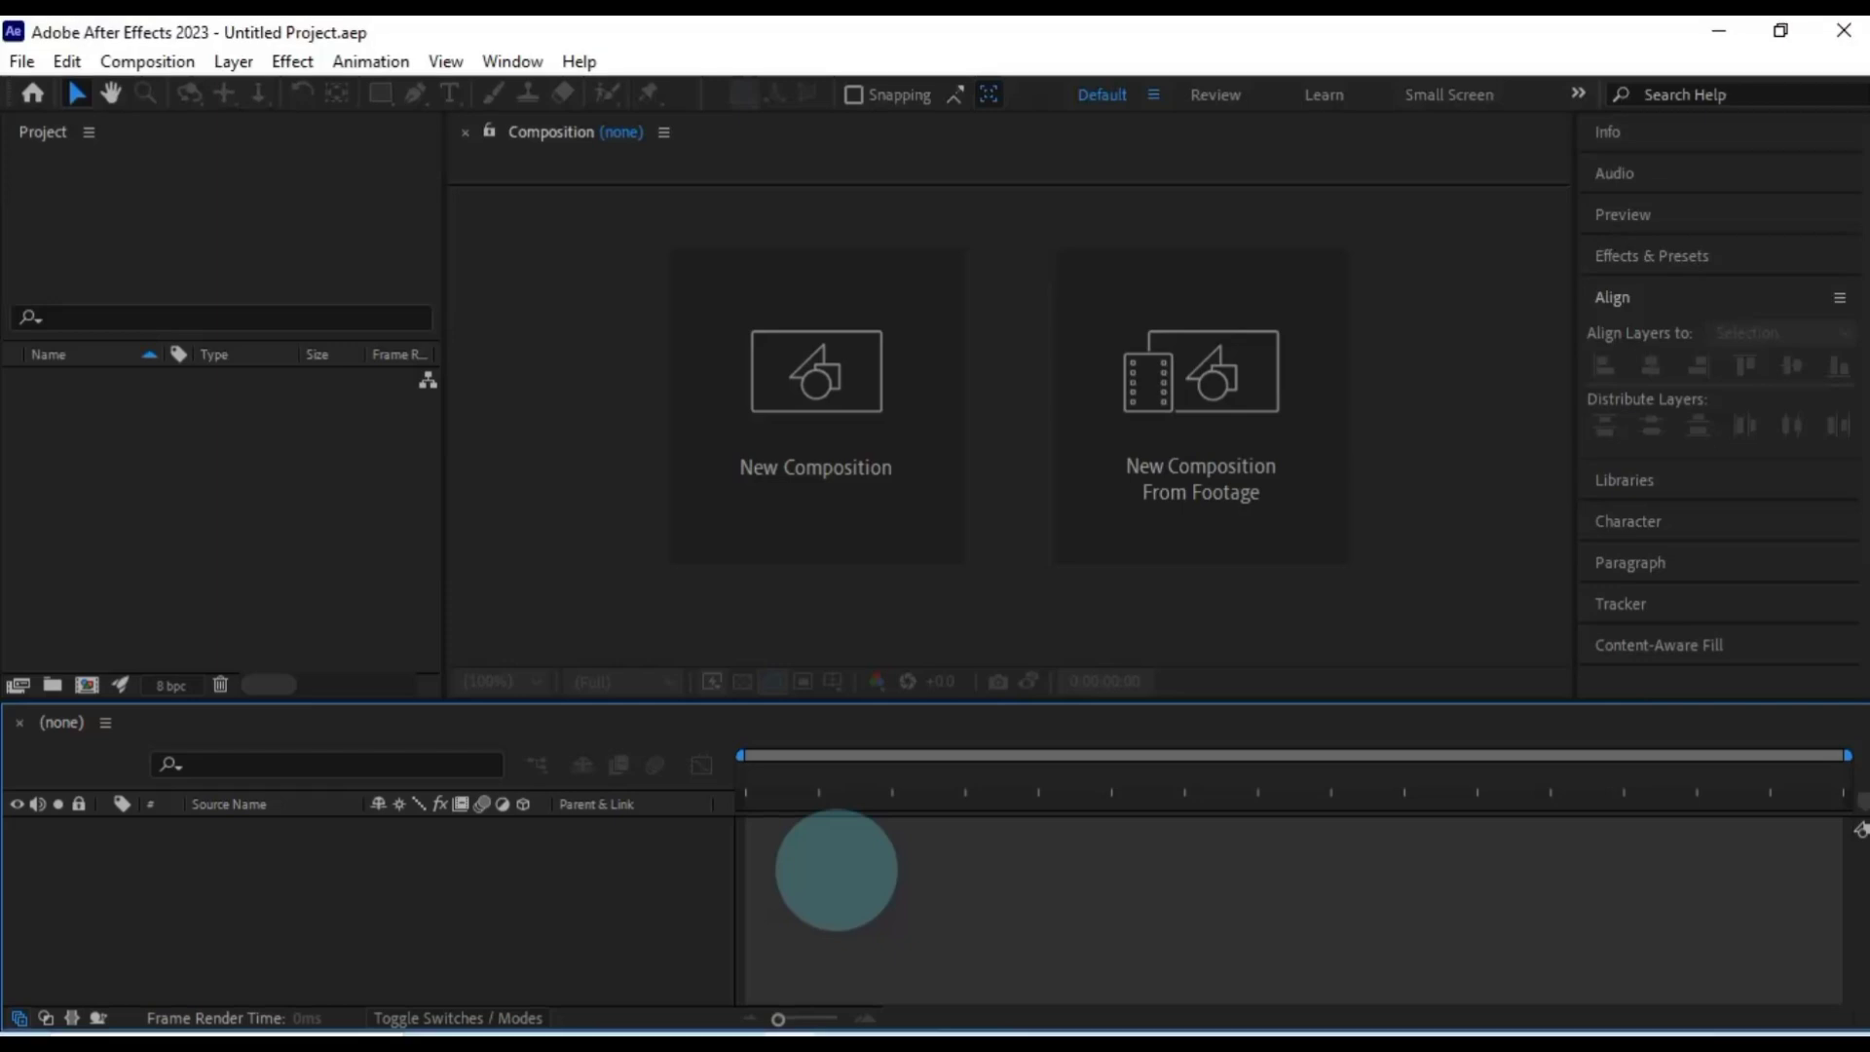
# Import background.mp4 and vid.mp4 into the project.
pyautogui.click(268, 469)
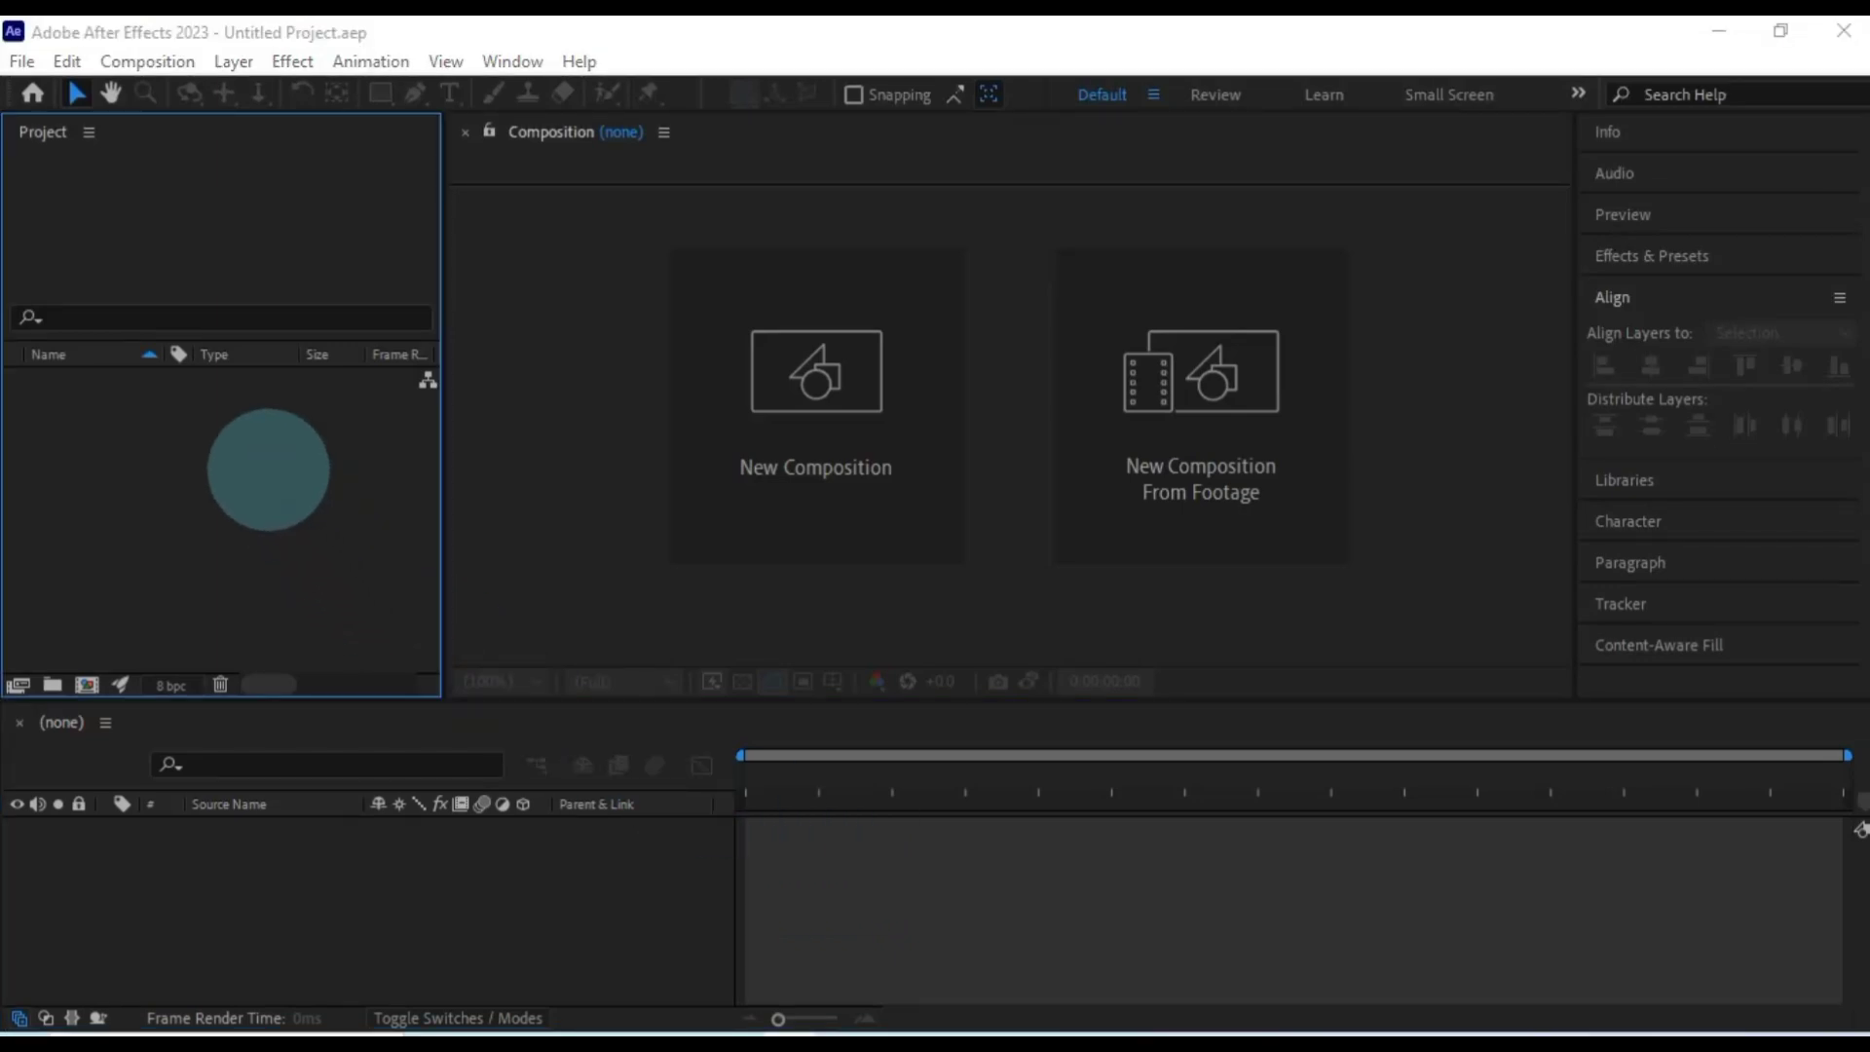
pyautogui.doubleClick(268, 469)
pyautogui.moveTo(337, 403); pyautogui.dragTo(552, 301)
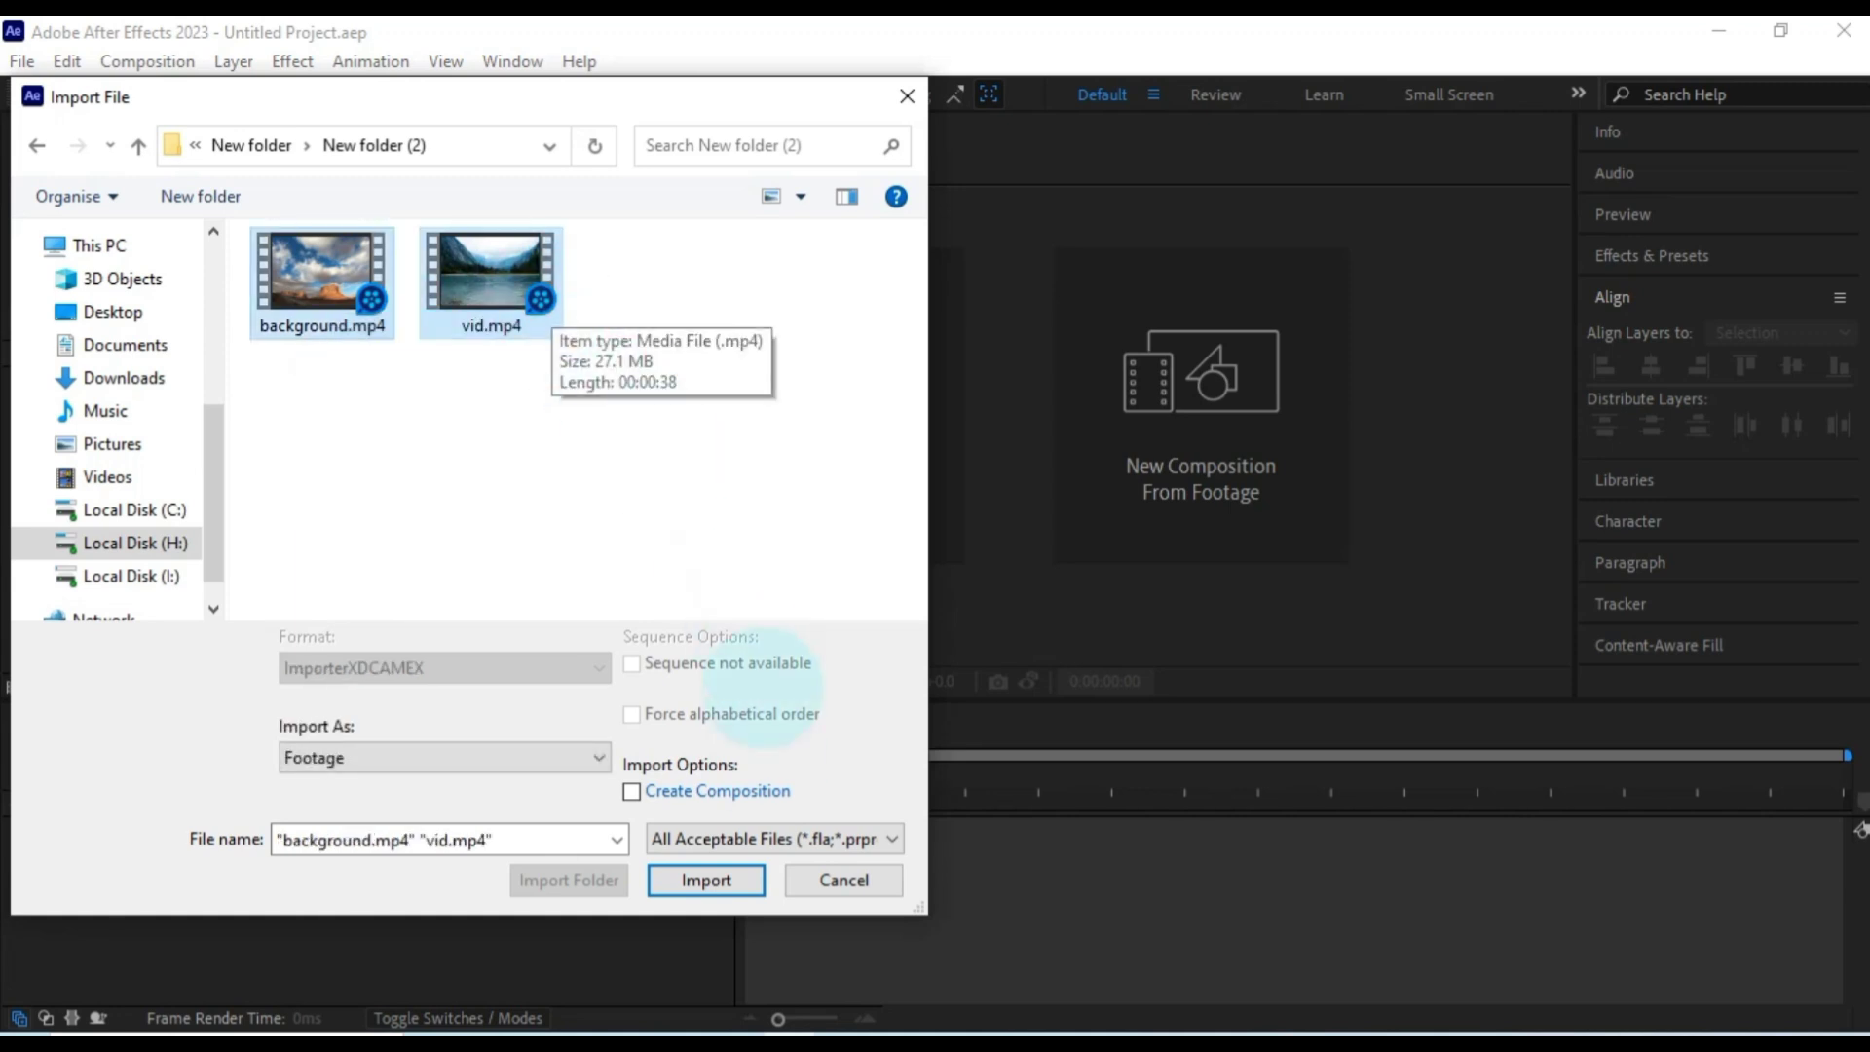
pyautogui.click(721, 888)
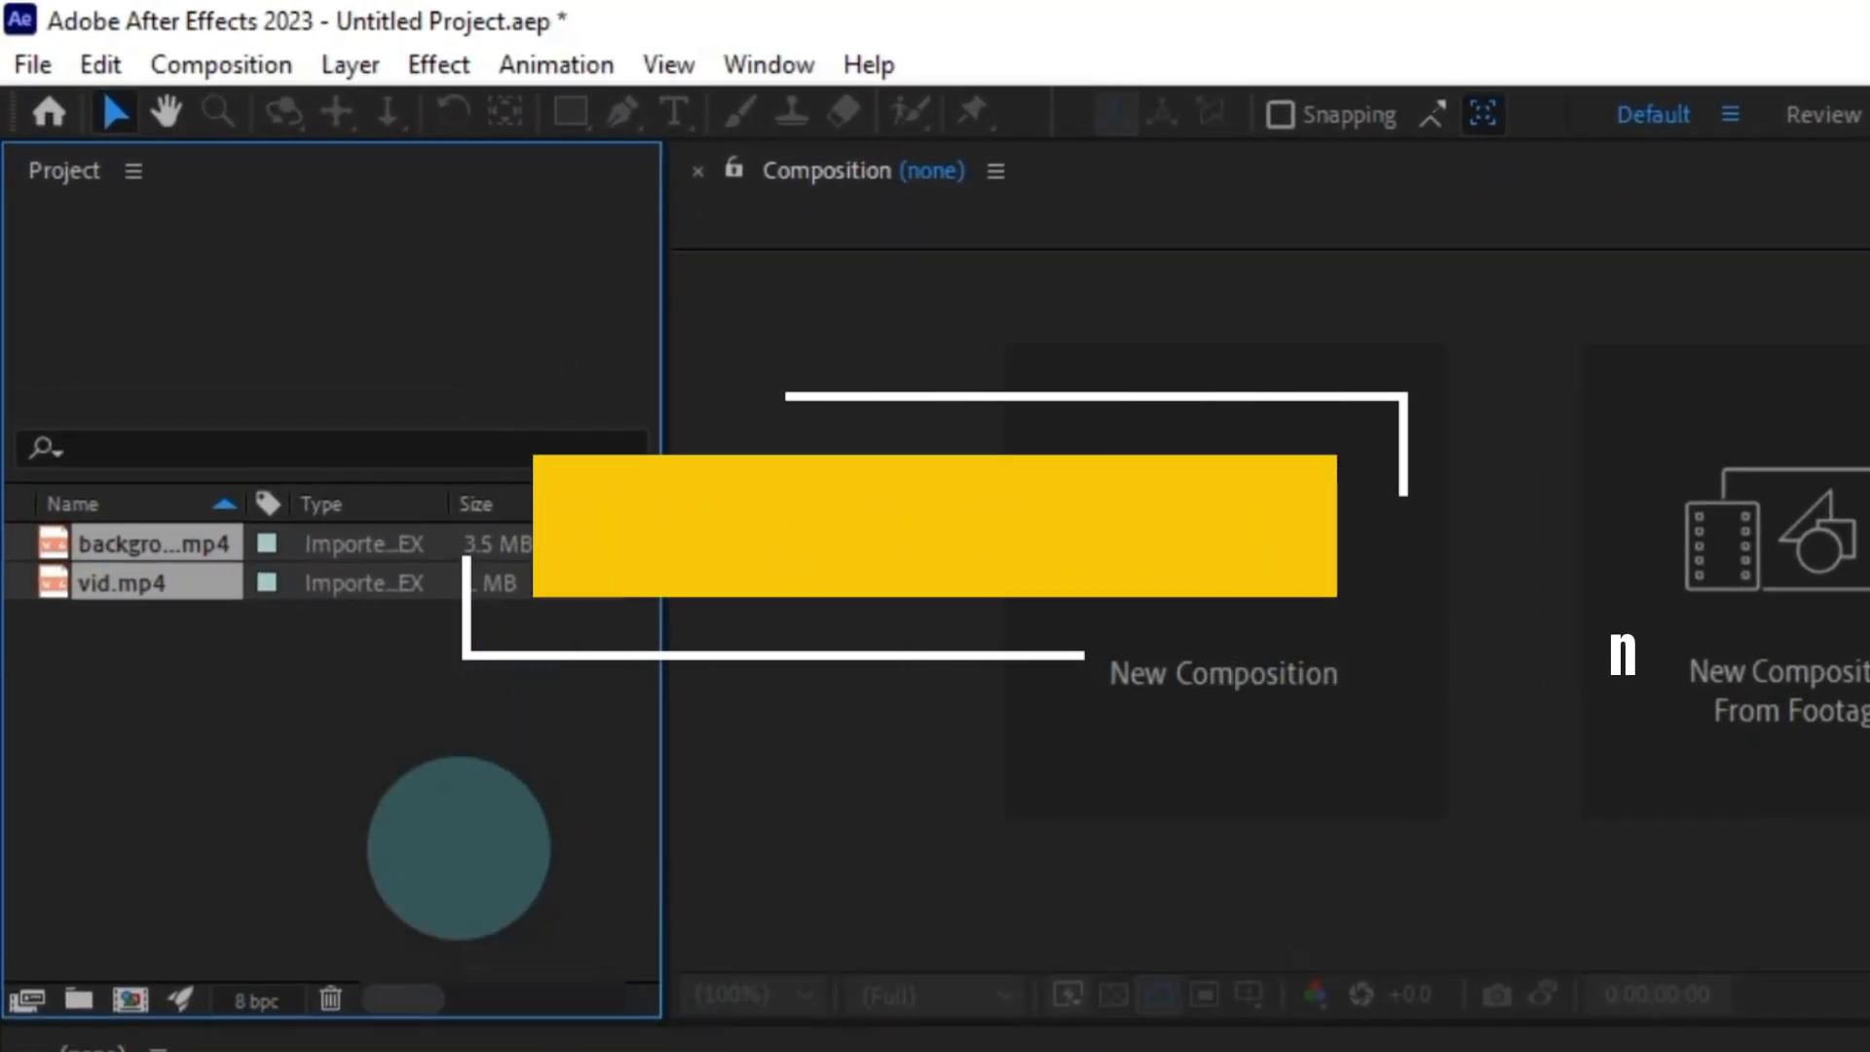
# Build a vid composition with vid.mp4 over background.mp4, trimming vid.mp4 to the 6-second background.
pyautogui.click(163, 635)
pyautogui.moveTo(146, 582); pyautogui.dragTo(222, 1051)
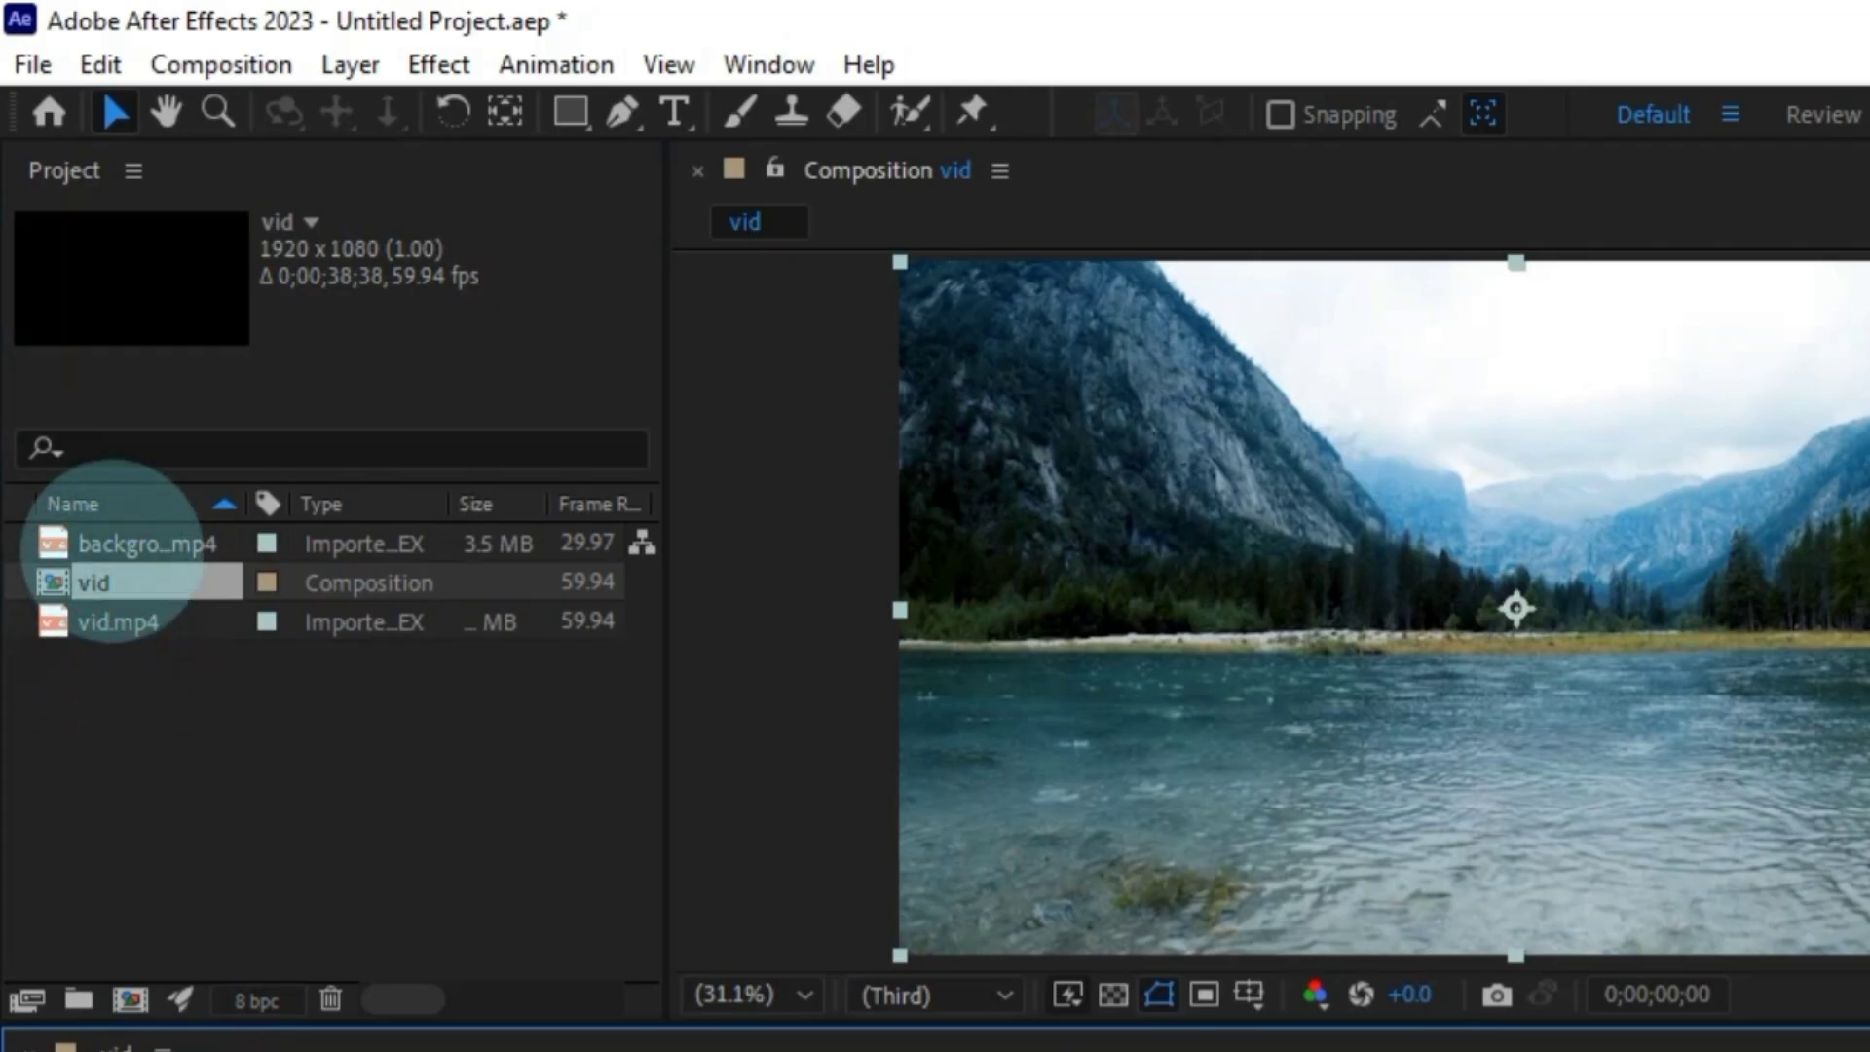
pyautogui.moveTo(112, 543); pyautogui.dragTo(376, 1051)
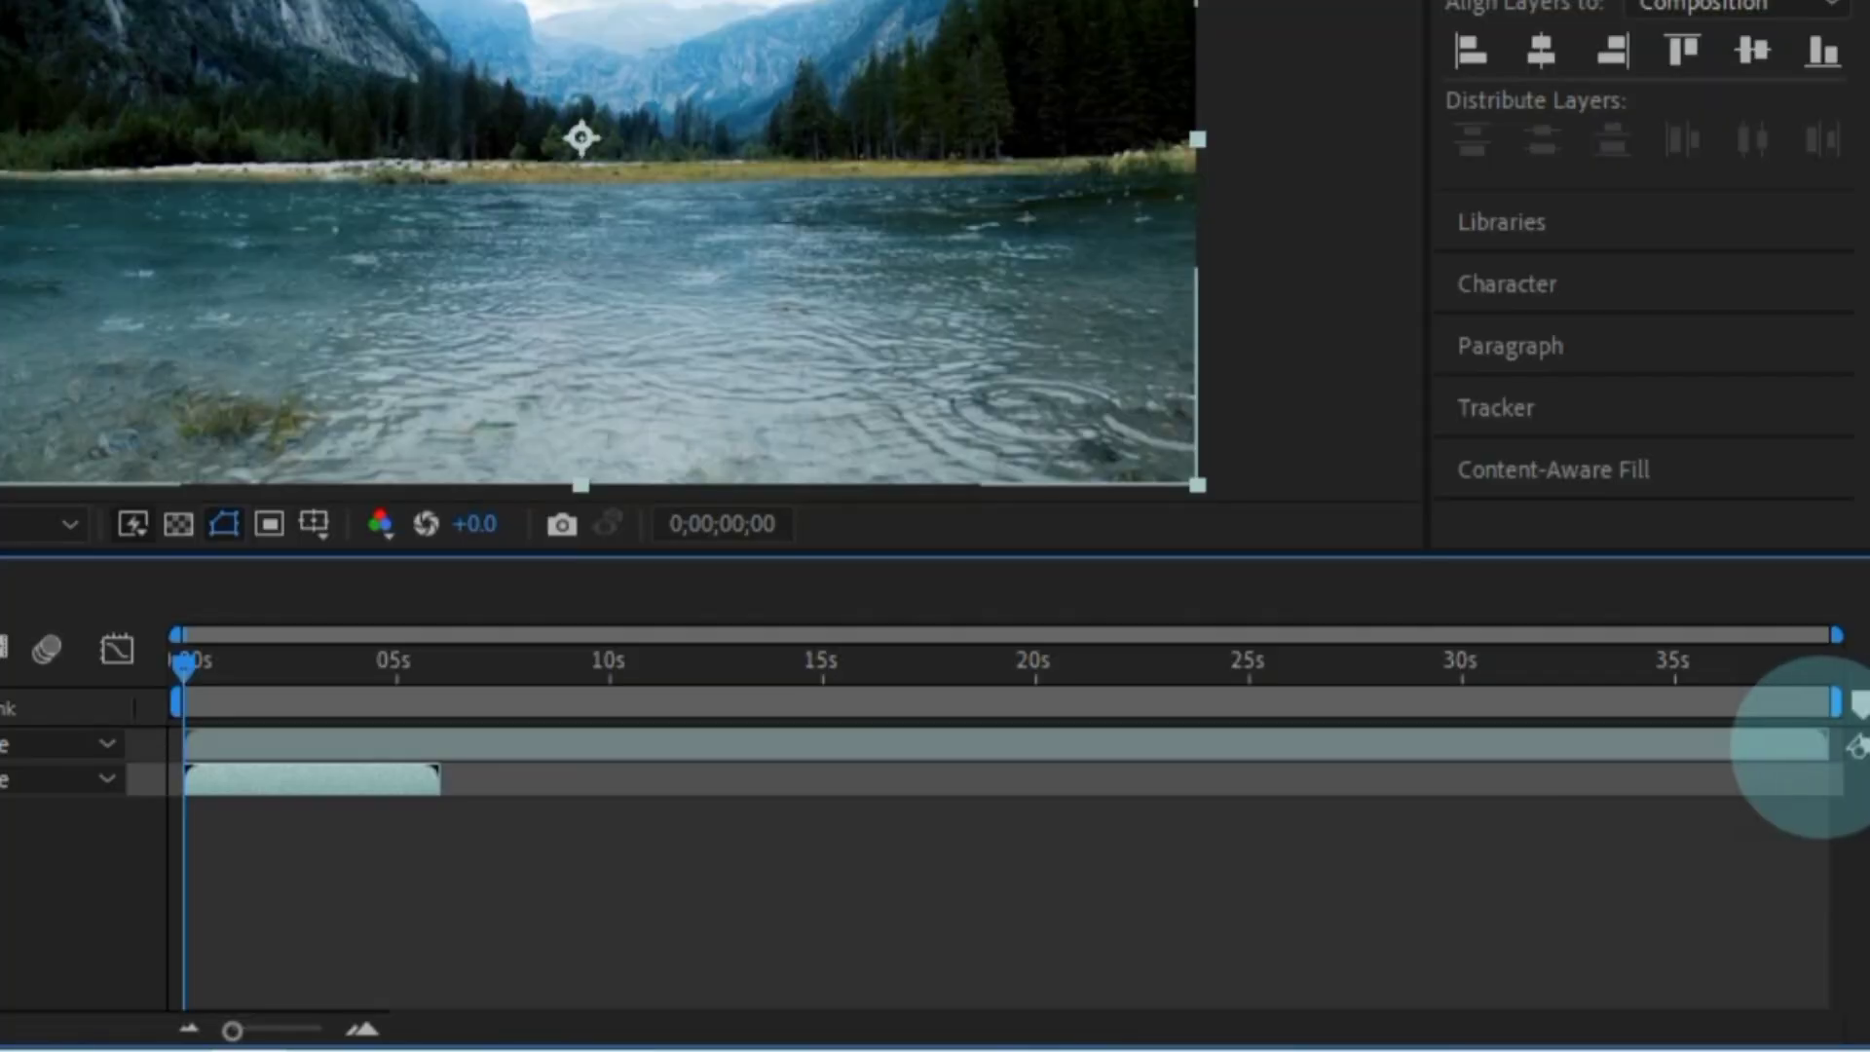
pyautogui.click(1814, 745)
pyautogui.moveTo(1814, 745); pyautogui.dragTo(424, 811)
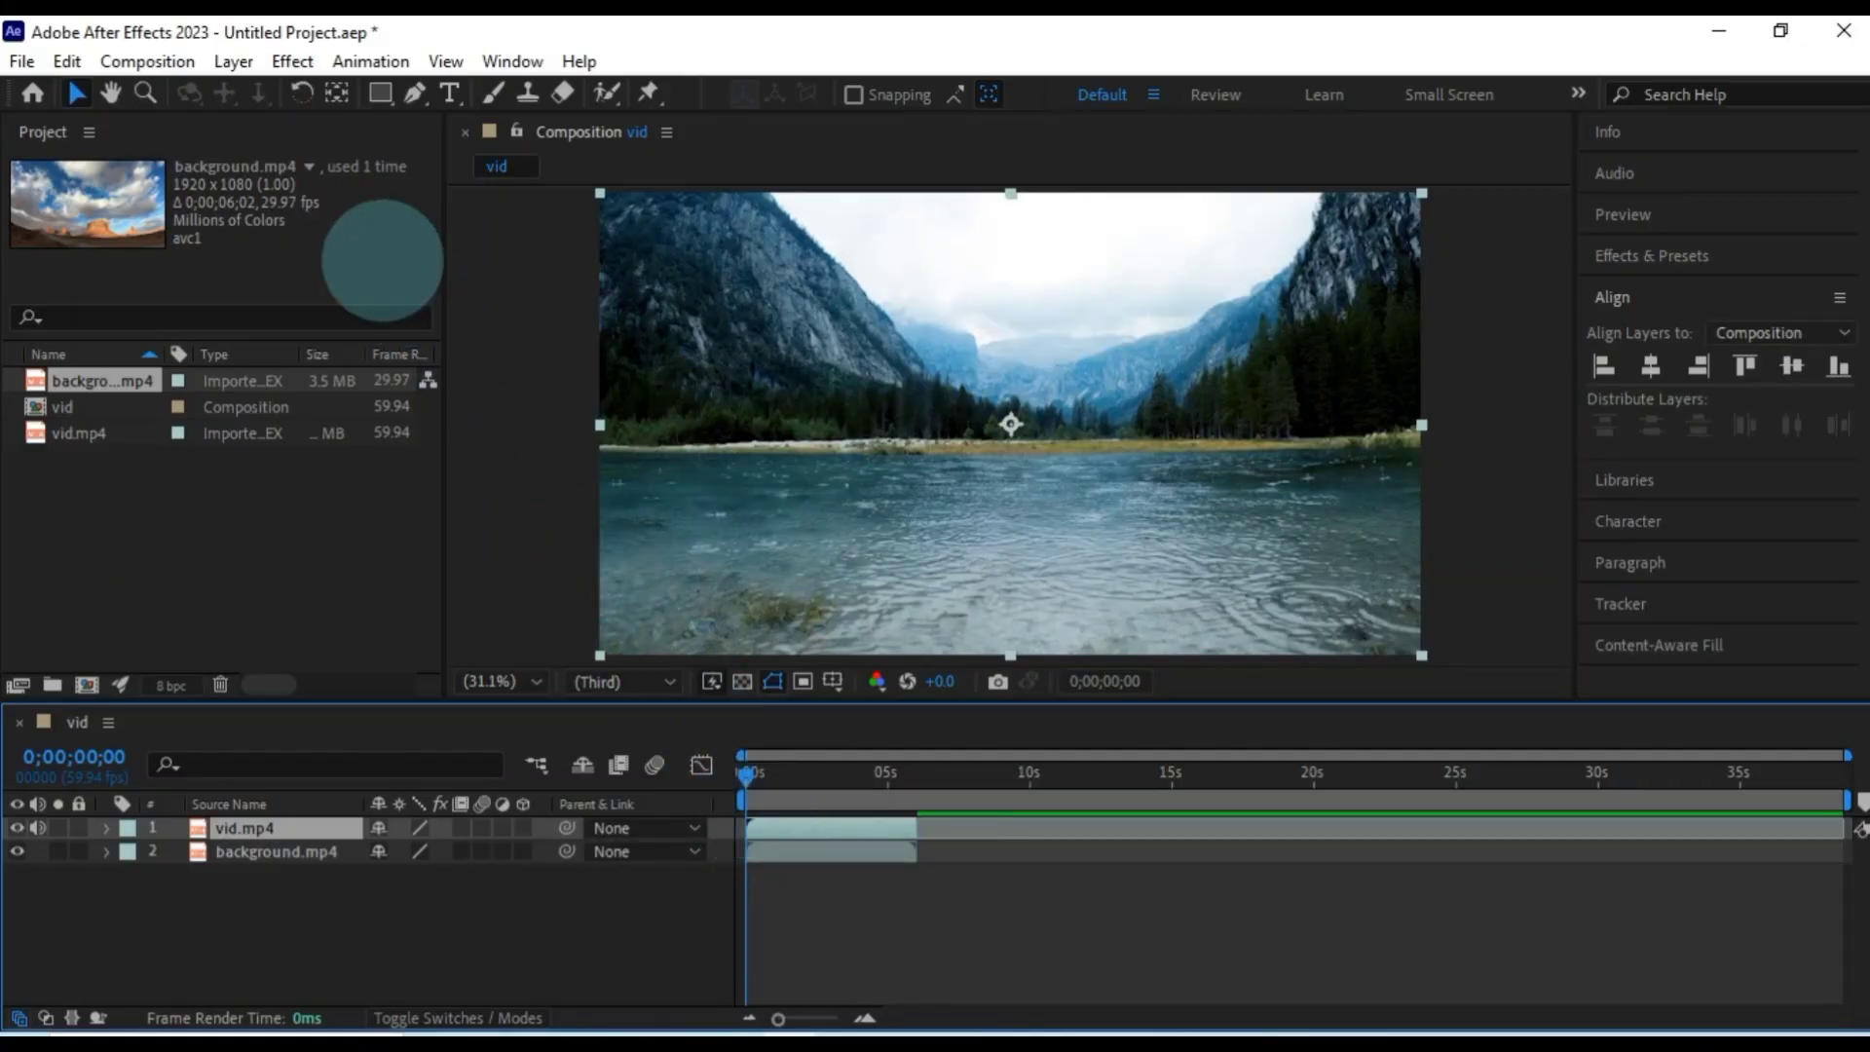
# Apply the HD 1920x1080 25 fps preset in the vid composition's settings.
pyautogui.click(141, 62)
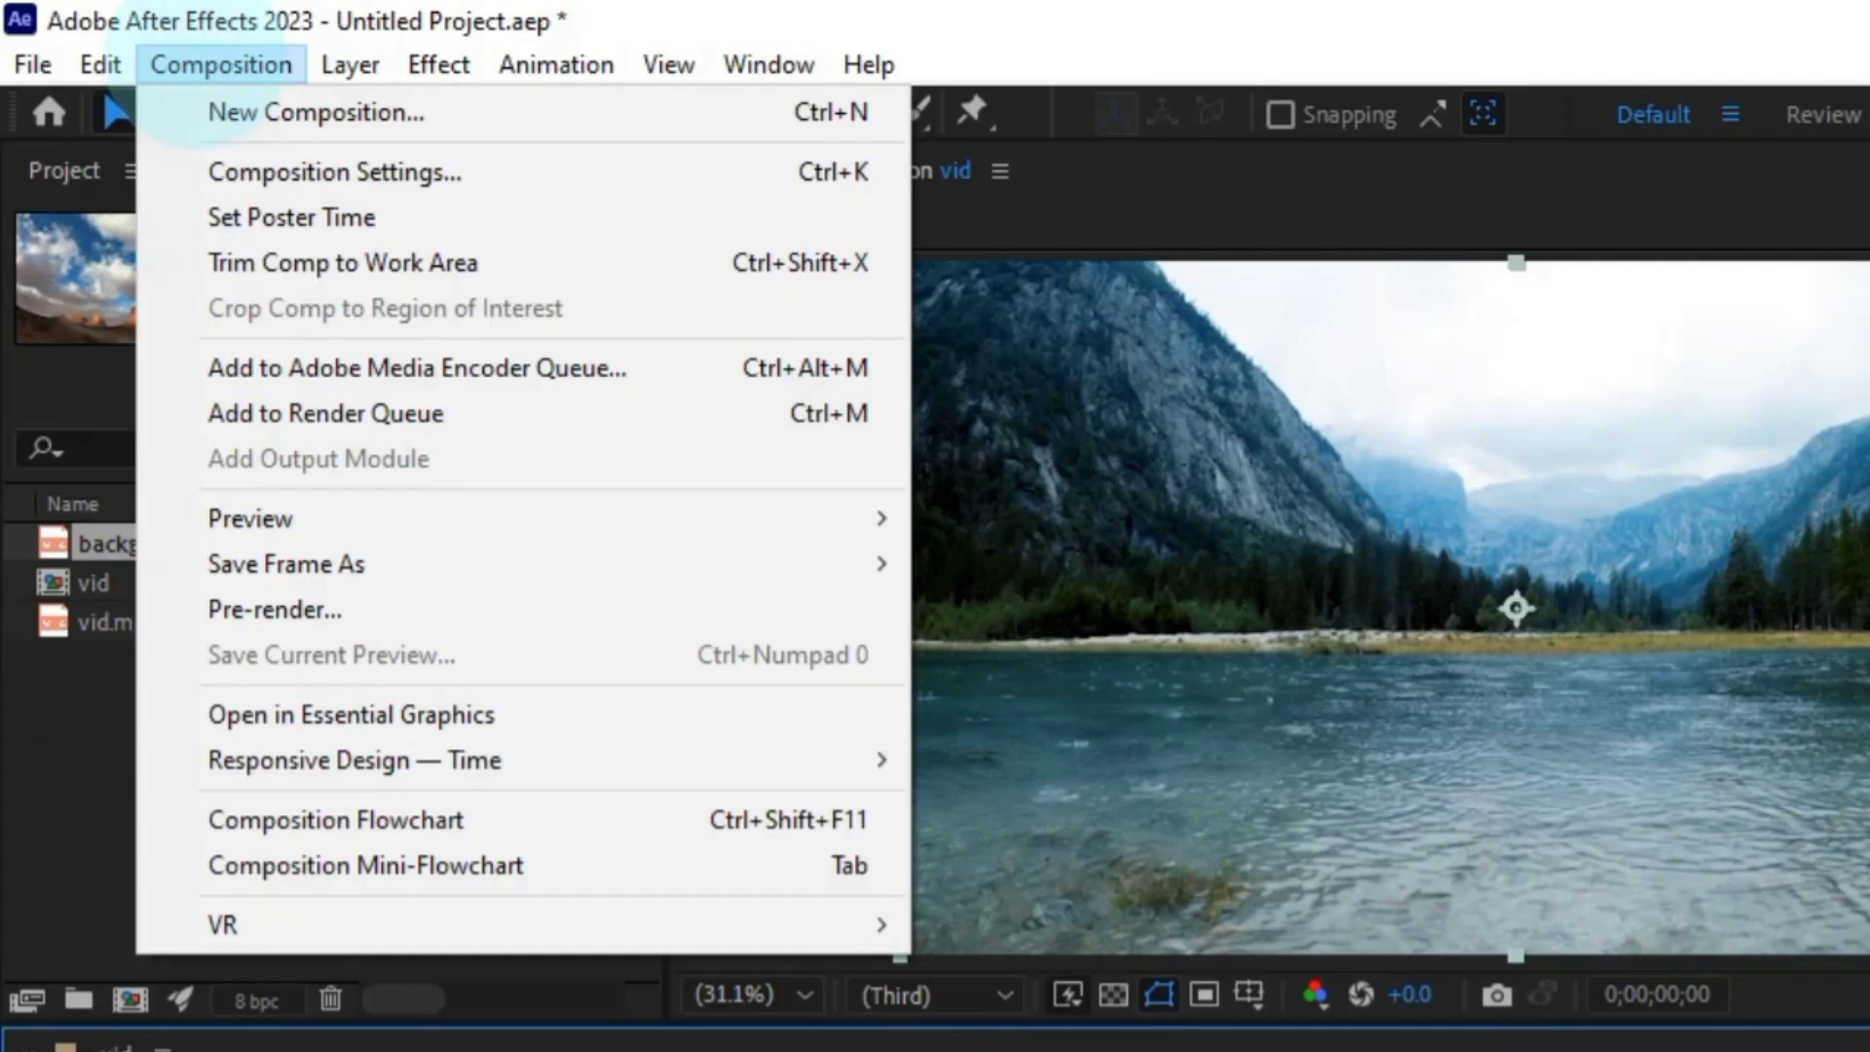
pyautogui.click(282, 173)
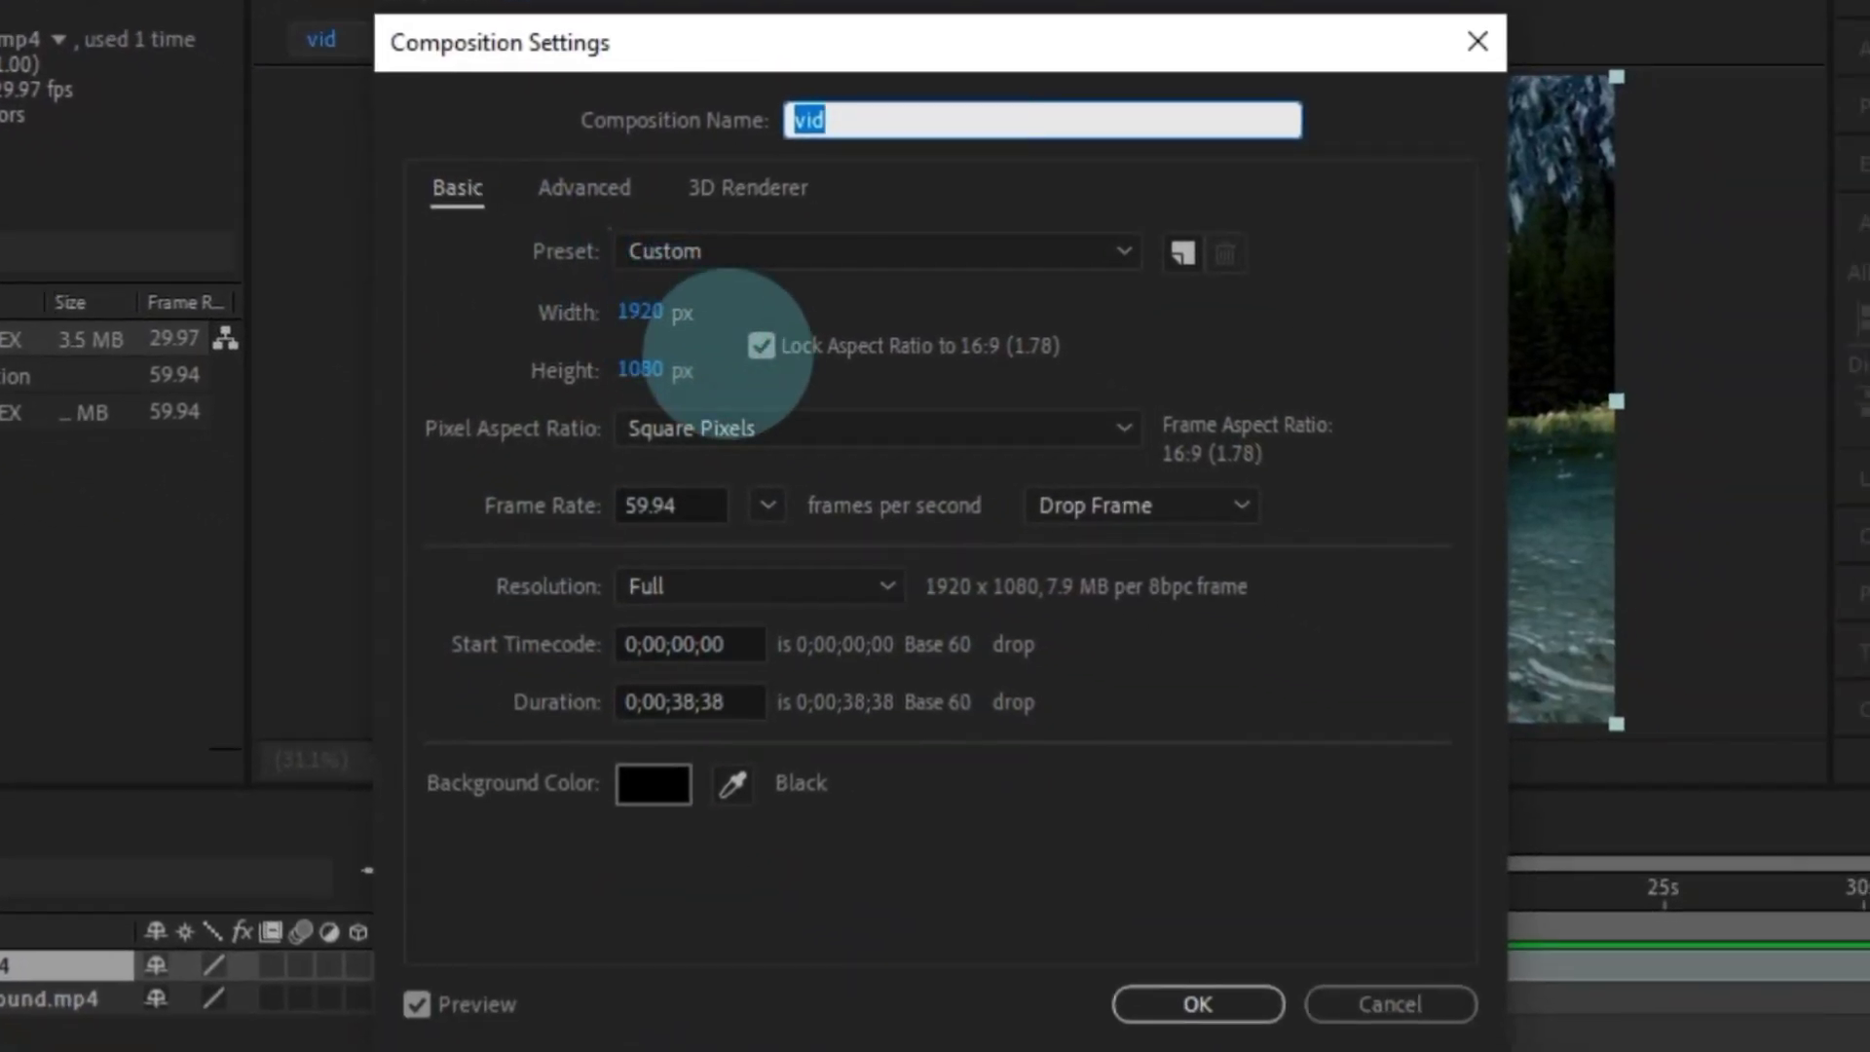
pyautogui.click(1215, 550)
pyautogui.click(762, 346)
pyautogui.click(781, 253)
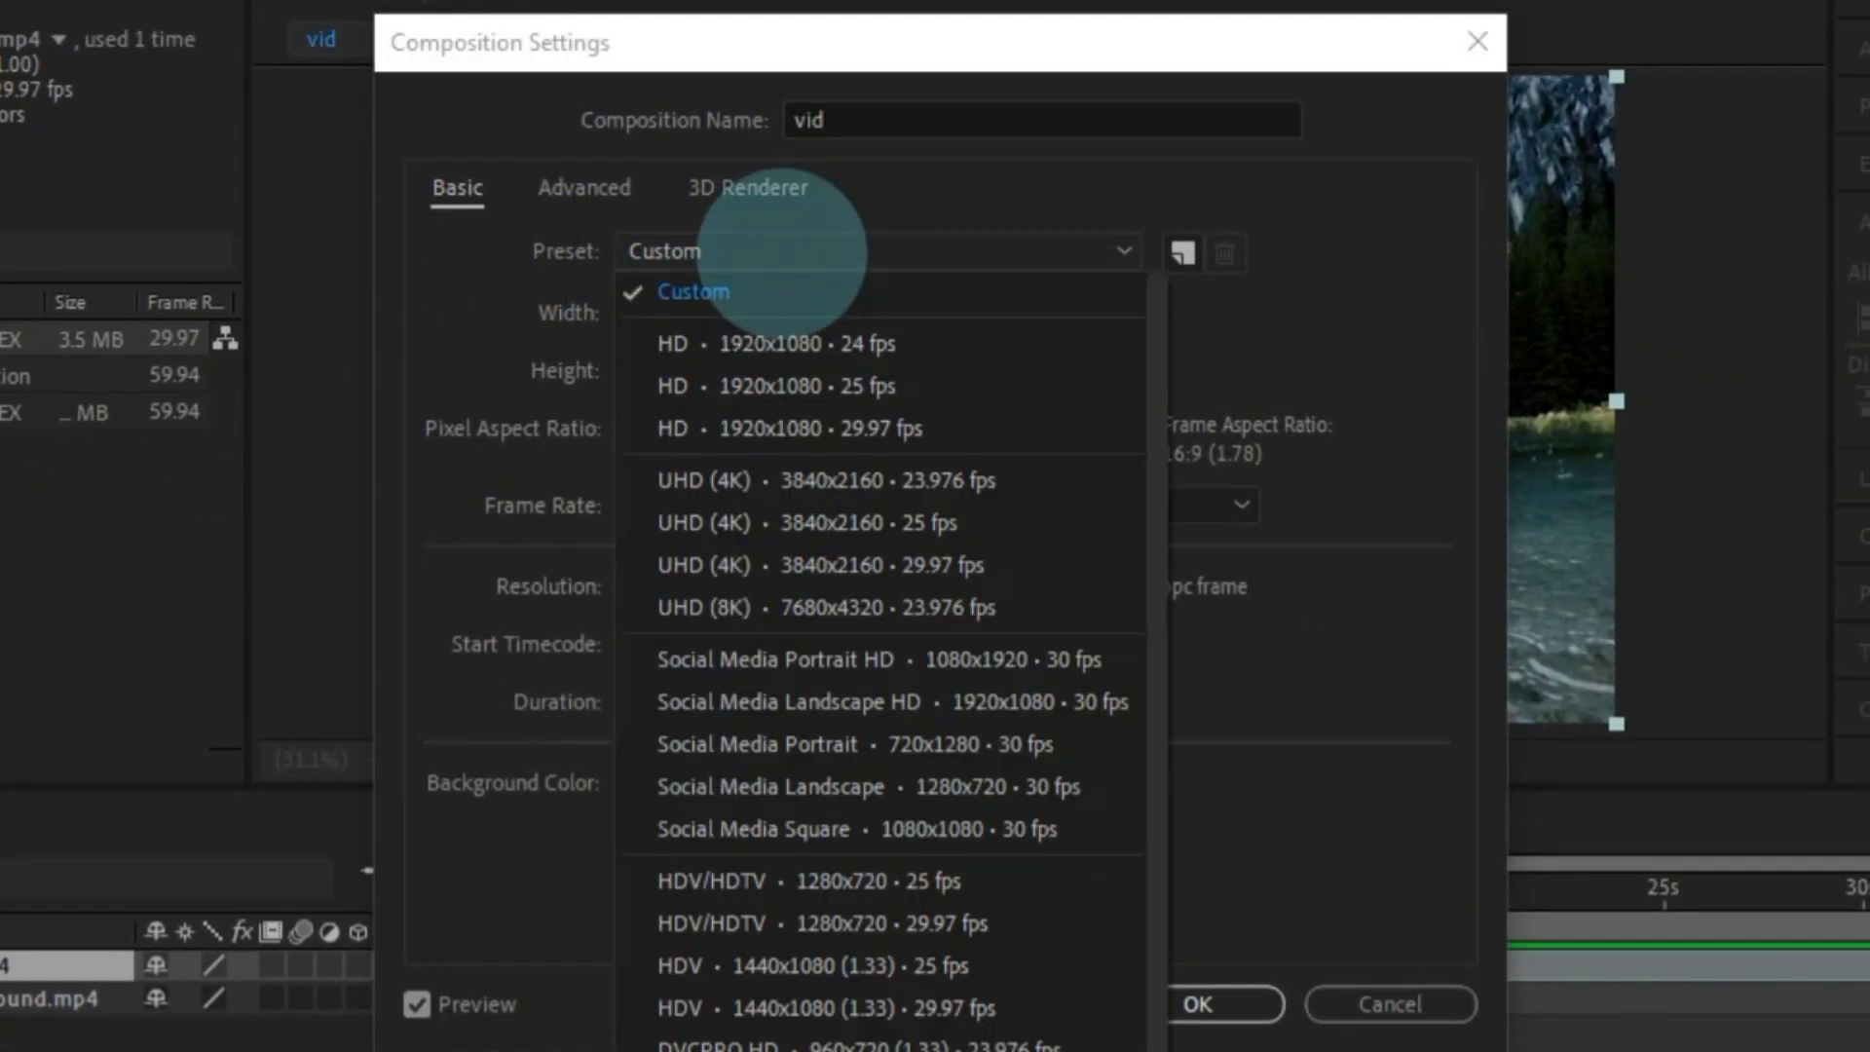
pyautogui.click(844, 382)
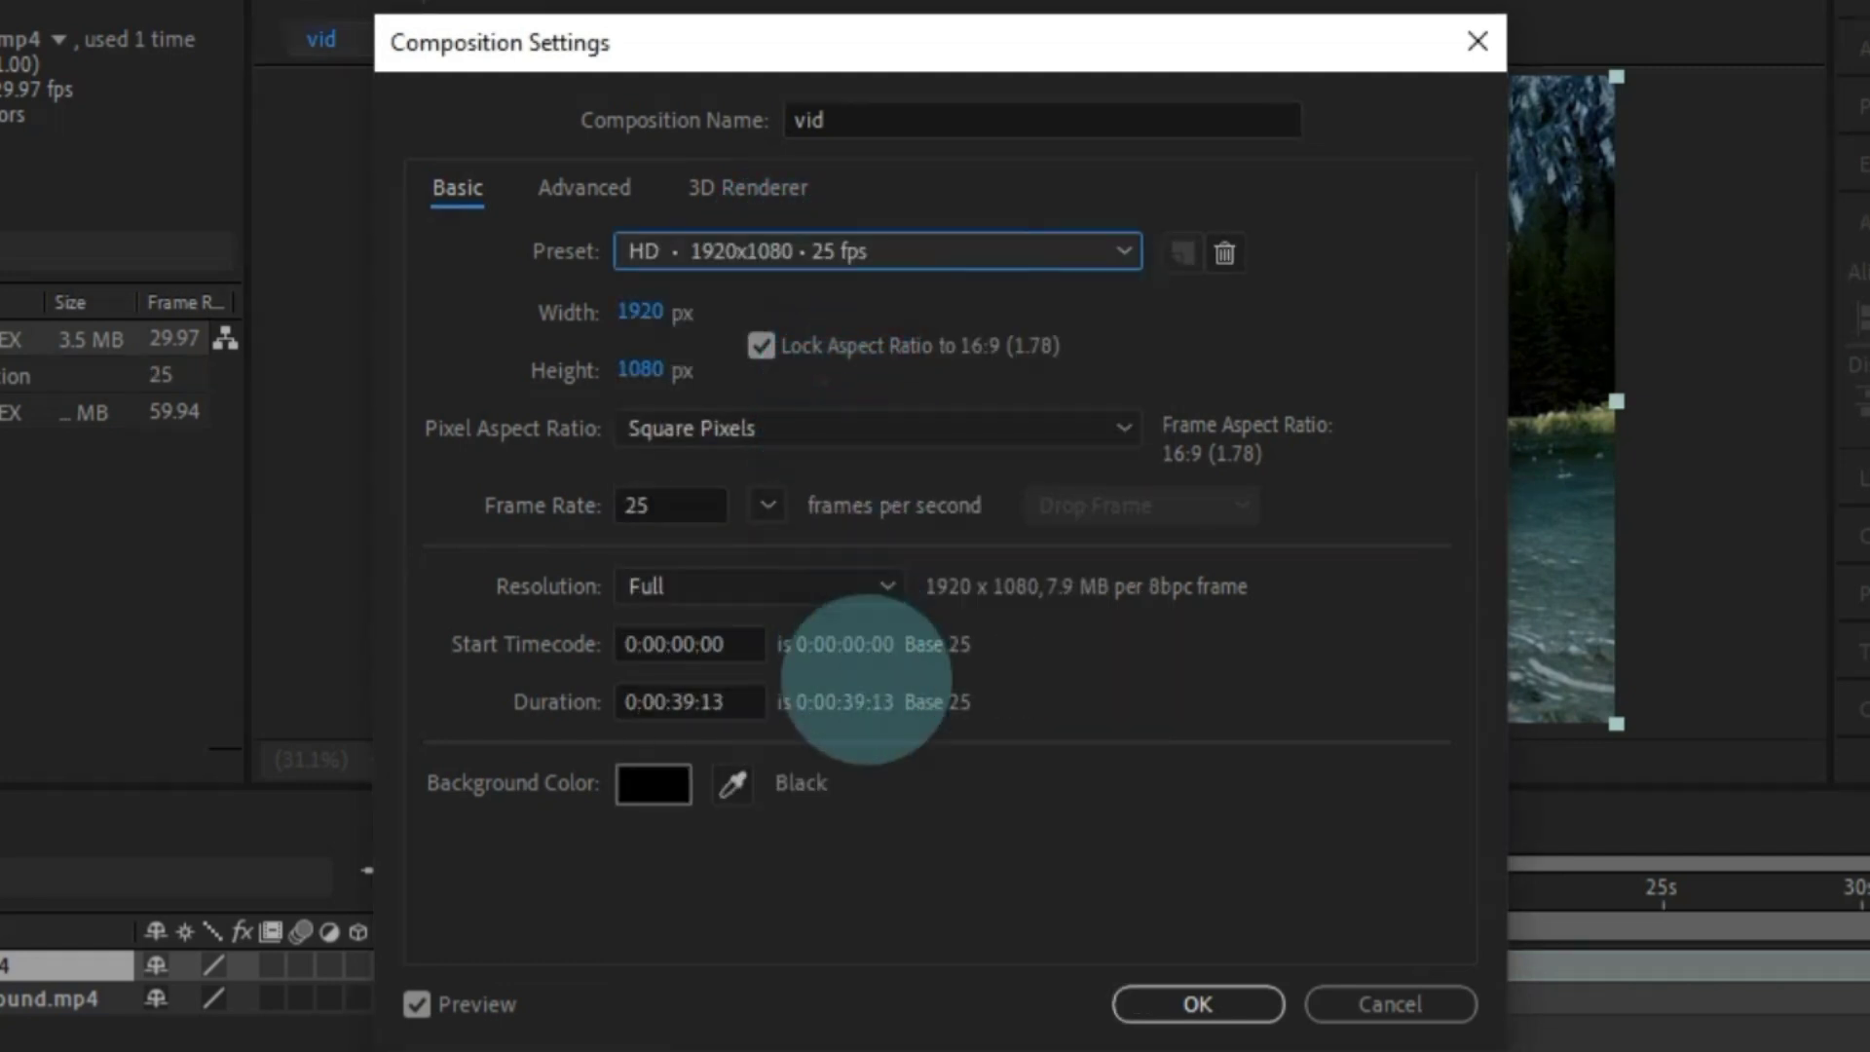
pyautogui.click(1181, 1013)
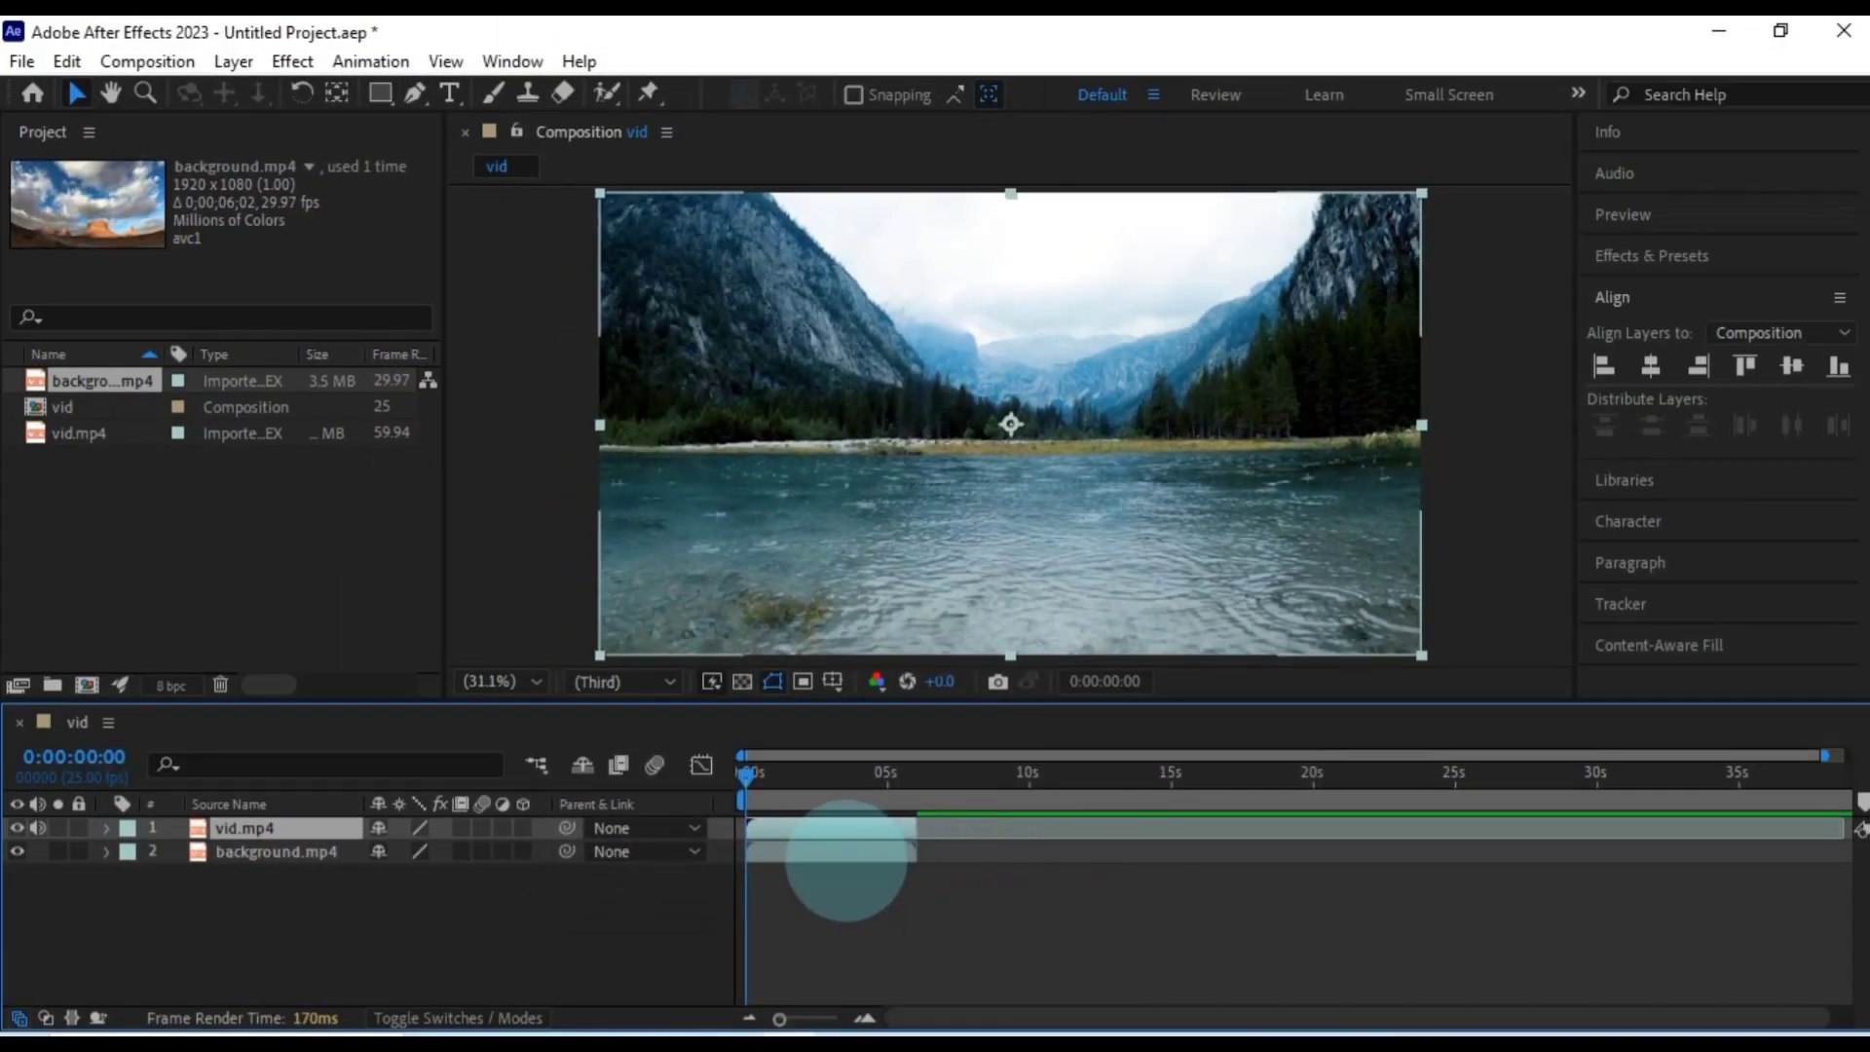
pyautogui.click(839, 850)
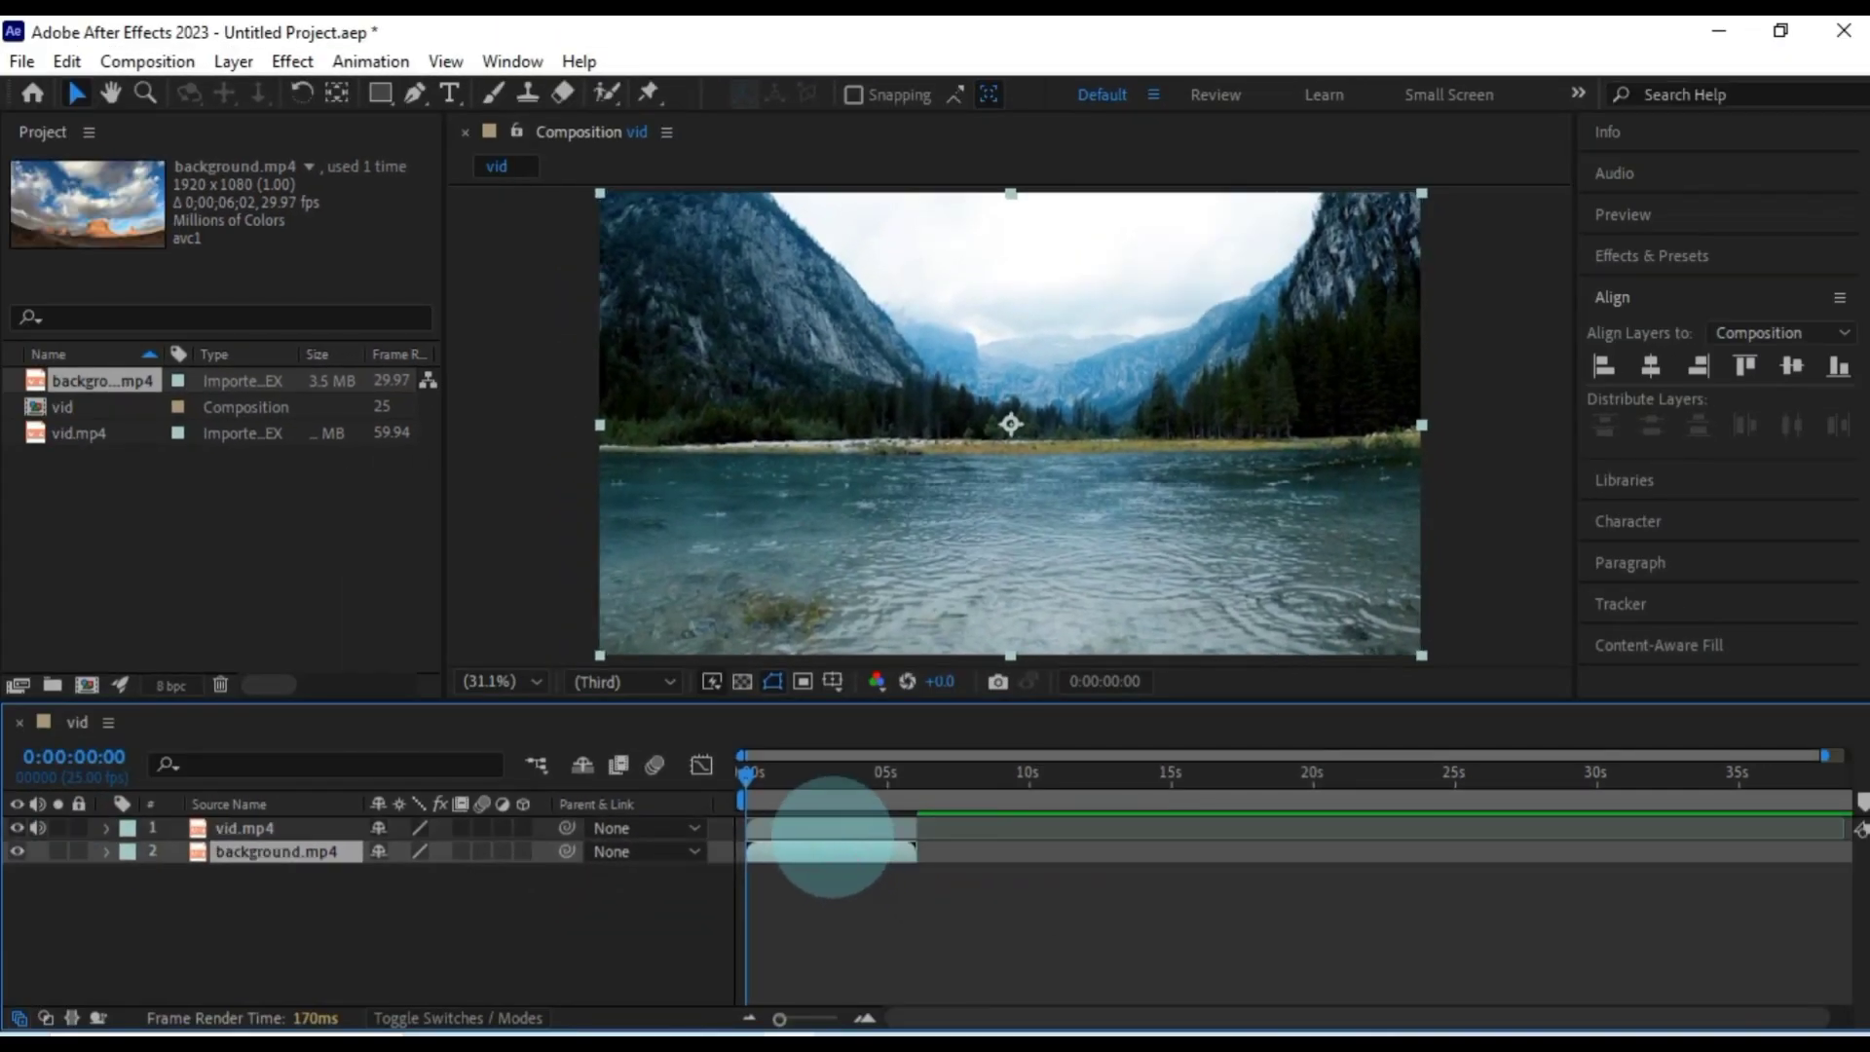
pyautogui.click(832, 829)
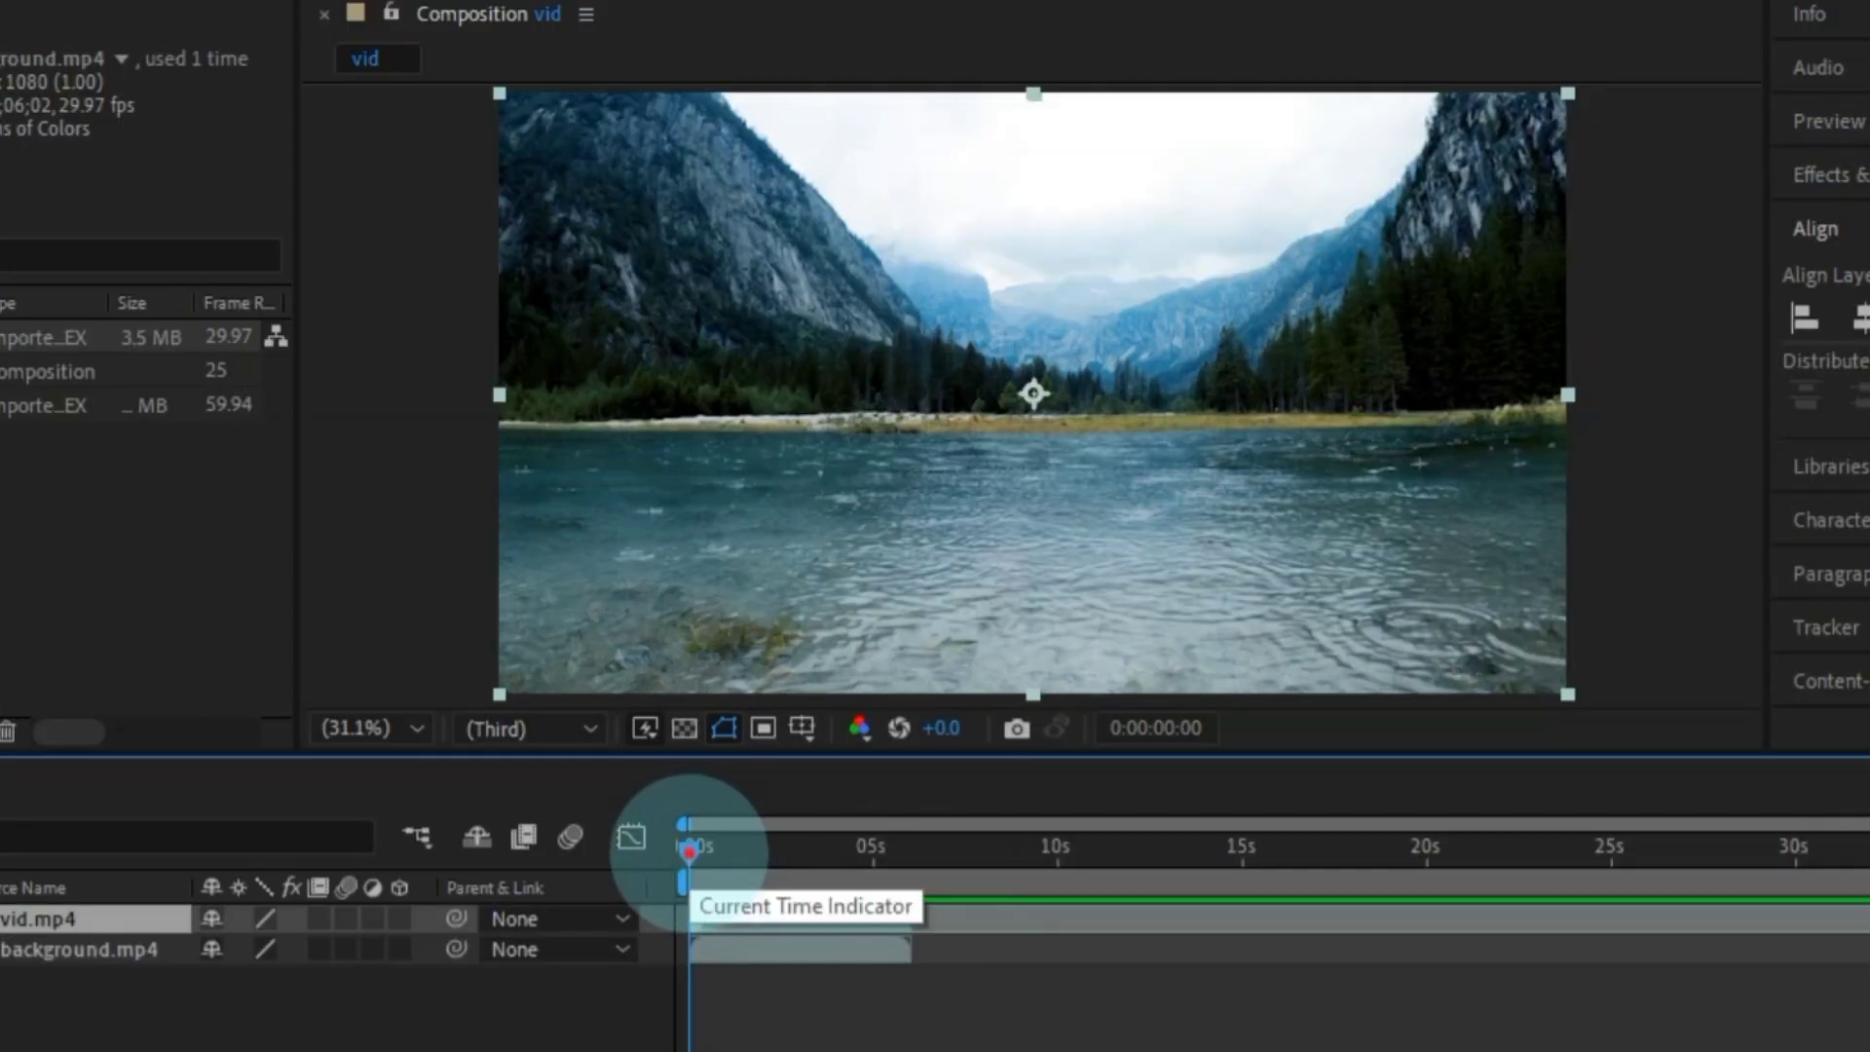
pyautogui.moveTo(689, 852); pyautogui.dragTo(771, 851)
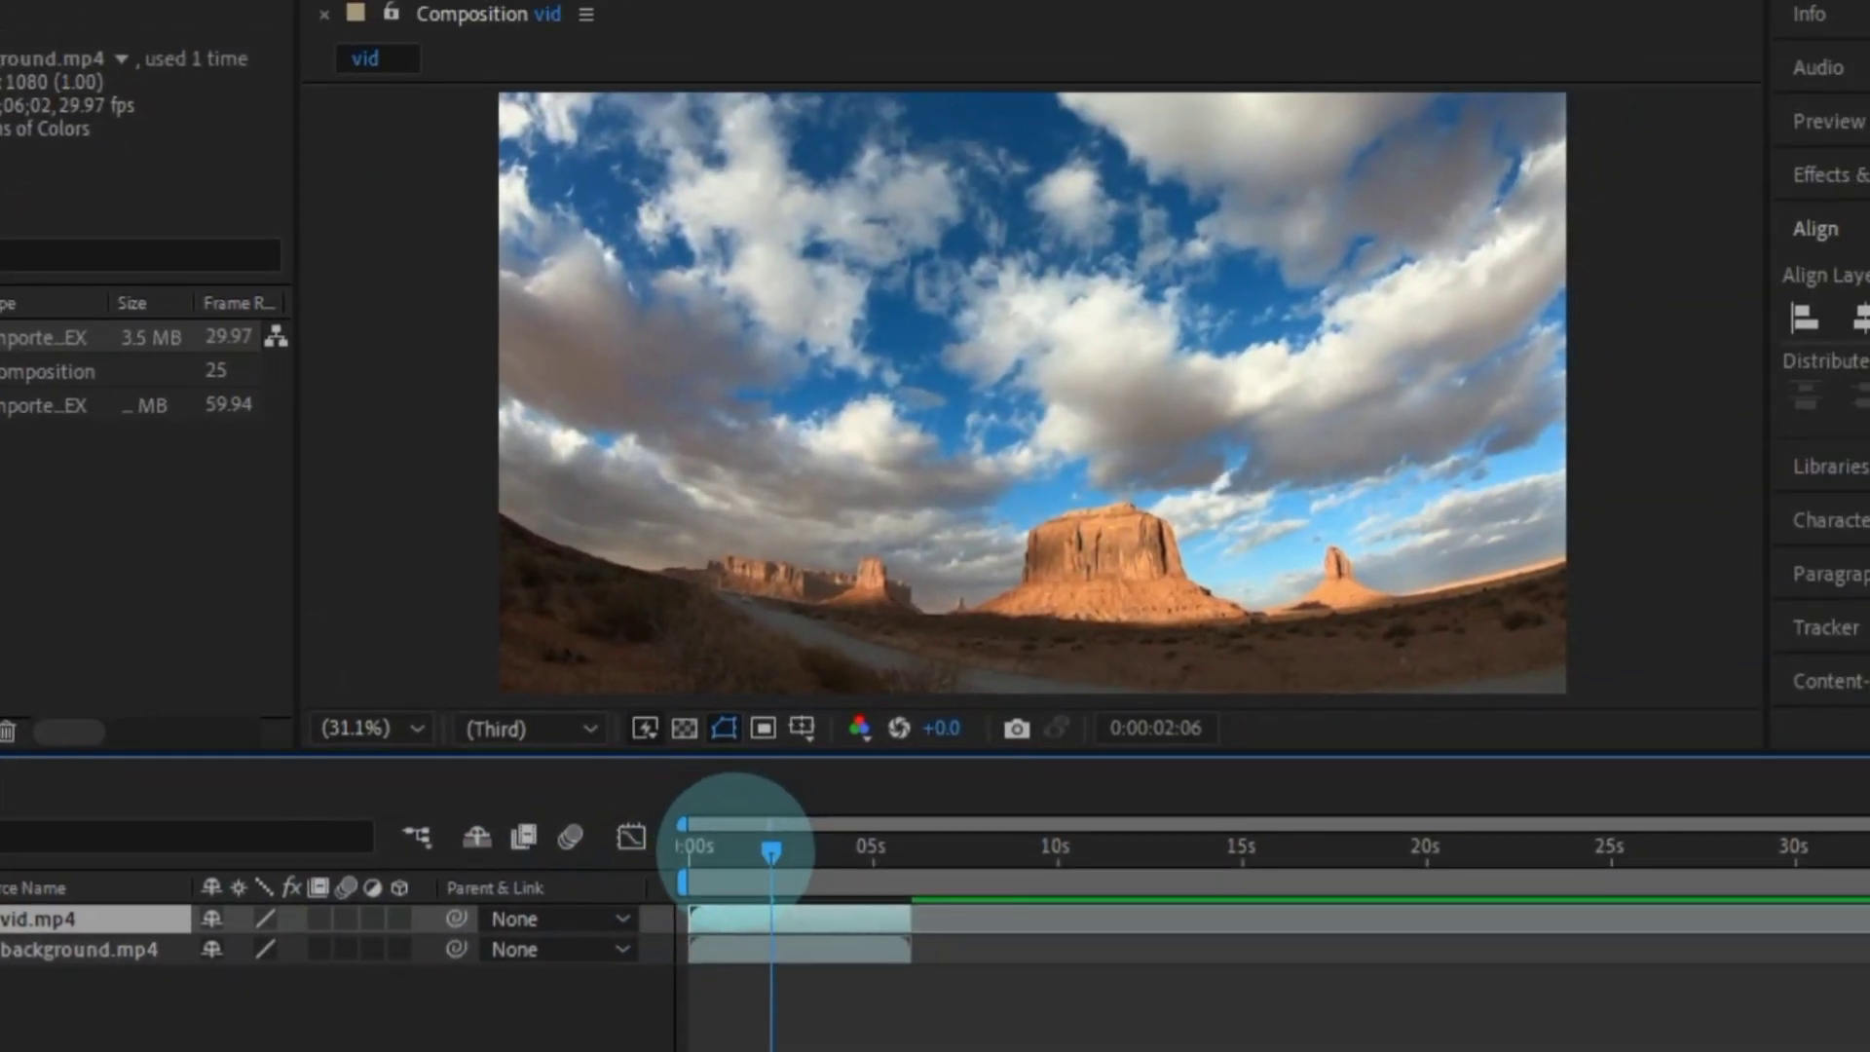
pyautogui.moveTo(771, 850); pyautogui.dragTo(671, 881)
pyautogui.press('space')
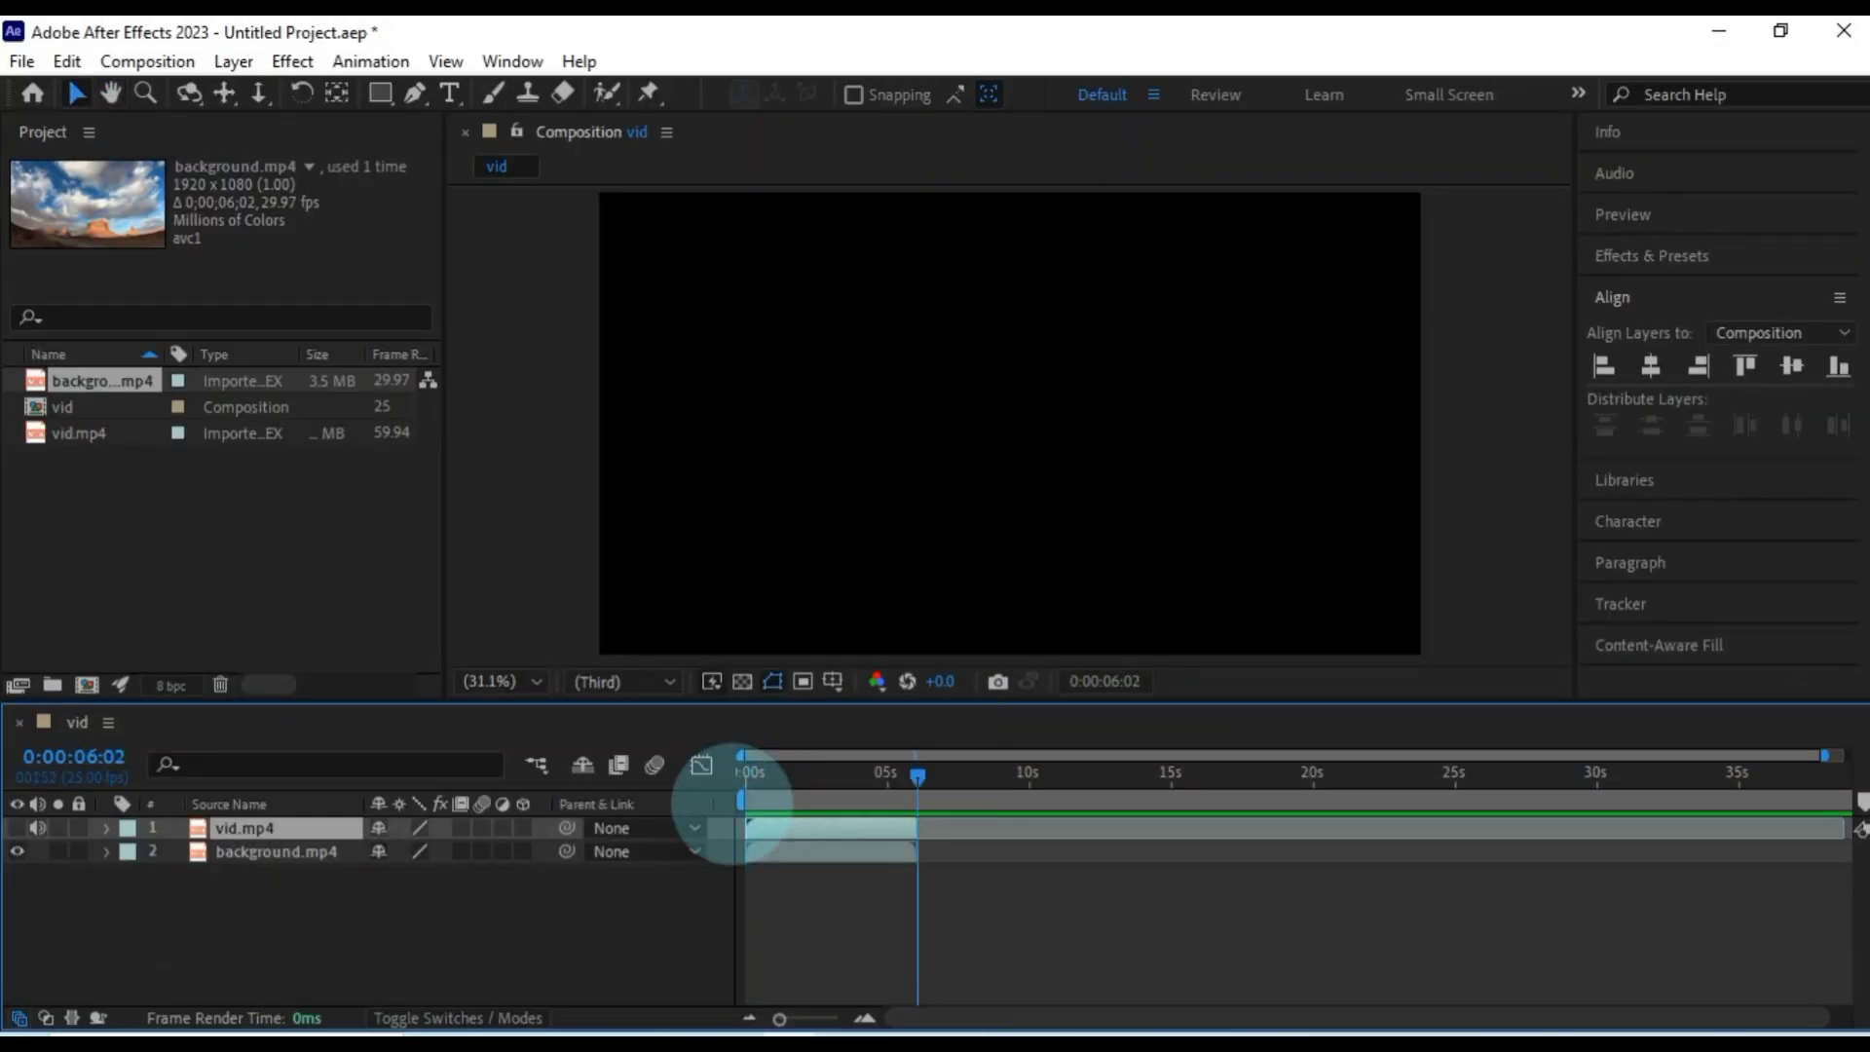
pyautogui.press('space')
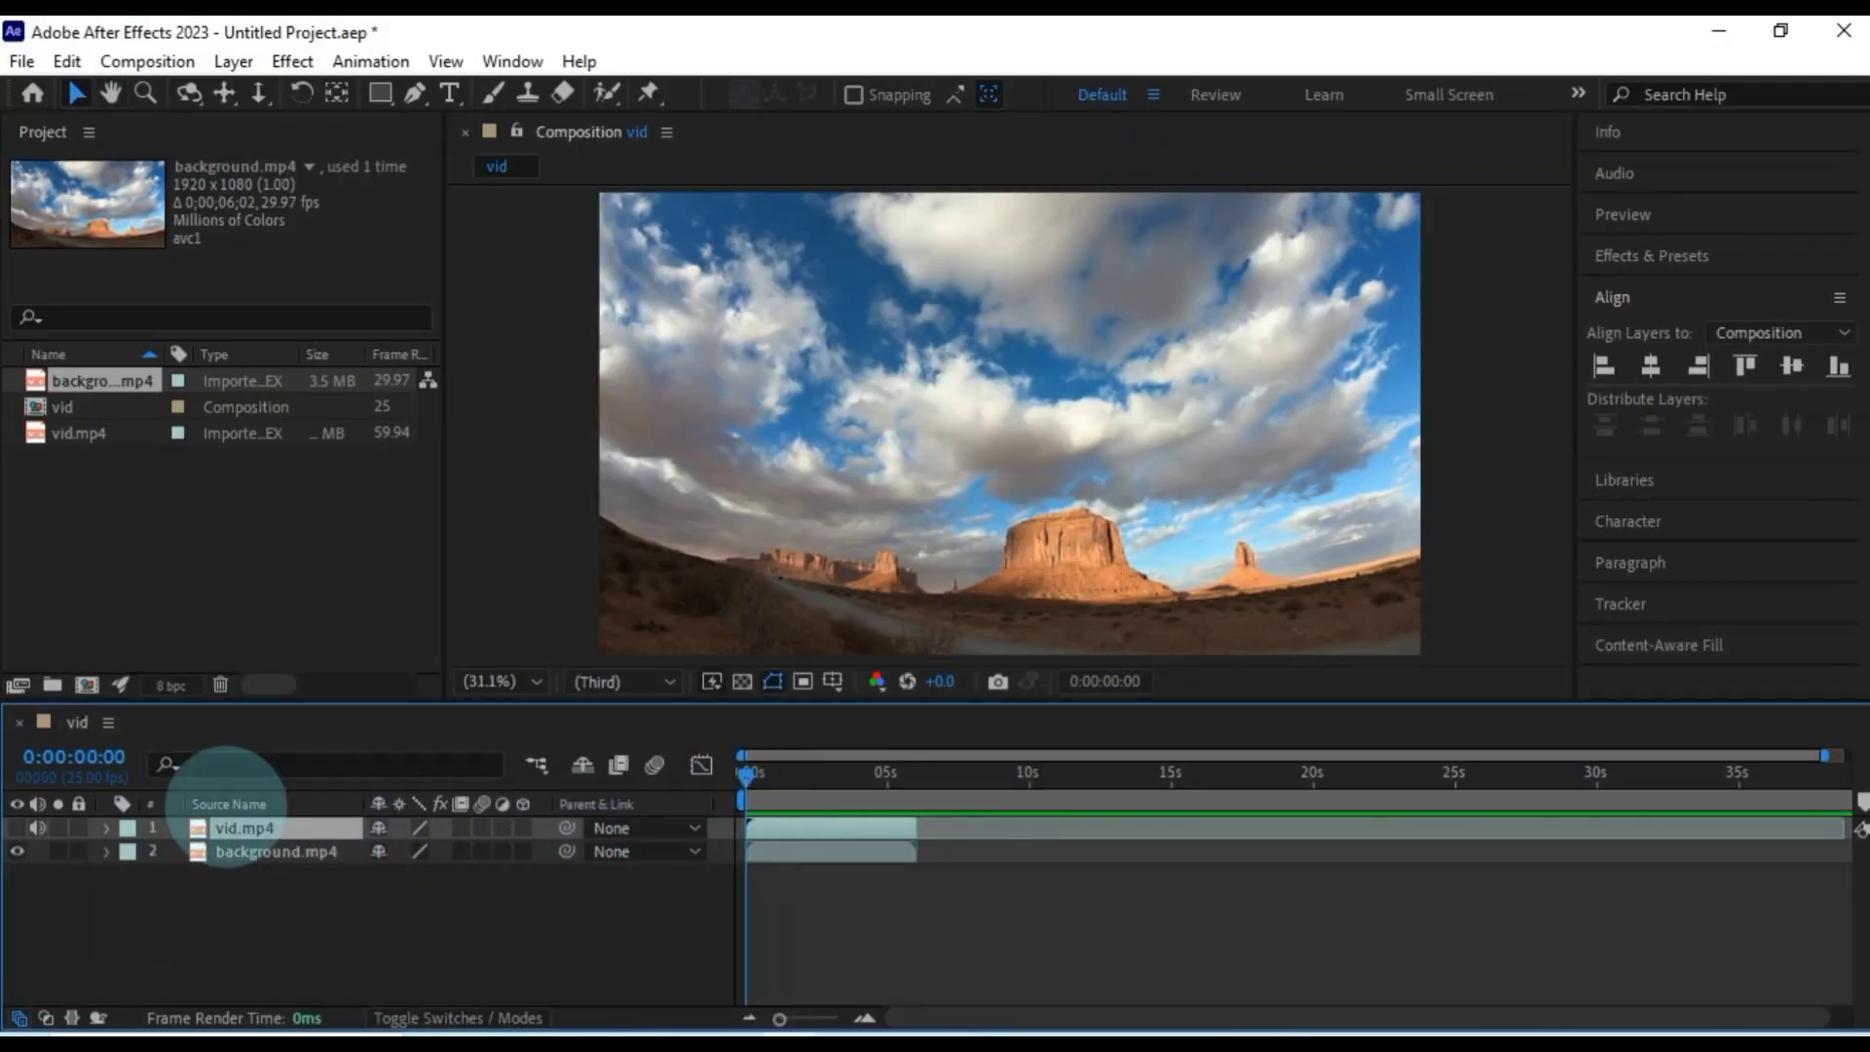
pyautogui.click(16, 828)
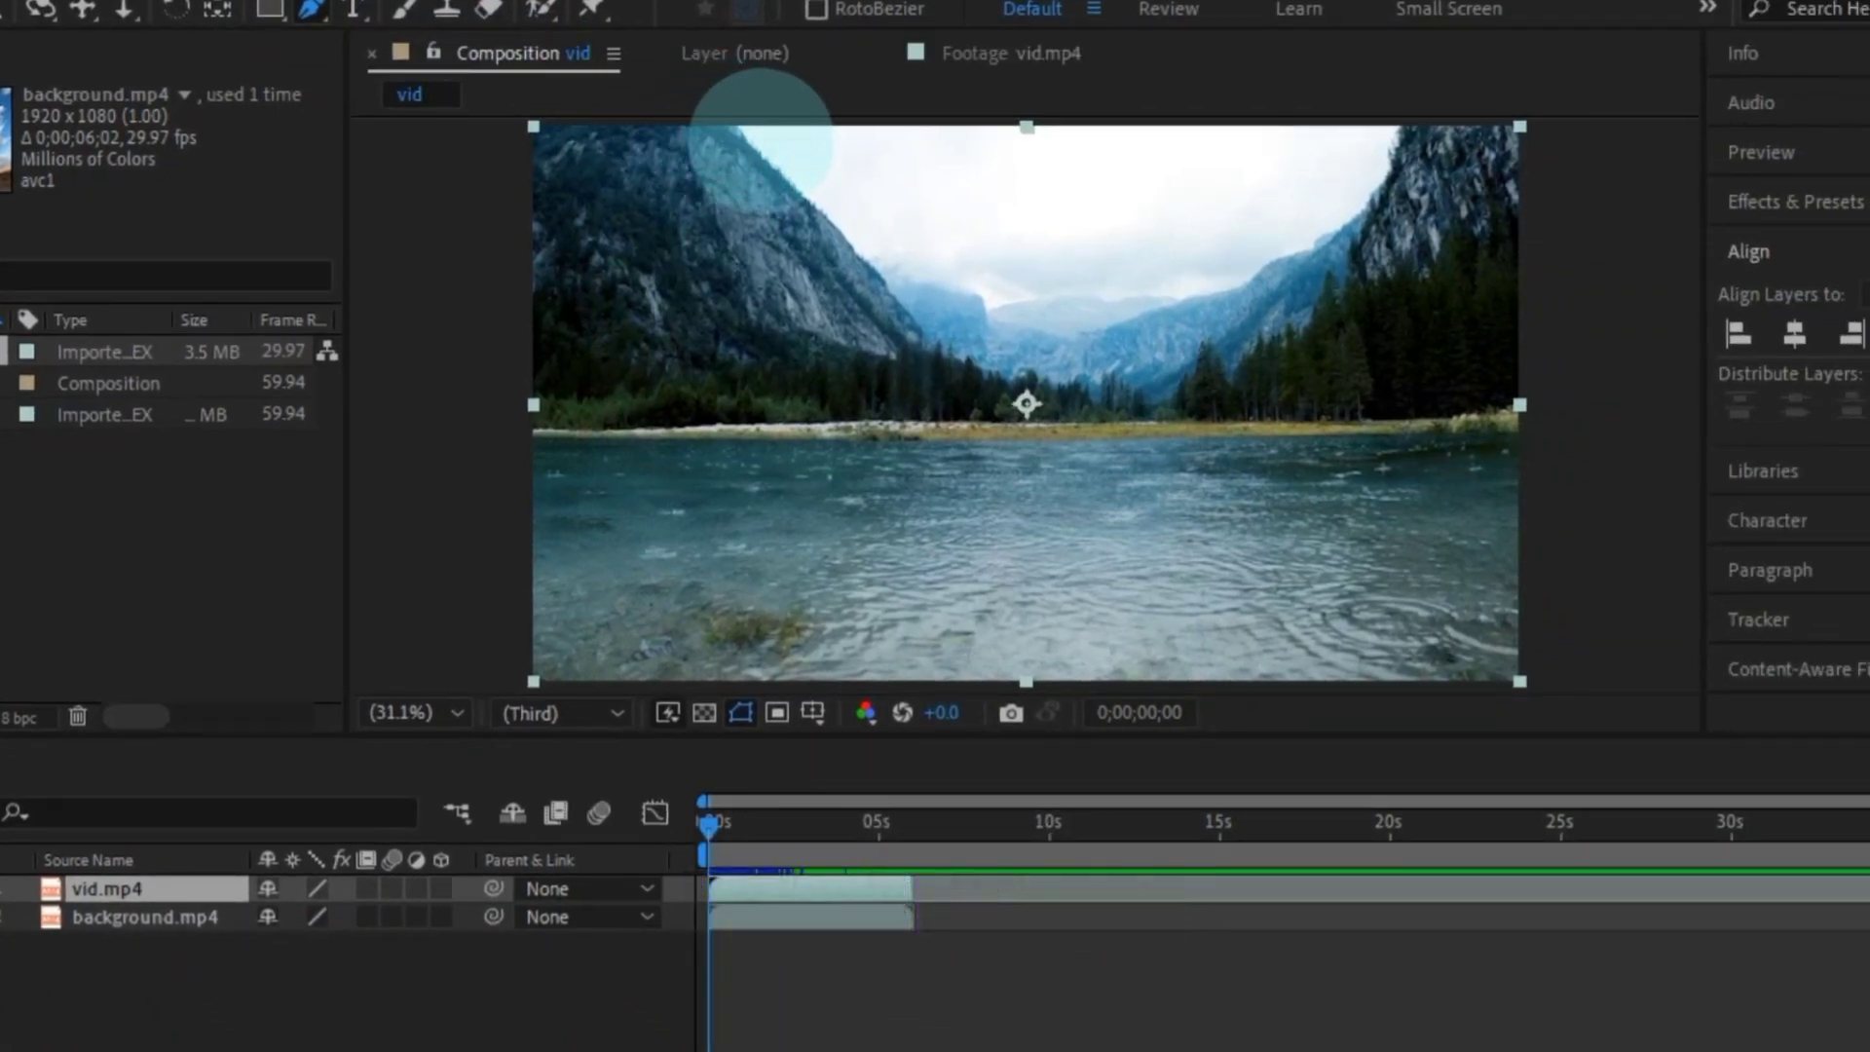
# Zoom in on the left cliff and start a Pen mask with points down the cliff edge.
pyautogui.scroll(4, 759, 137)
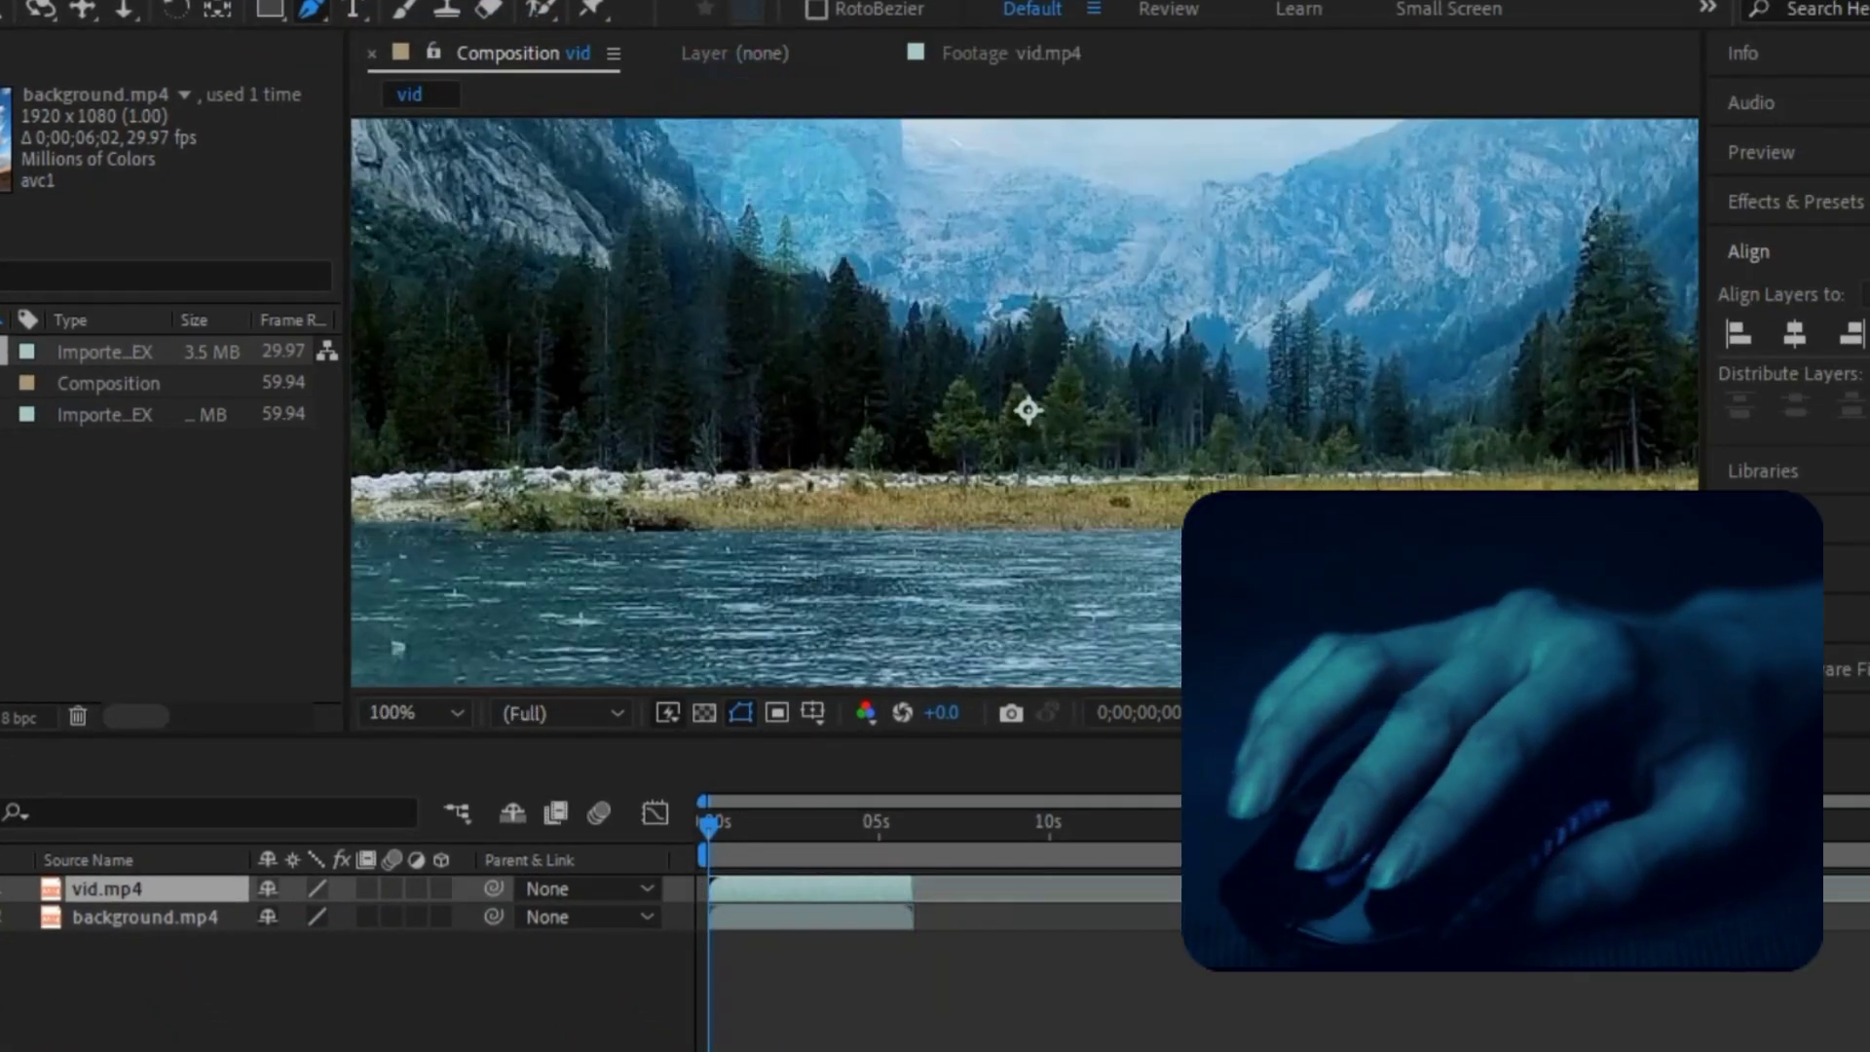
pyautogui.scroll(-3, 723, 112)
pyautogui.scroll(3, 723, 112)
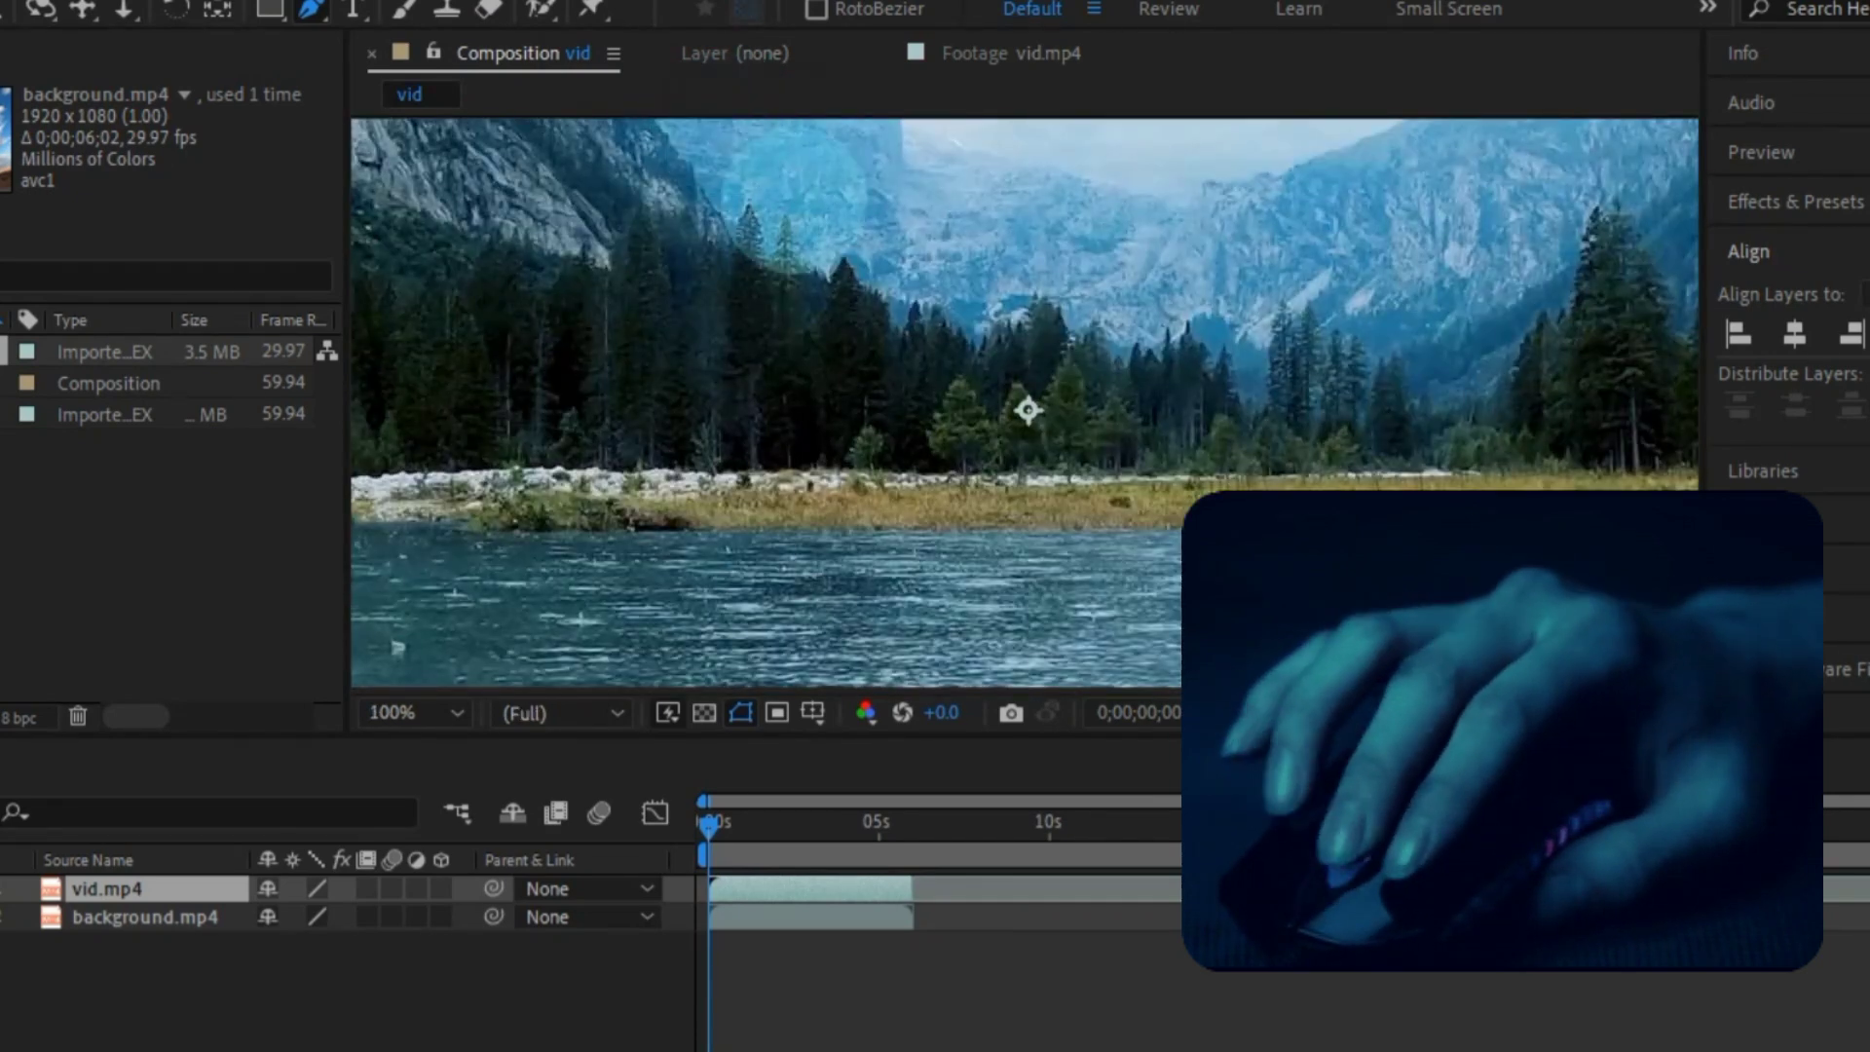
pyautogui.moveTo(779, 224); pyautogui.dragTo(960, 506)
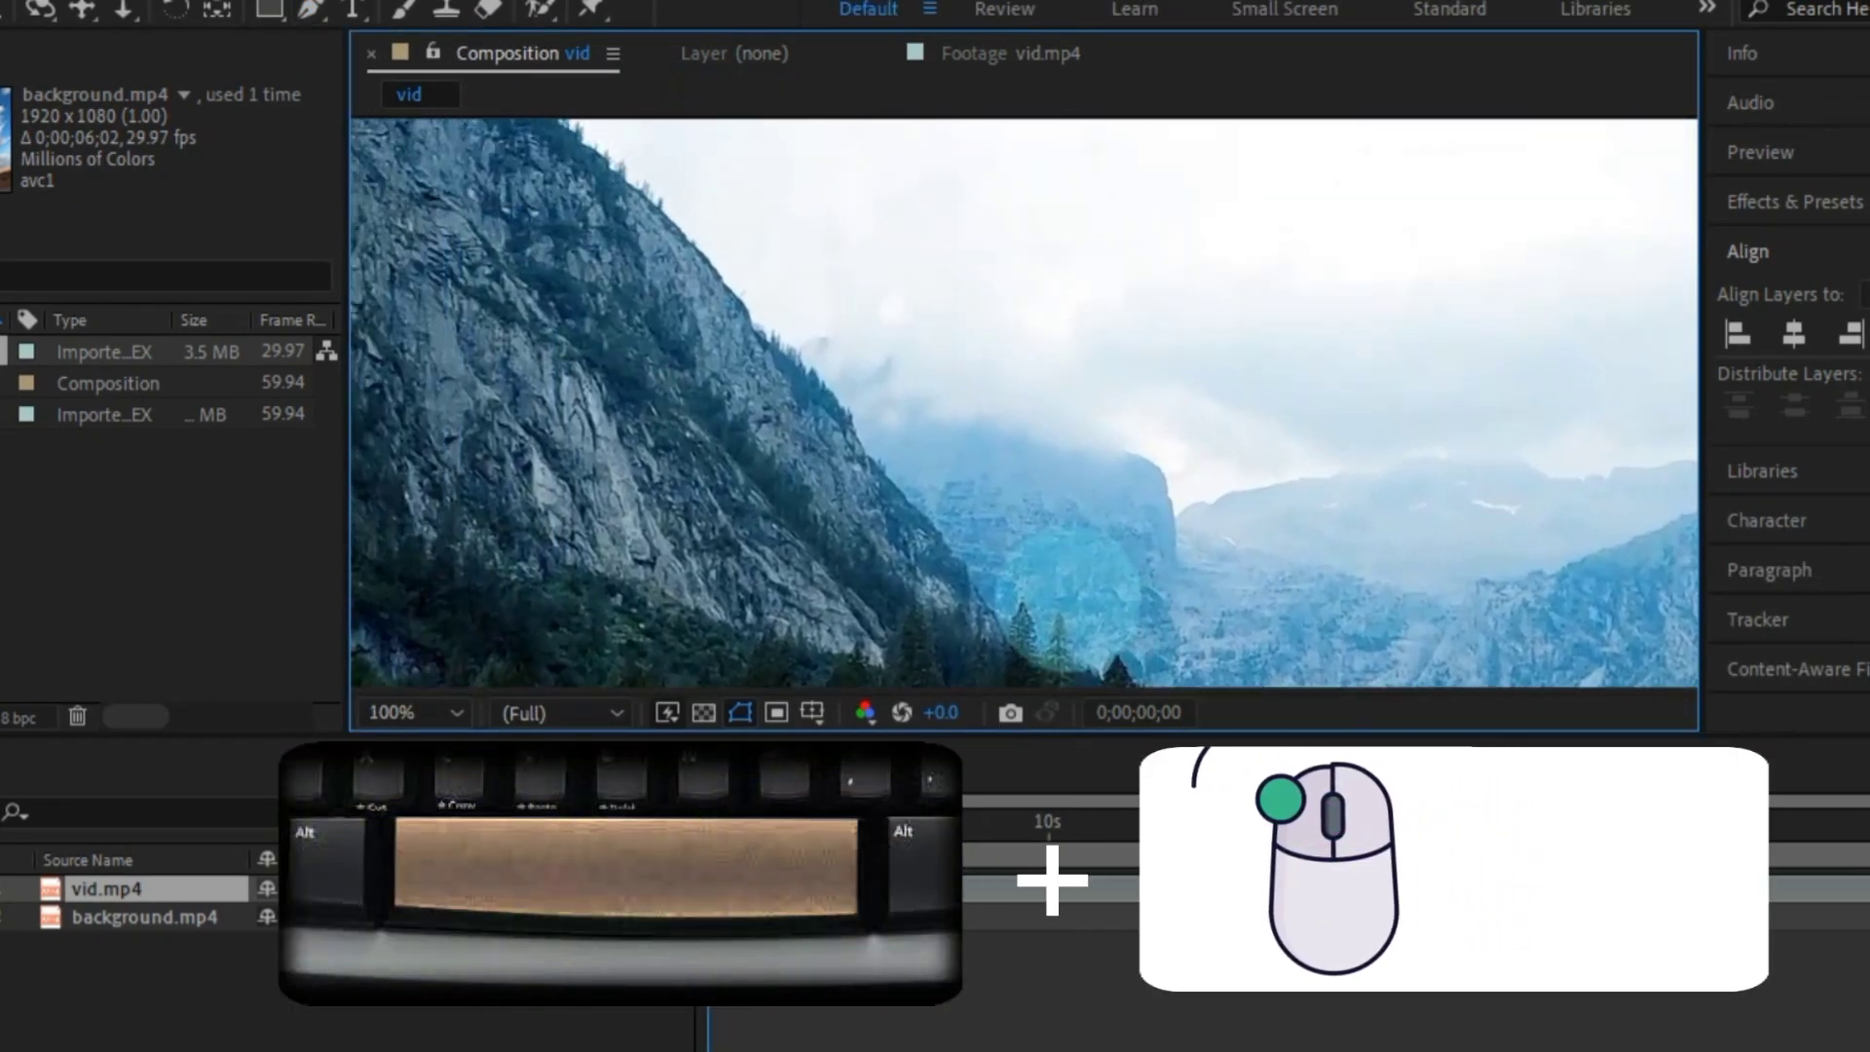
pyautogui.moveTo(785, 250); pyautogui.dragTo(914, 325)
pyautogui.press('g')
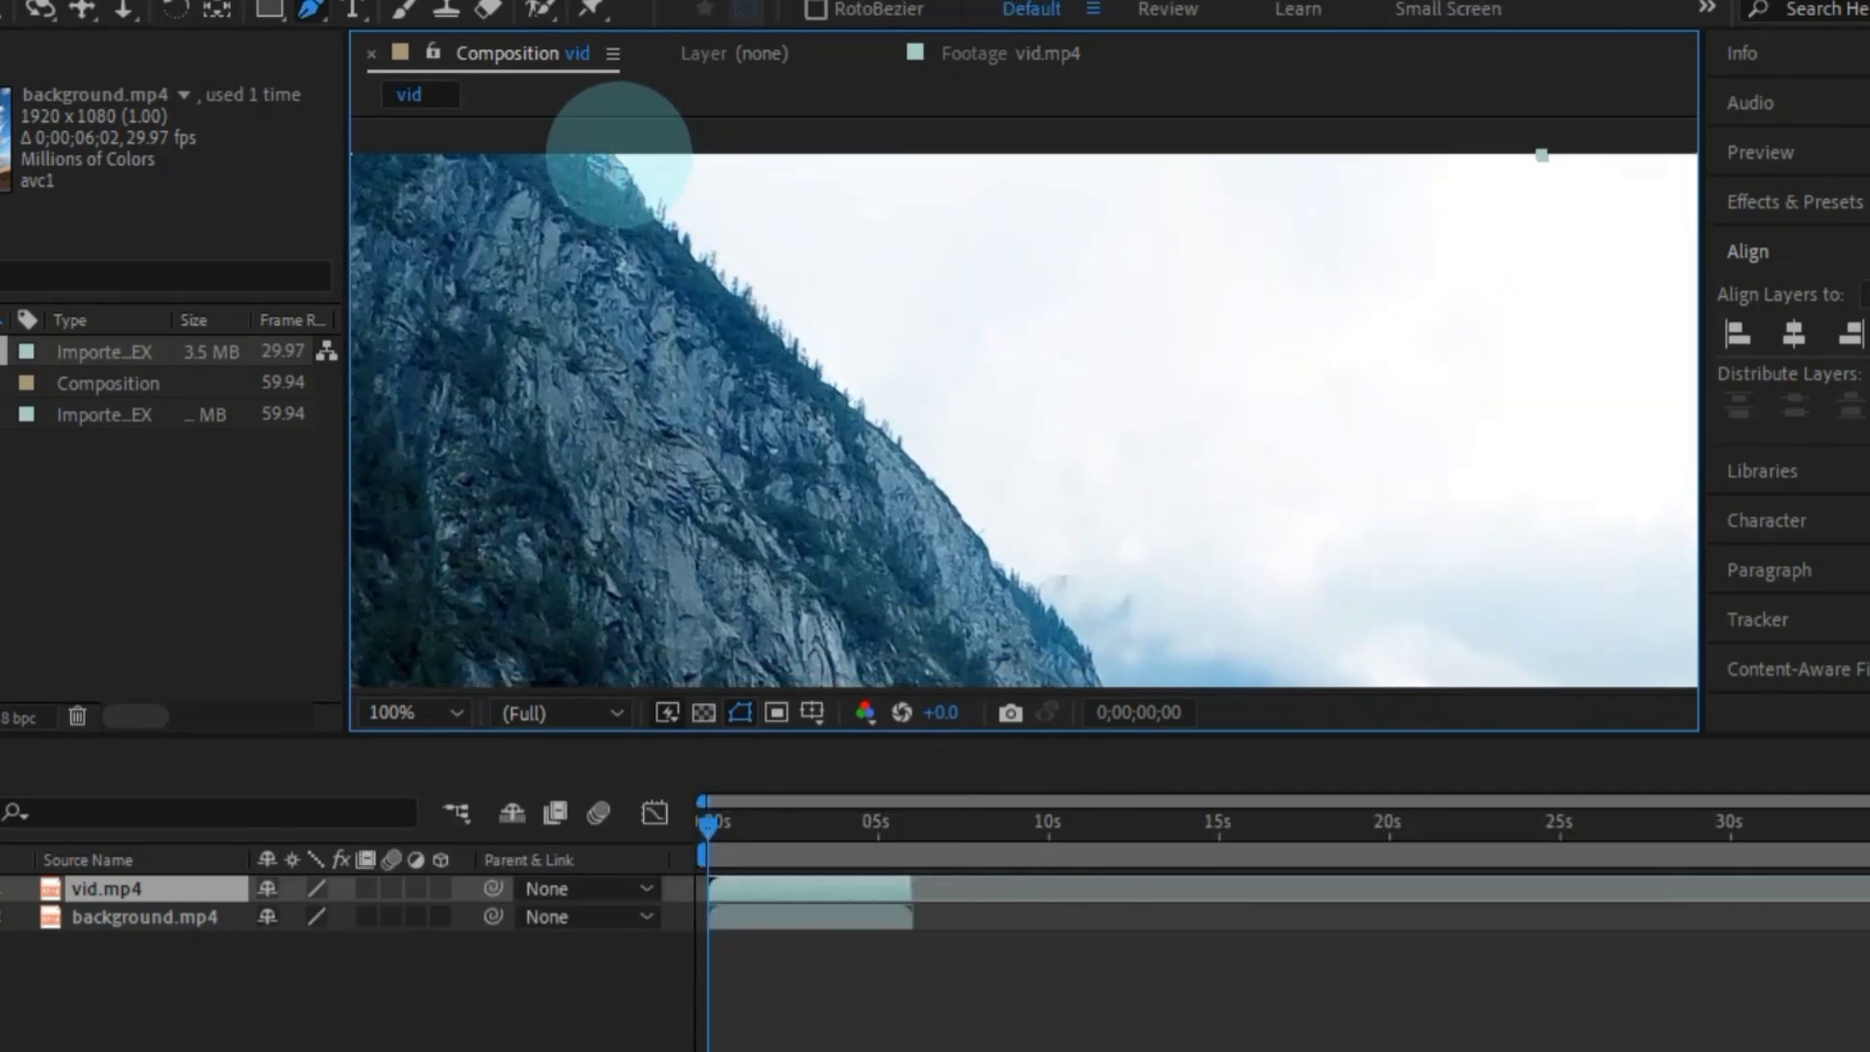
pyautogui.click(616, 152)
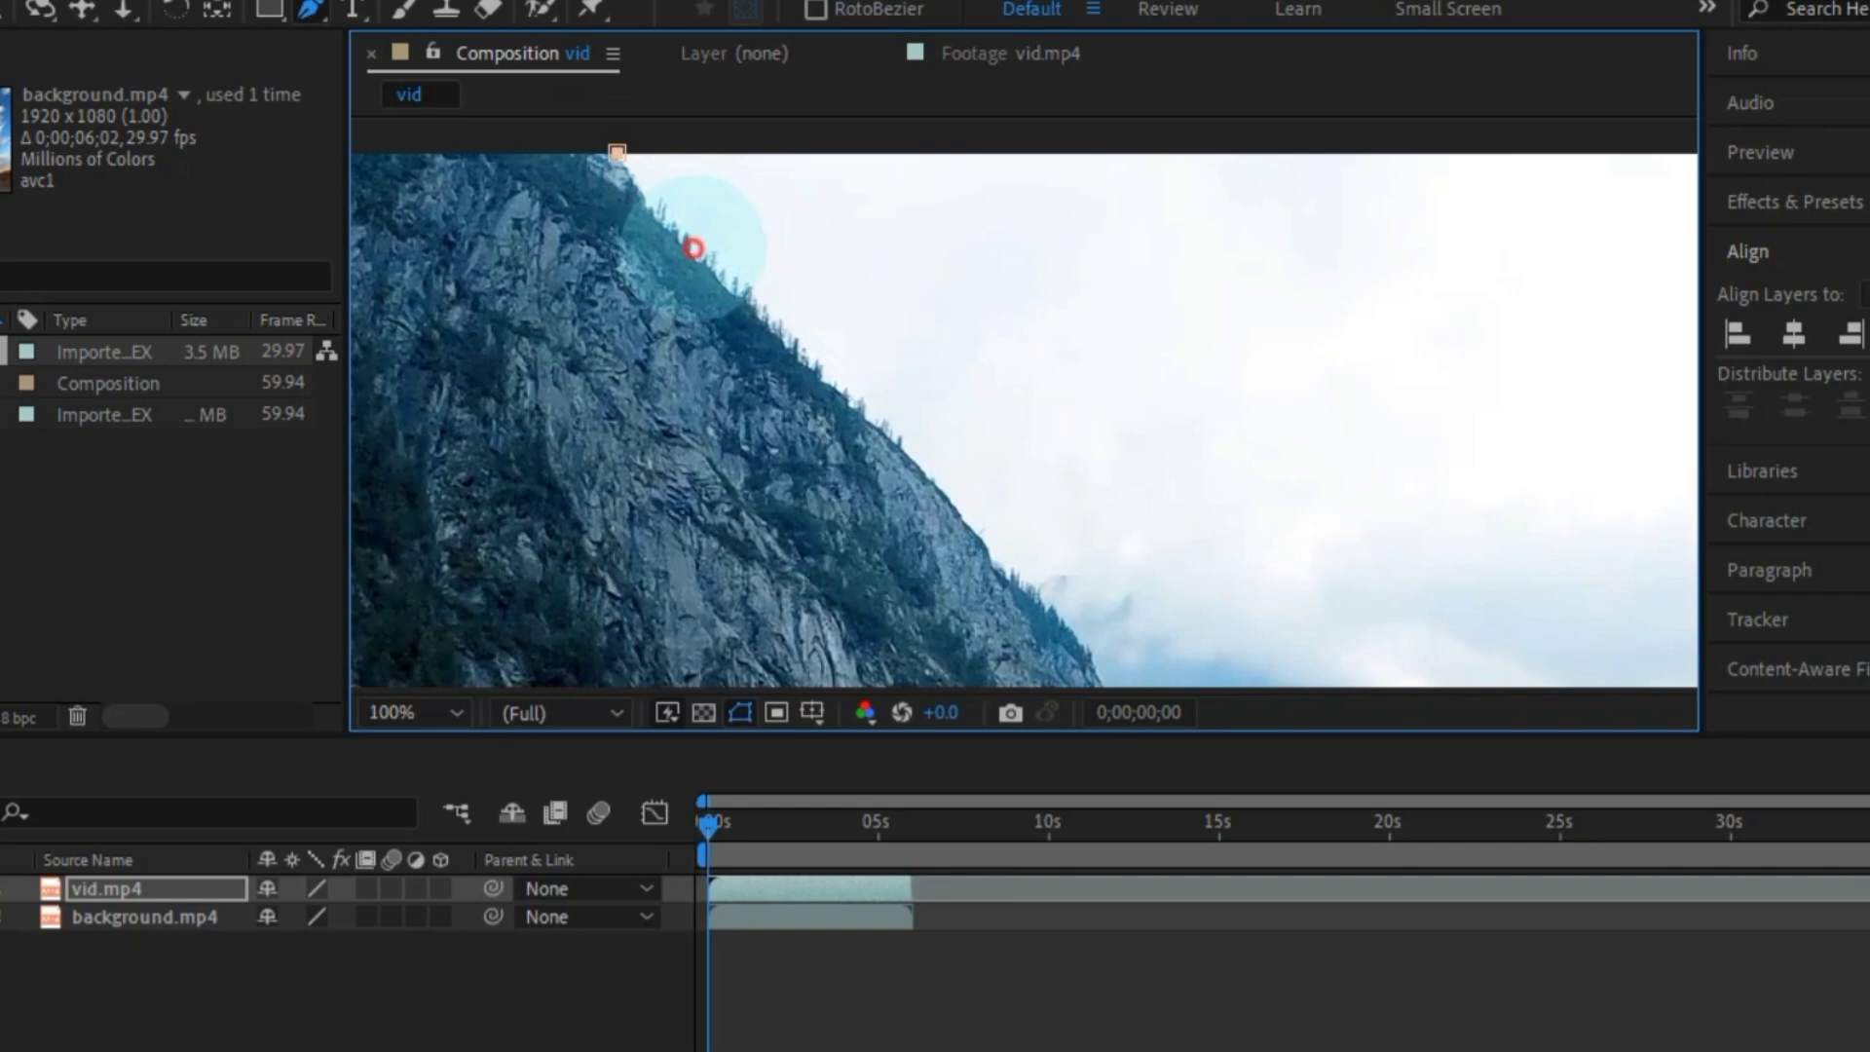
pyautogui.moveTo(974, 516); pyautogui.dragTo(886, 230)
pyautogui.click(760, 234)
pyautogui.click(874, 350)
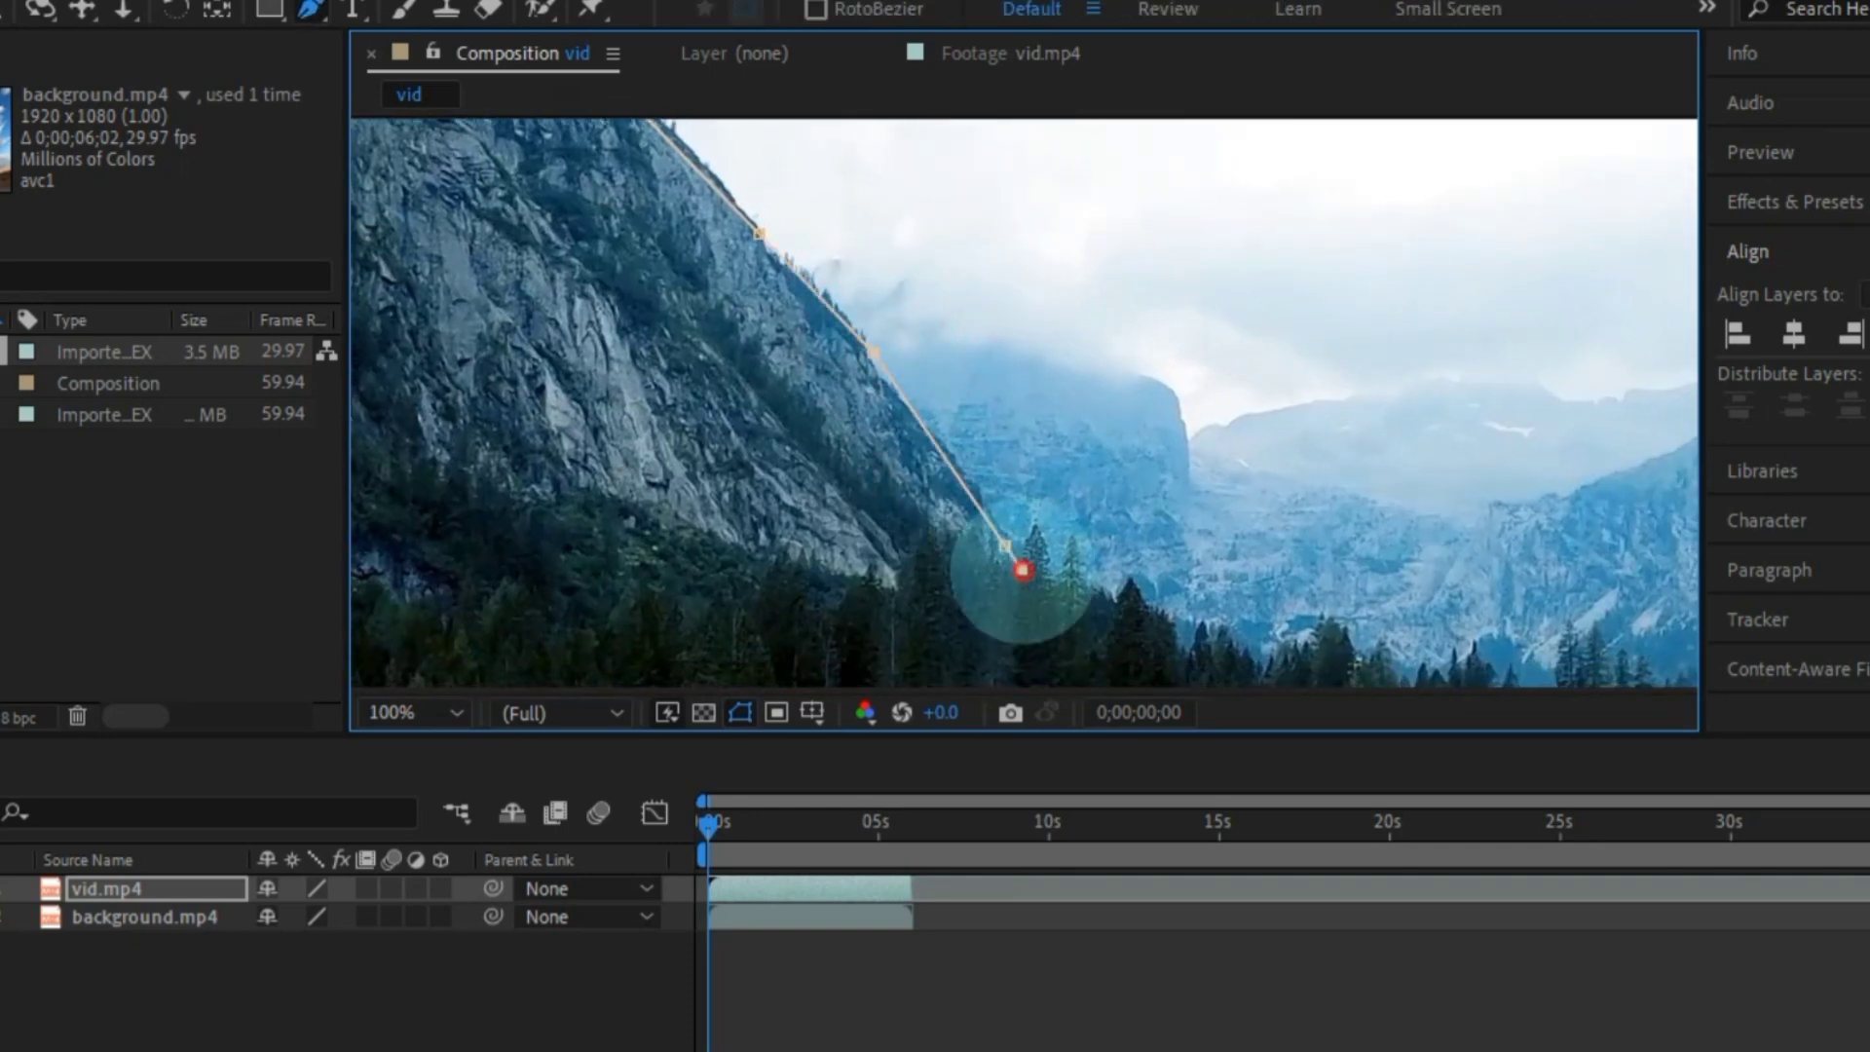
# Continue the mask with nine points rightward along the treeline.
pyautogui.moveTo(1111, 595); pyautogui.dragTo(586, 309)
pyautogui.click(594, 305)
pyautogui.click(733, 365)
pyautogui.click(801, 338)
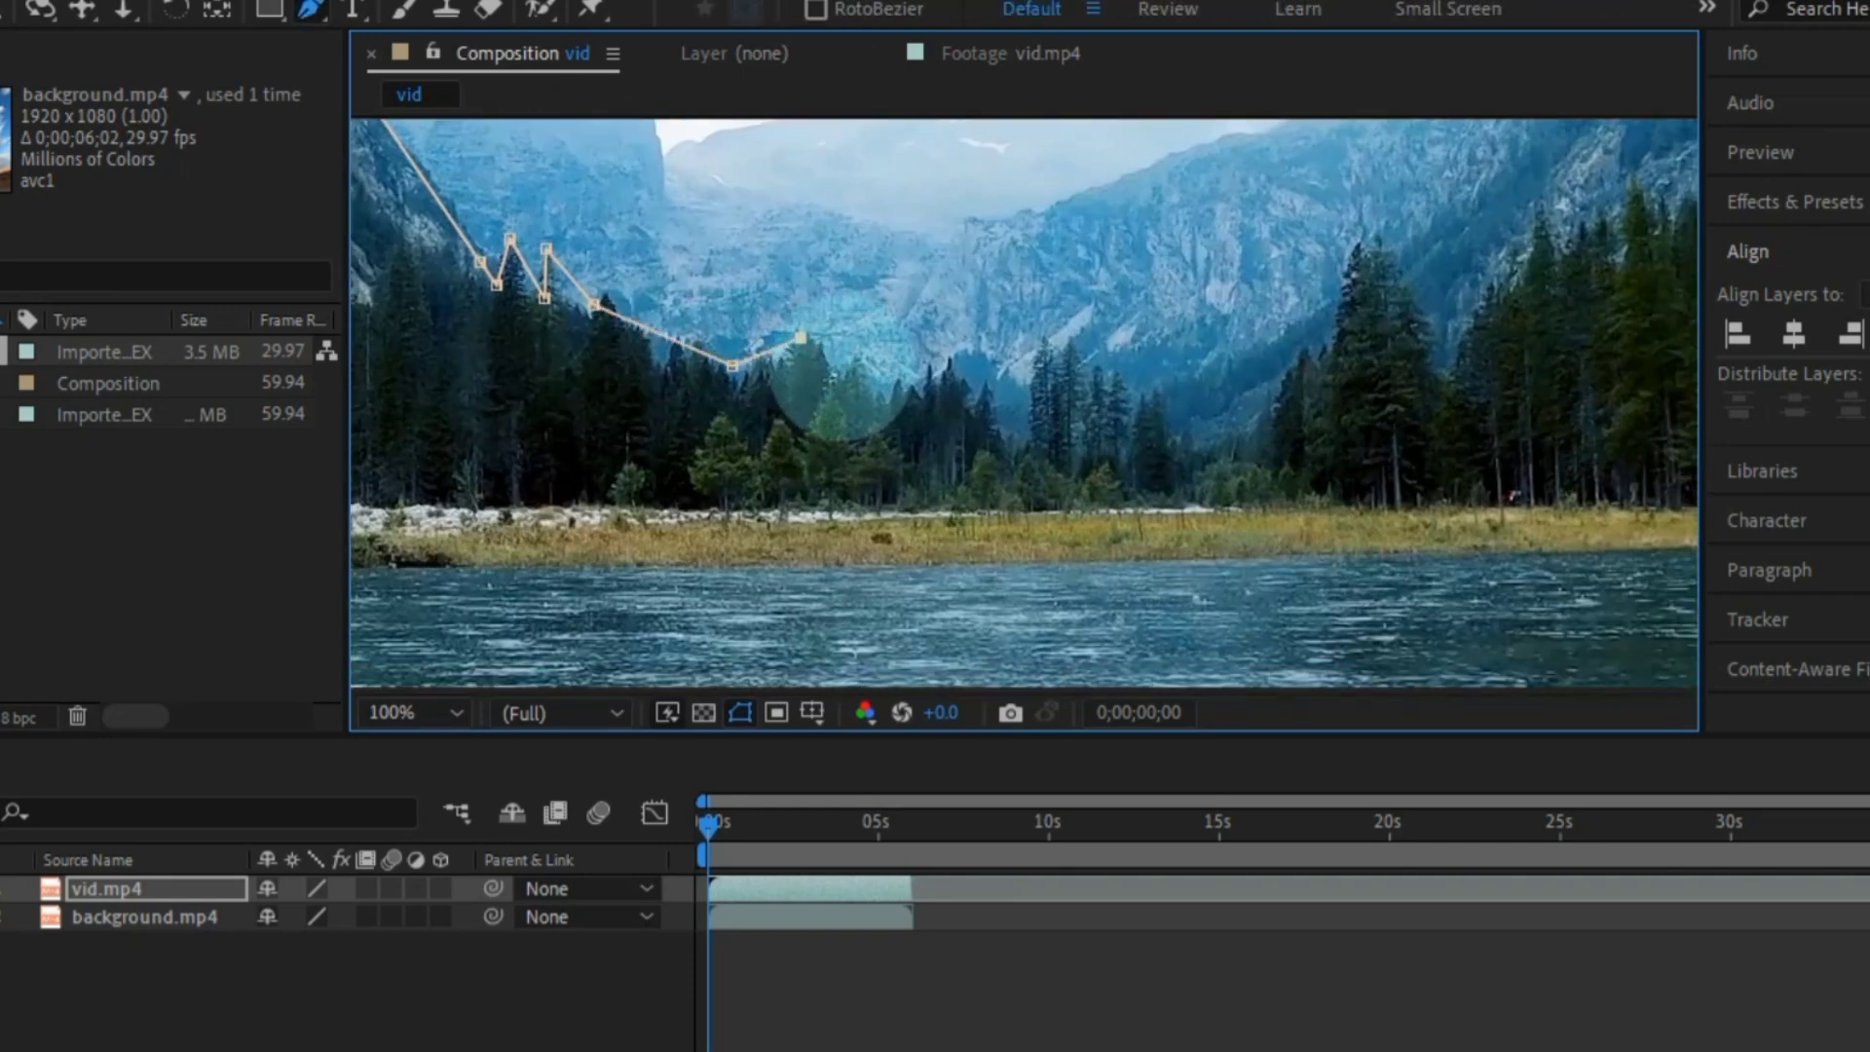
pyautogui.click(898, 382)
pyautogui.click(943, 361)
pyautogui.click(977, 381)
pyautogui.click(1008, 425)
pyautogui.click(1062, 349)
pyautogui.click(1148, 382)
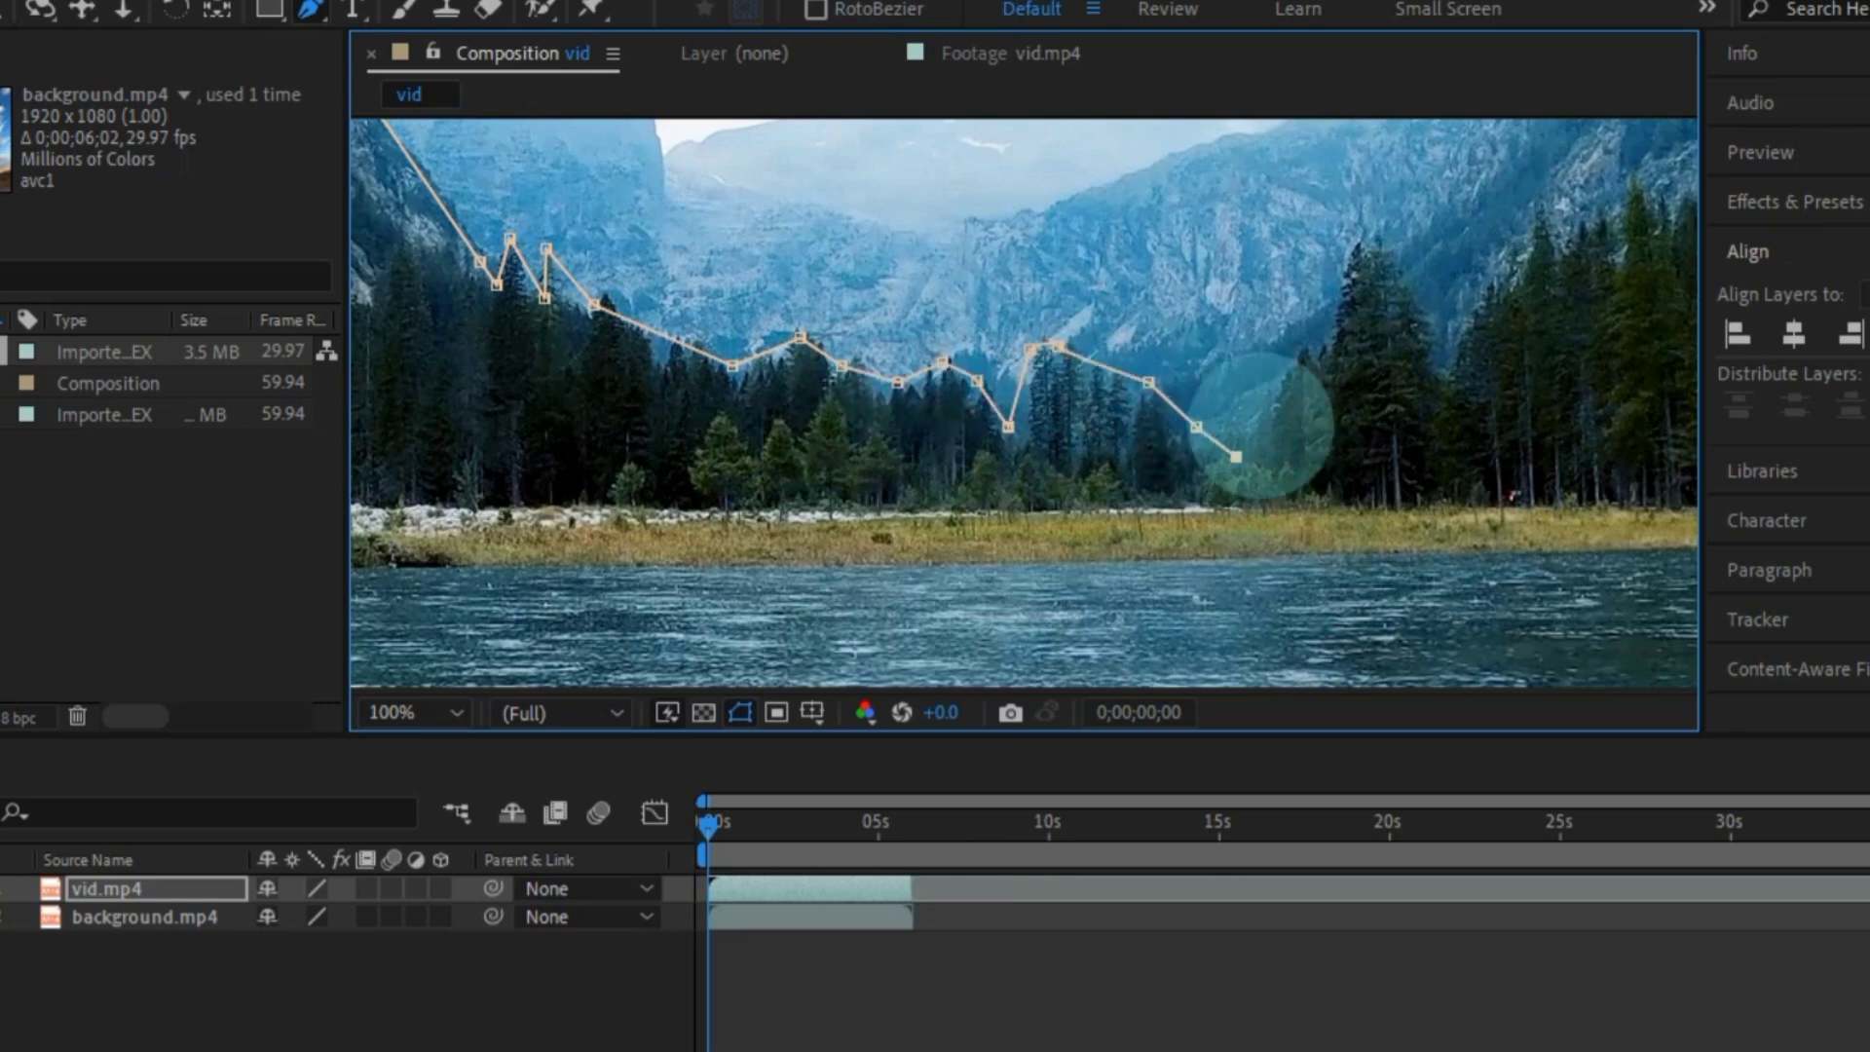
# Extend the mask with seven points up the right mountainside.
pyautogui.moveTo(1262, 425); pyautogui.dragTo(955, 601)
pyautogui.click(1012, 513)
pyautogui.click(1053, 407)
pyautogui.click(1139, 532)
pyautogui.click(1165, 482)
pyautogui.click(1224, 414)
pyautogui.click(1277, 402)
pyautogui.click(1317, 373)
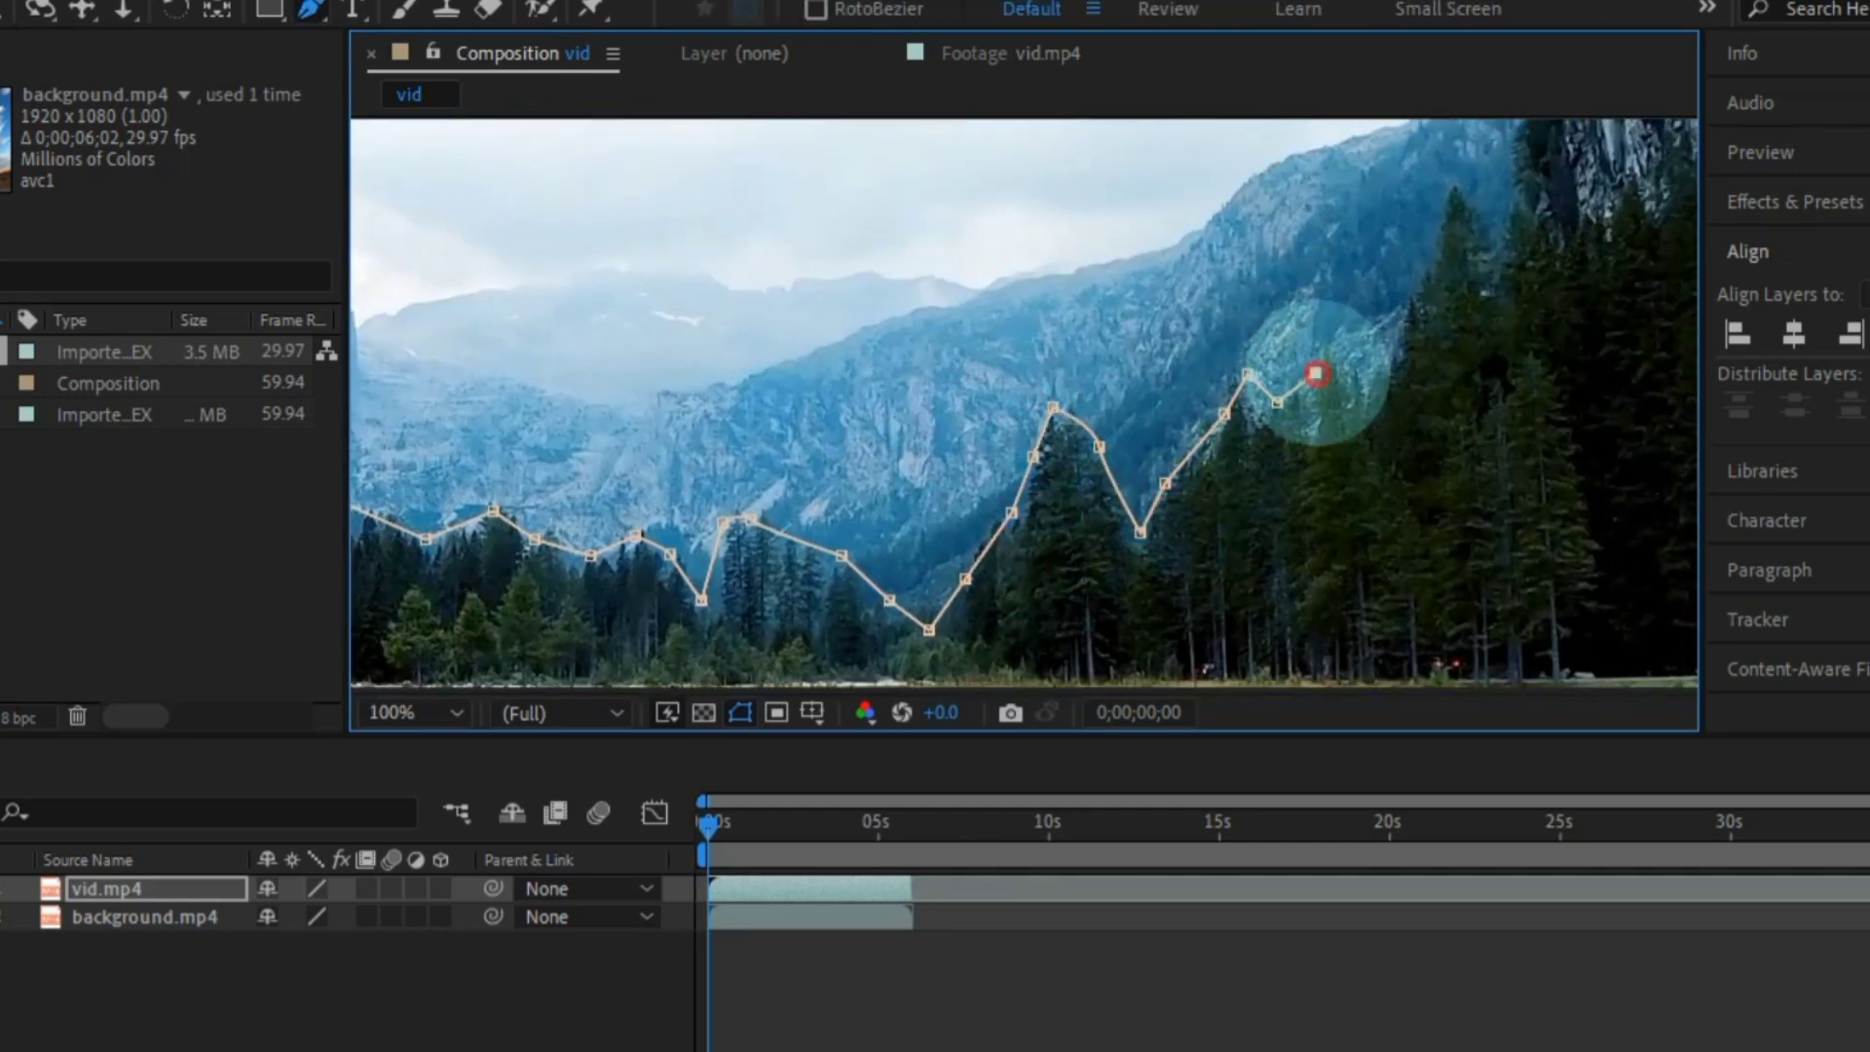
# Trace the mask up the ridge to the mountain peak.
pyautogui.moveTo(1419, 276); pyautogui.dragTo(1127, 493)
pyautogui.click(1092, 575)
pyautogui.click(1160, 541)
pyautogui.click(1187, 463)
pyautogui.click(1221, 396)
pyautogui.click(1257, 312)
pyautogui.moveTo(1257, 312); pyautogui.dragTo(970, 364)
pyautogui.click(655, 287)
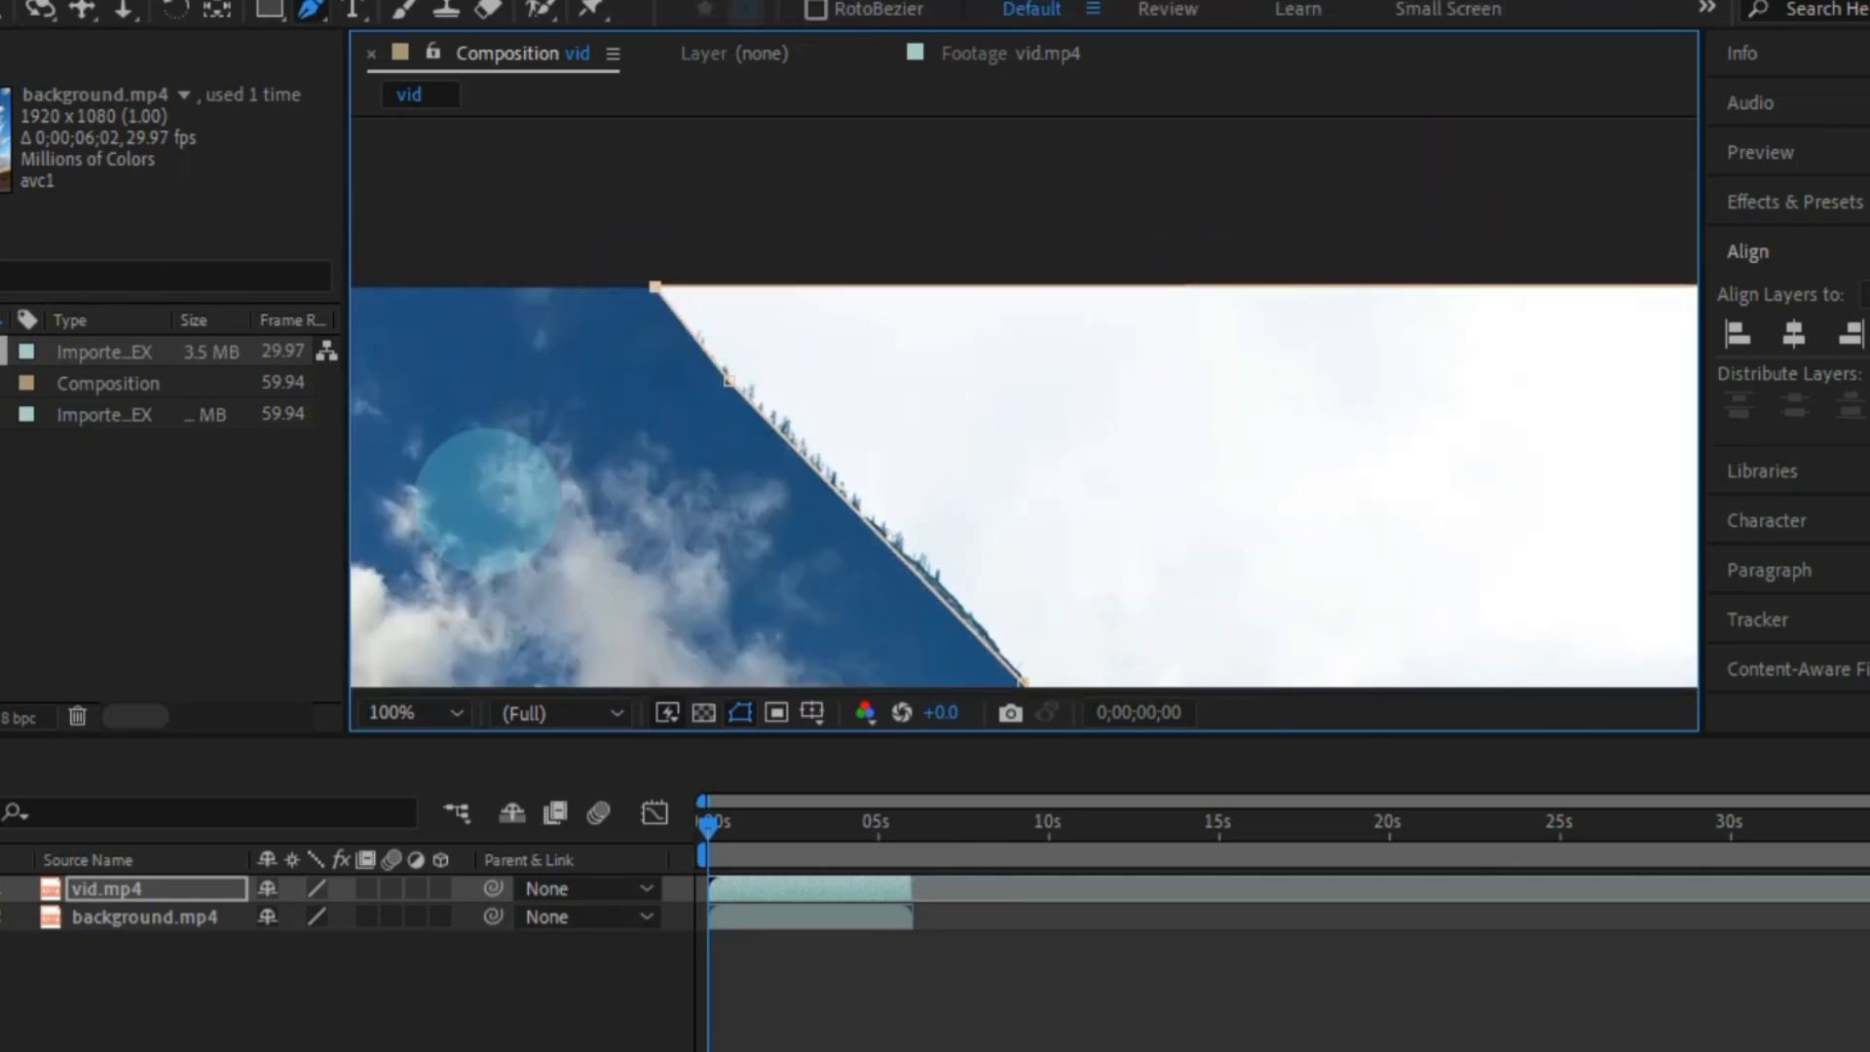
# Fit the composition in view and set the vid.mp4 mask to Inverted.
pyautogui.click(452, 707)
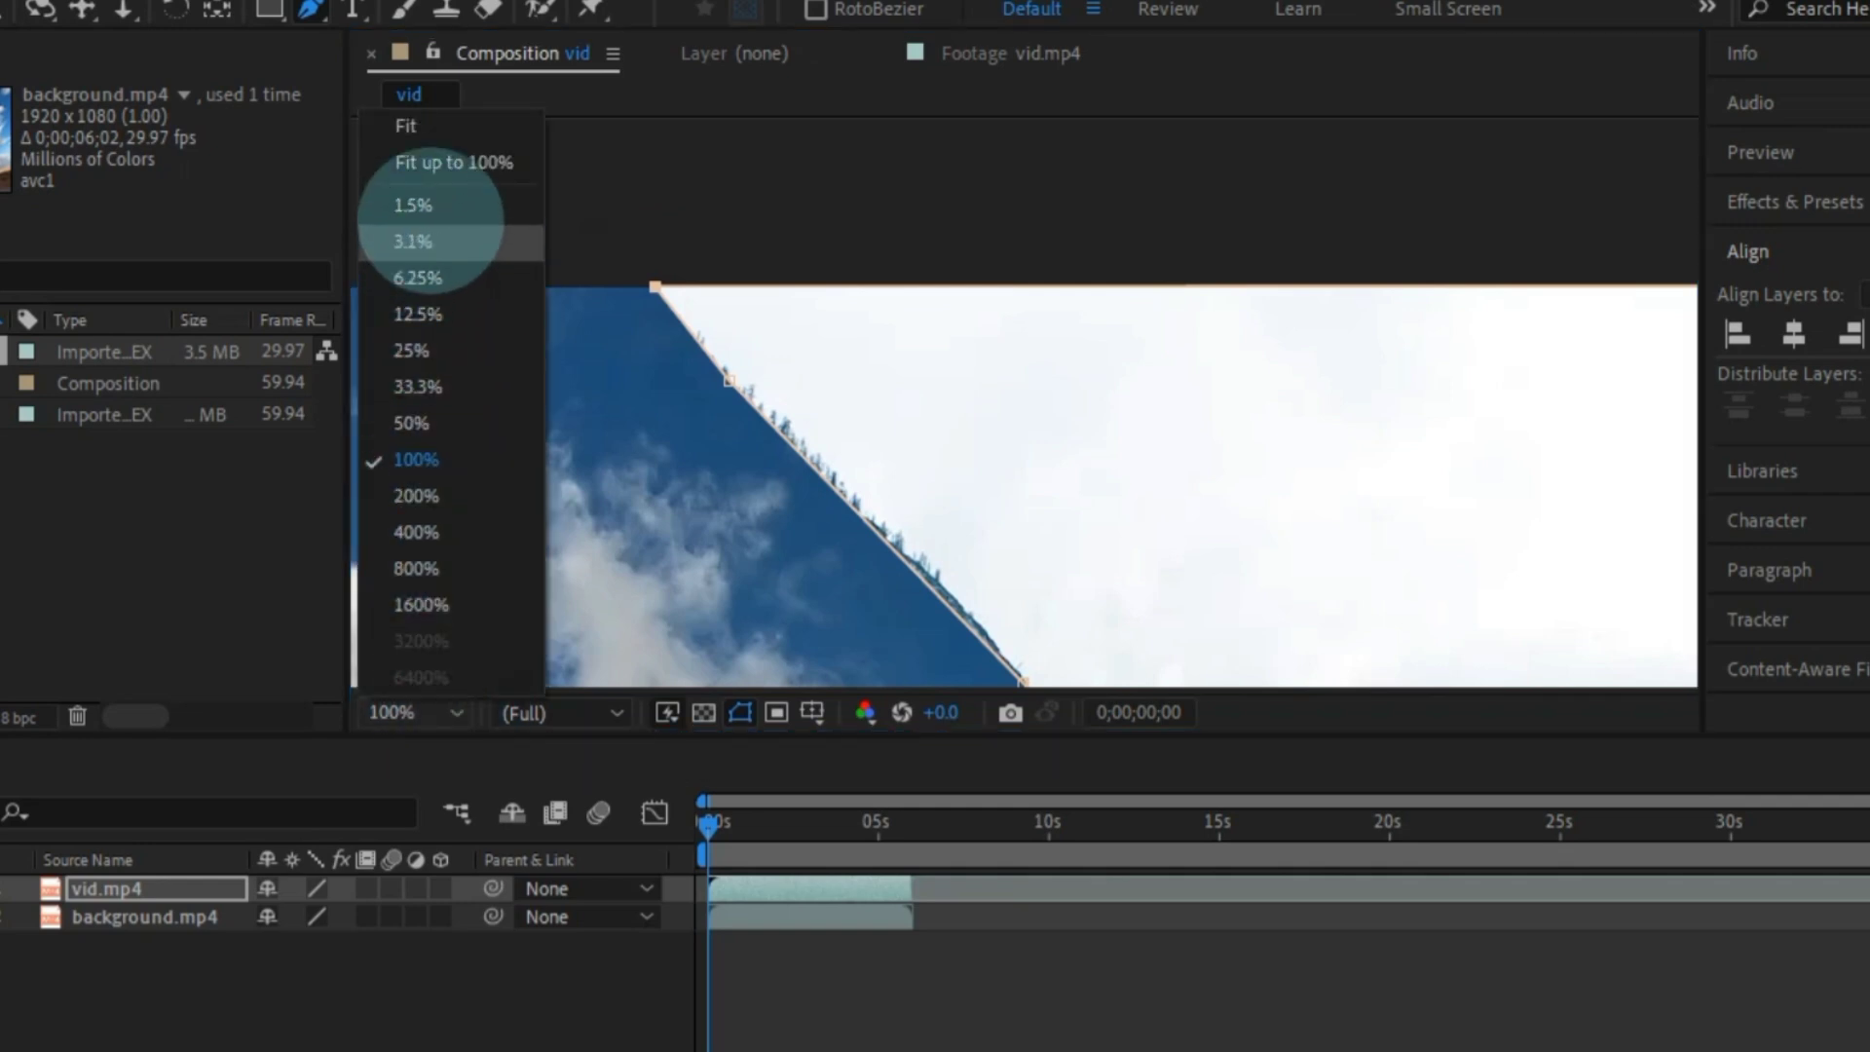
pyautogui.click(430, 127)
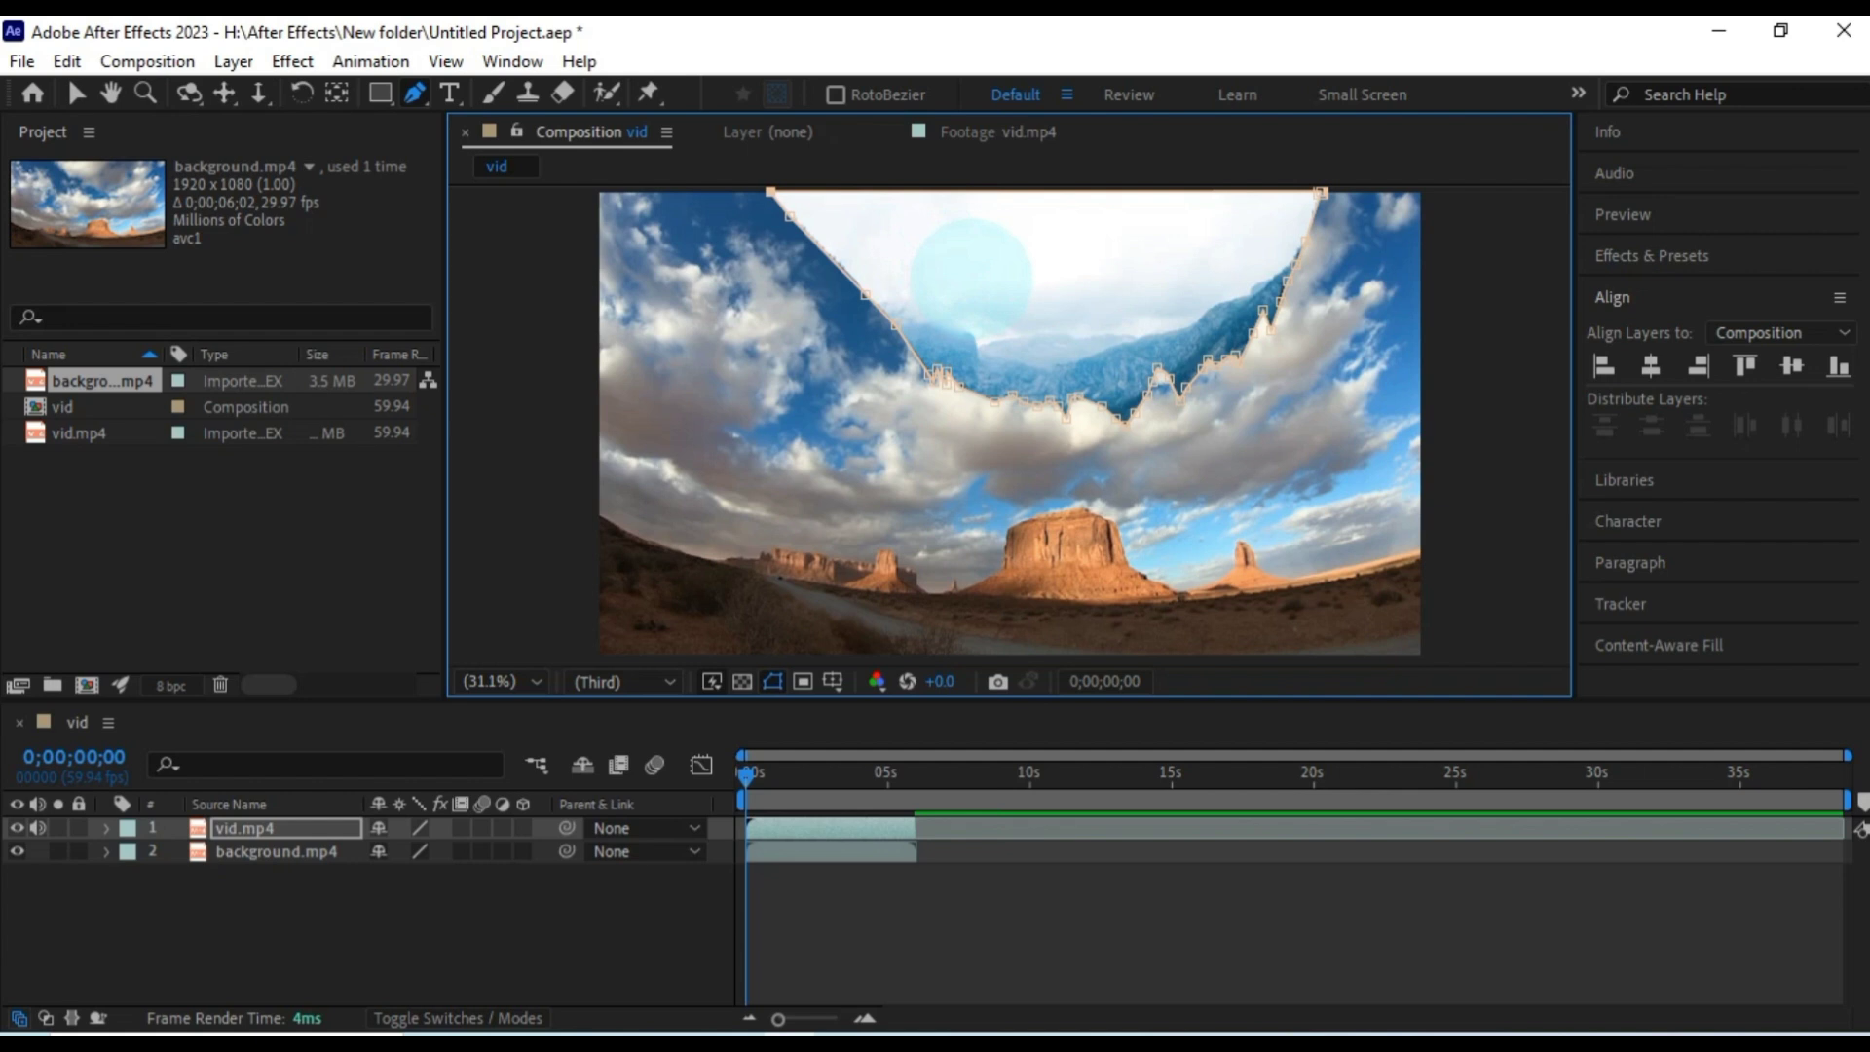
pyautogui.rightClick(971, 278)
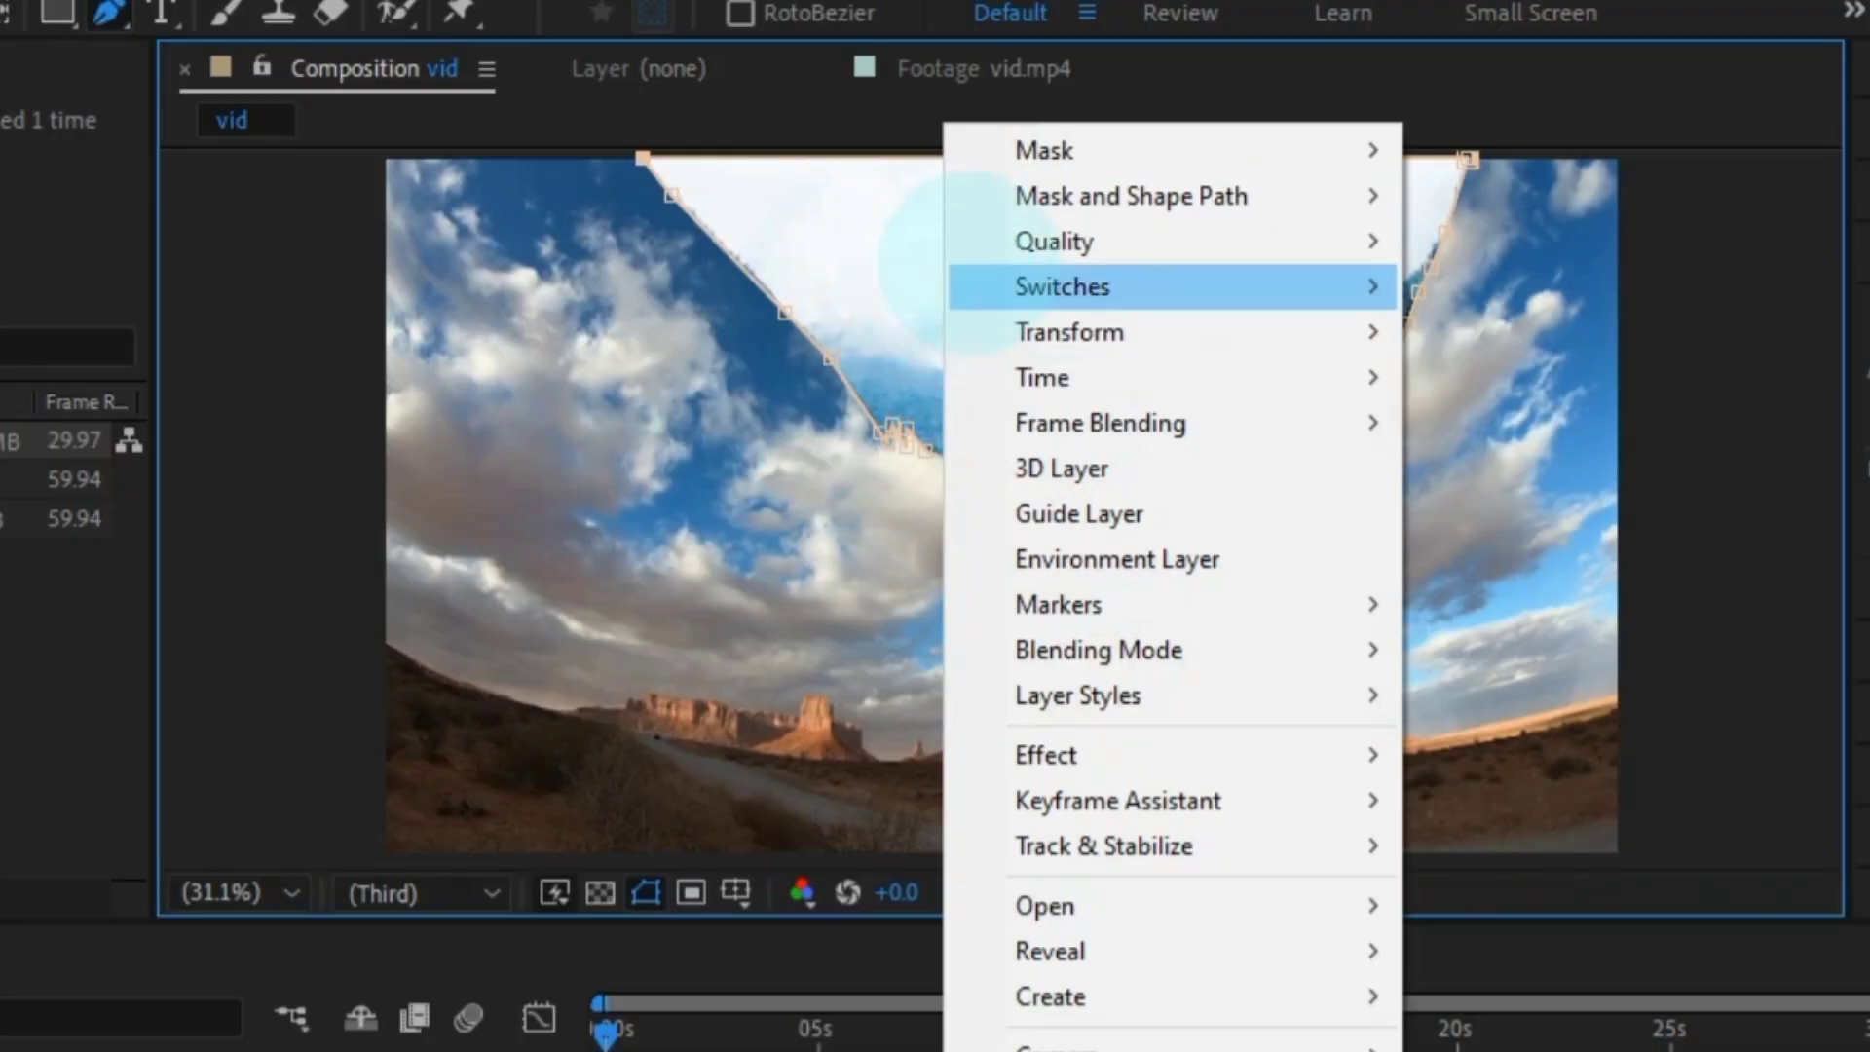
pyautogui.moveTo(1066, 185)
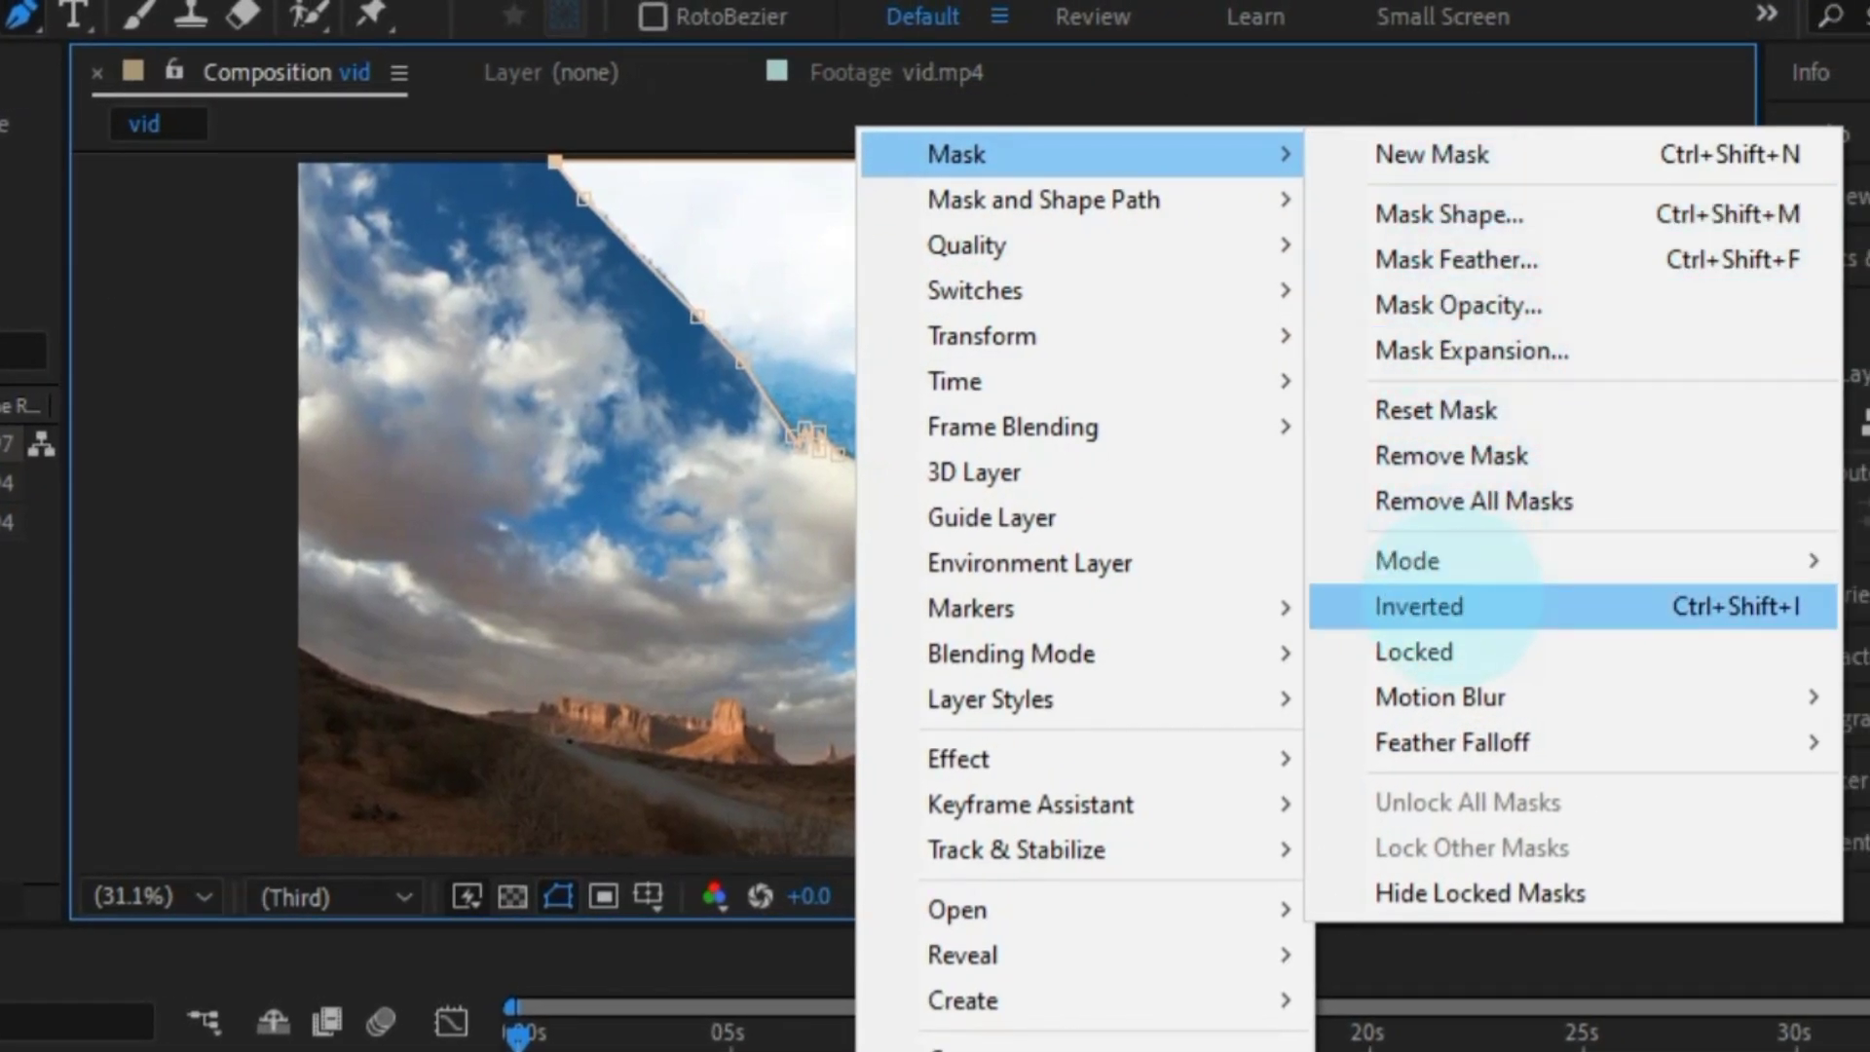
pyautogui.click(1459, 606)
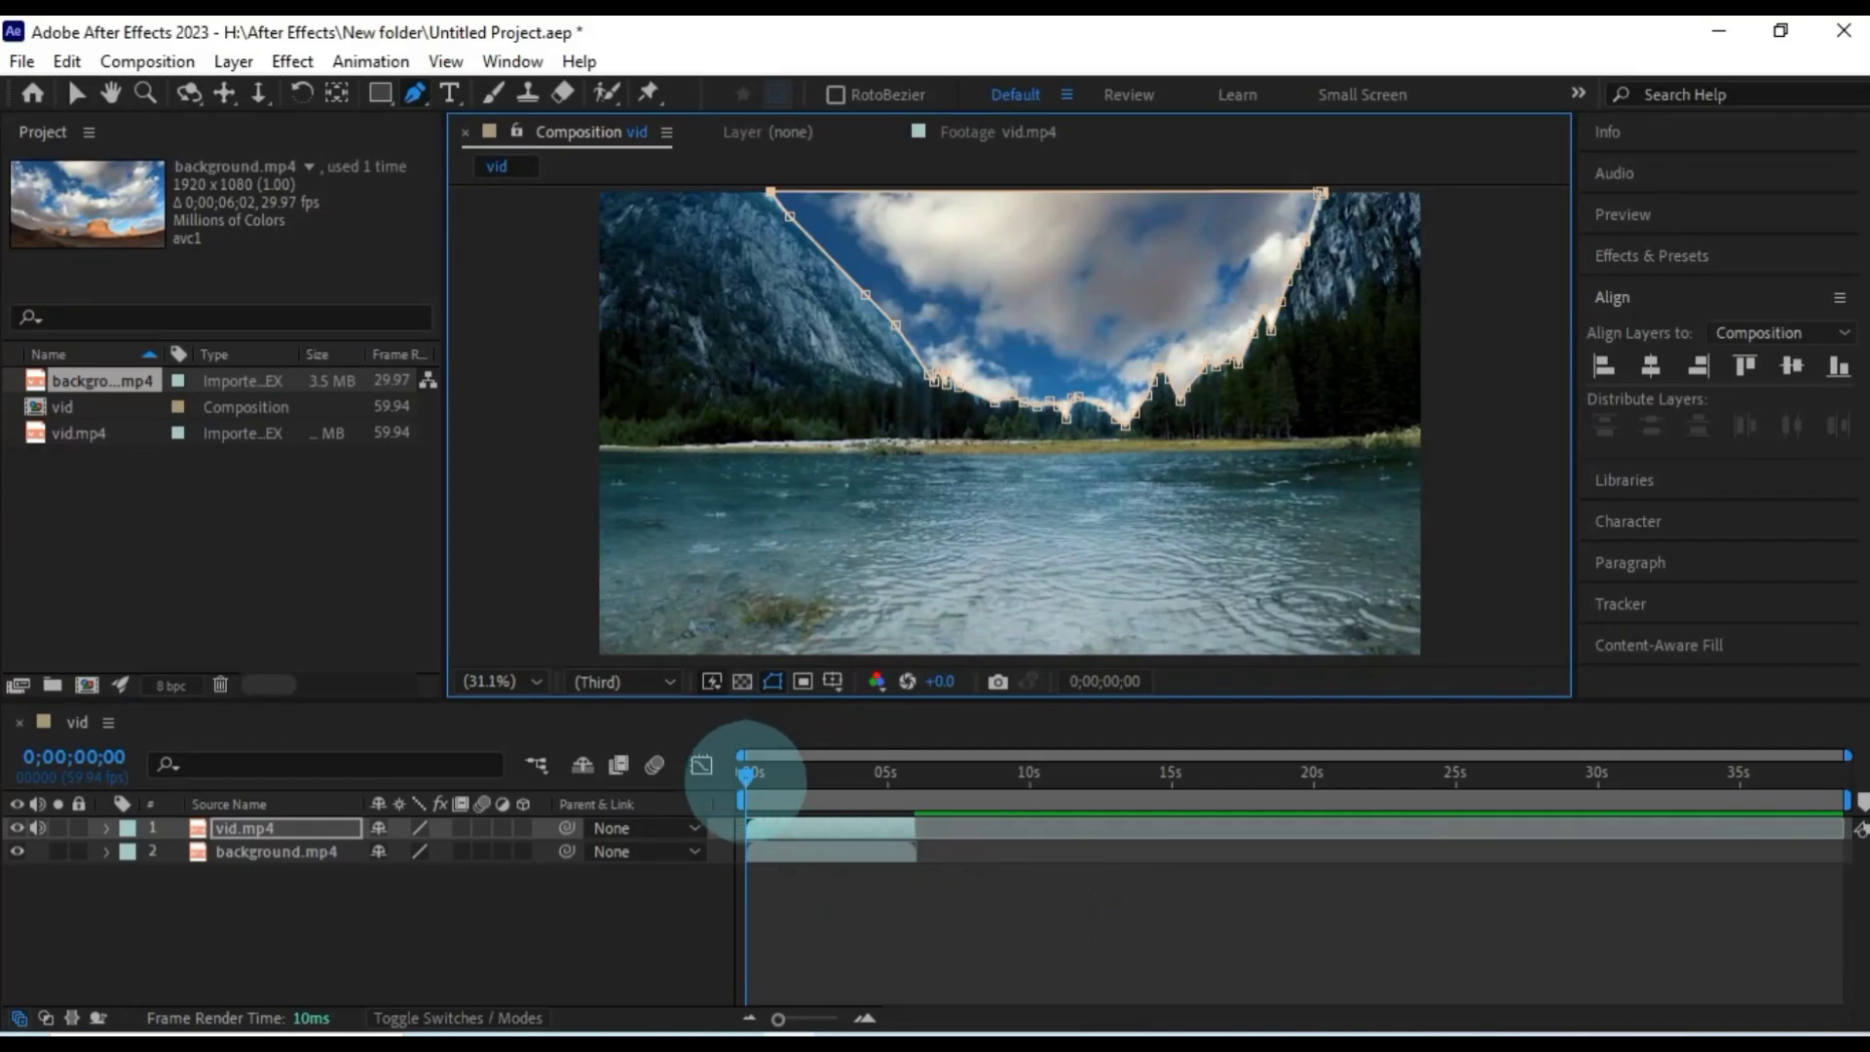
# Scrub to check the mask, then pull its left points down to the ridge and treeline.
pyautogui.moveTo(746, 779); pyautogui.dragTo(779, 776)
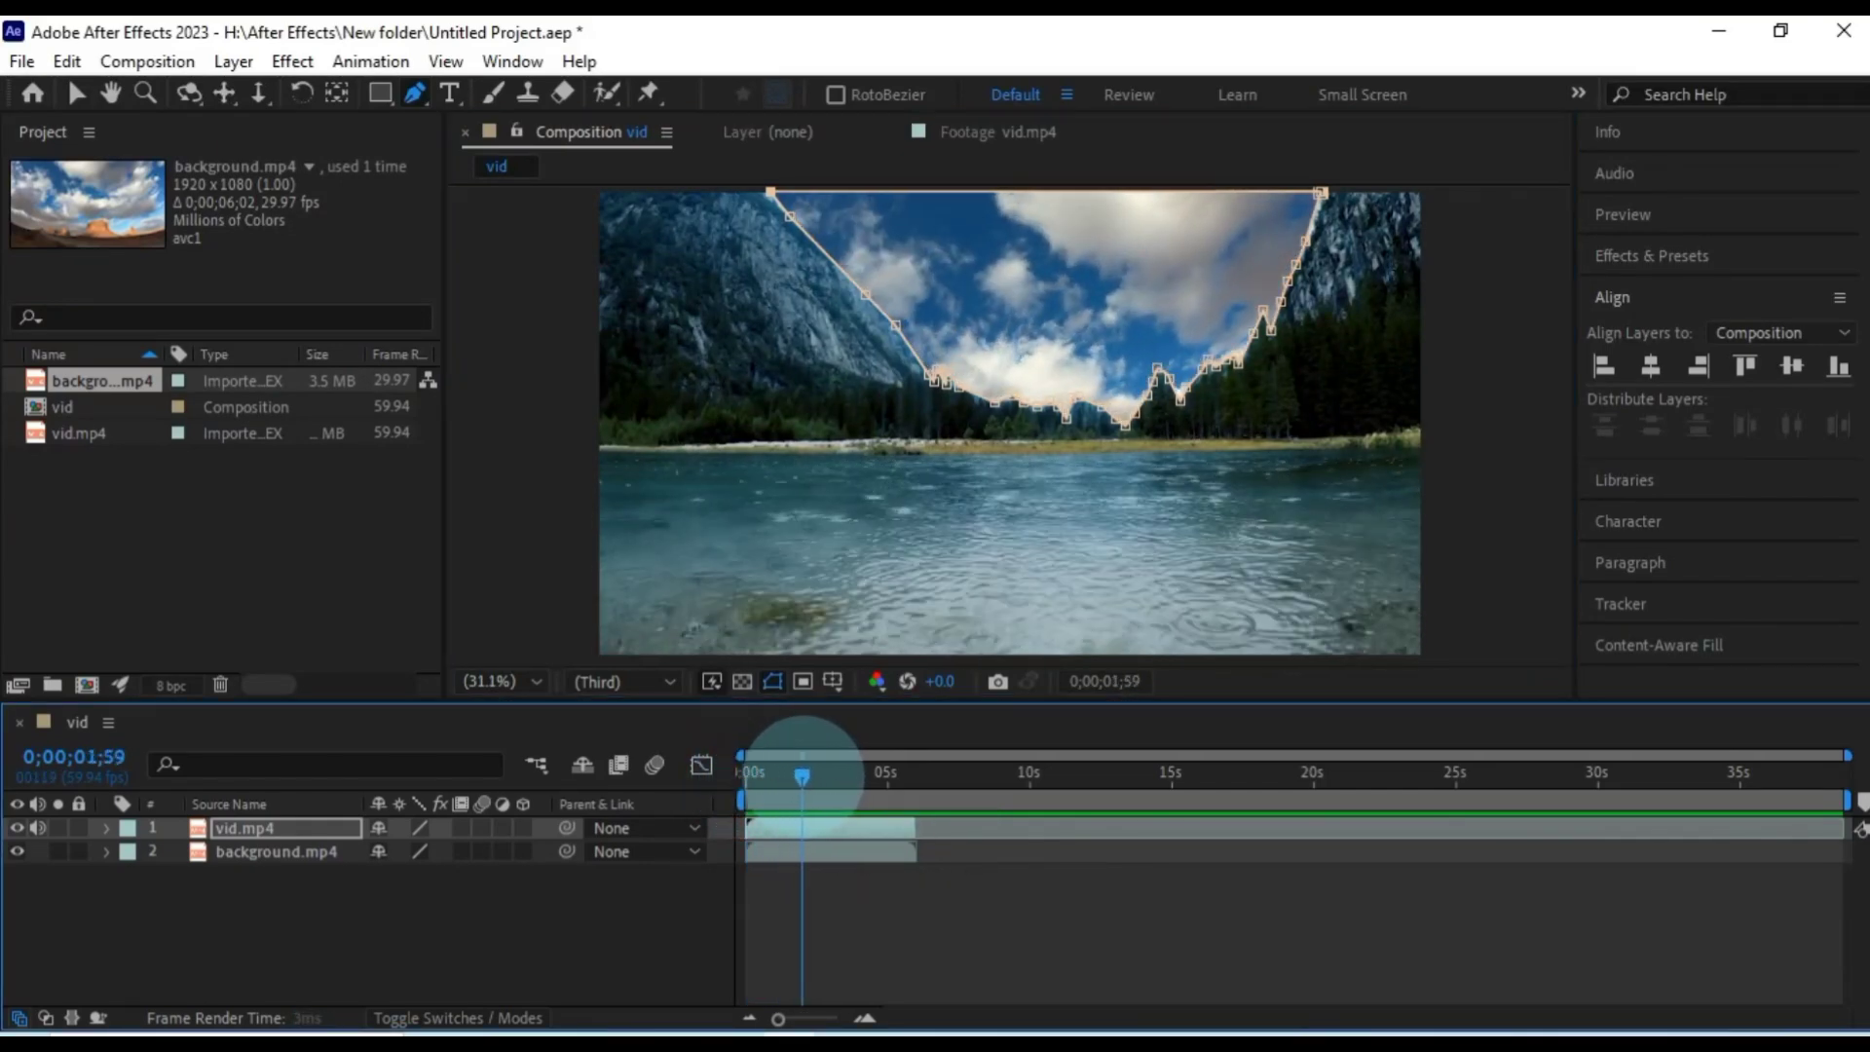
pyautogui.moveTo(802, 777); pyautogui.dragTo(748, 776)
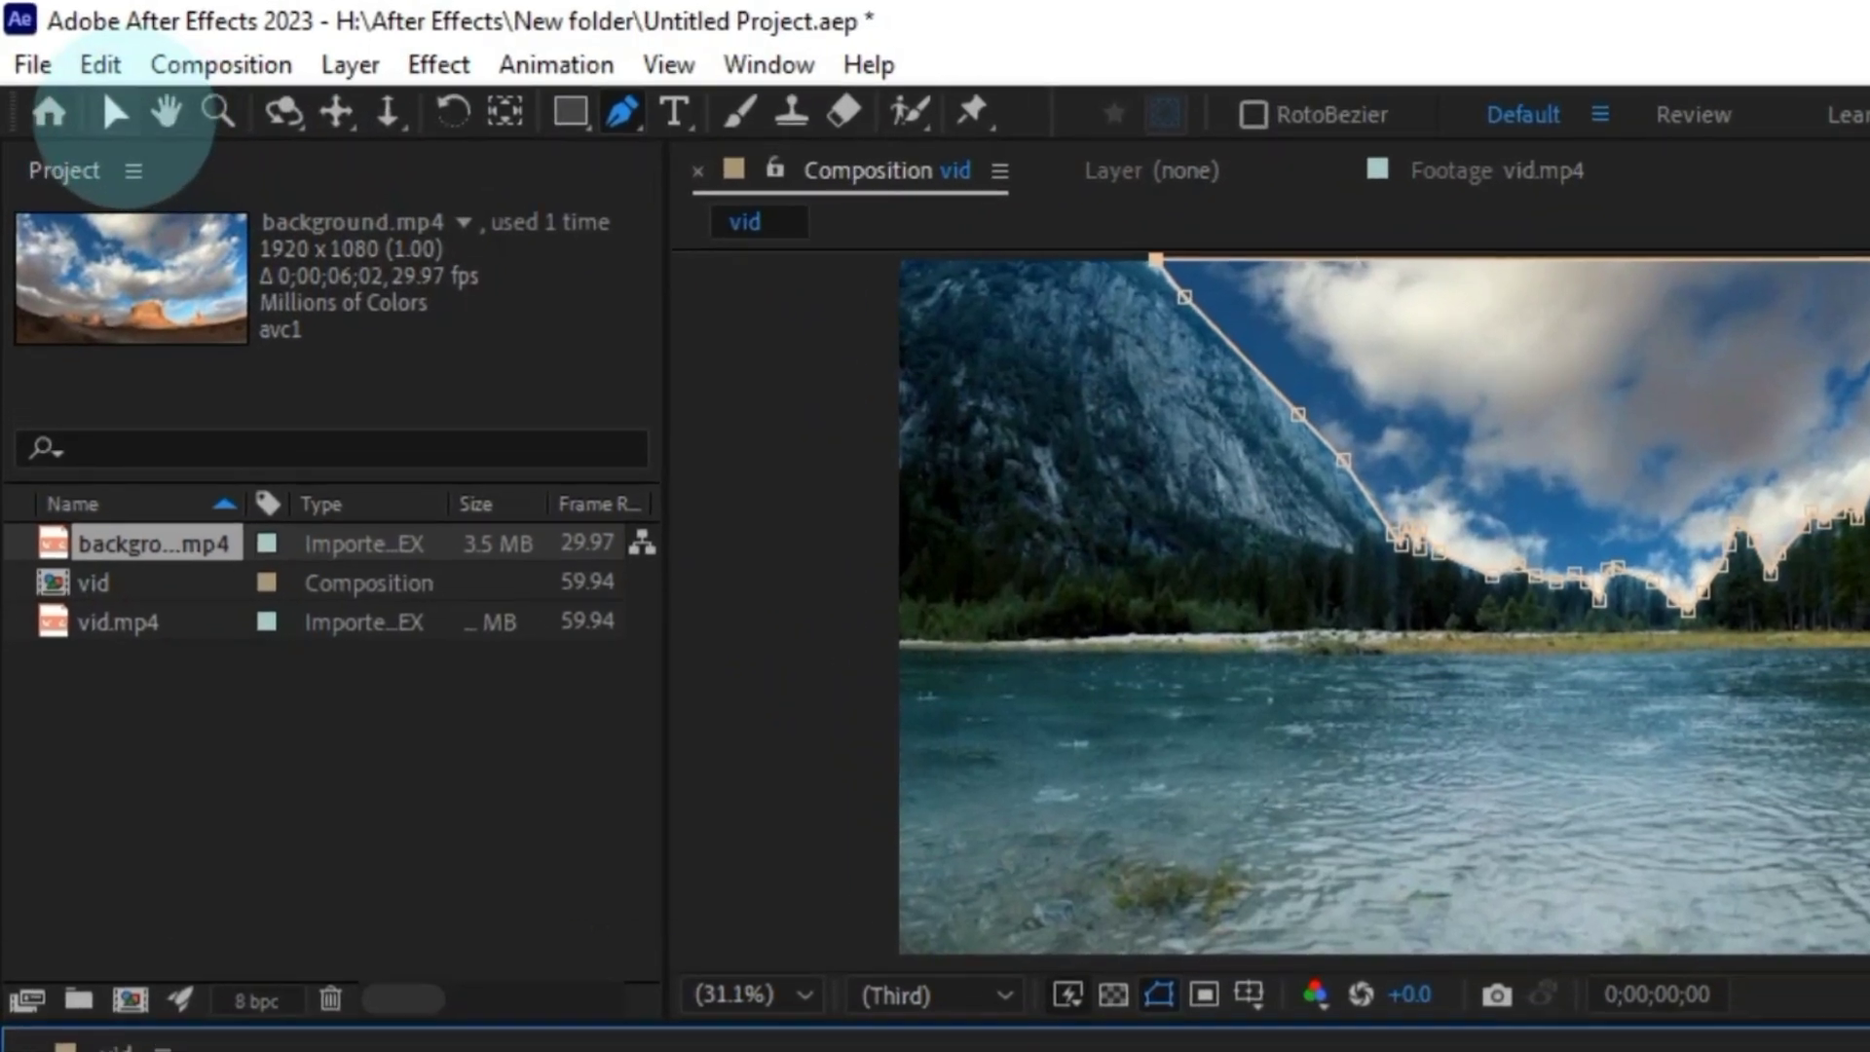
pyautogui.click(115, 112)
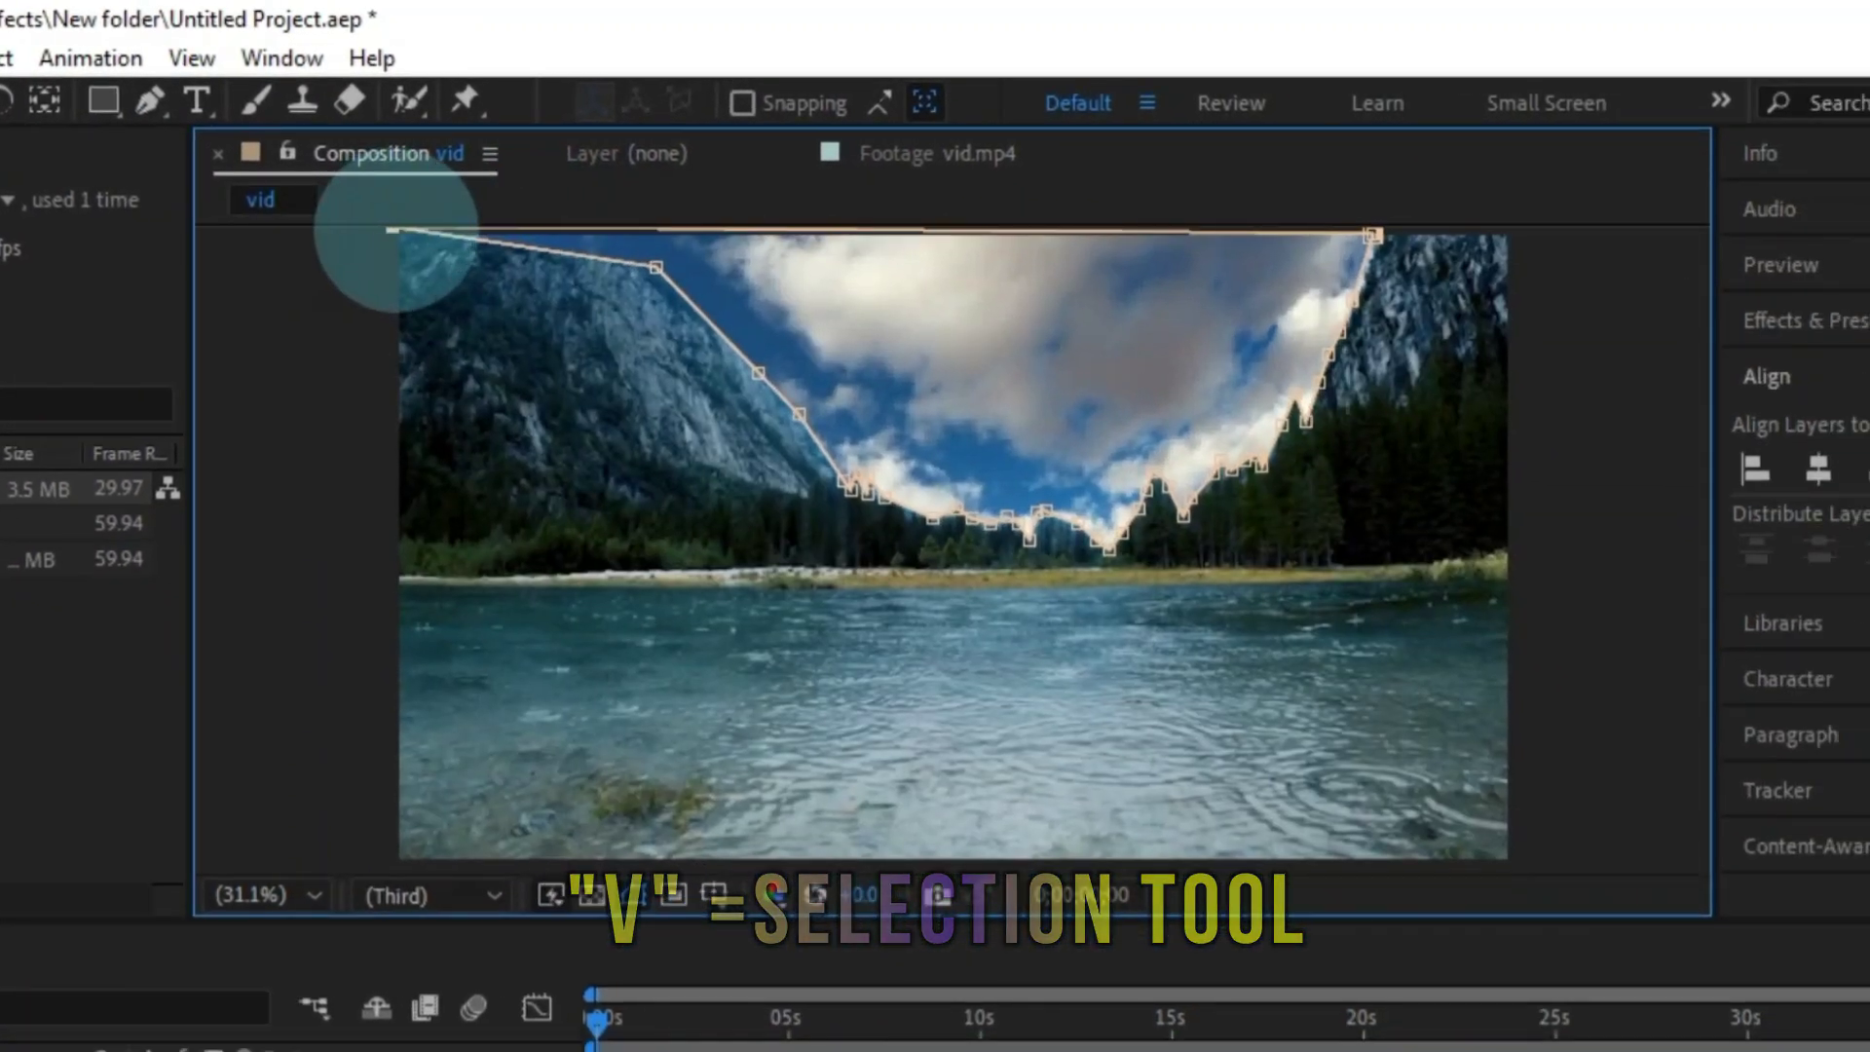
pyautogui.moveTo(392, 231); pyautogui.dragTo(382, 231)
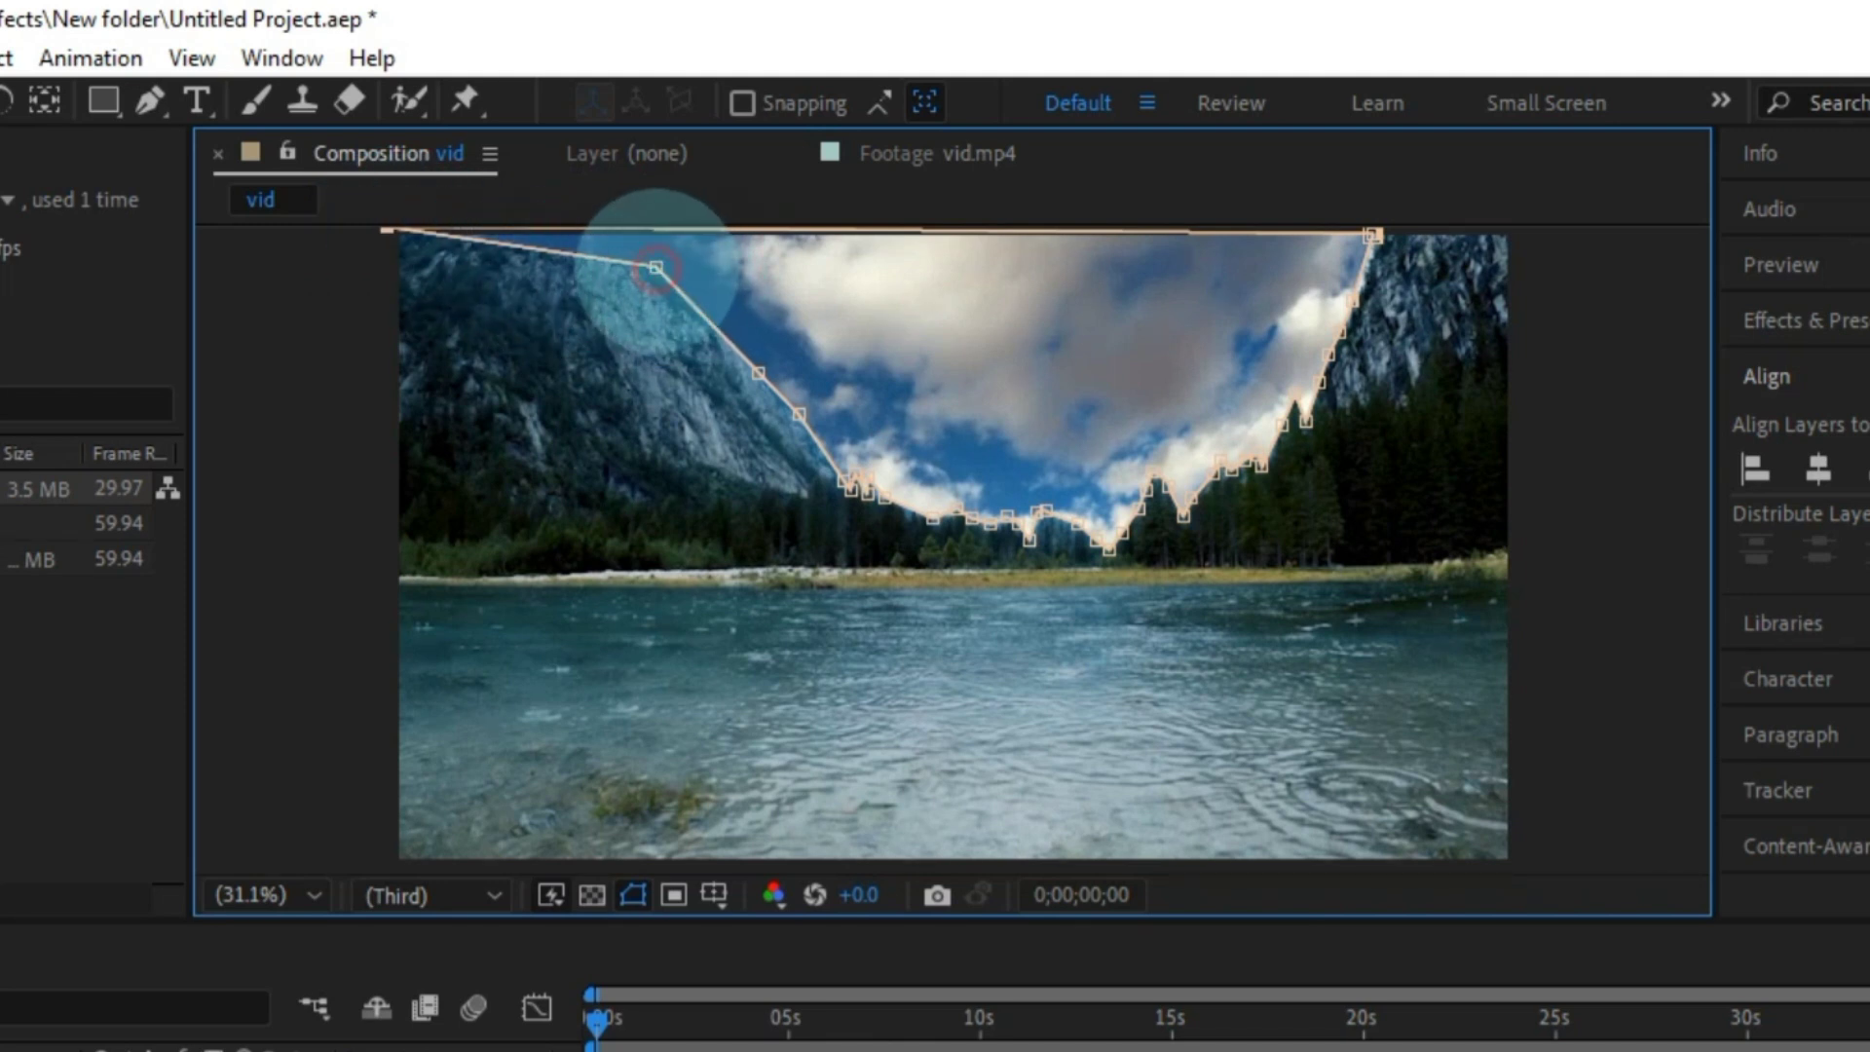
pyautogui.moveTo(656, 267); pyautogui.dragTo(393, 490)
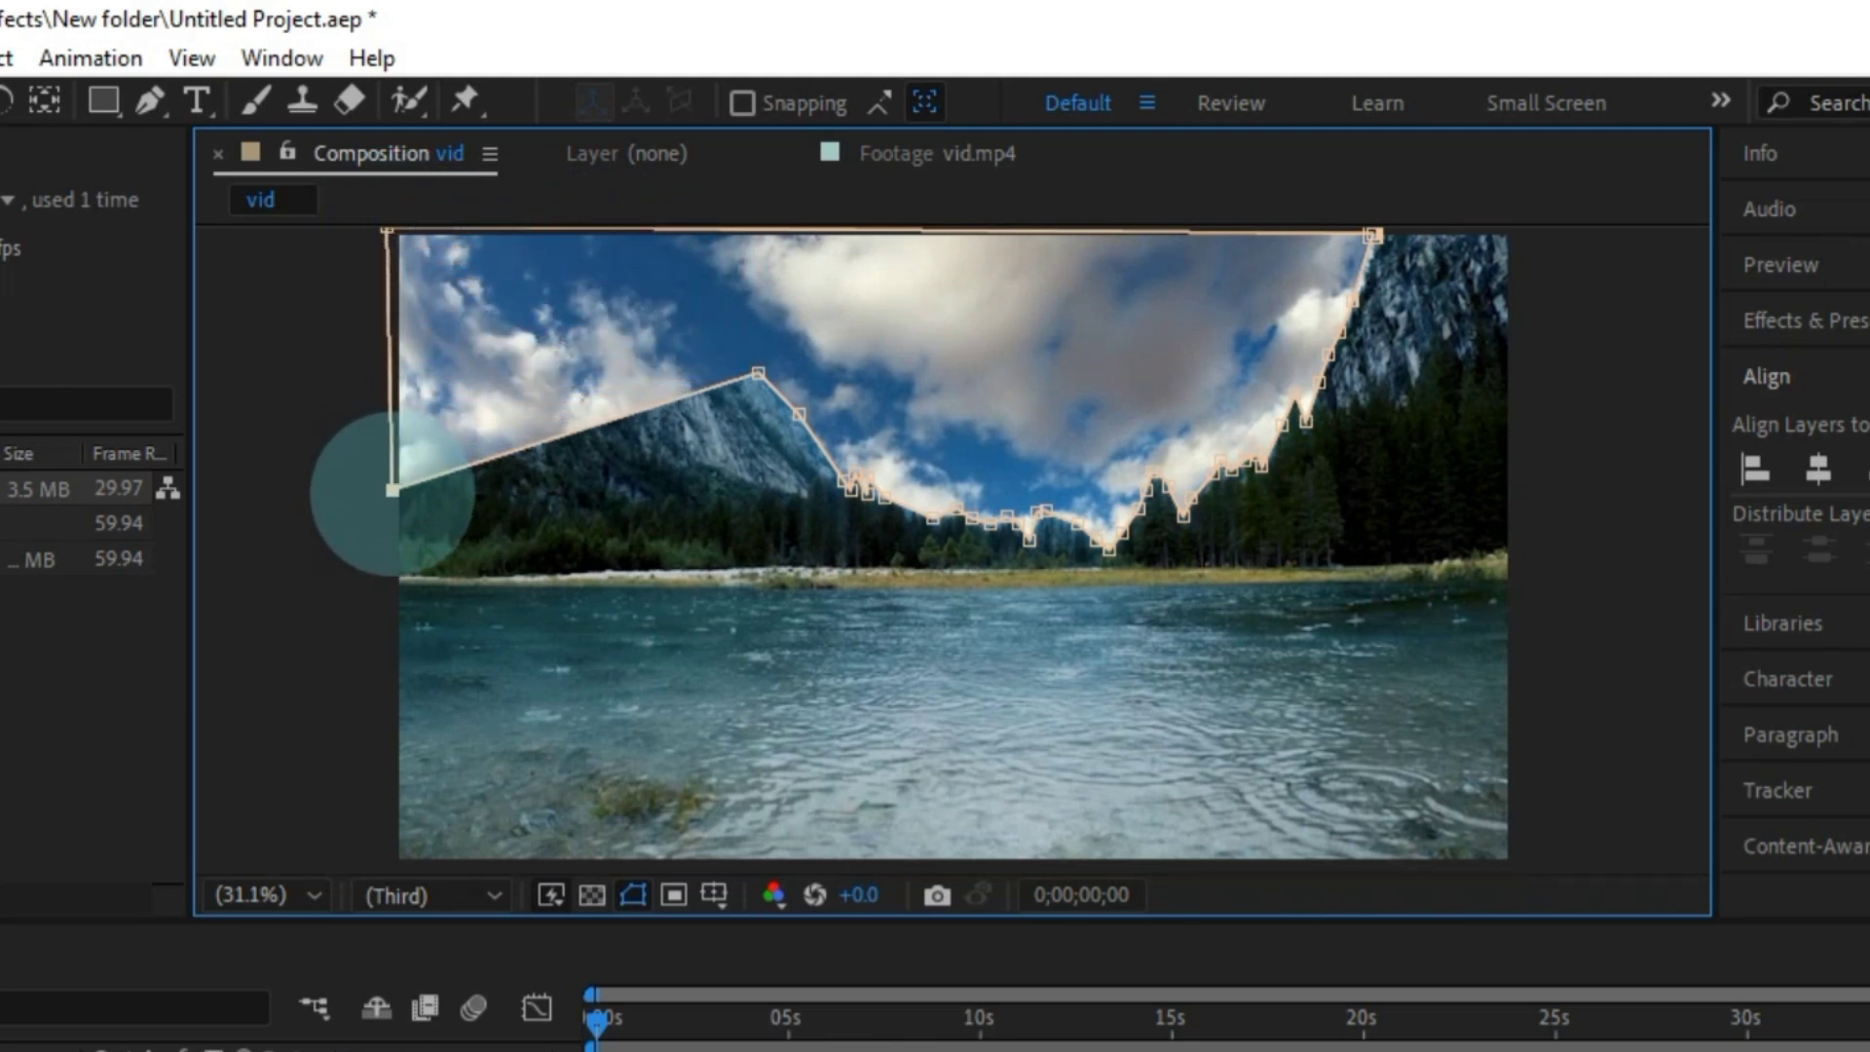
pyautogui.press('g')
pyautogui.moveTo(757, 373); pyautogui.dragTo(642, 466)
# Widen the mask's right edge past the frame, slope it to the treeline, and recheck.
pyautogui.moveTo(799, 416); pyautogui.dragTo(775, 475)
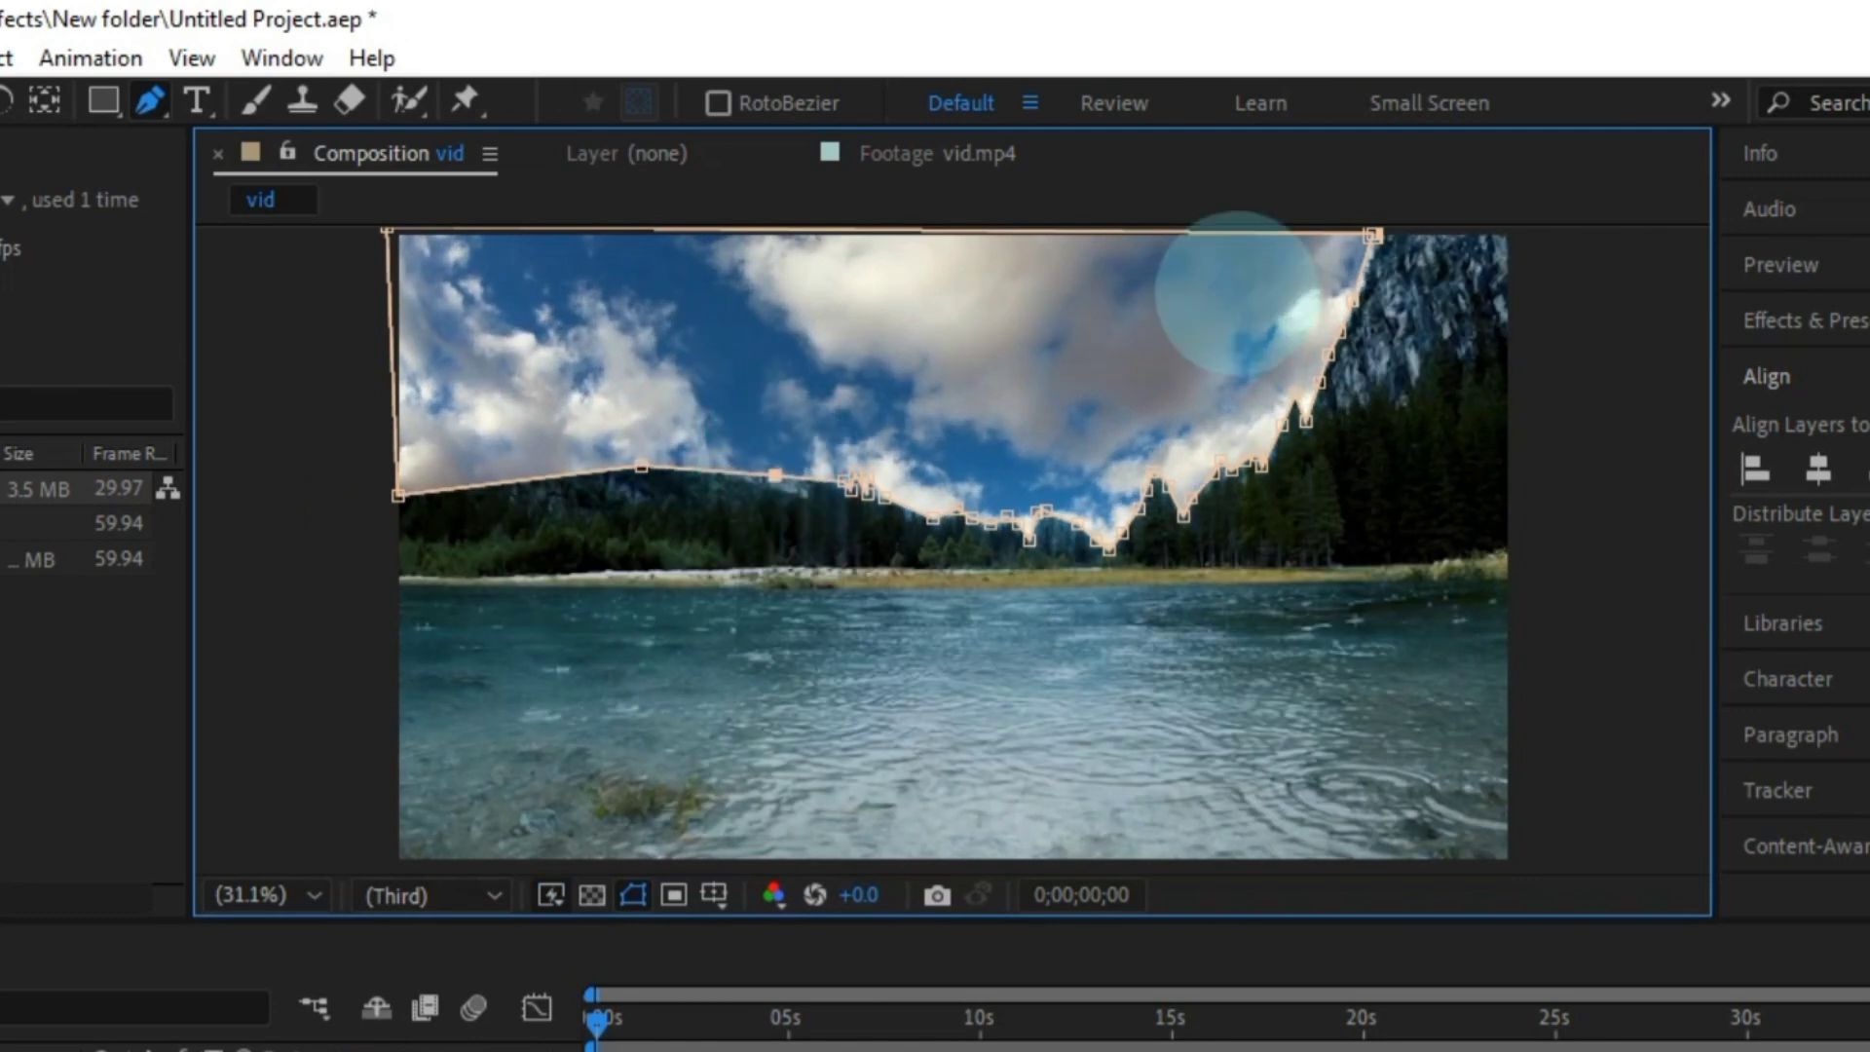
pyautogui.moveTo(1374, 236); pyautogui.dragTo(1517, 237)
pyautogui.moveTo(1354, 298); pyautogui.dragTo(1508, 323)
pyautogui.moveTo(1342, 334); pyautogui.dragTo(1365, 383)
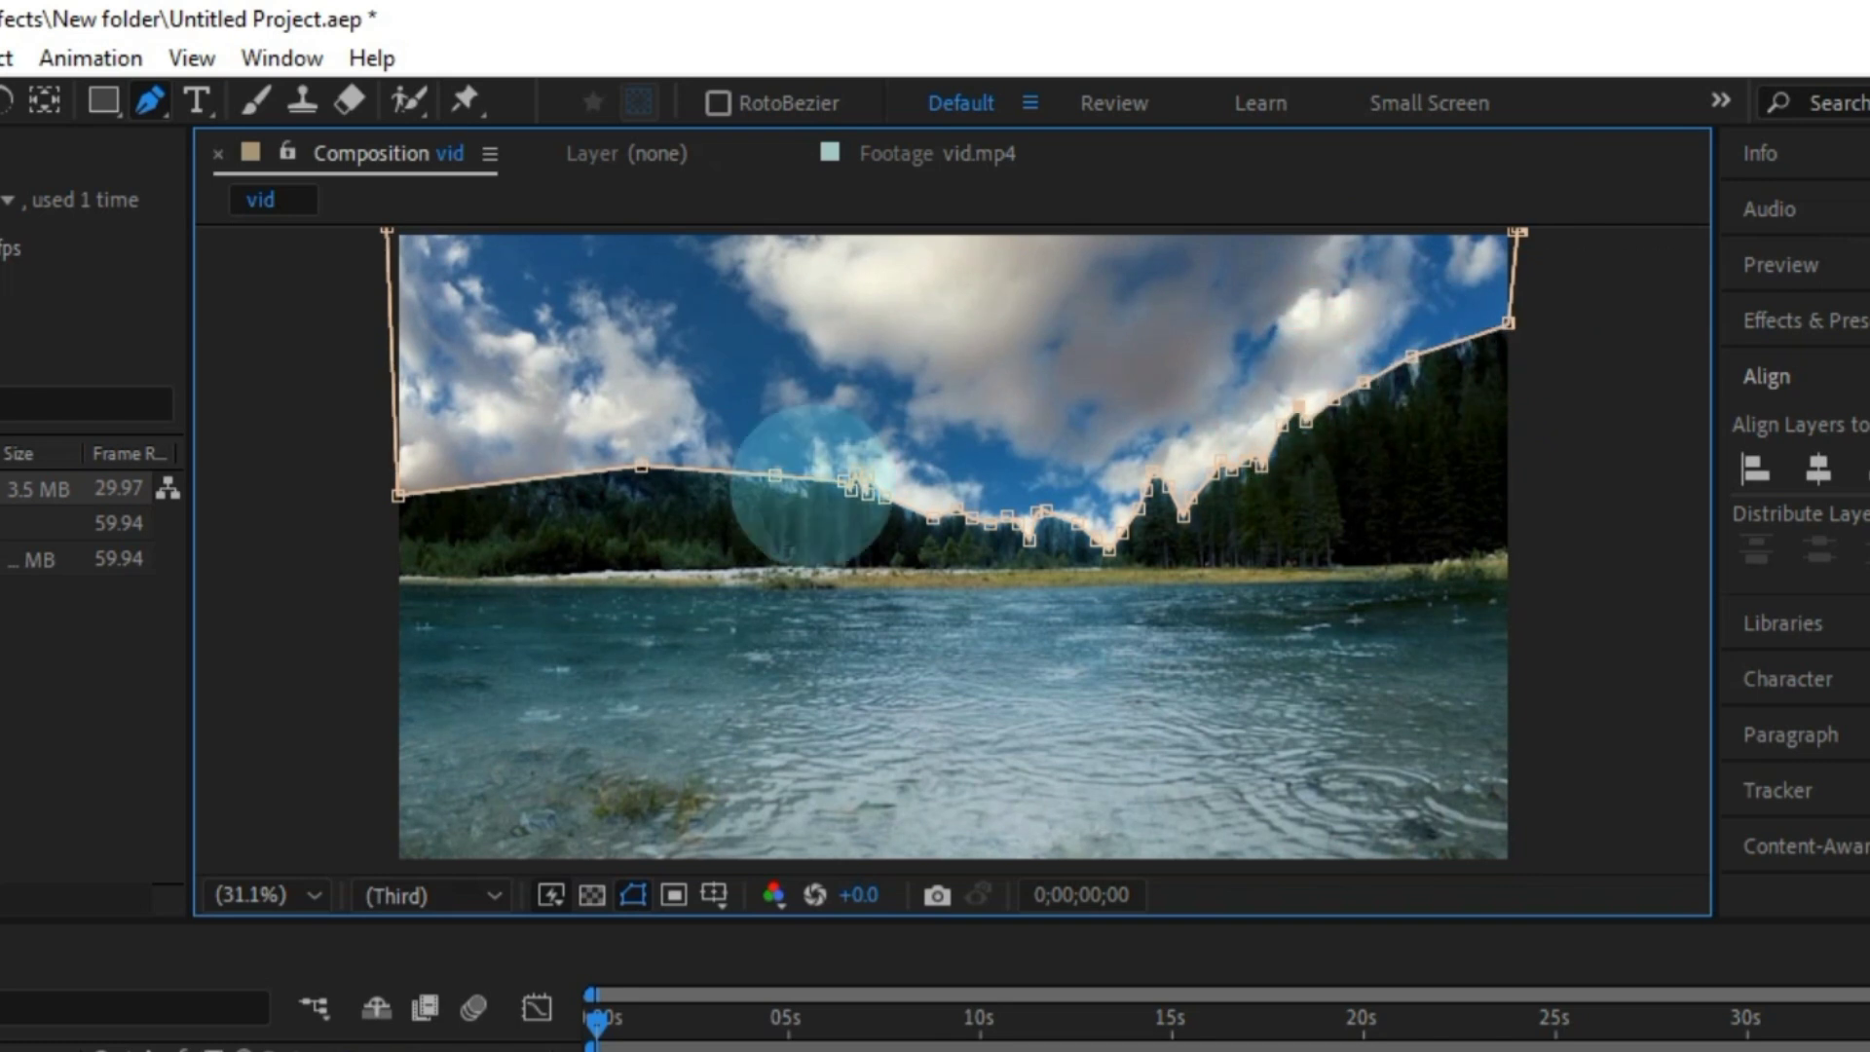
pyautogui.moveTo(776, 475); pyautogui.dragTo(786, 484)
pyautogui.moveTo(387, 231); pyautogui.dragTo(394, 236)
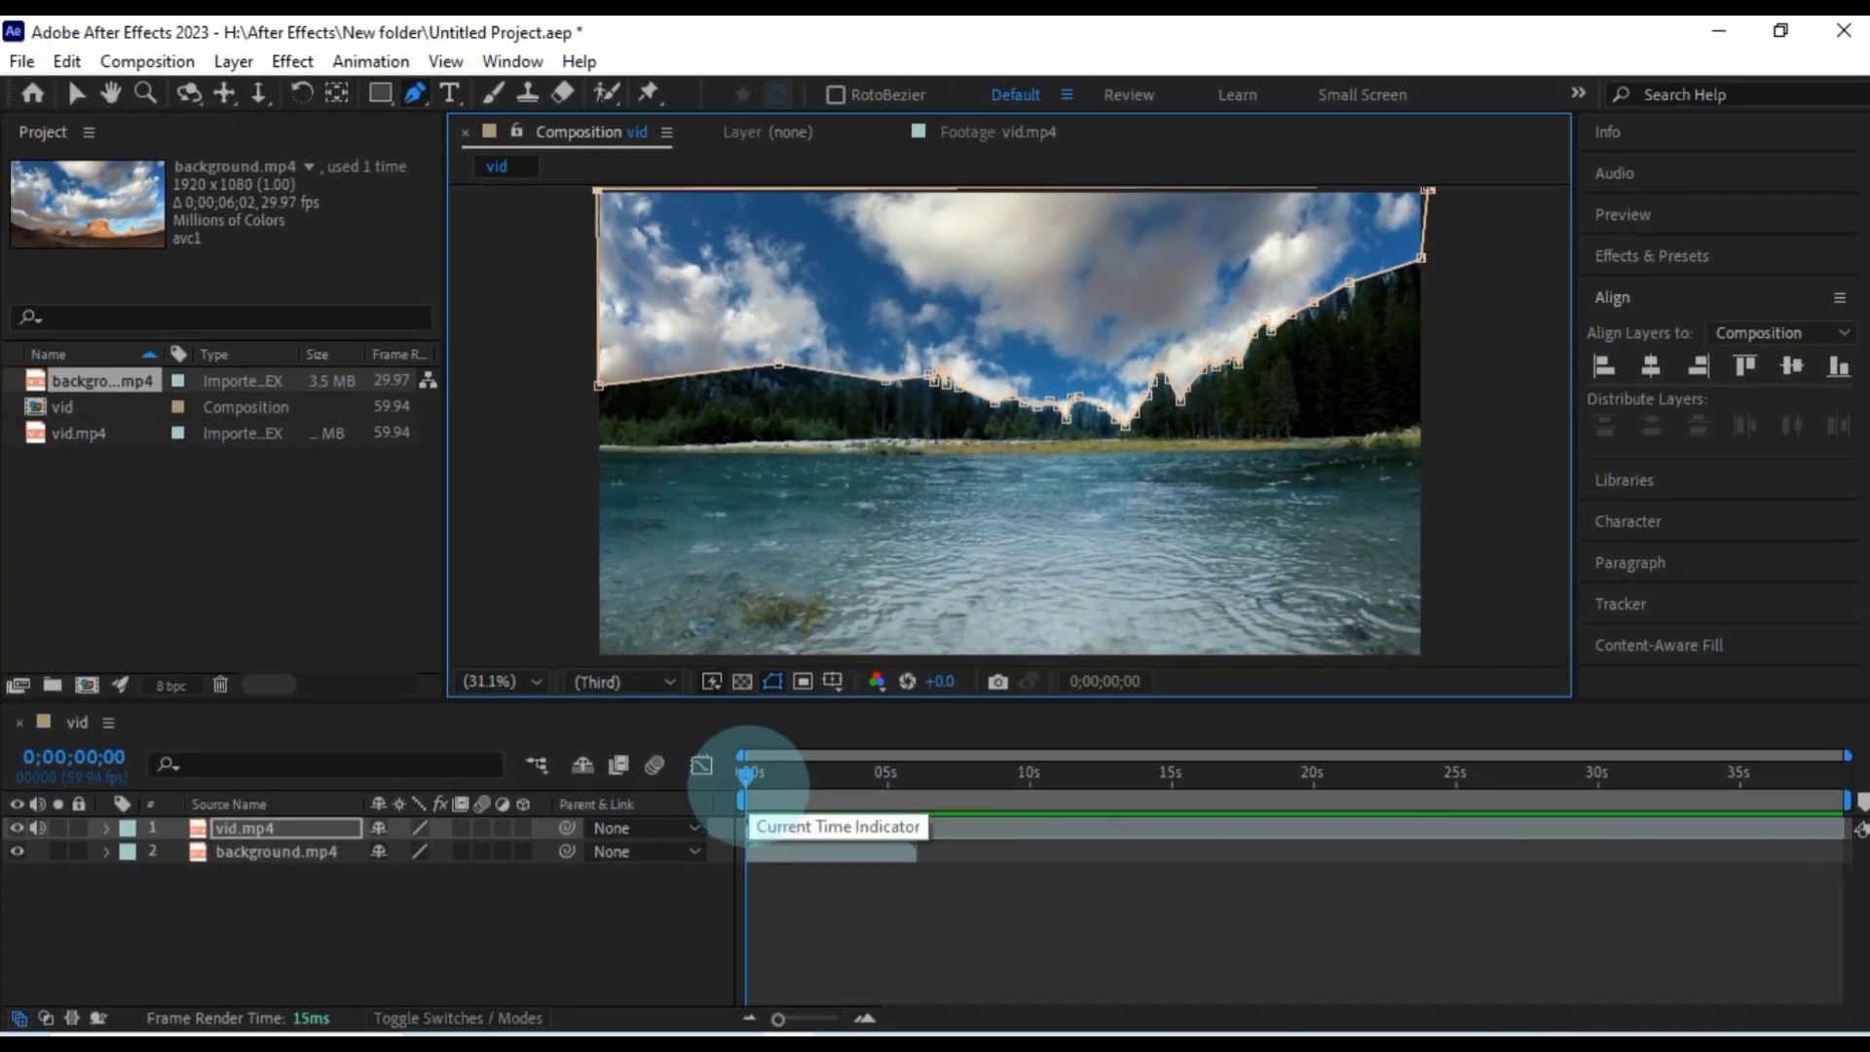
pyautogui.moveTo(748, 776); pyautogui.dragTo(733, 828)
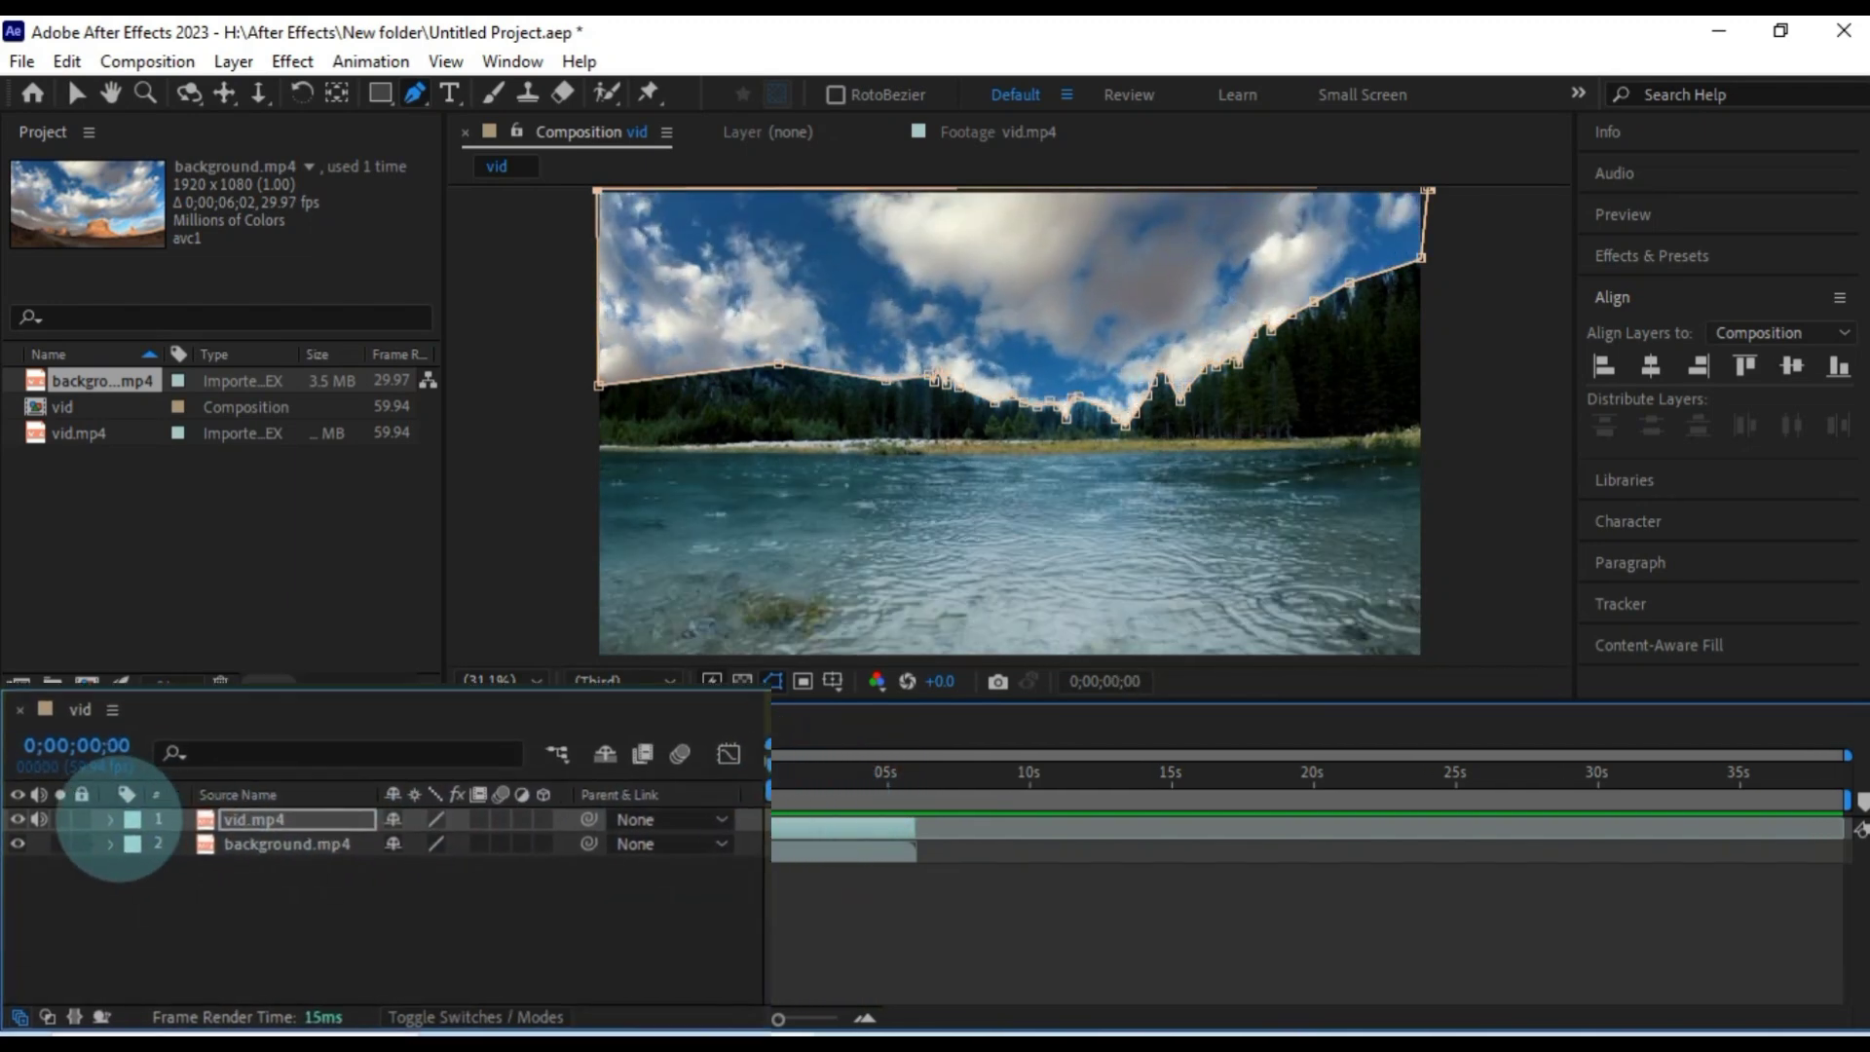
# Give vid.mp4's Mask 1 a 45 px feather and 6 px expansion, then deselect.
pyautogui.click(123, 794)
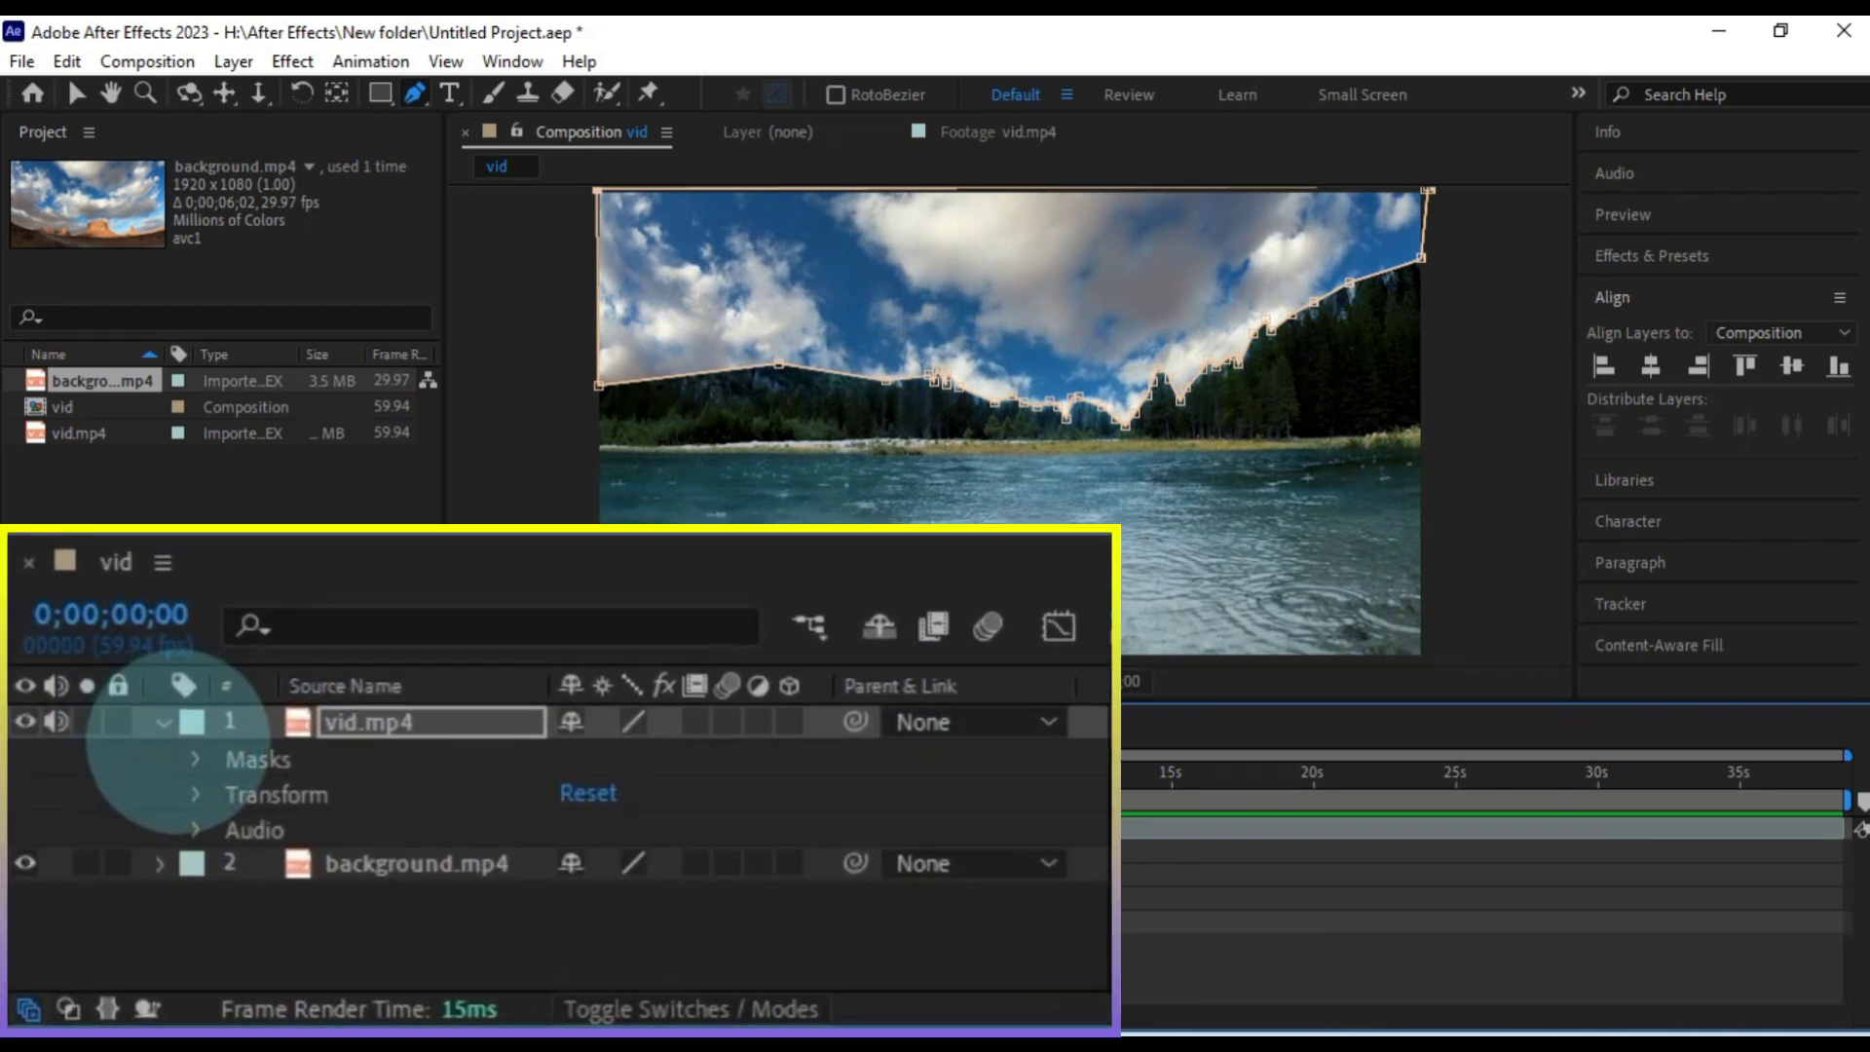
pyautogui.click(148, 821)
pyautogui.click(231, 794)
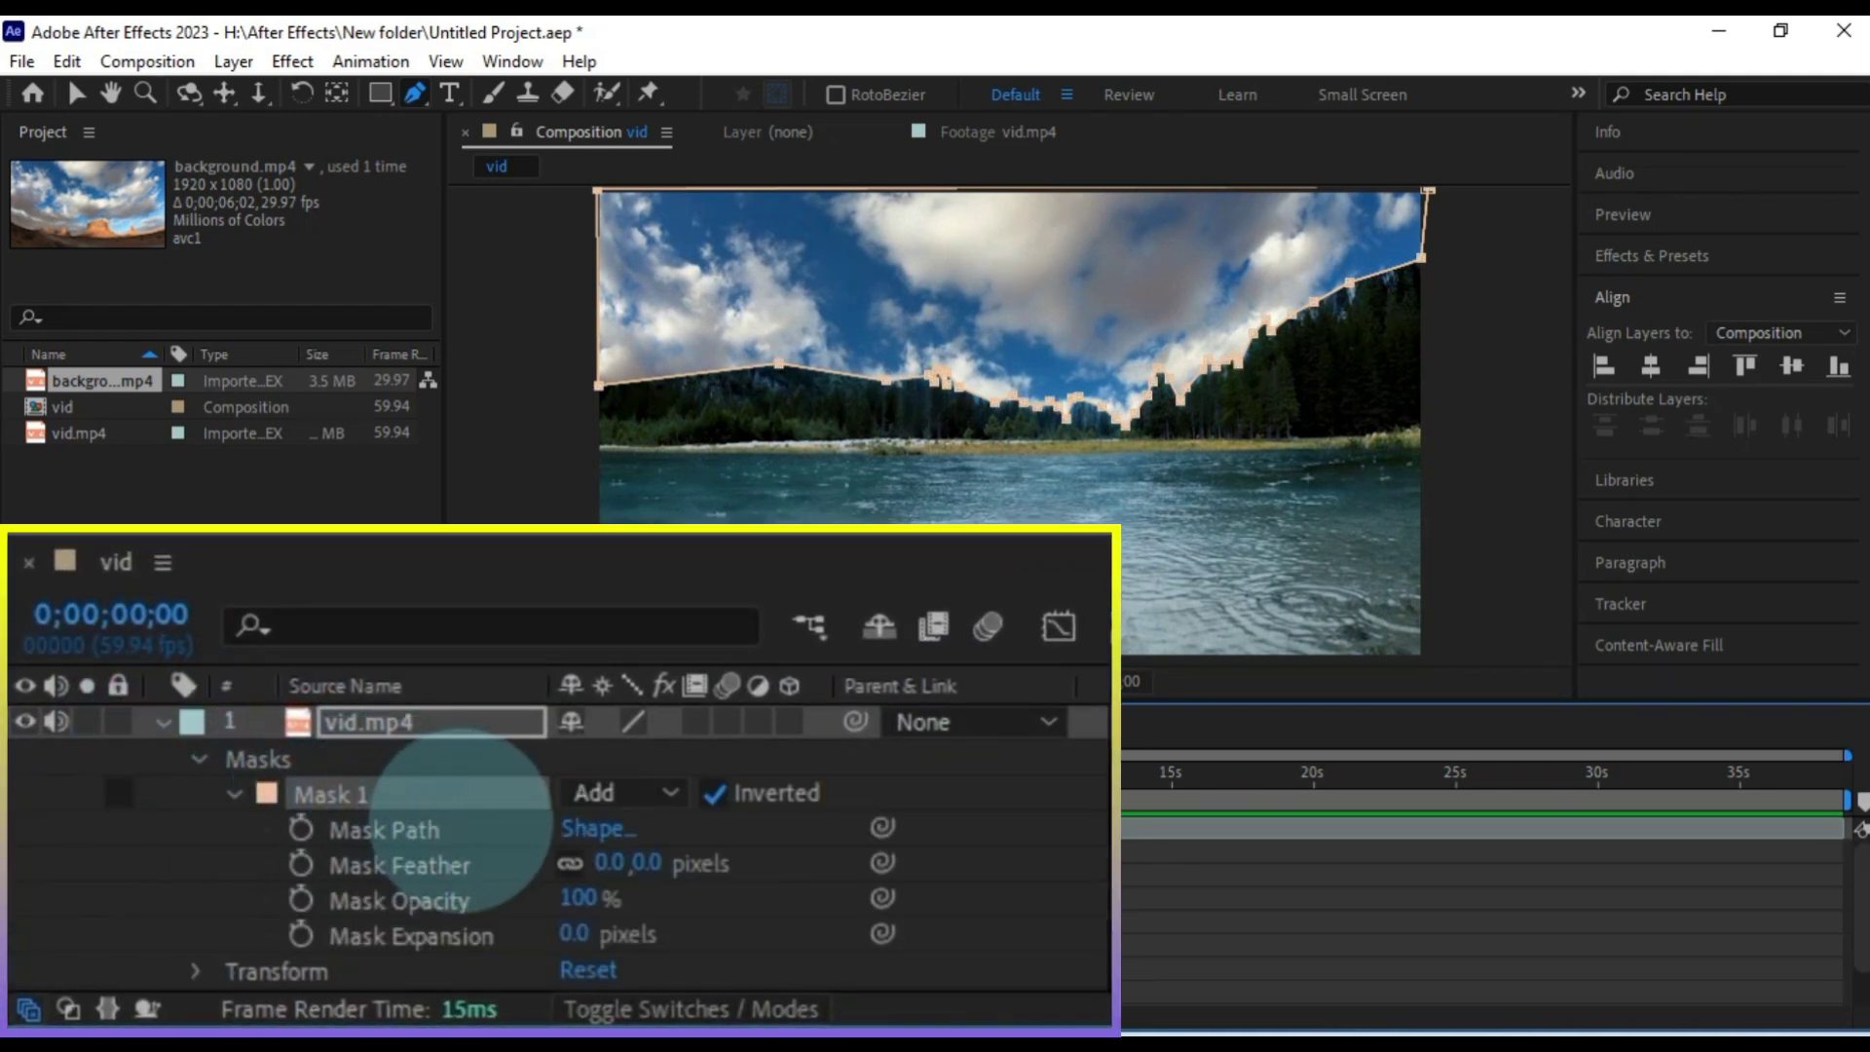
pyautogui.moveTo(623, 865); pyautogui.dragTo(718, 864)
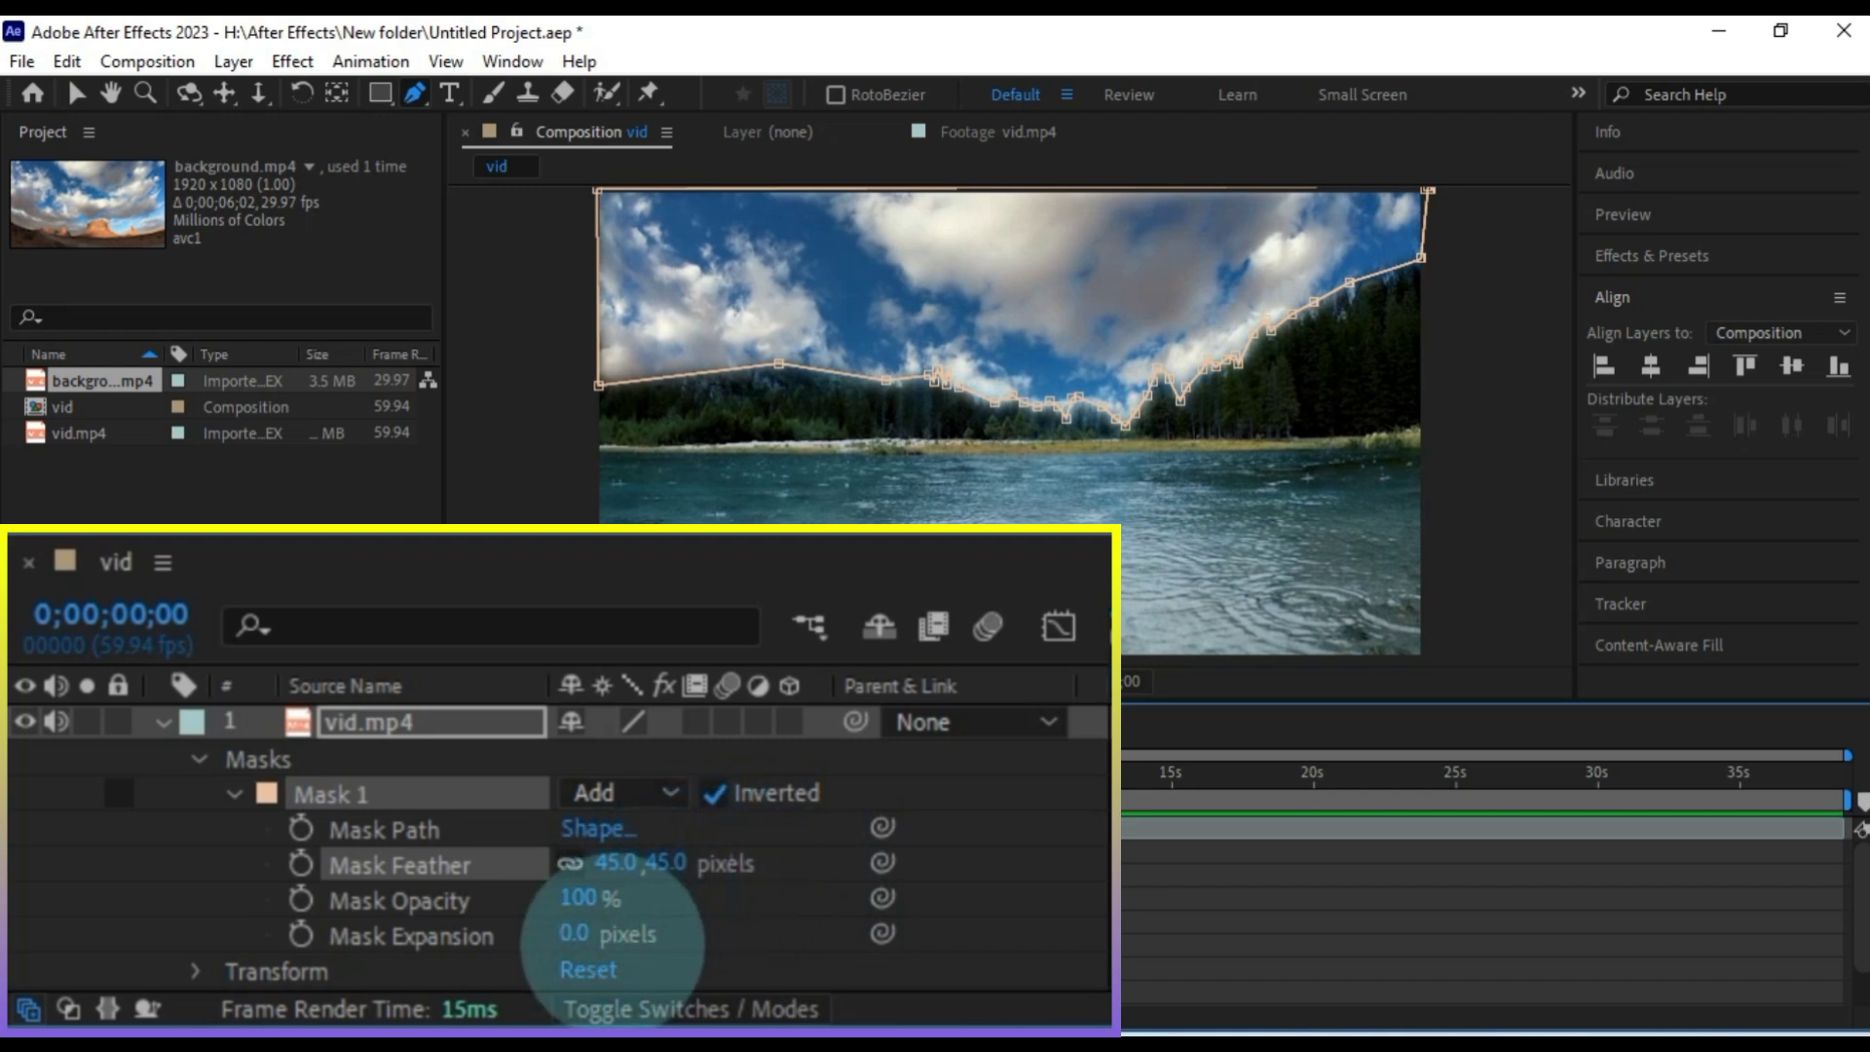
pyautogui.moveTo(567, 936)
pyautogui.mouseDown()
pyautogui.moveTo(711, 935)
pyautogui.moveTo(497, 935)
pyautogui.moveTo(553, 935)
pyautogui.mouseUp()
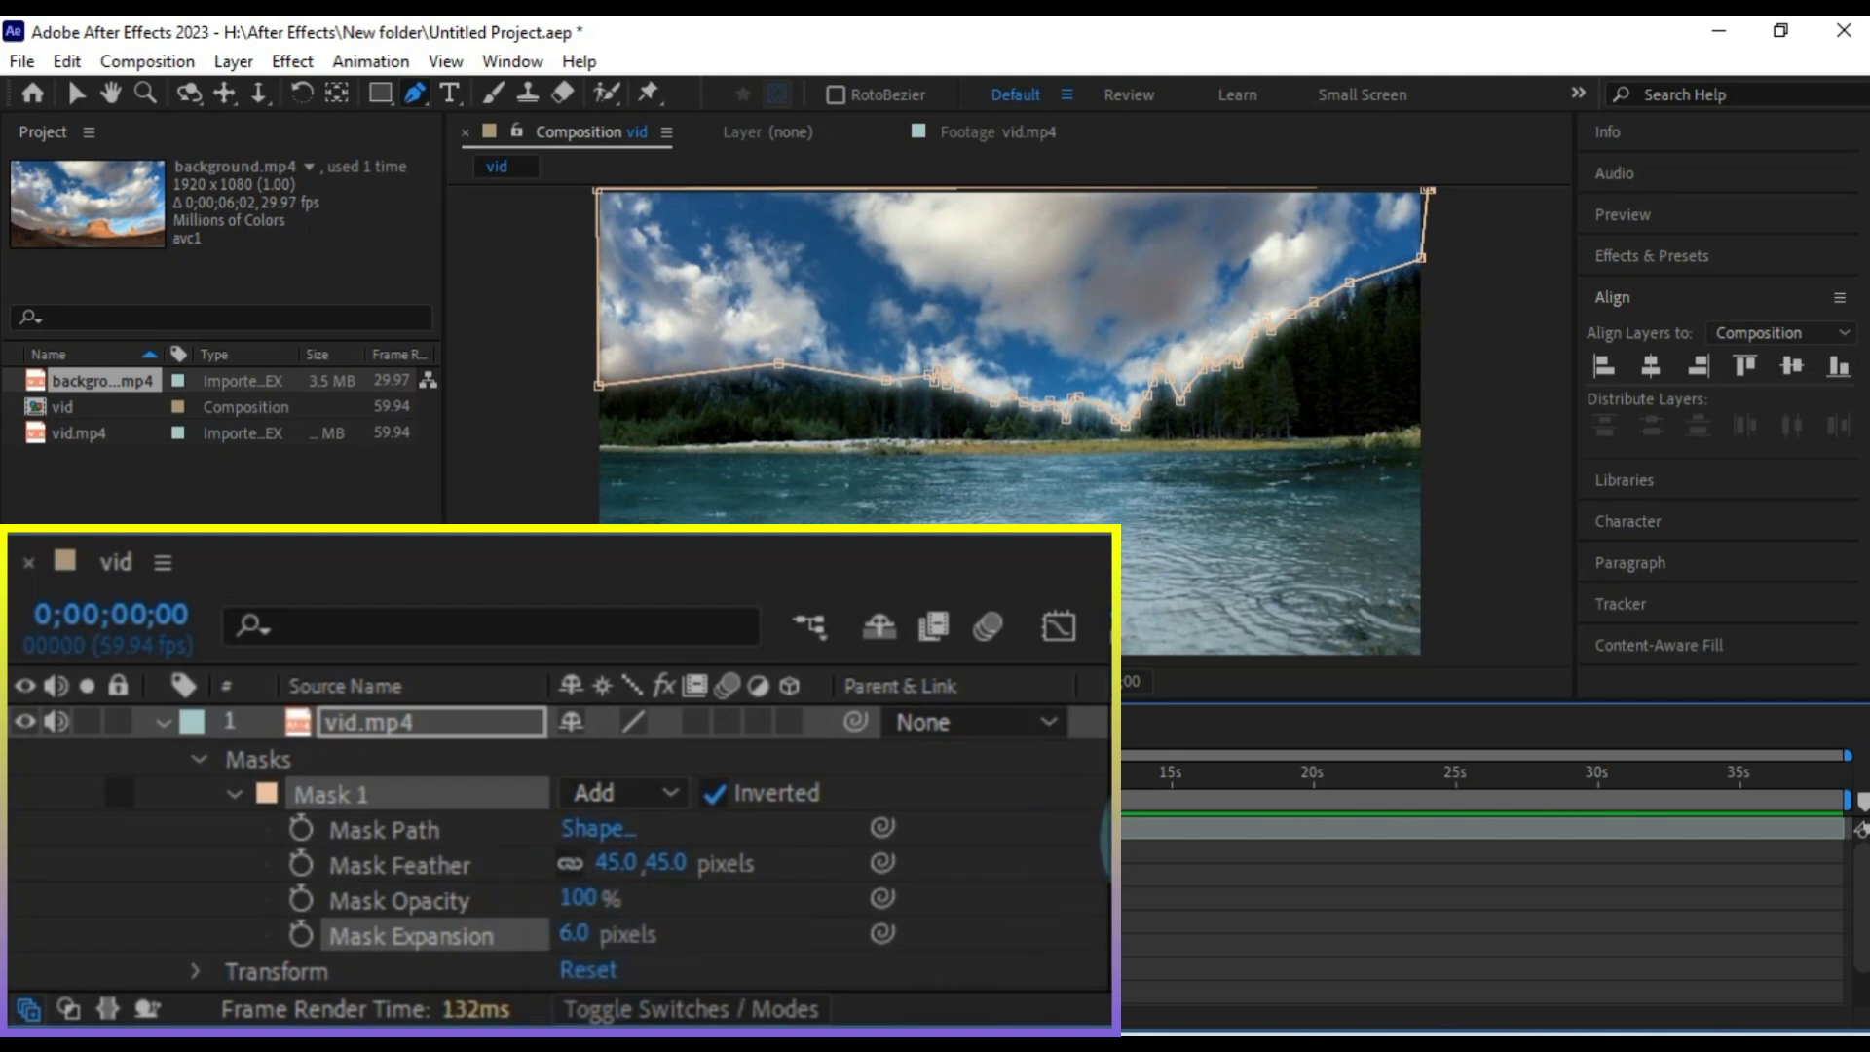
pyautogui.press('F2')
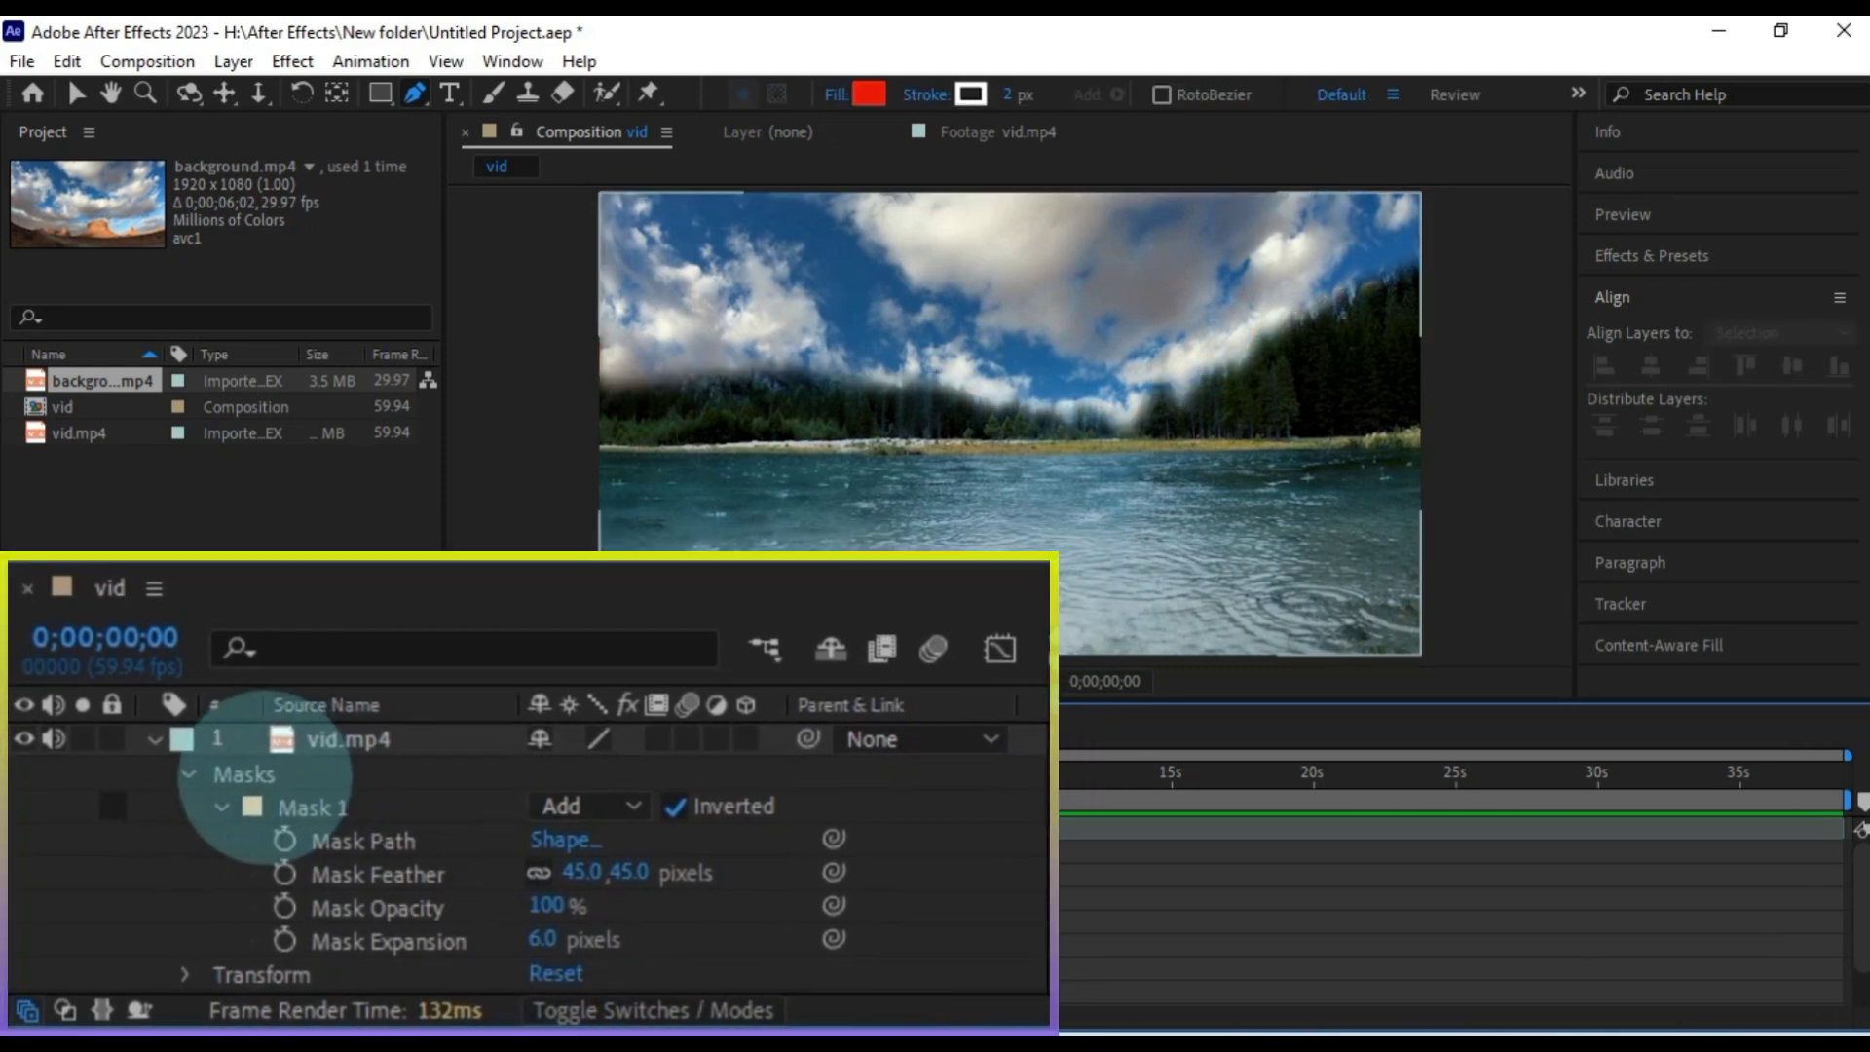
pyautogui.click(119, 805)
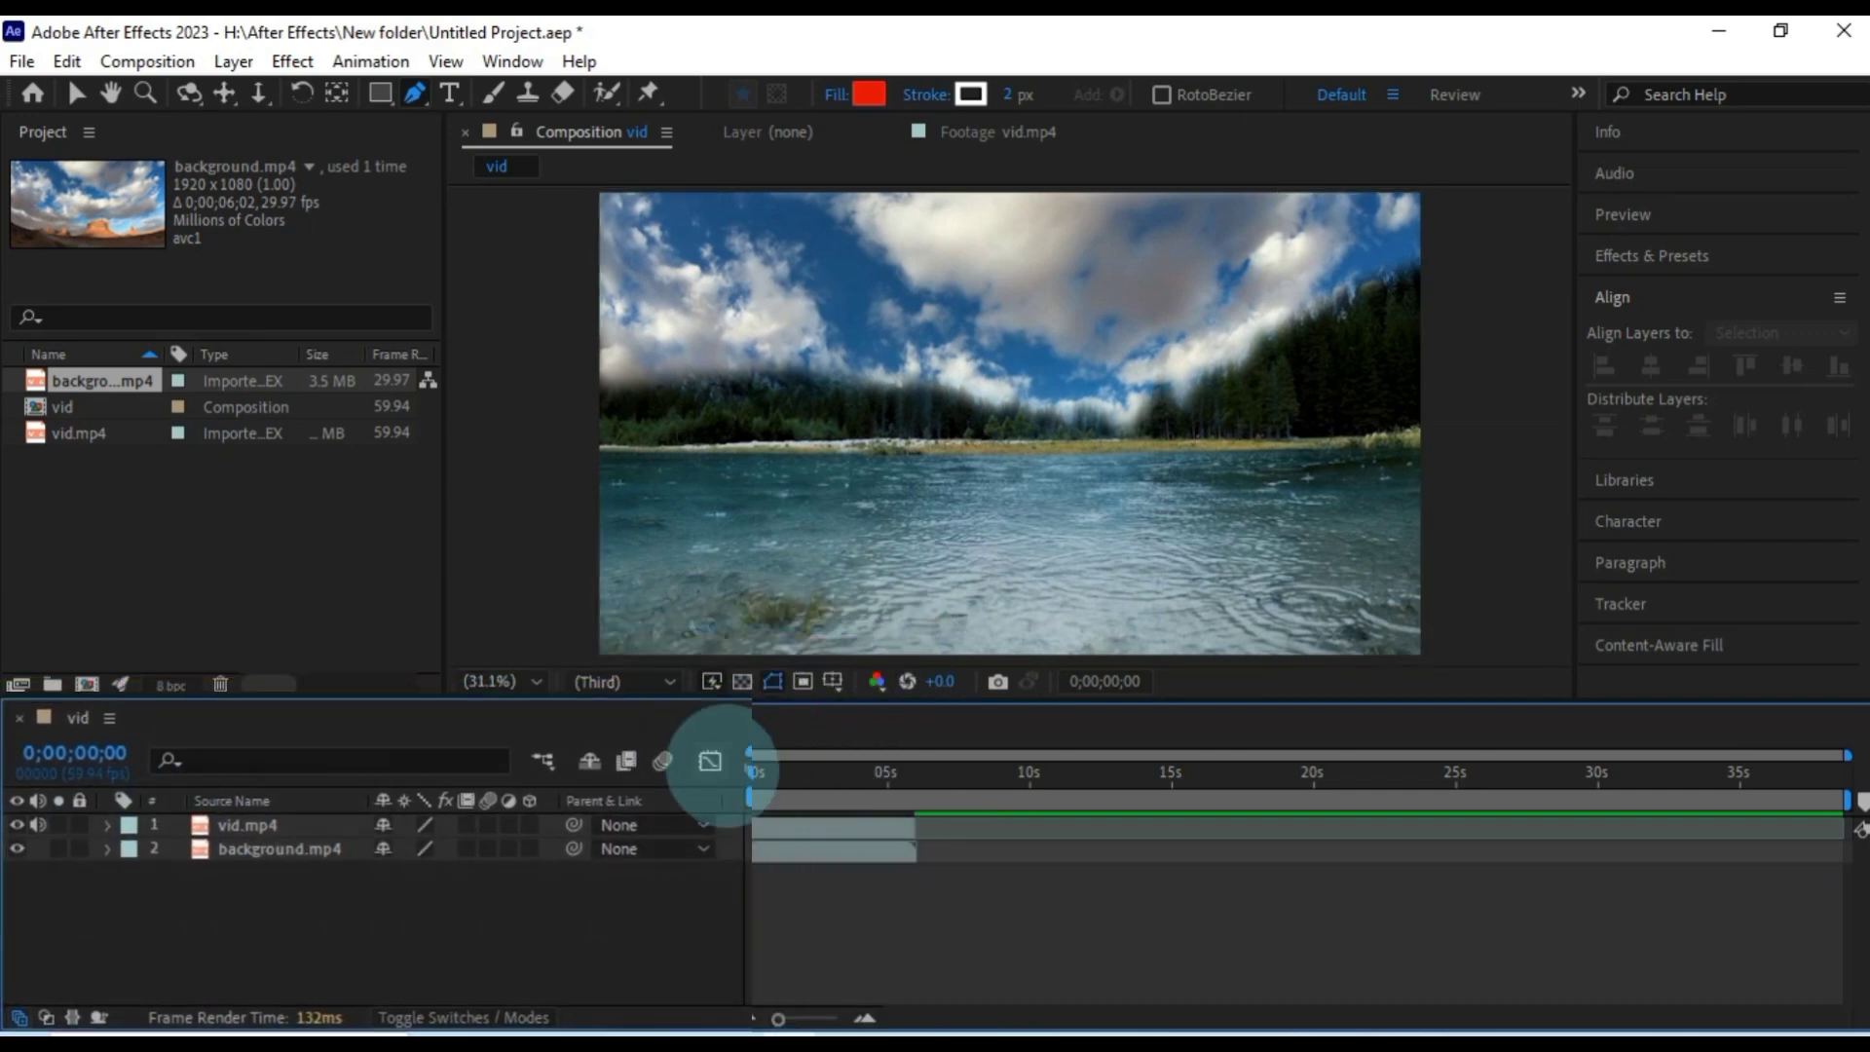
pyautogui.moveTo(746, 776); pyautogui.dragTo(798, 827)
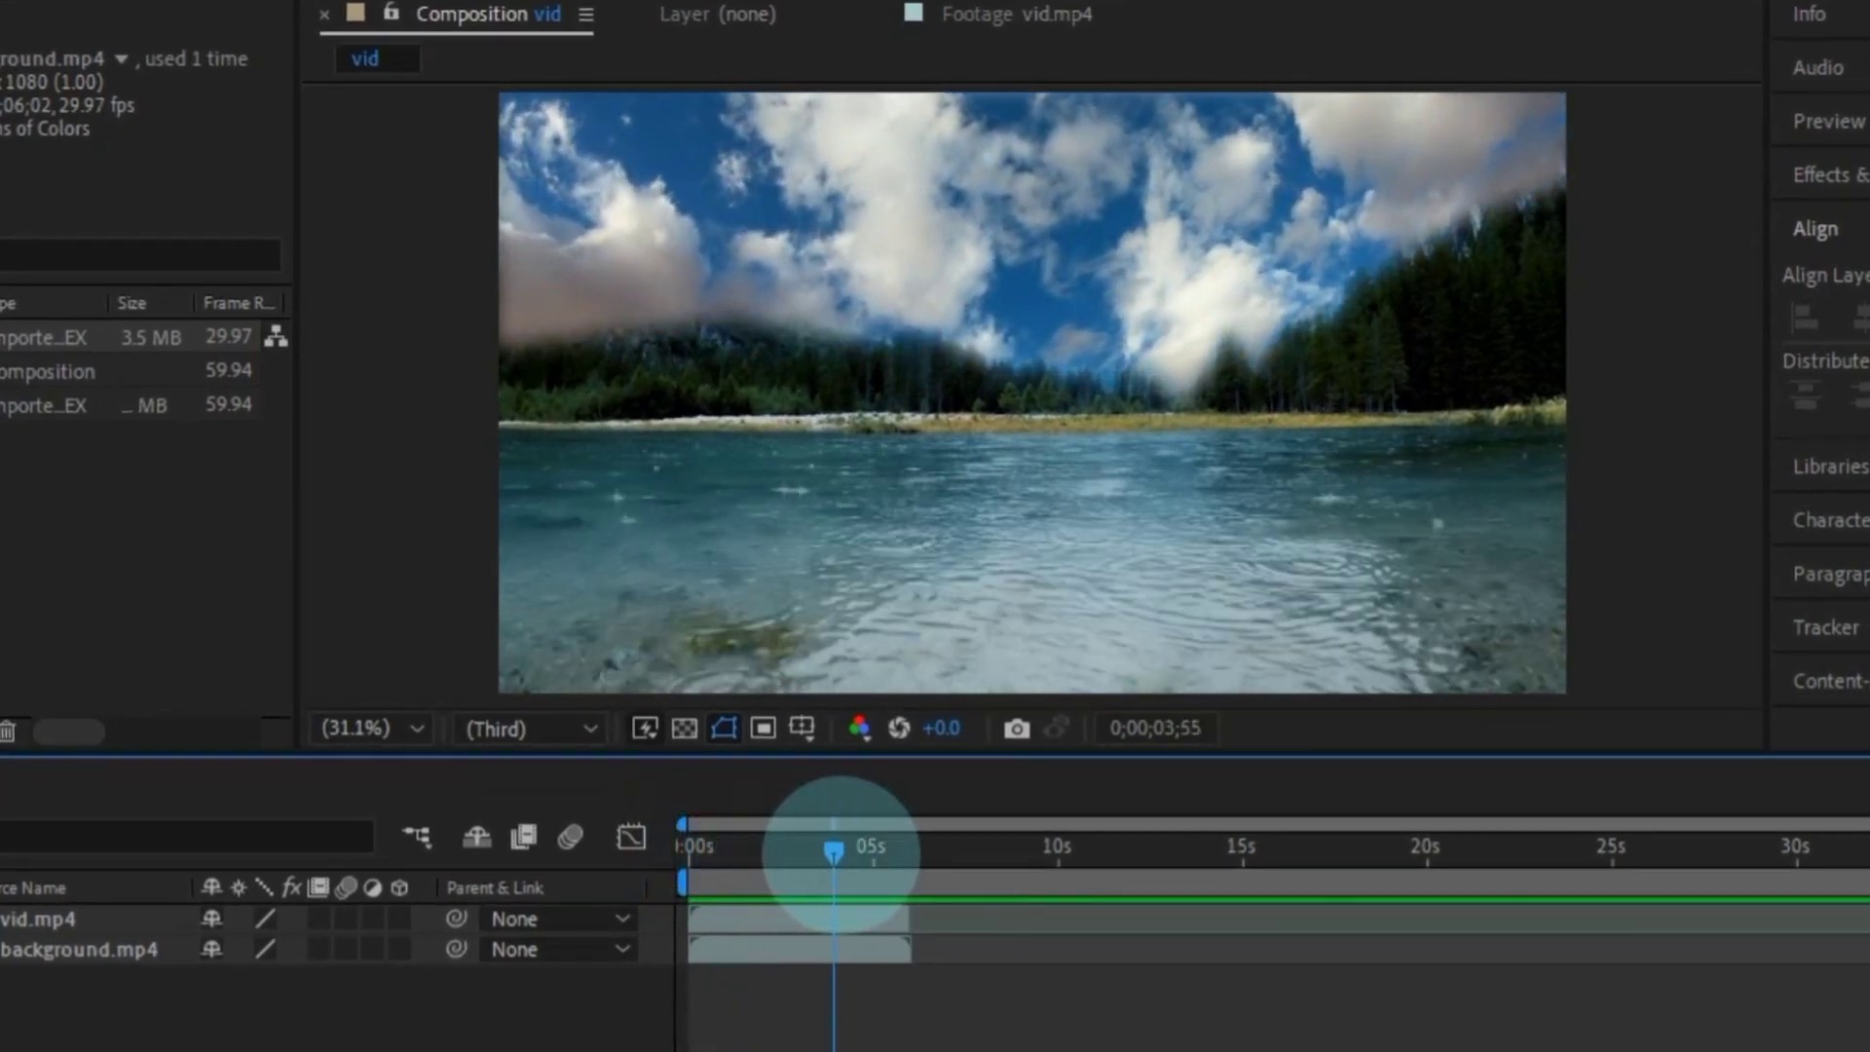
pyautogui.moveTo(910, 853); pyautogui.dragTo(898, 853)
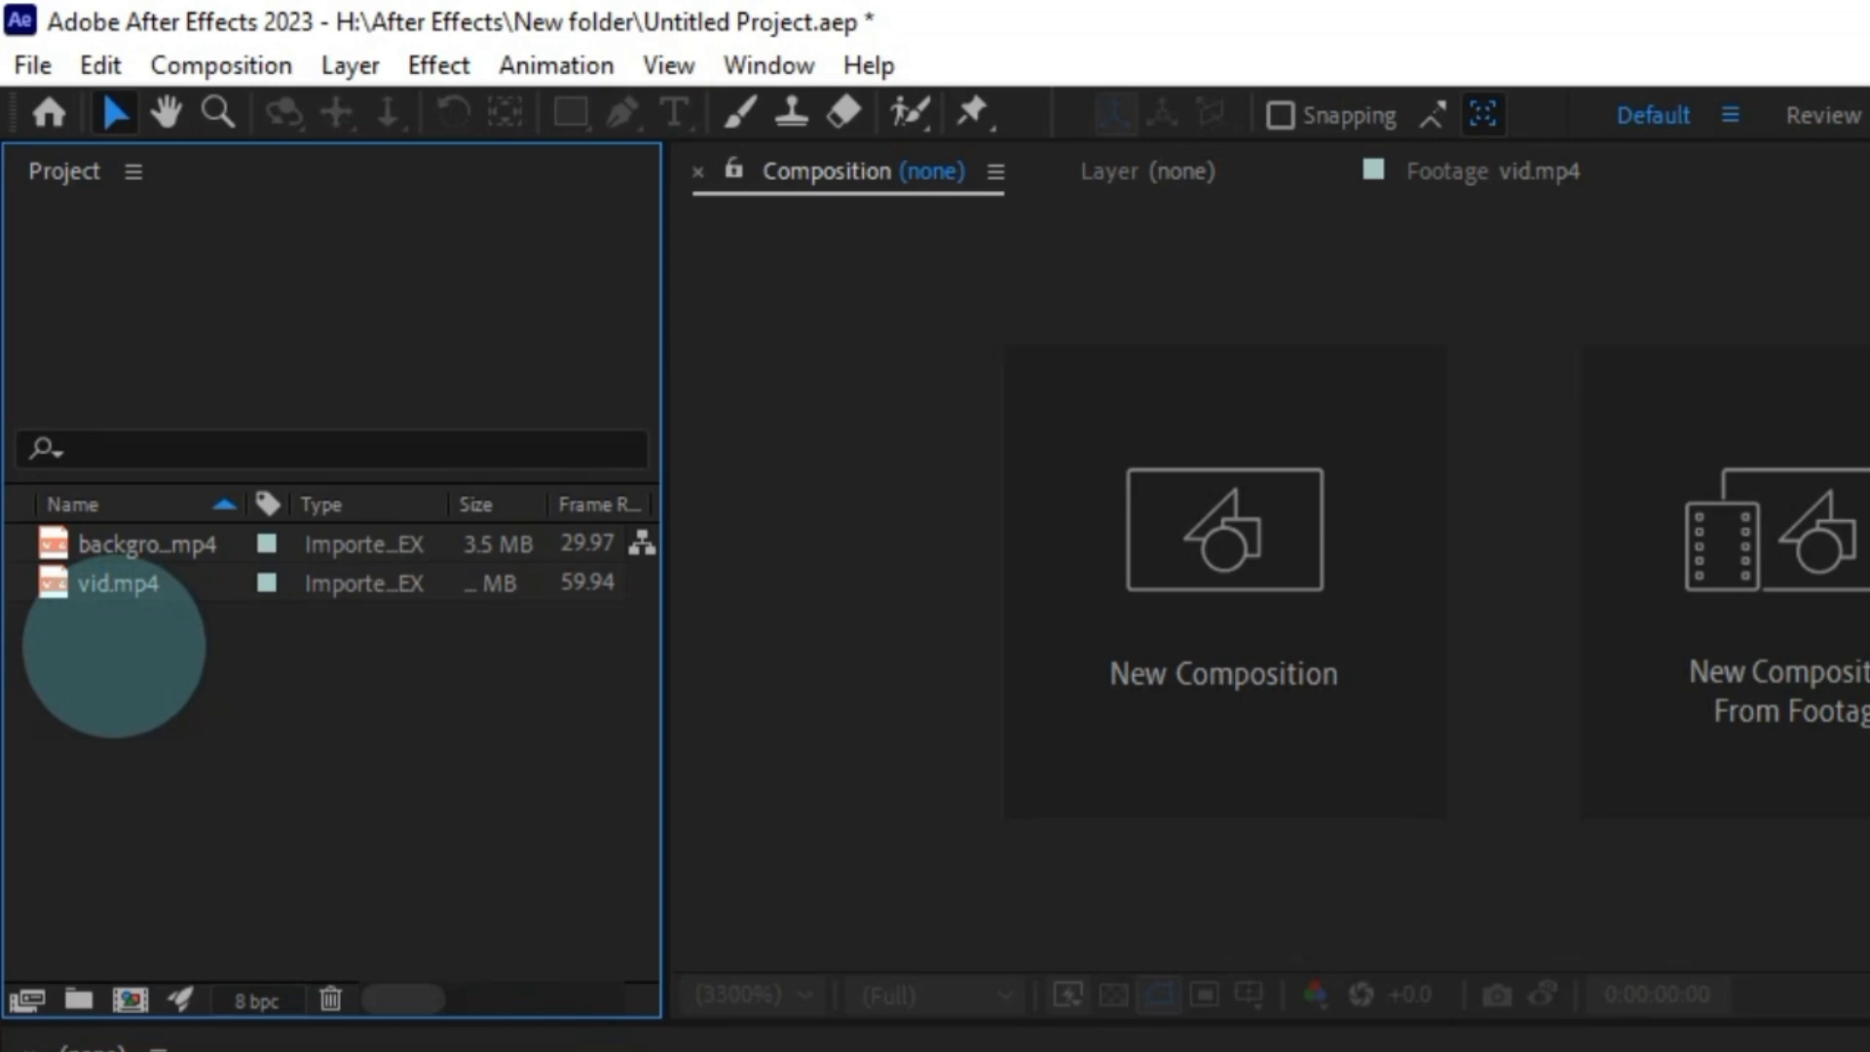
# Drag vid.mp4 onto the empty timeline to build a 1920x1080, 59.94 fps vid composition.
pyautogui.moveTo(114, 584); pyautogui.dragTo(235, 1051)
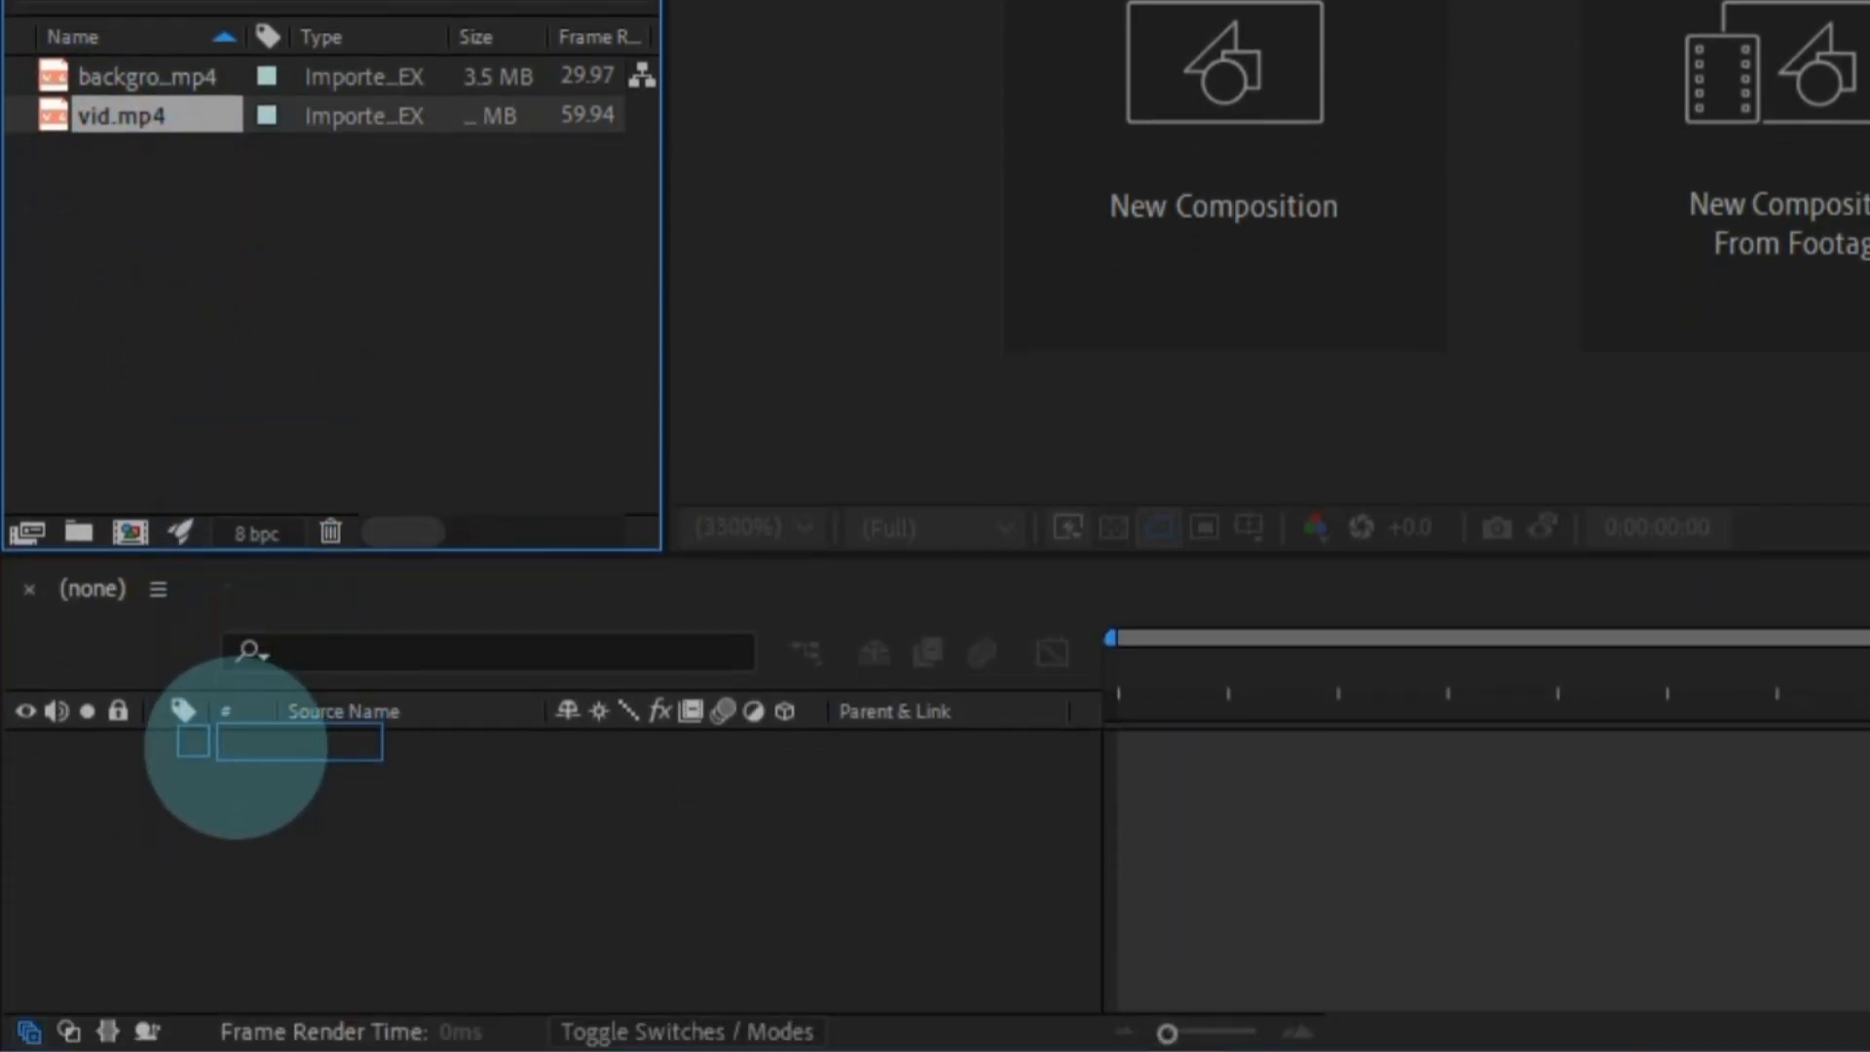
pyautogui.moveTo(235, 748); pyautogui.dragTo(237, 779)
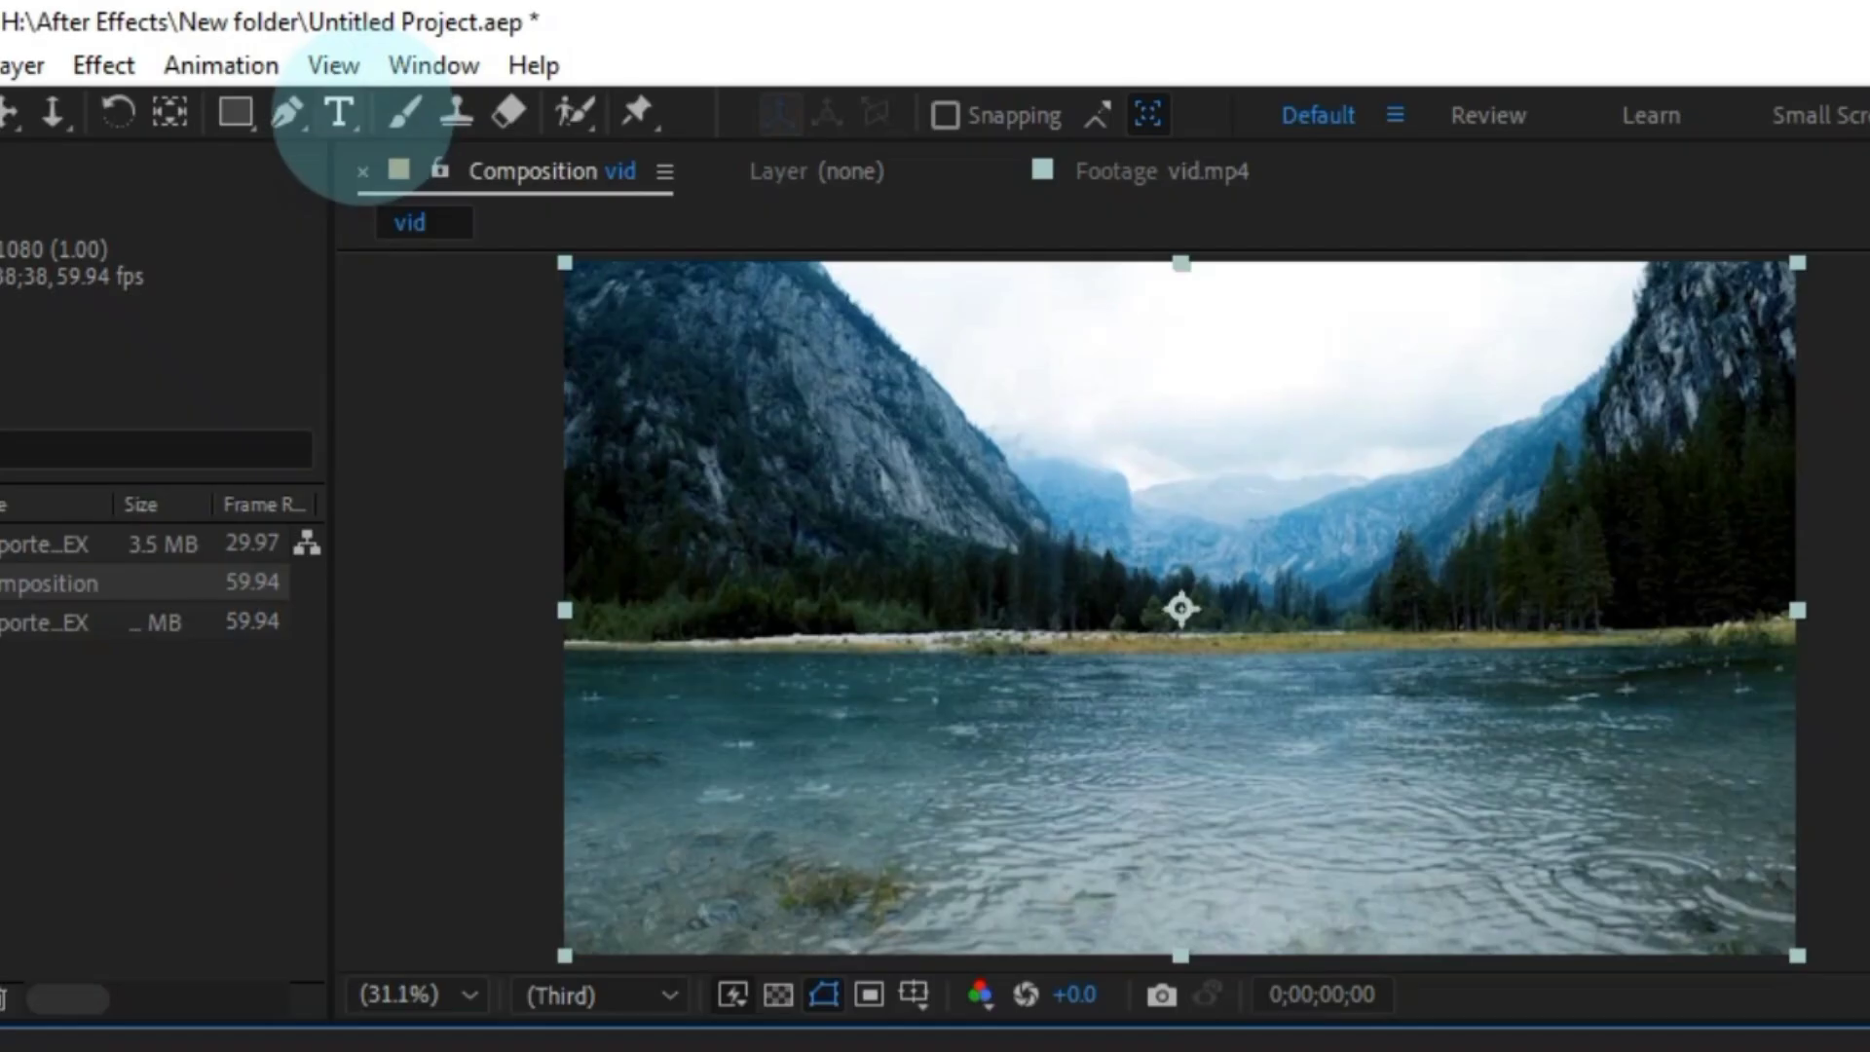
# Add a text layer over the sky and set its font size to 250 px.
pyautogui.click(339, 113)
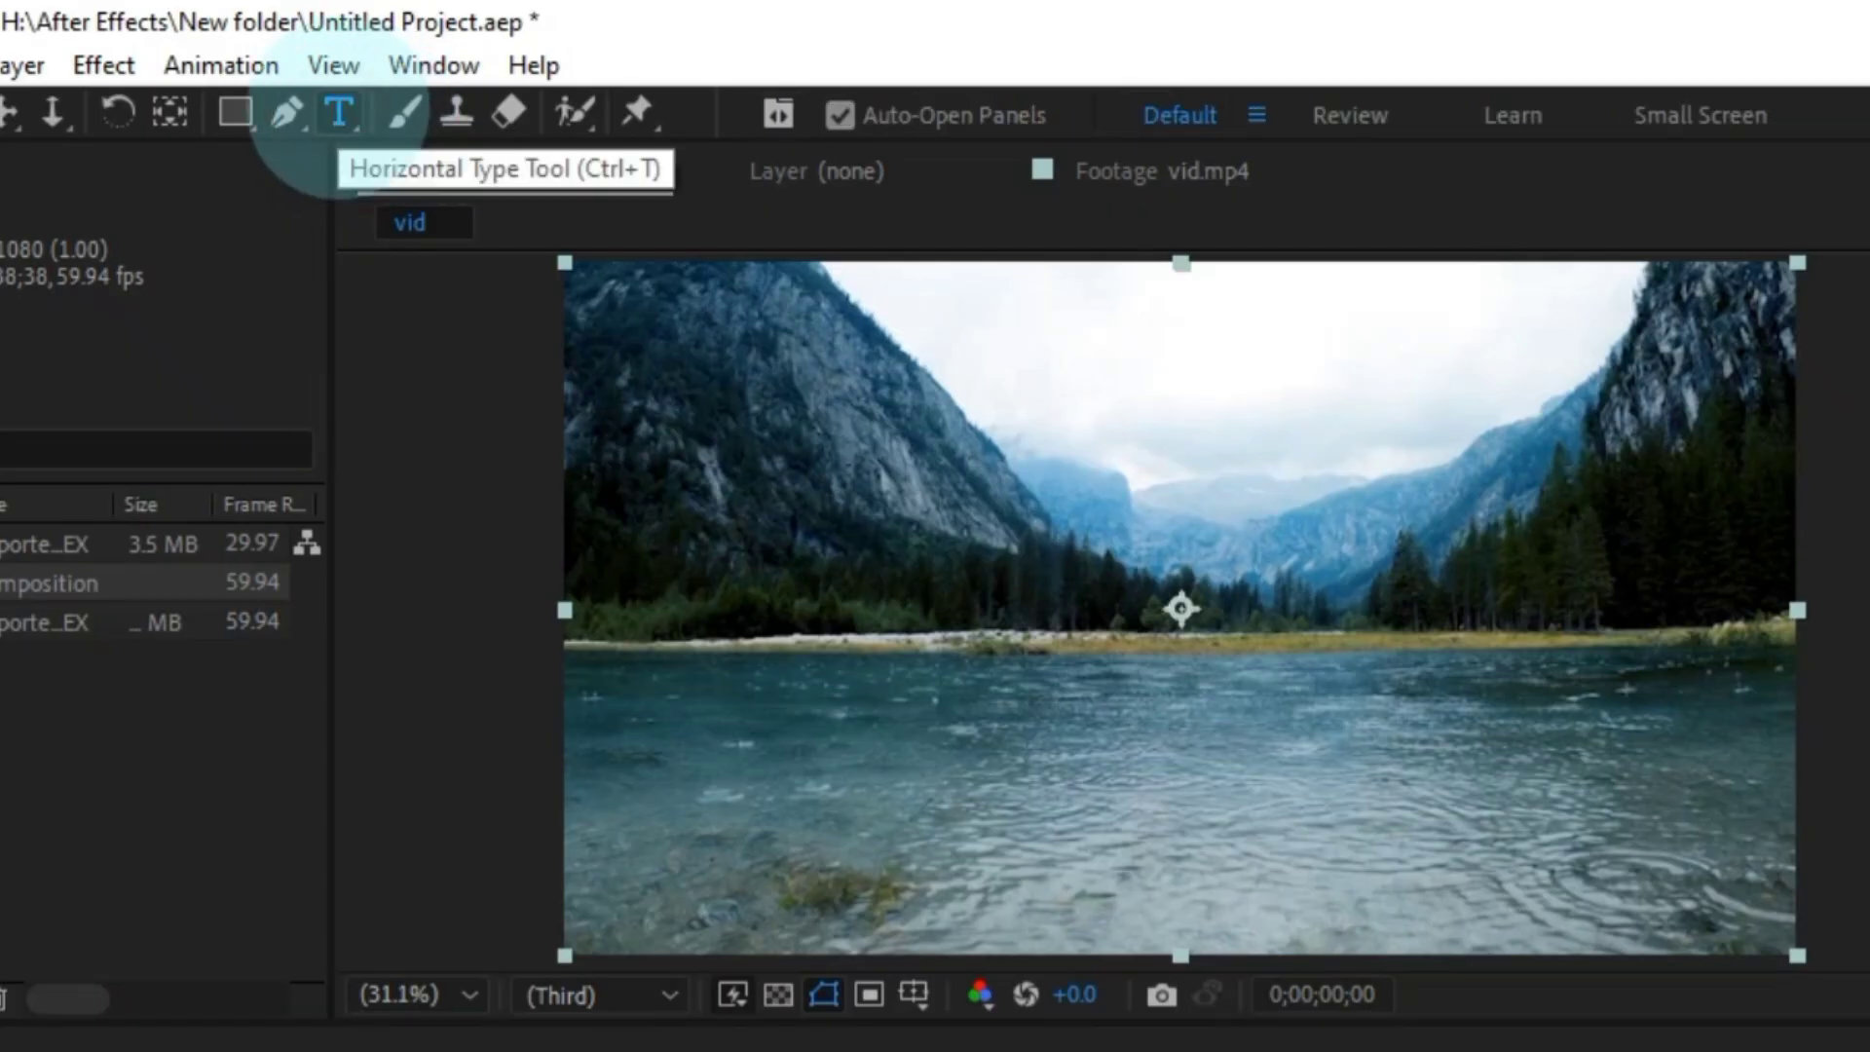
pyautogui.click(979, 404)
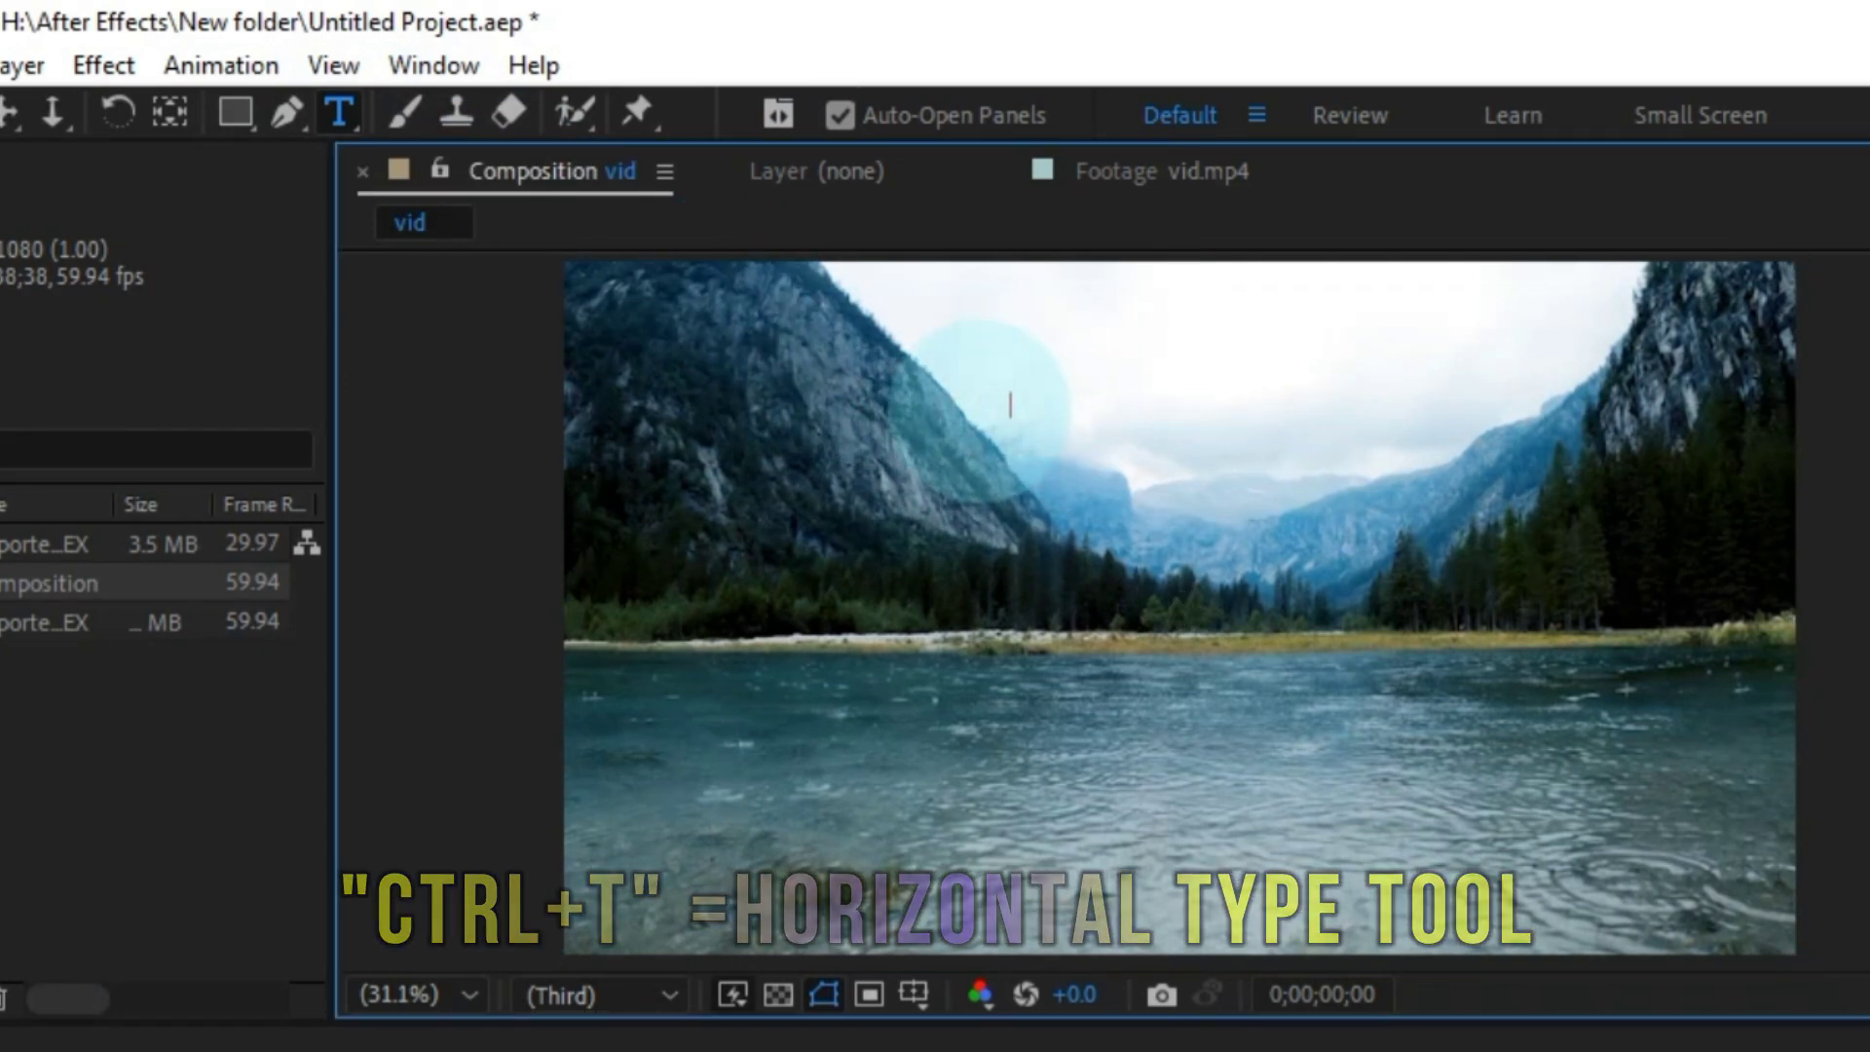
pyautogui.write('Text')
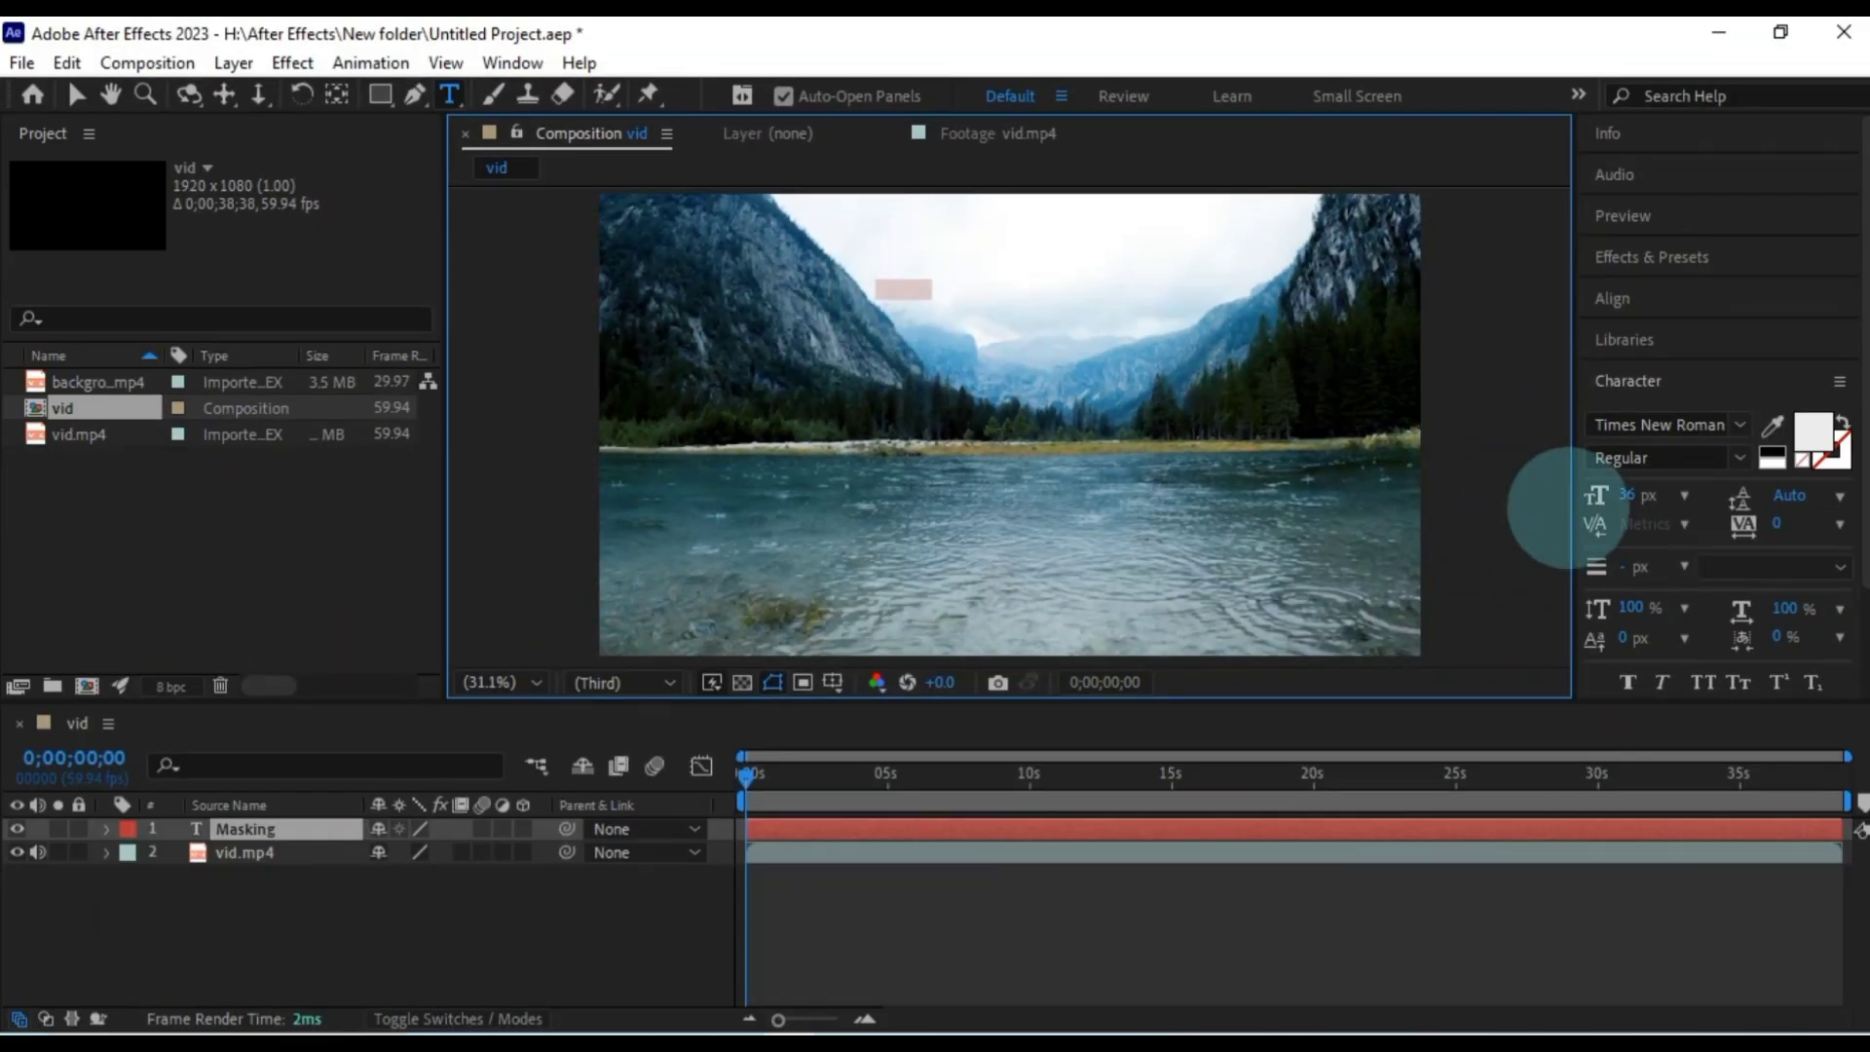
pyautogui.click(1684, 496)
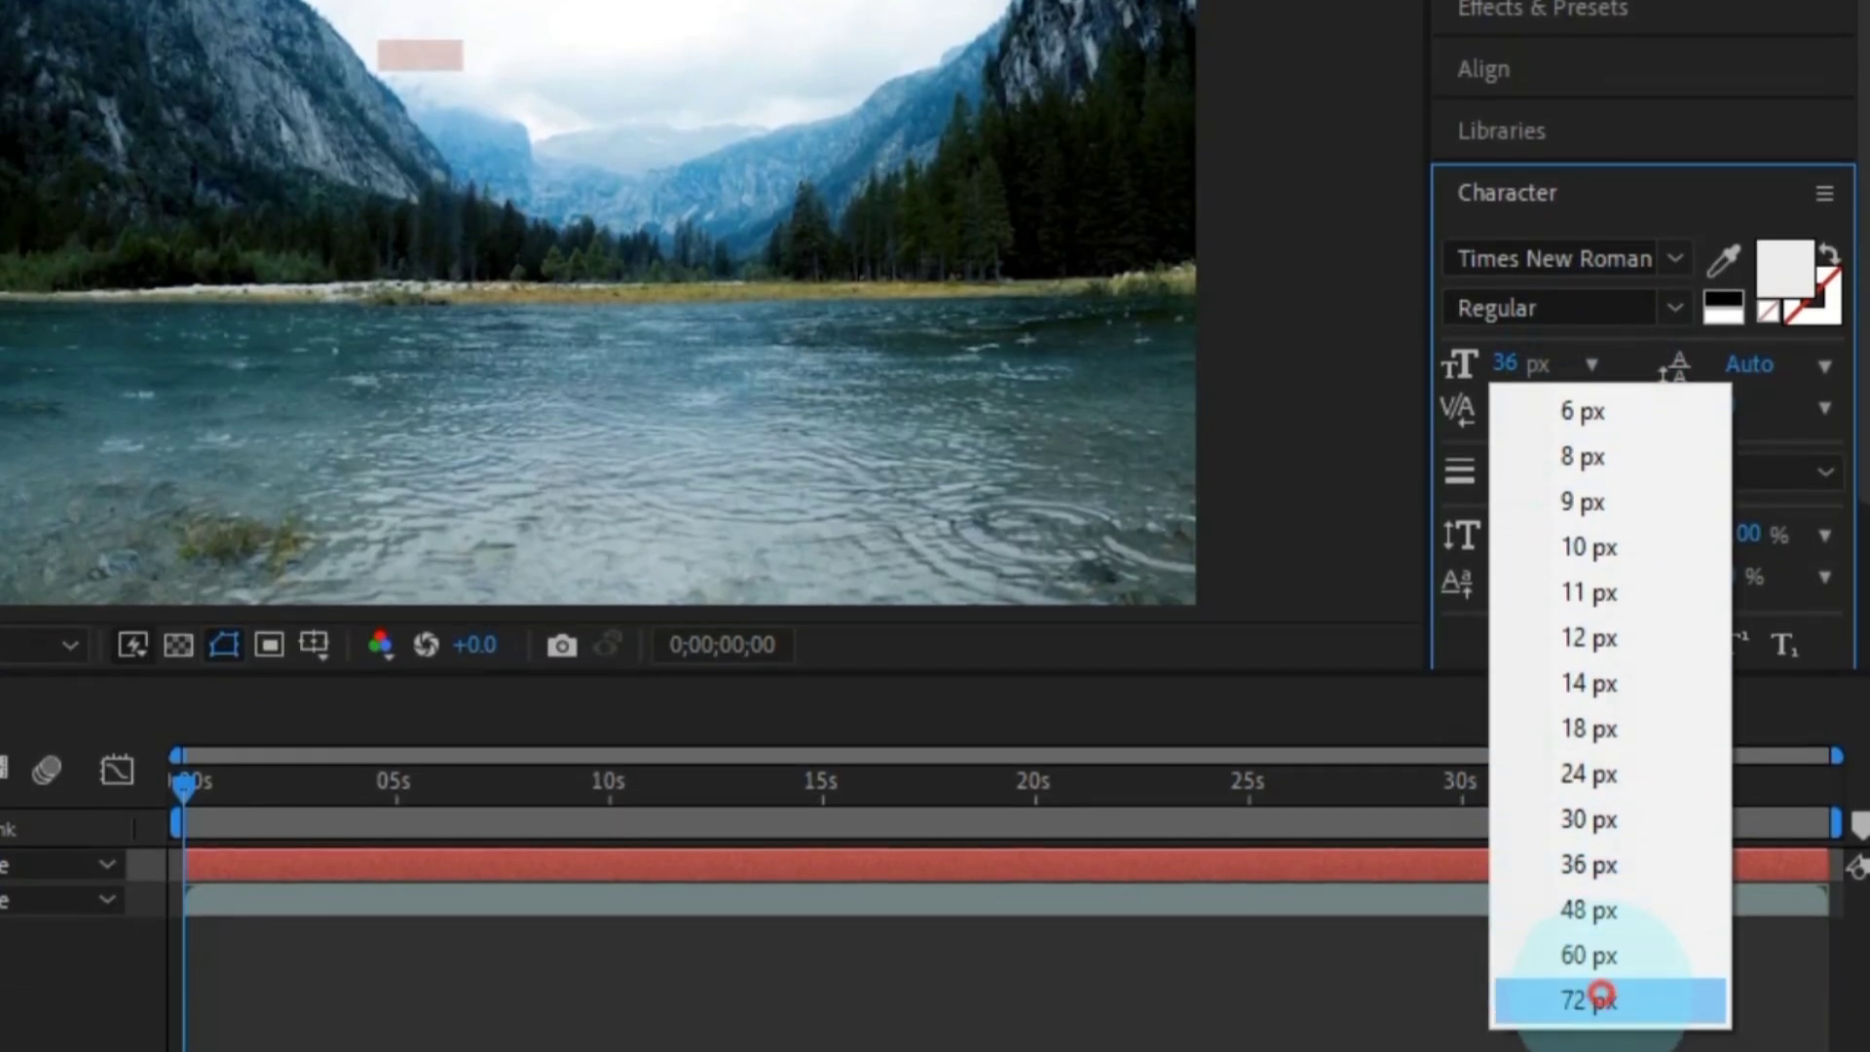
pyautogui.click(1590, 1002)
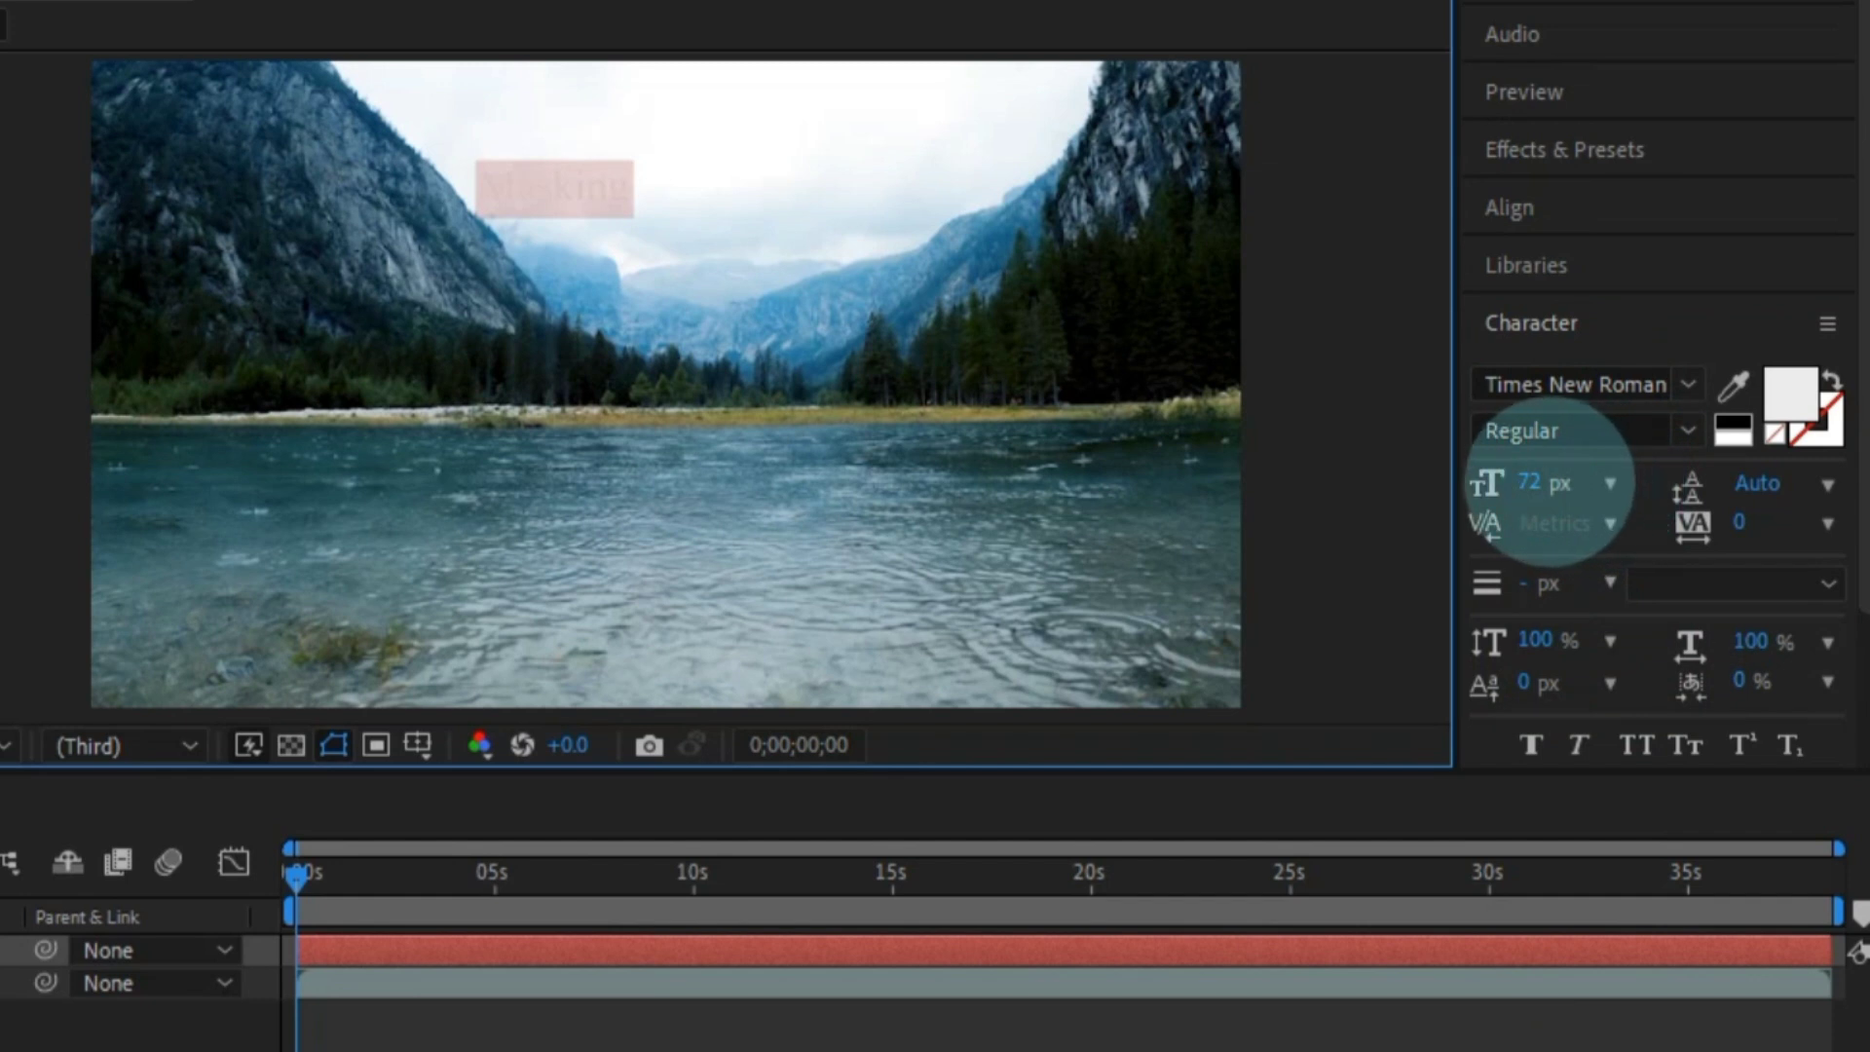
pyautogui.click(1551, 483)
pyautogui.write('250')
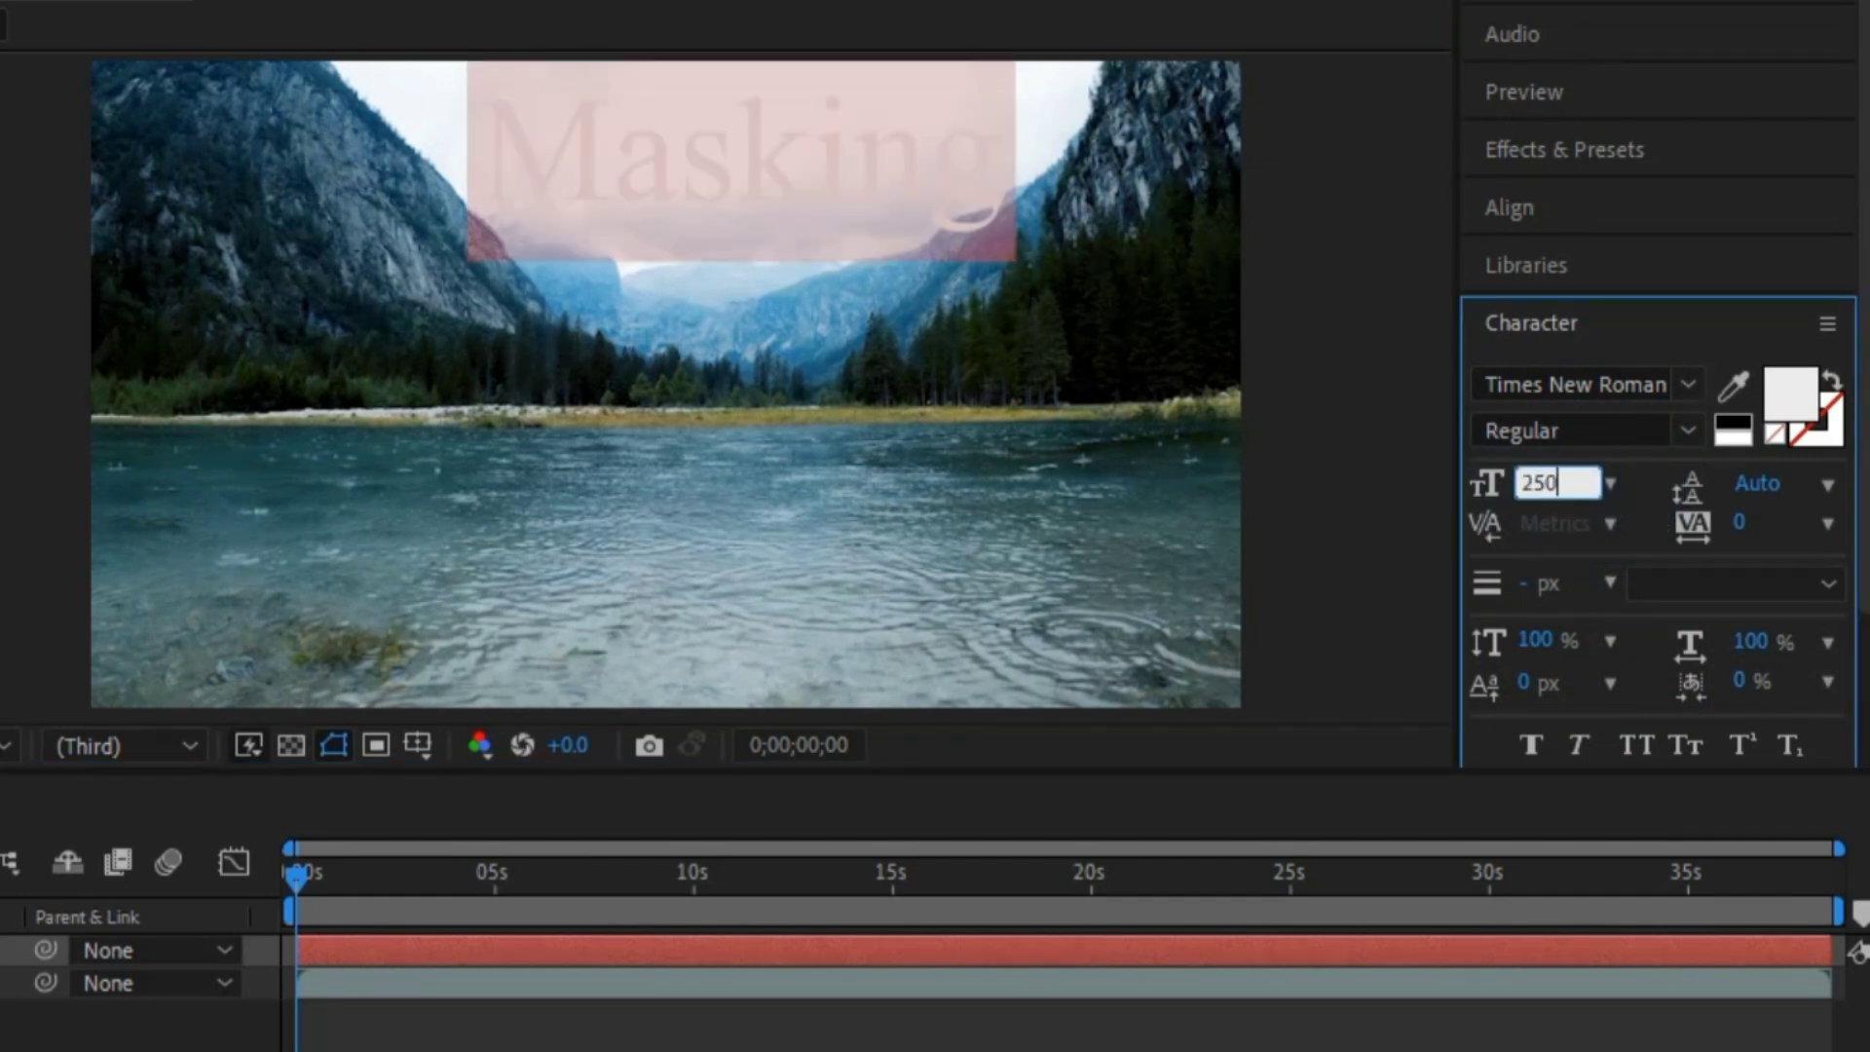
pyautogui.click(1580, 486)
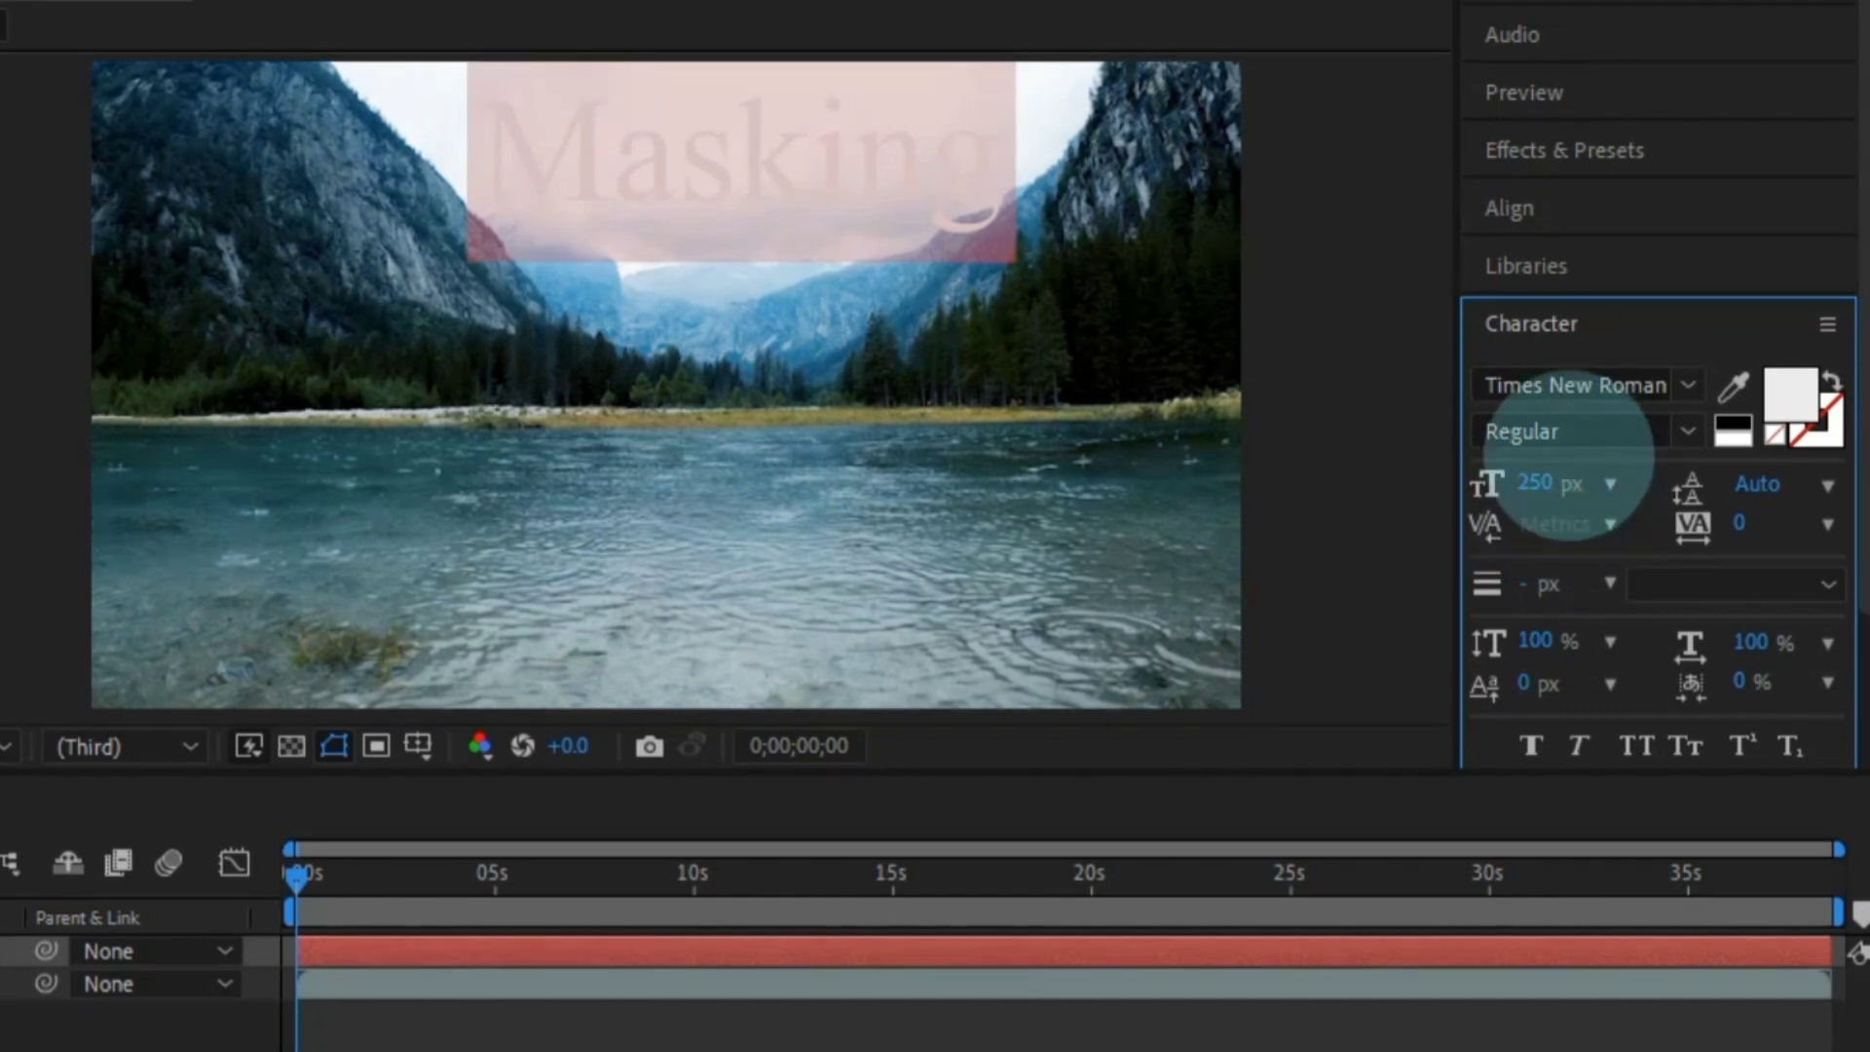
pyautogui.click(763, 161)
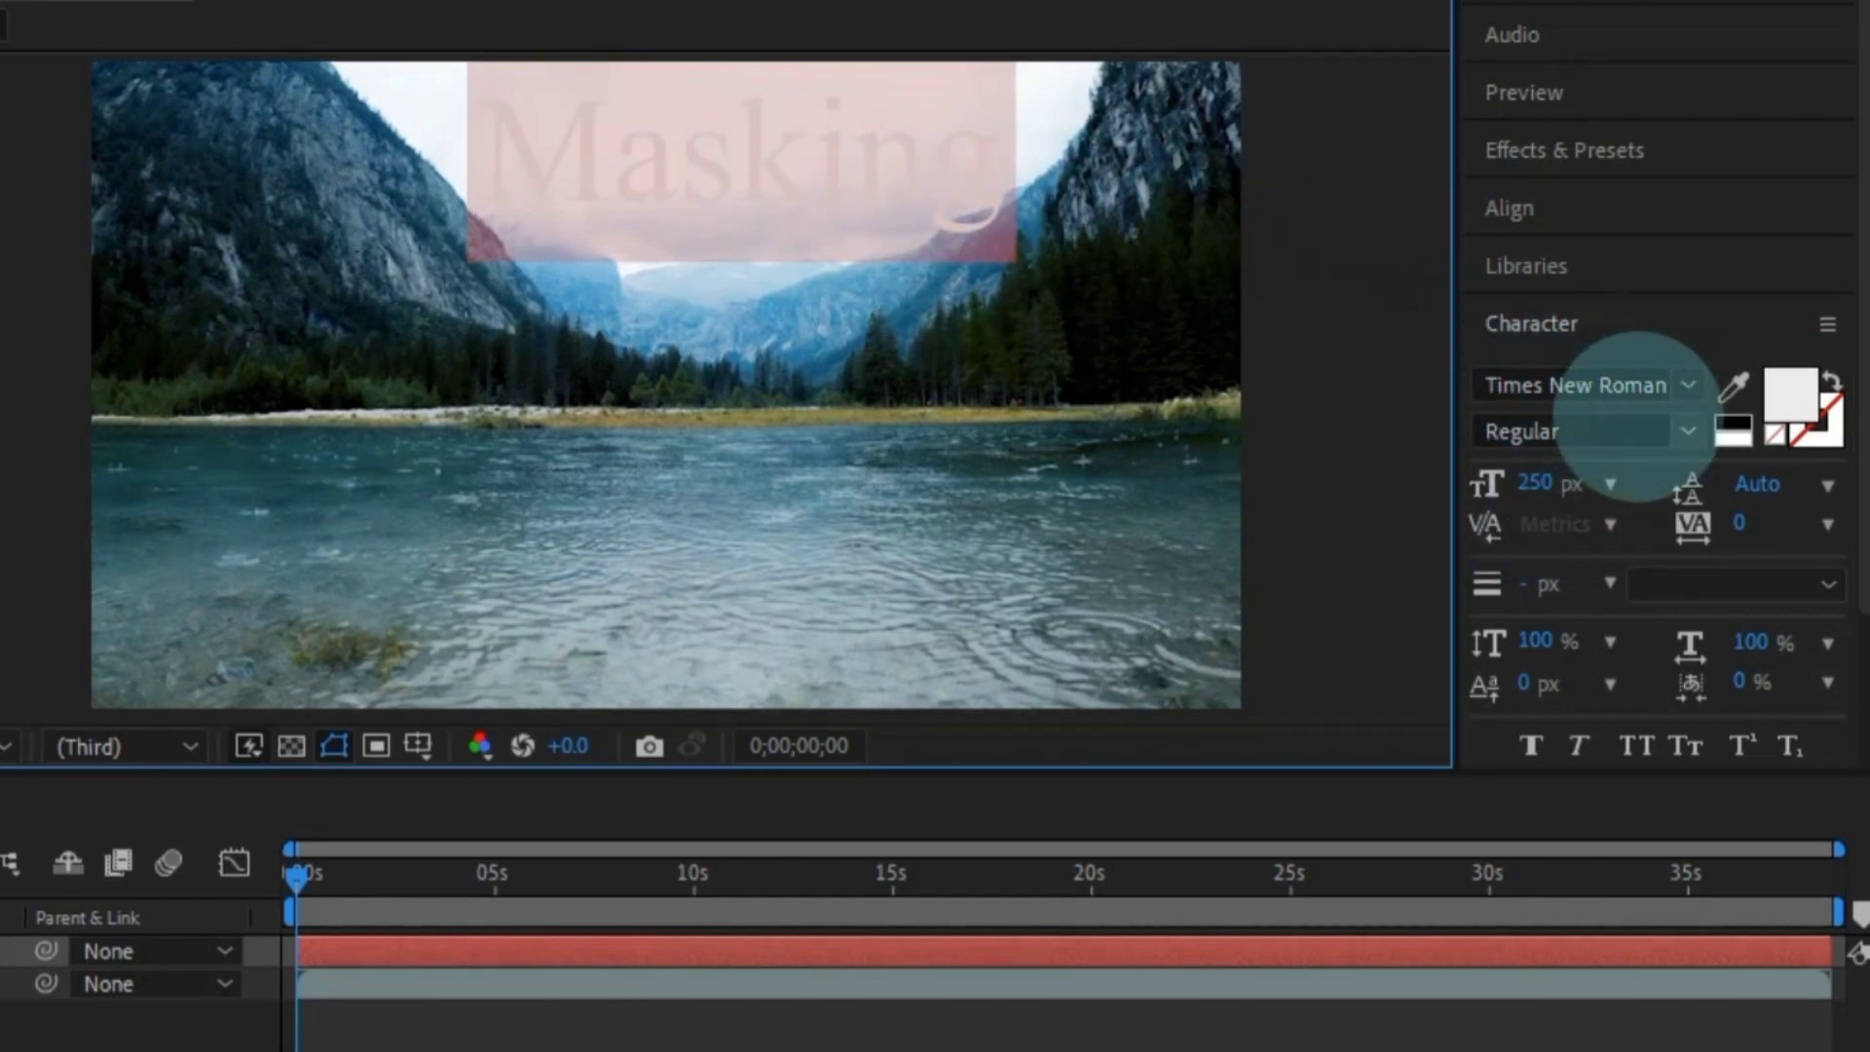
# Make the Masking text black and set its font to Geometr415 Blk BT.
pyautogui.click(1729, 440)
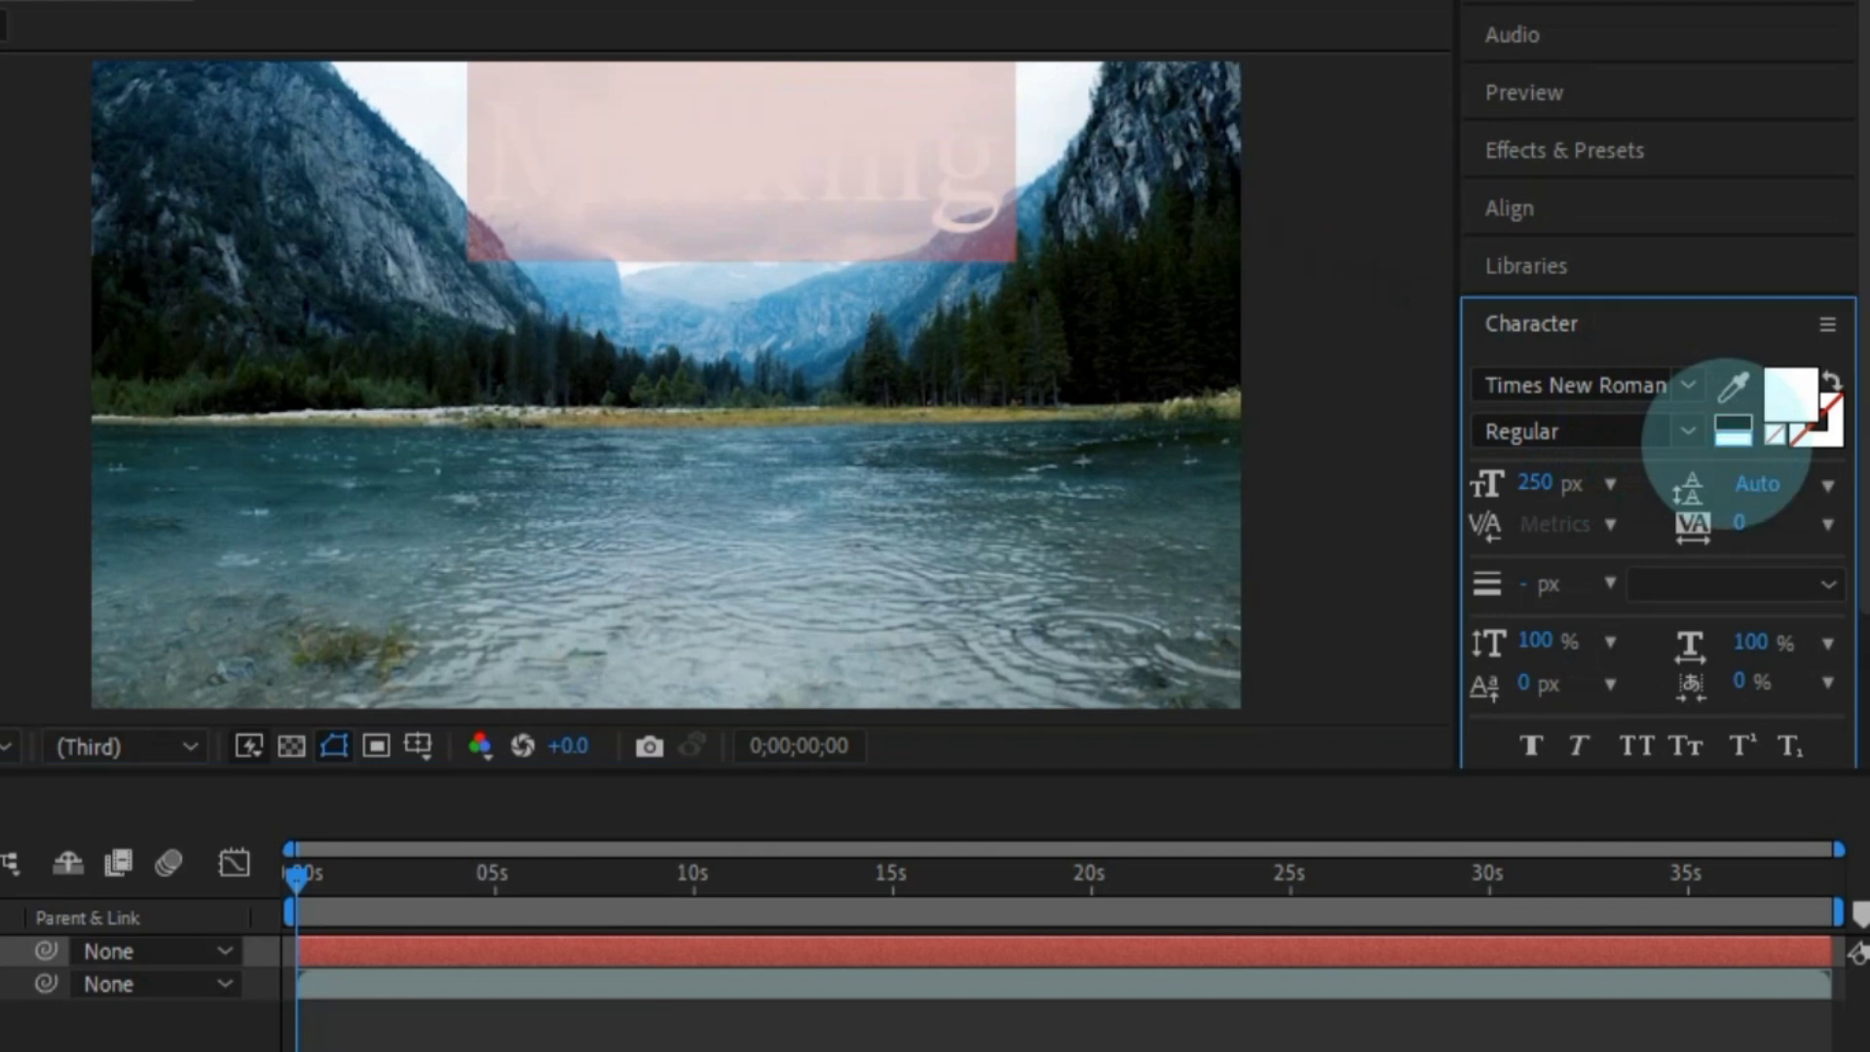
pyautogui.click(1732, 429)
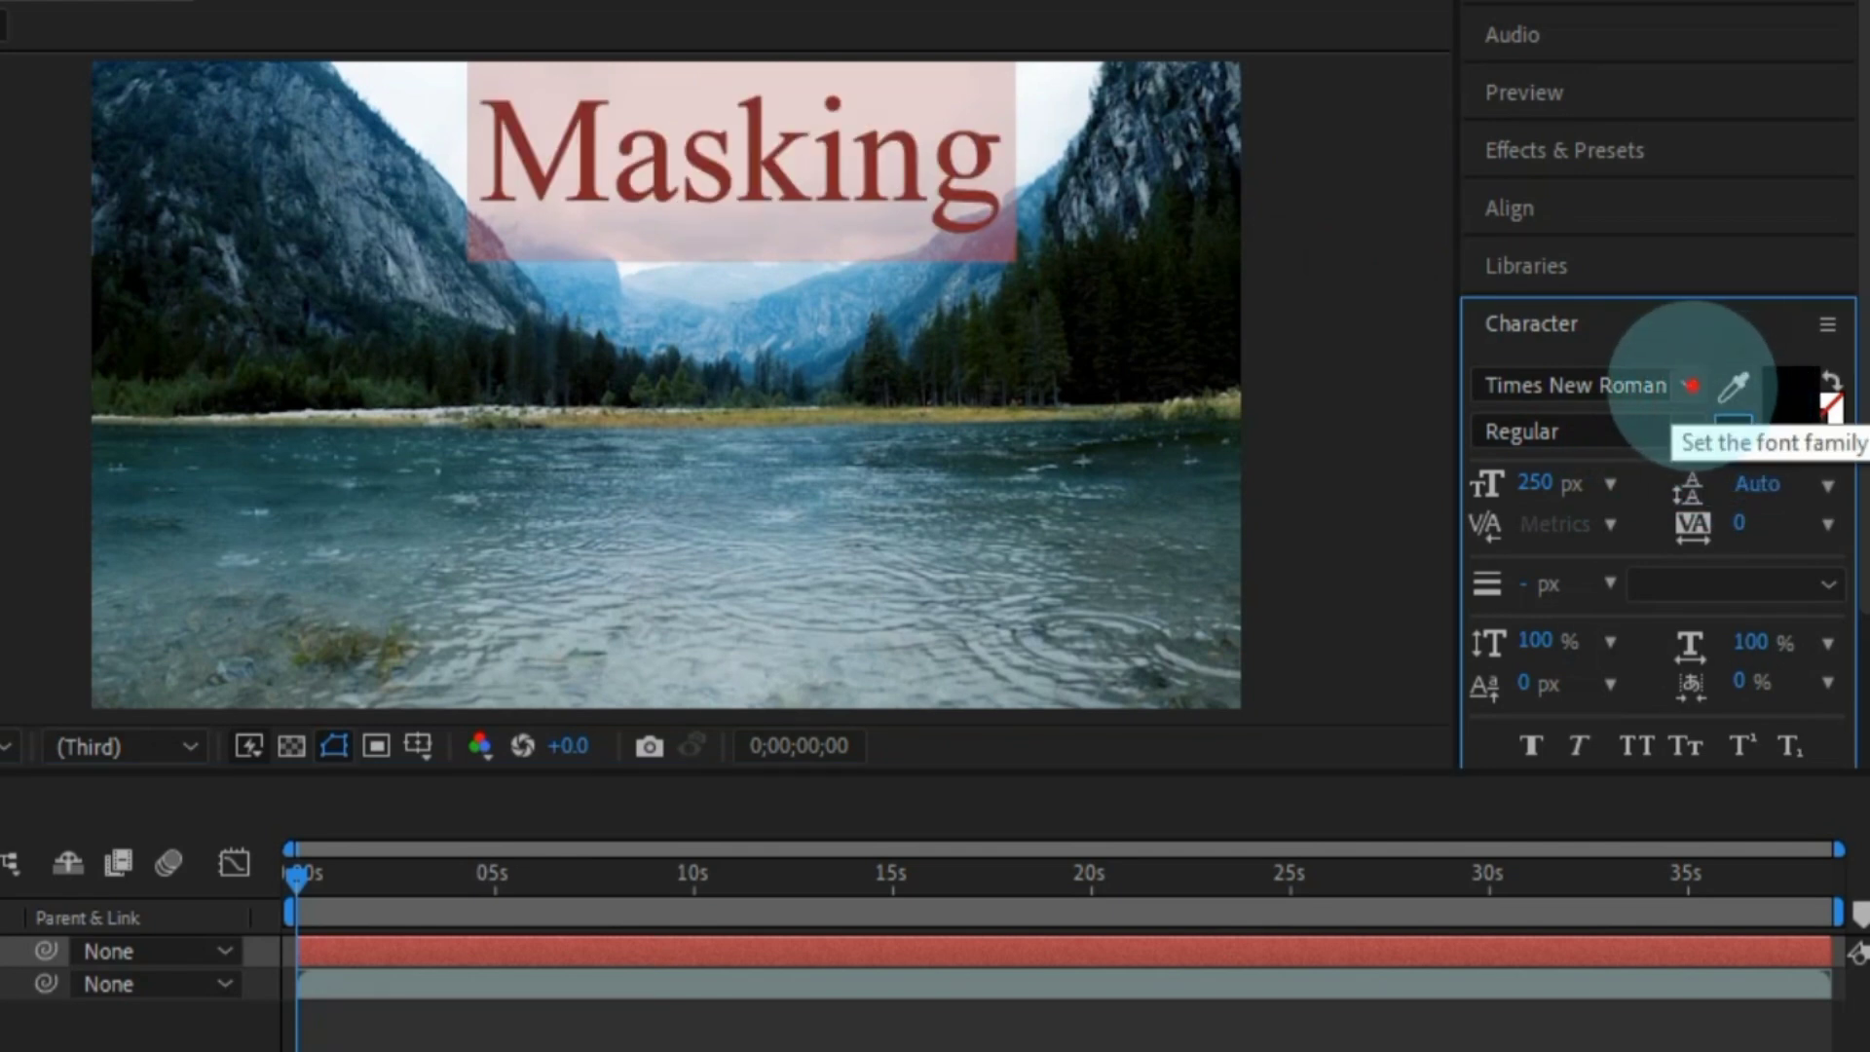
pyautogui.click(1656, 385)
pyautogui.scroll(-5, 1461, 876)
pyautogui.scroll(20, 1461, 876)
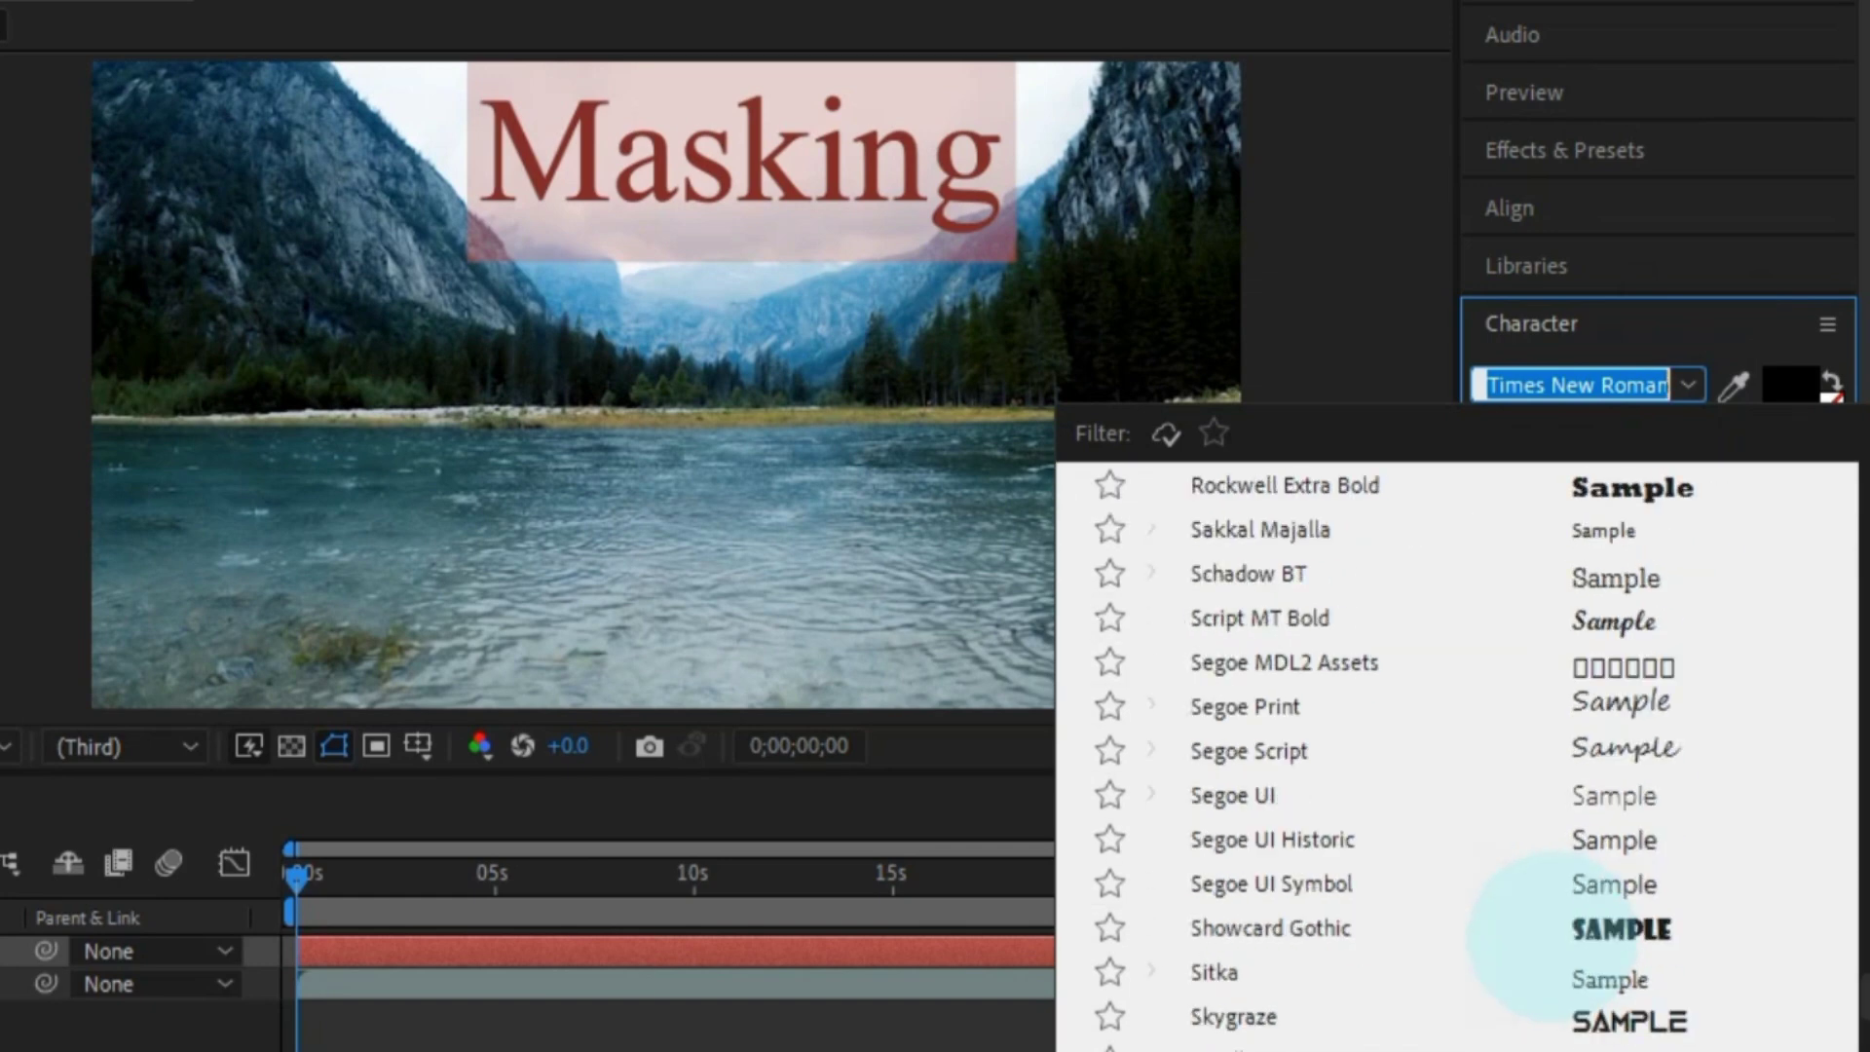
pyautogui.scroll(15, 1553, 935)
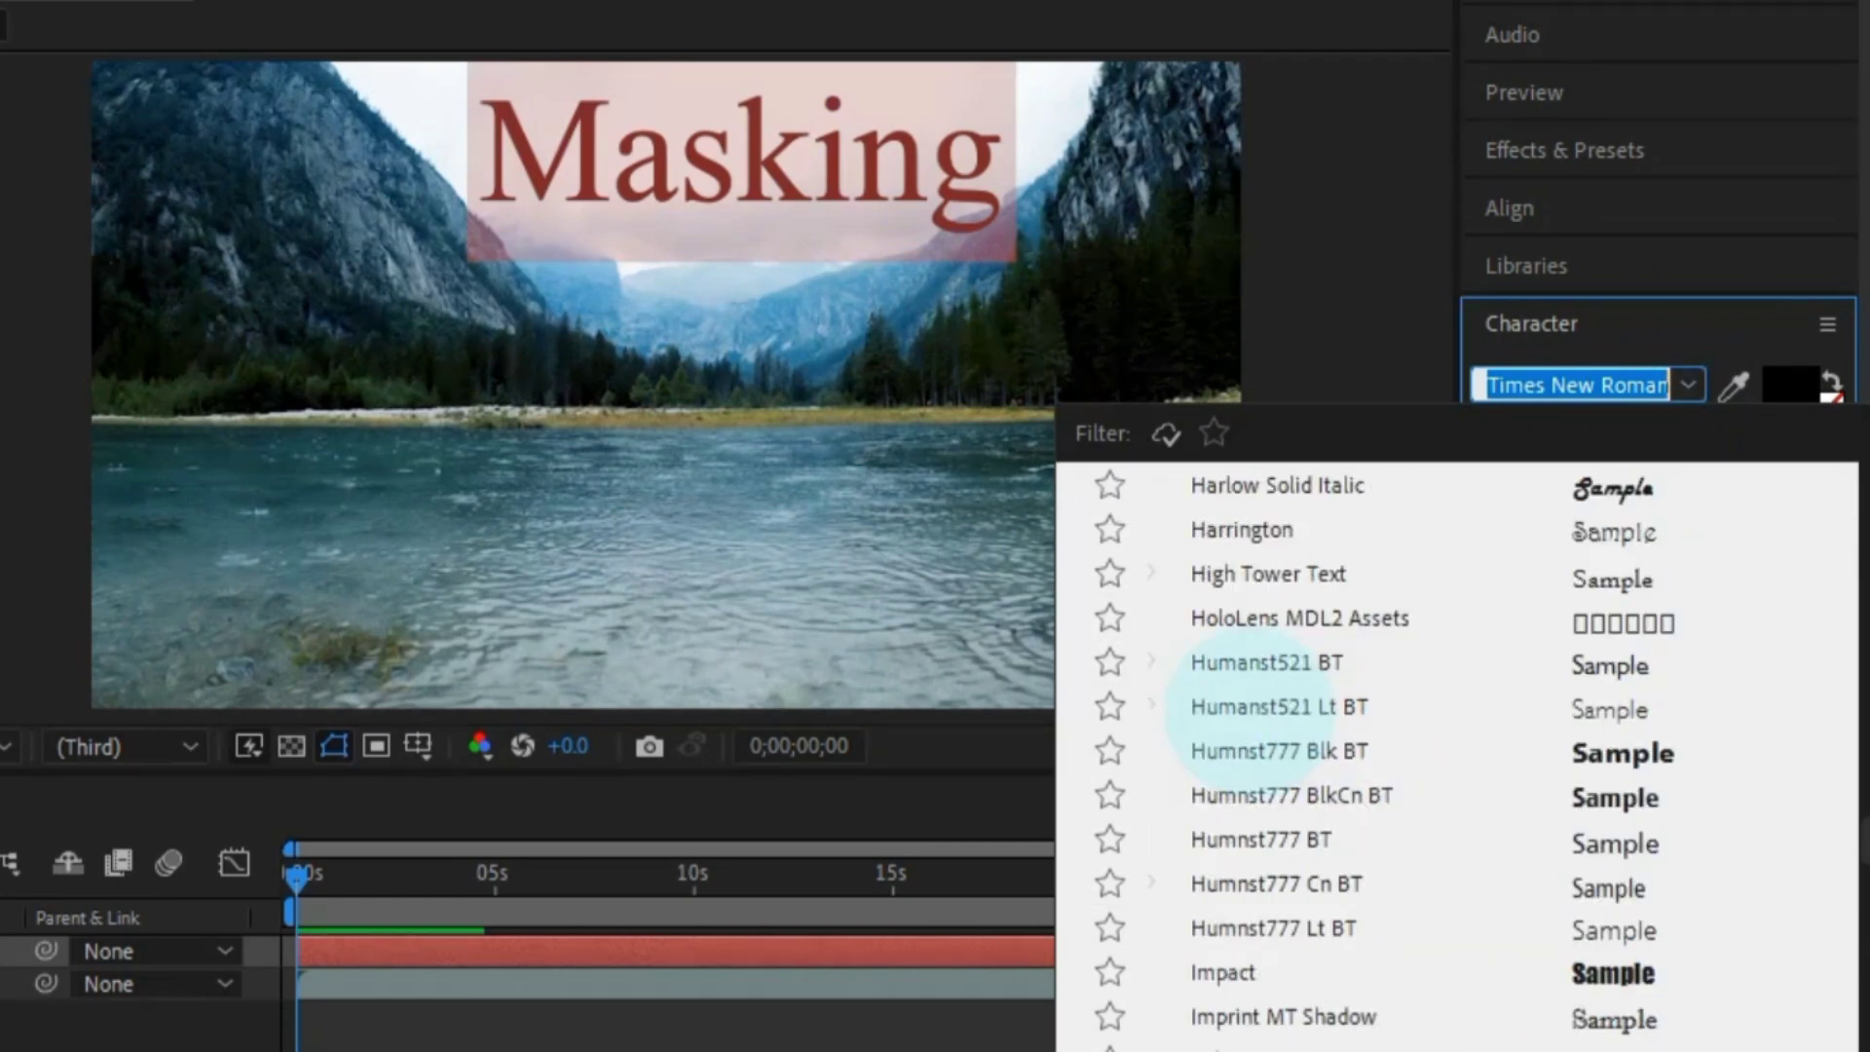
pyautogui.scroll(3, 1237, 701)
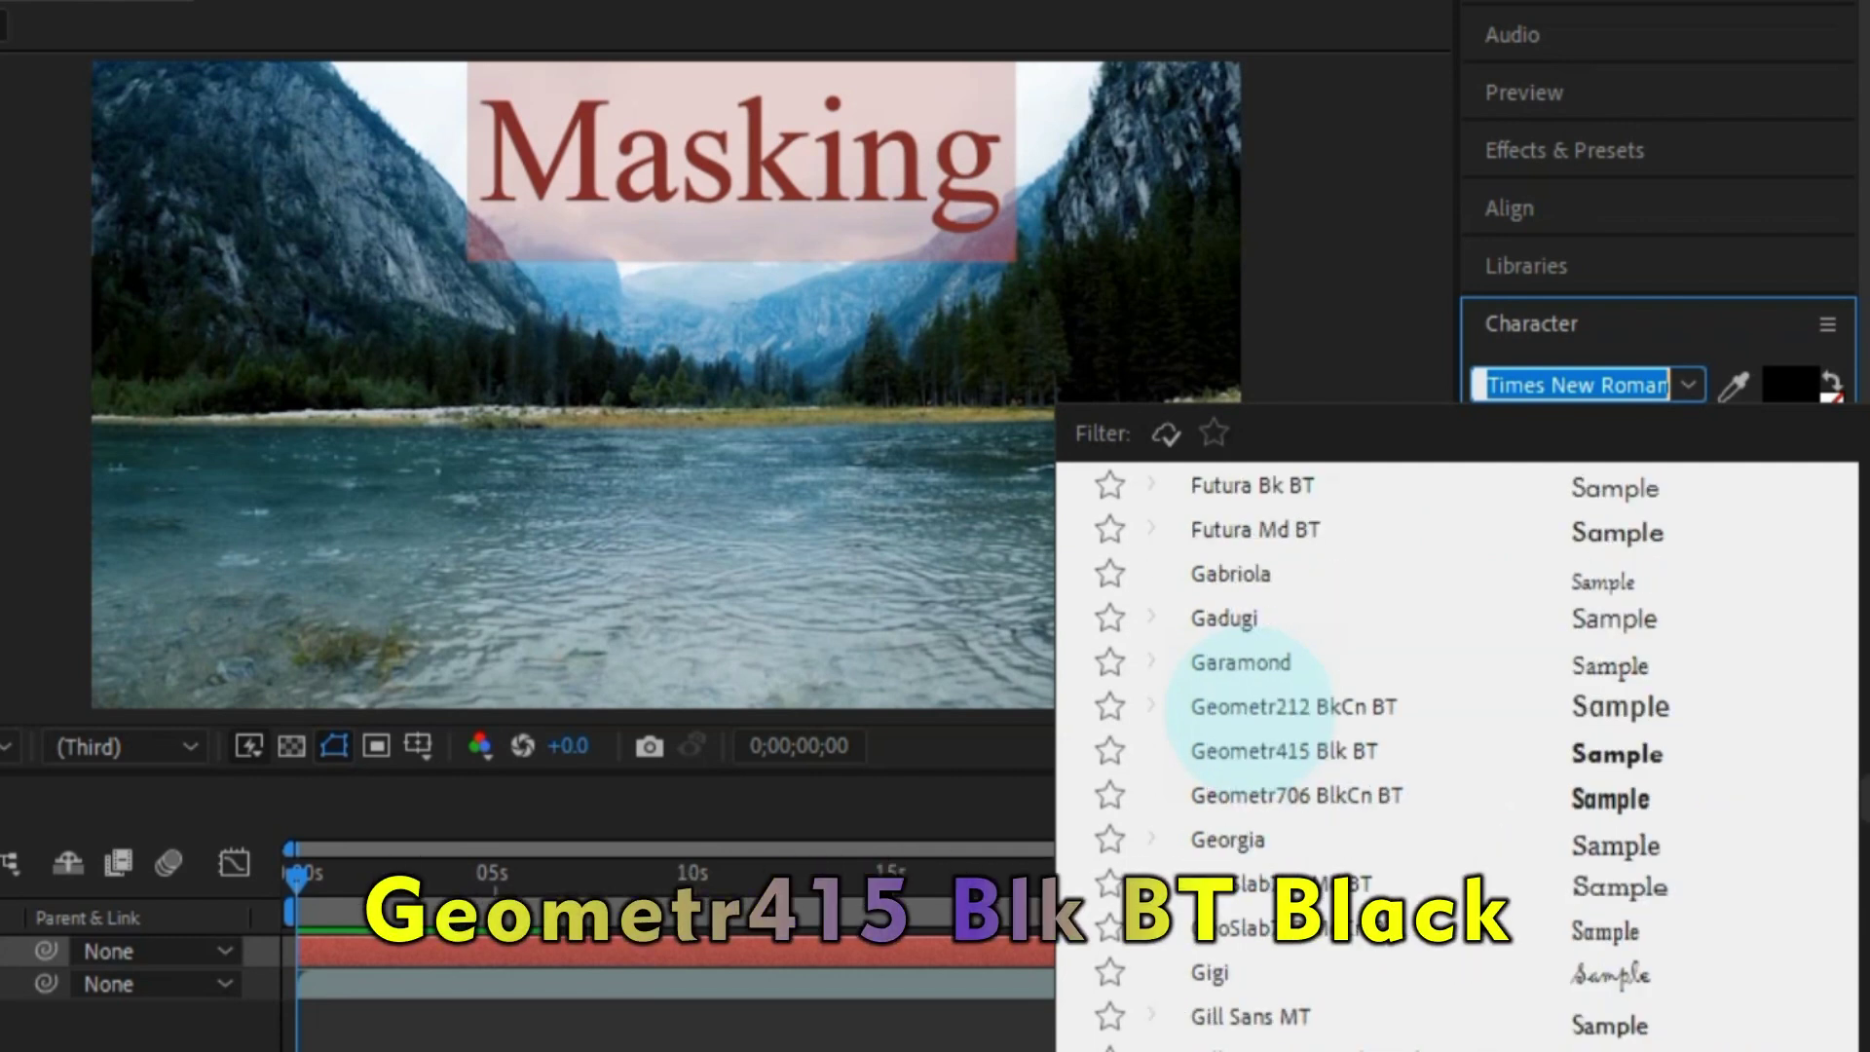
pyautogui.click(1208, 748)
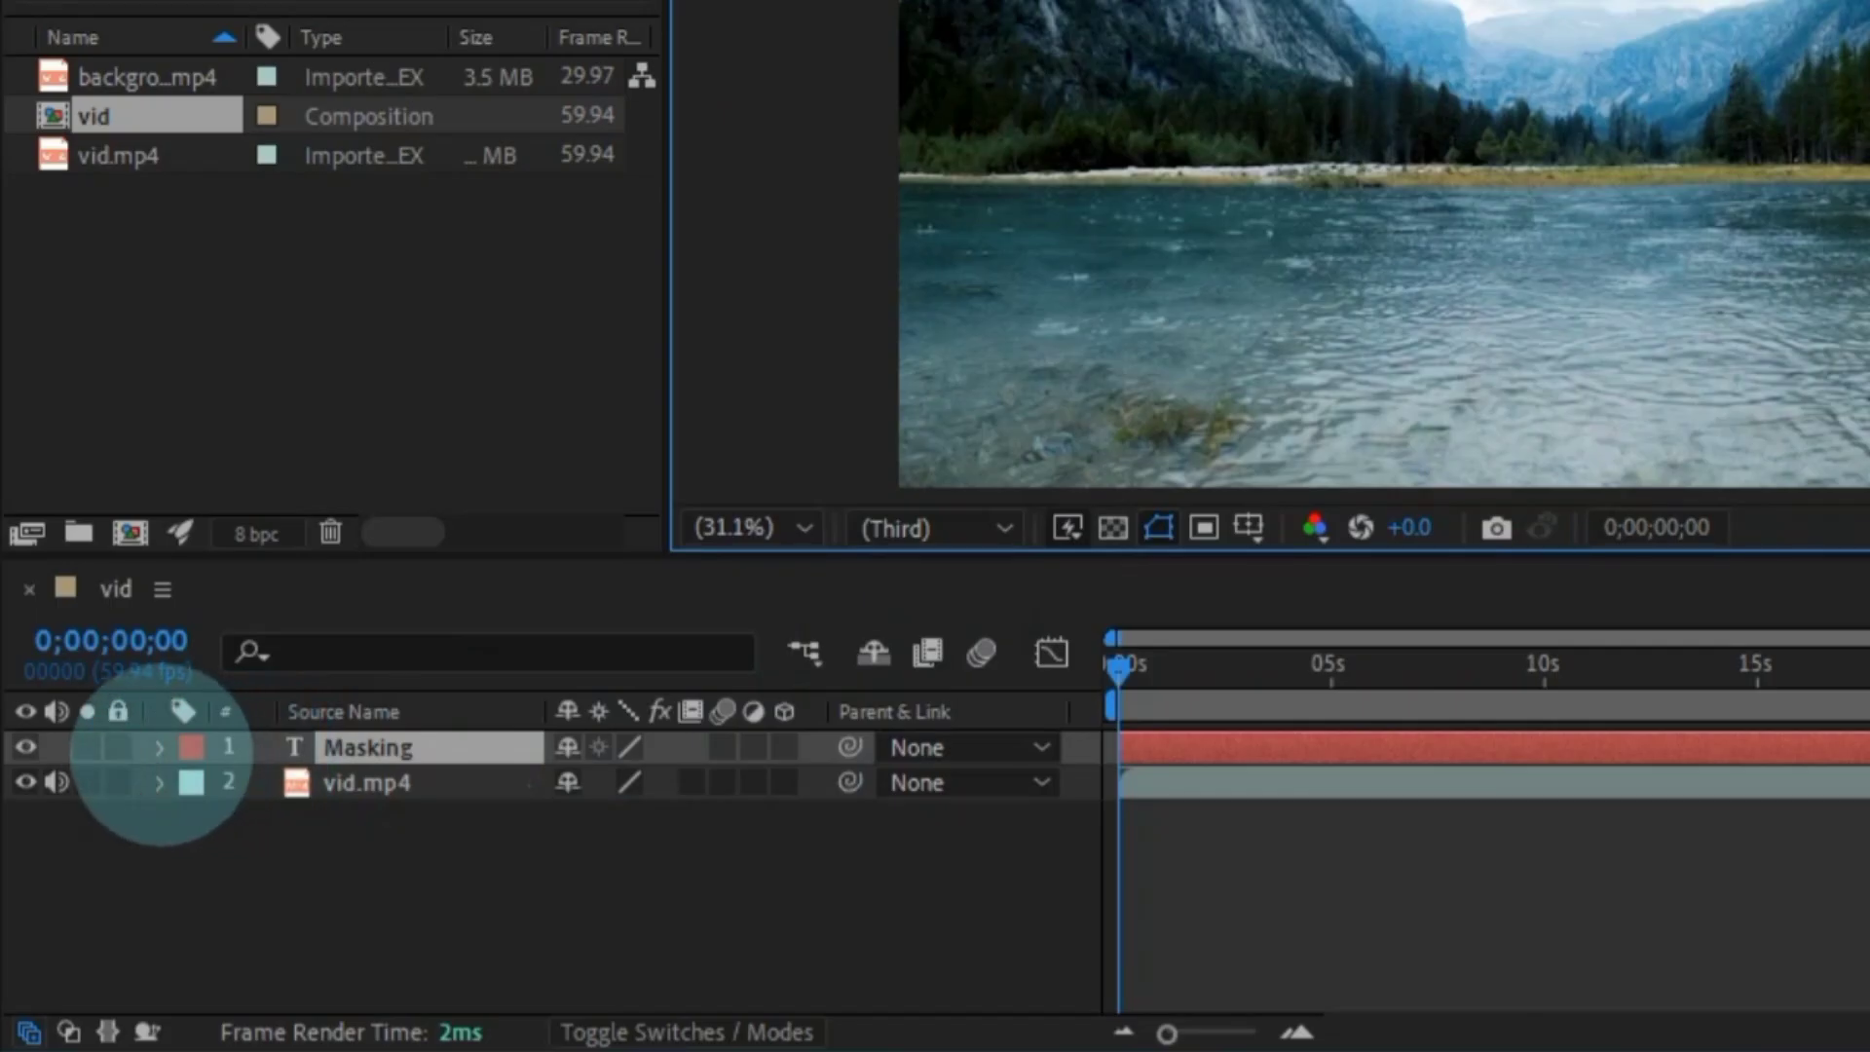
# Lower the Masking text to the waterline at 572.1, 640.4 and keyframe Position at 0s.
pyautogui.click(158, 748)
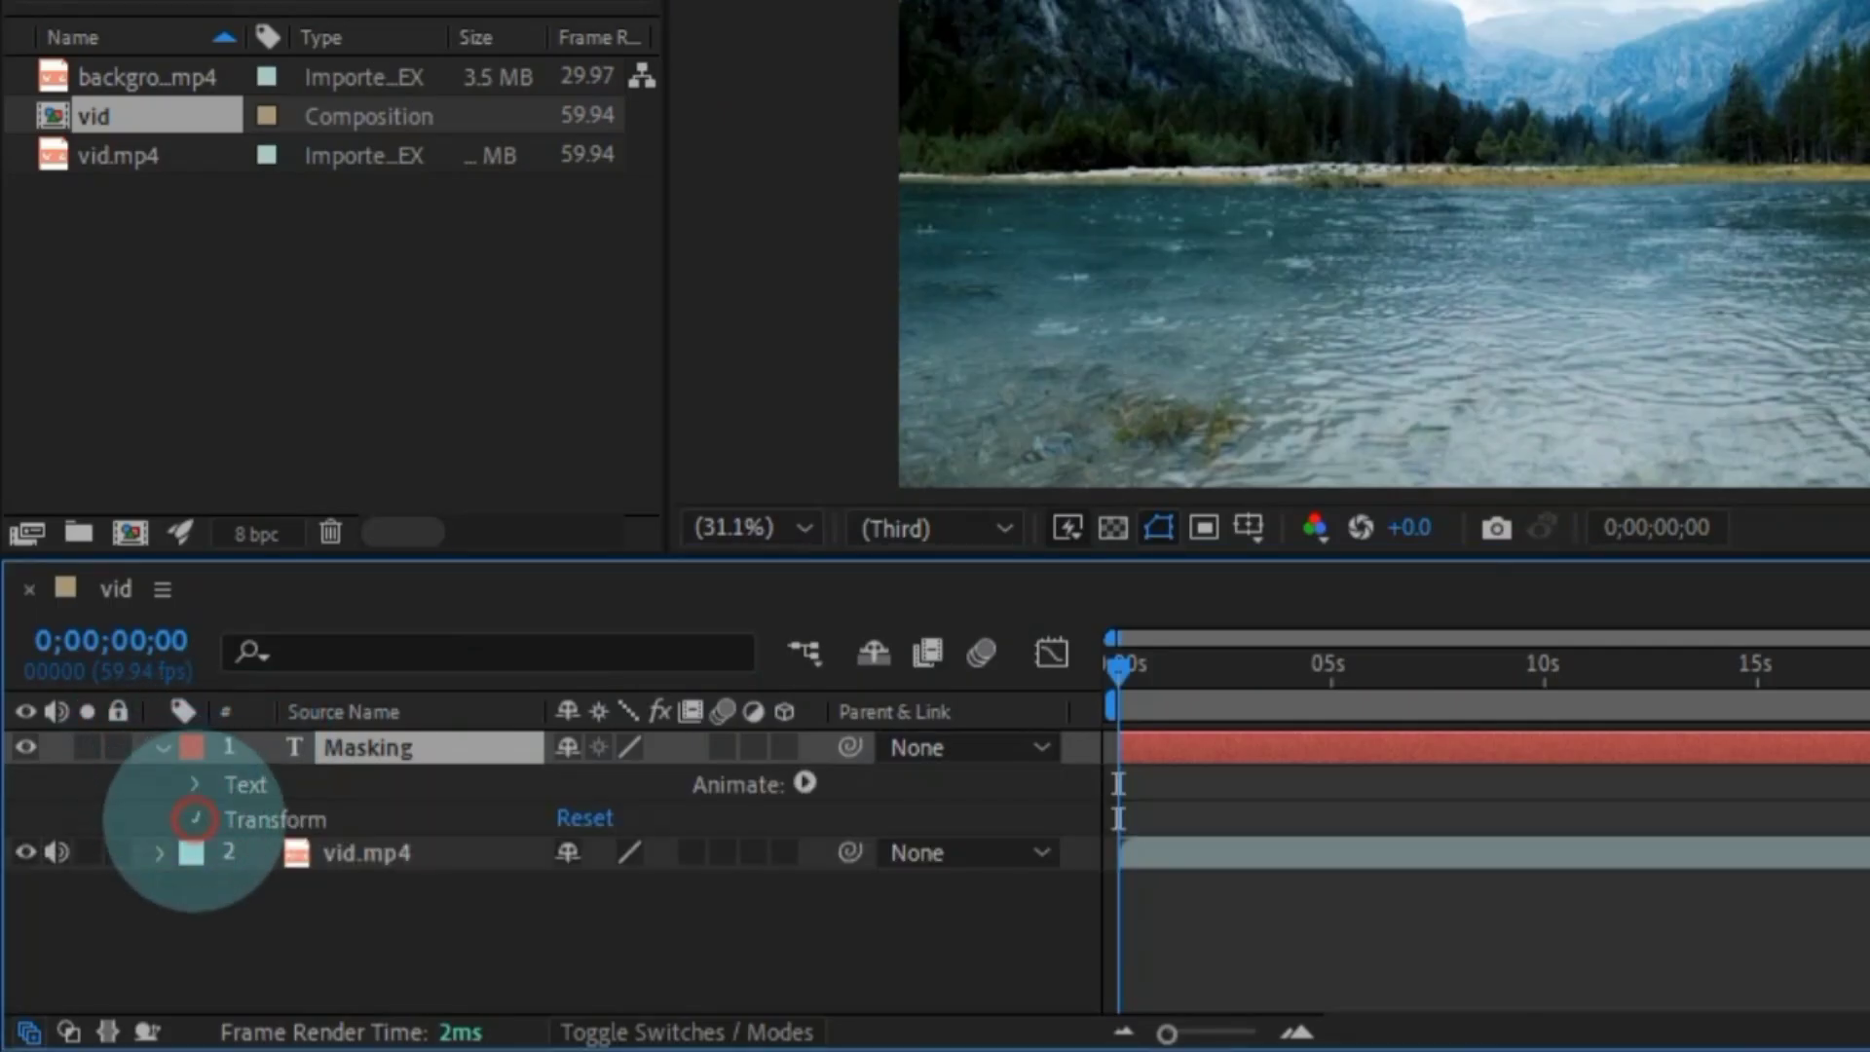
pyautogui.click(195, 820)
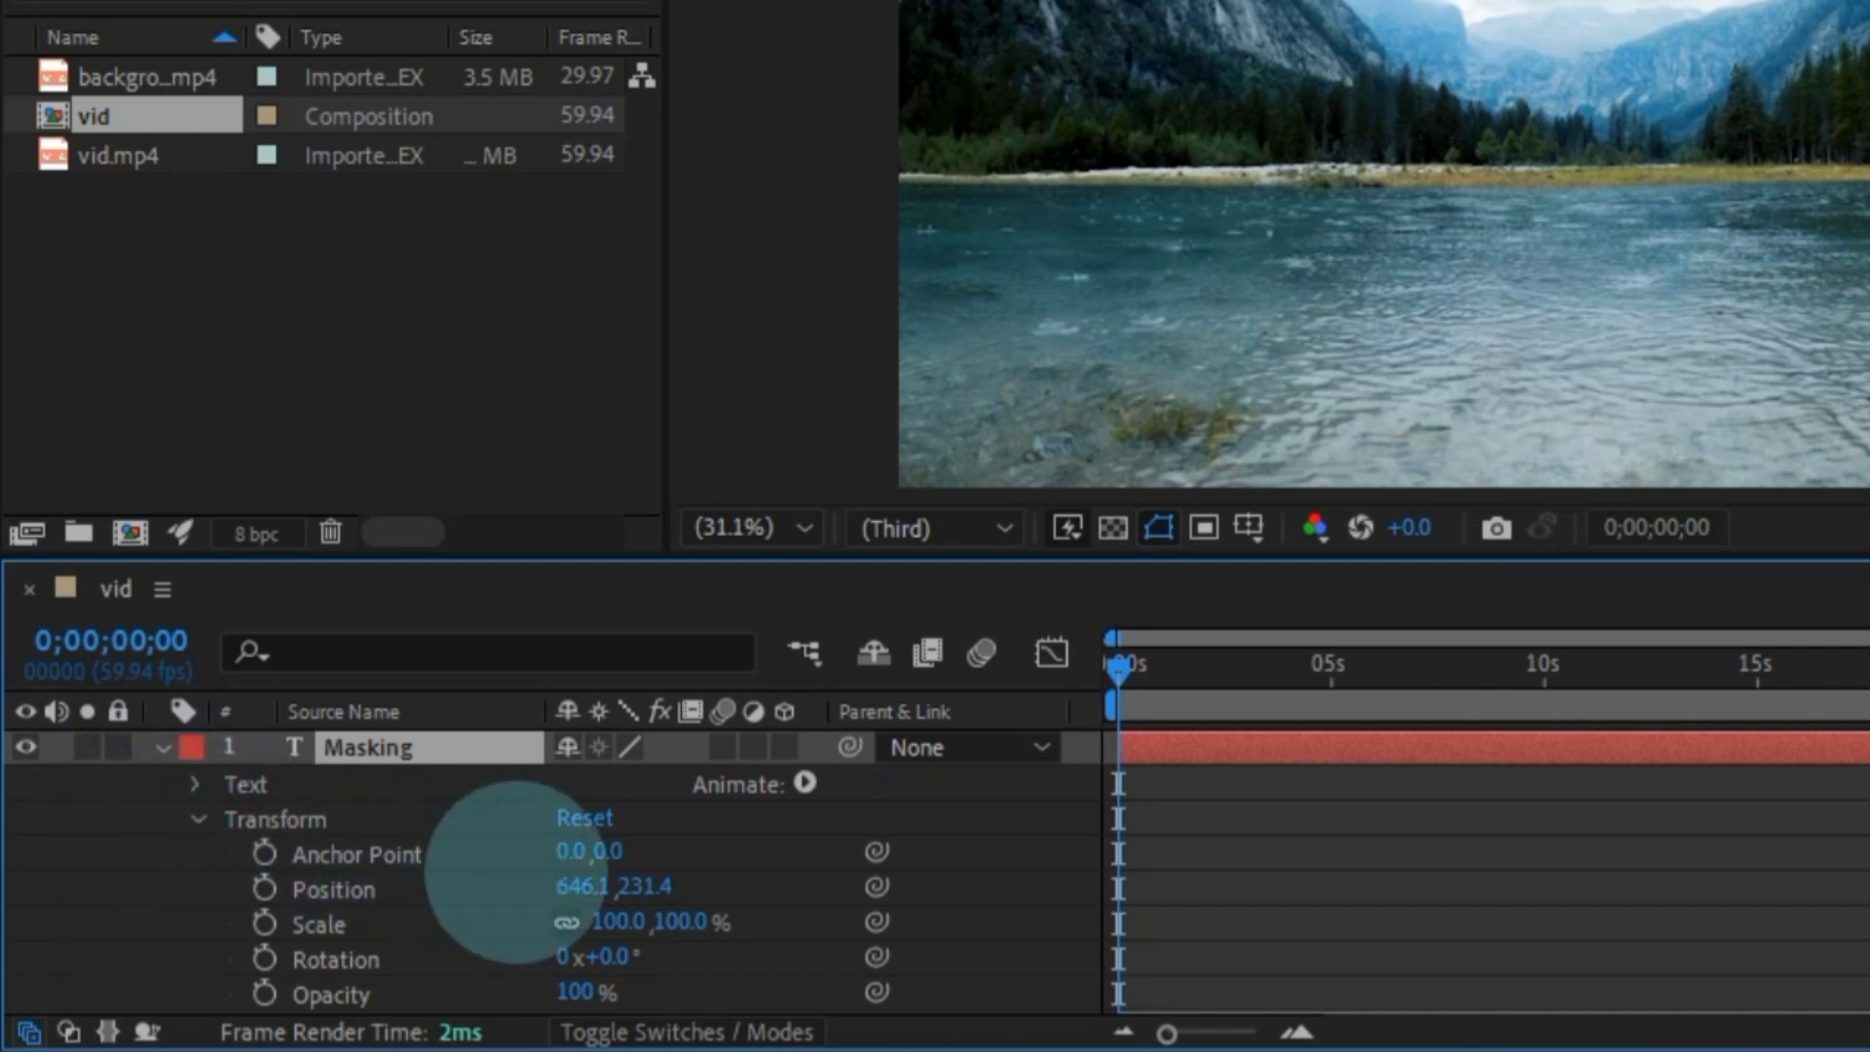
pyautogui.moveTo(643, 886); pyautogui.dragTo(1303, 781)
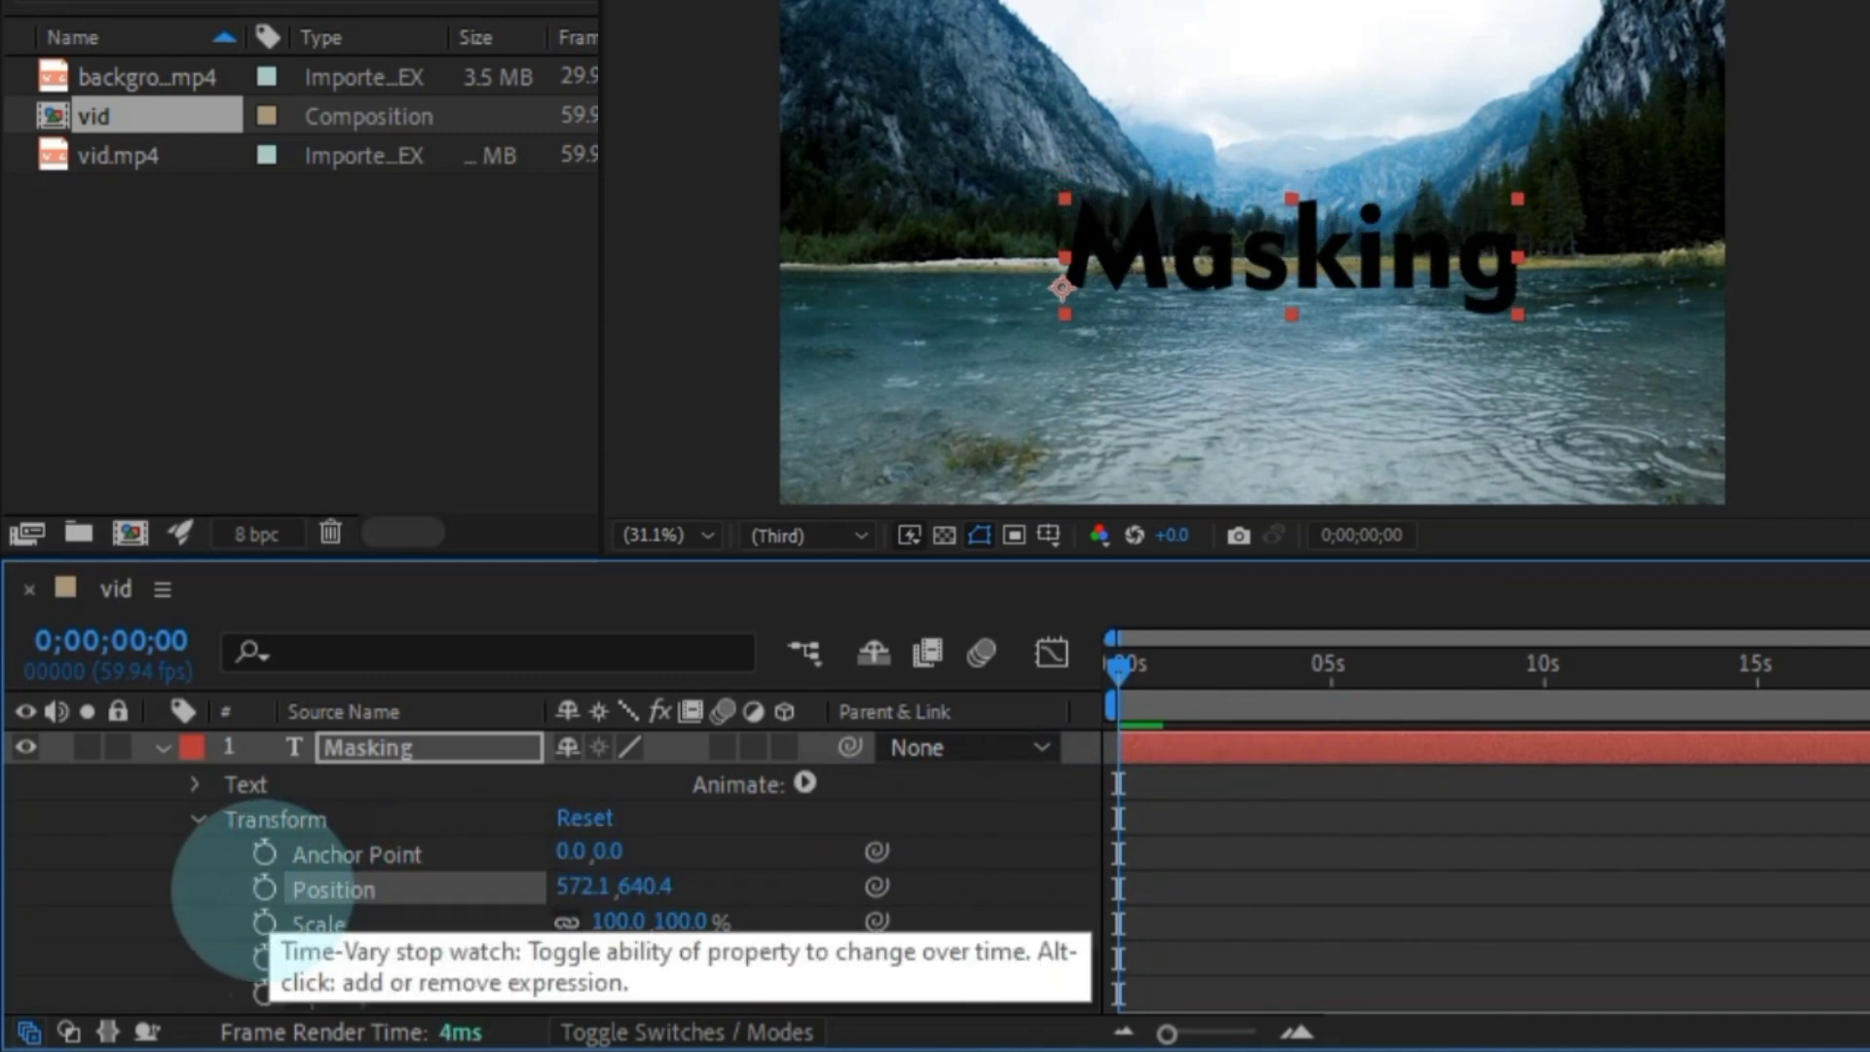
pyautogui.click(263, 889)
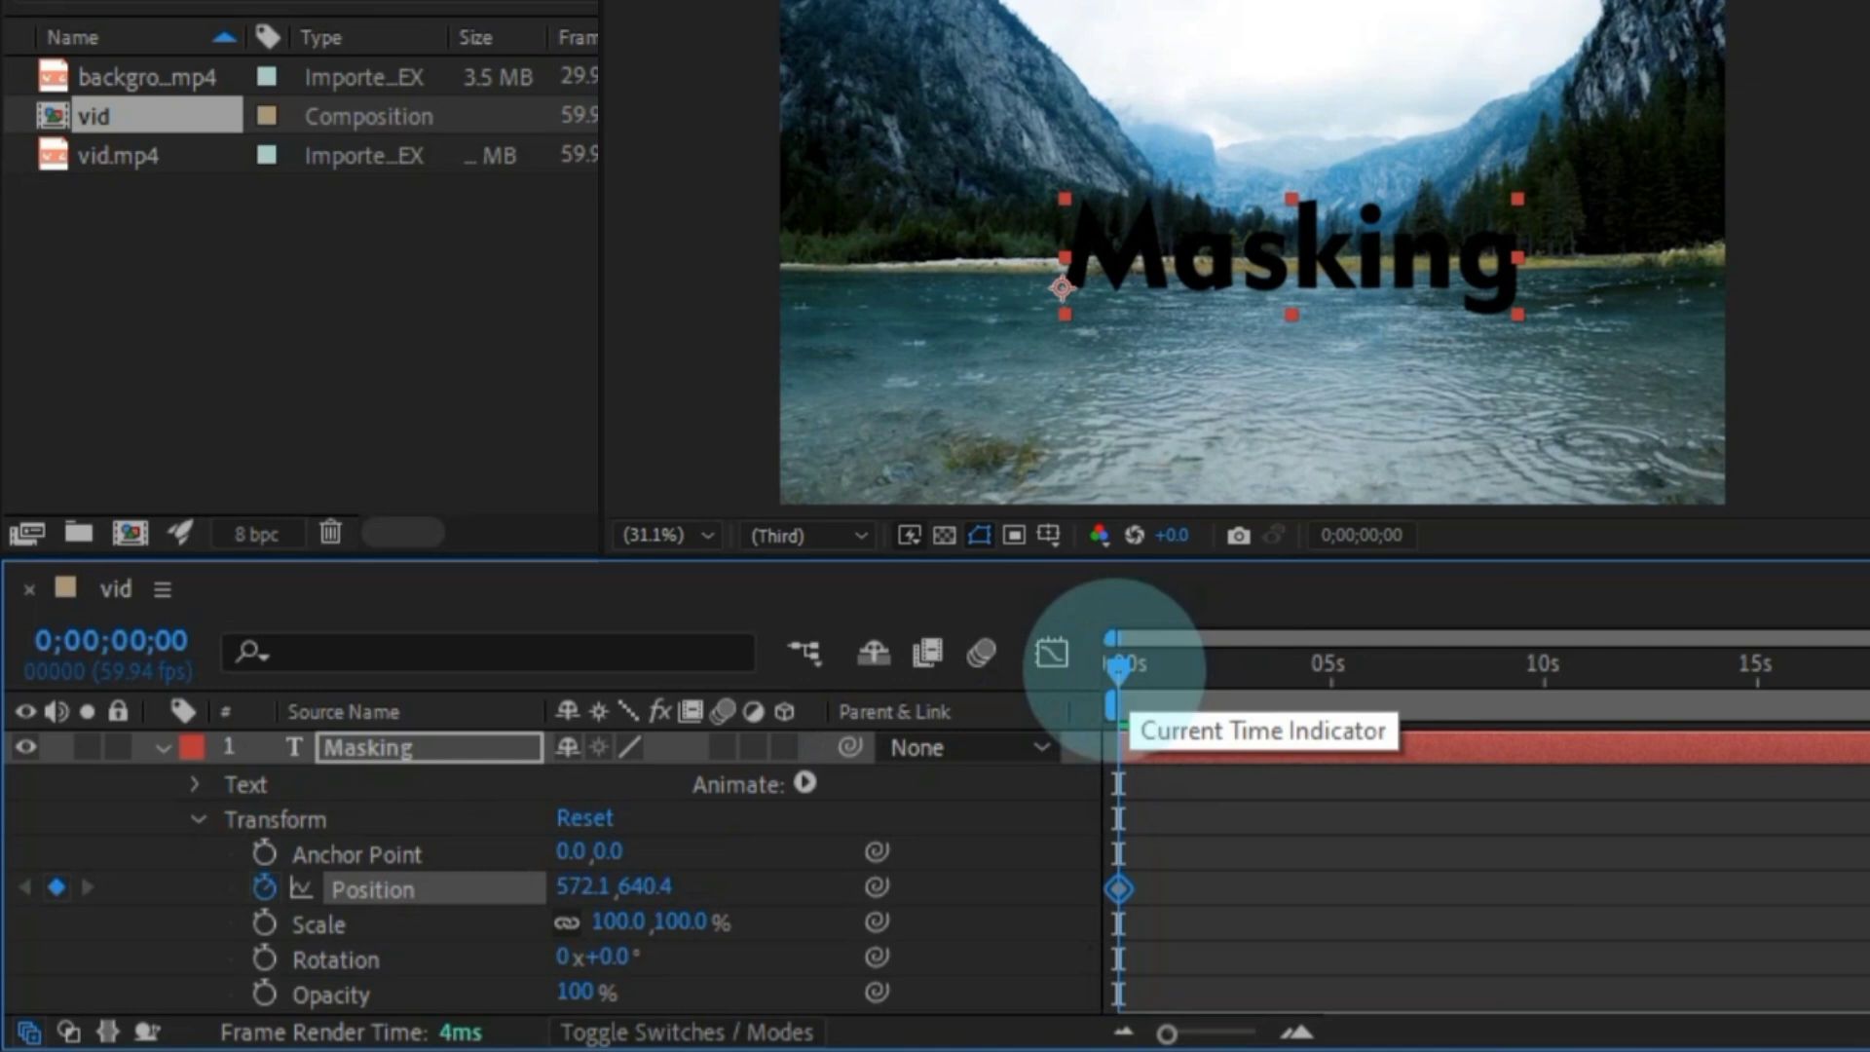
# Keyframe the text rising to 590.1, 213.4 at about 2s, then preview the animation.
pyautogui.moveTo(1120, 668); pyautogui.dragTo(1211, 672)
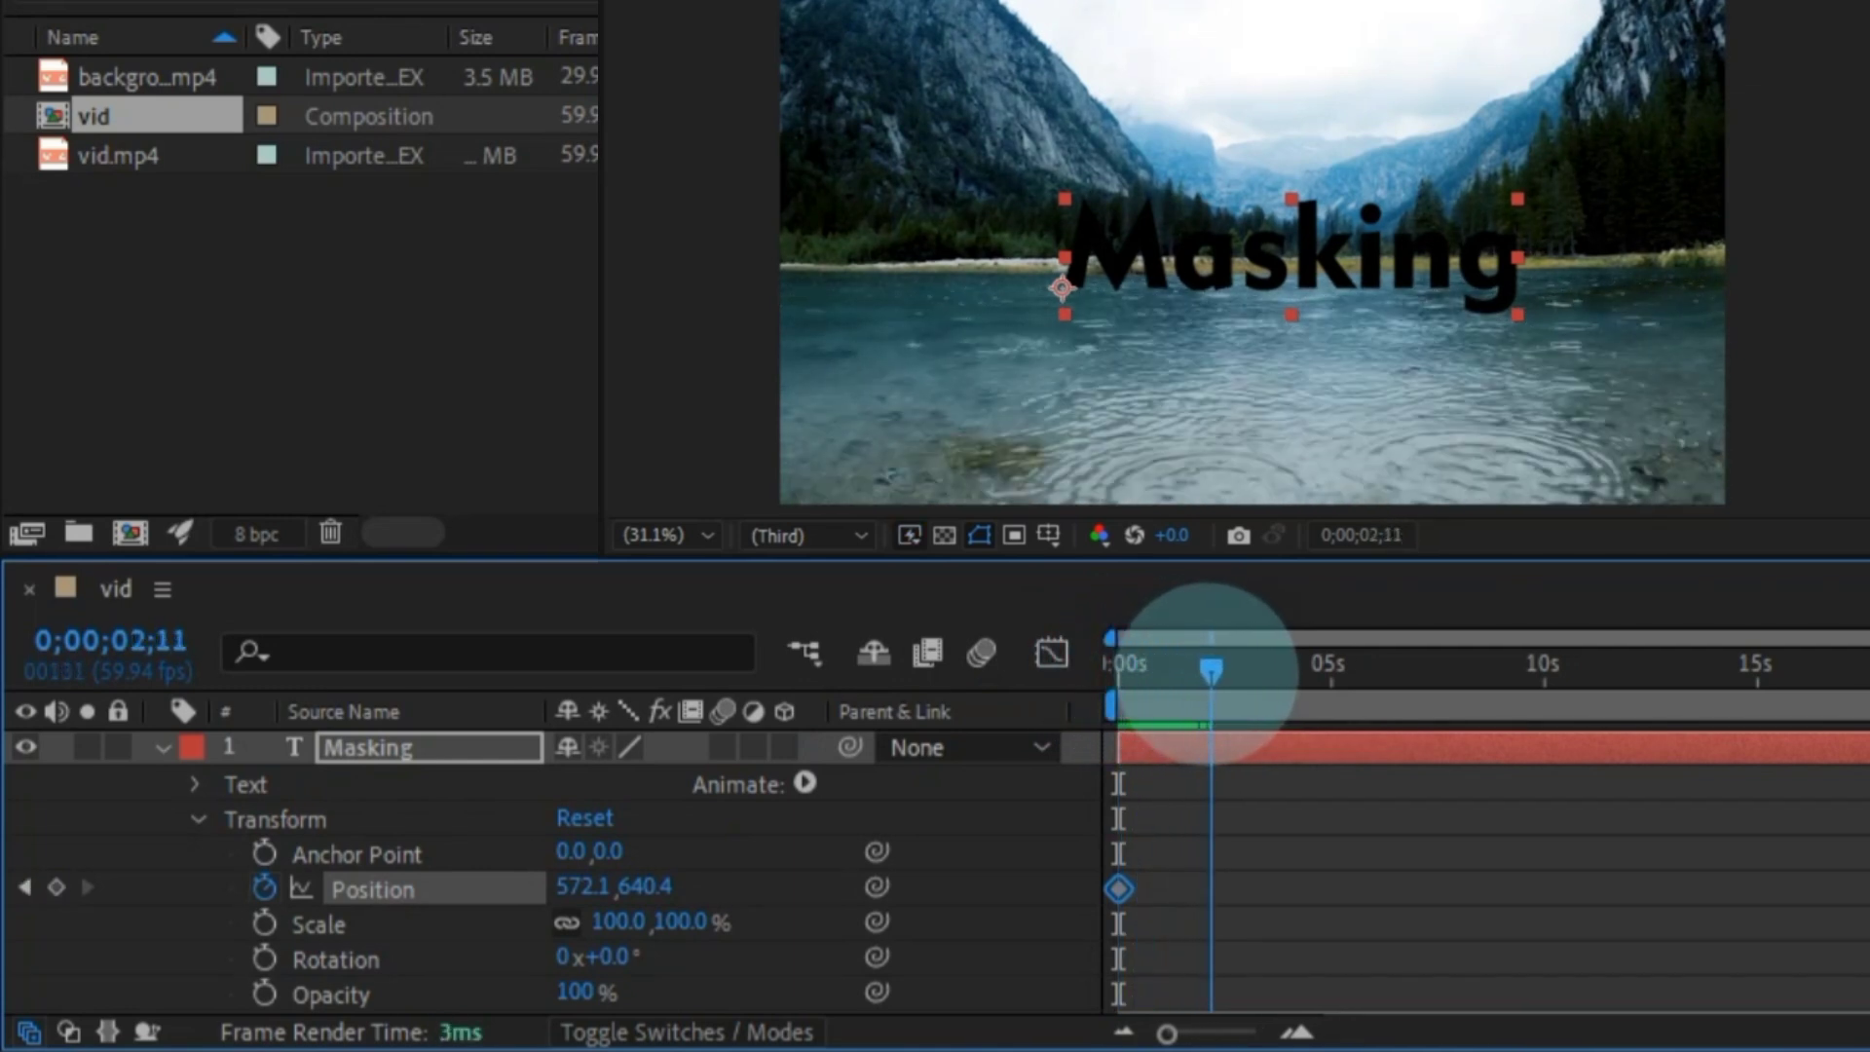
pyautogui.moveTo(644, 886); pyautogui.dragTo(5, 905)
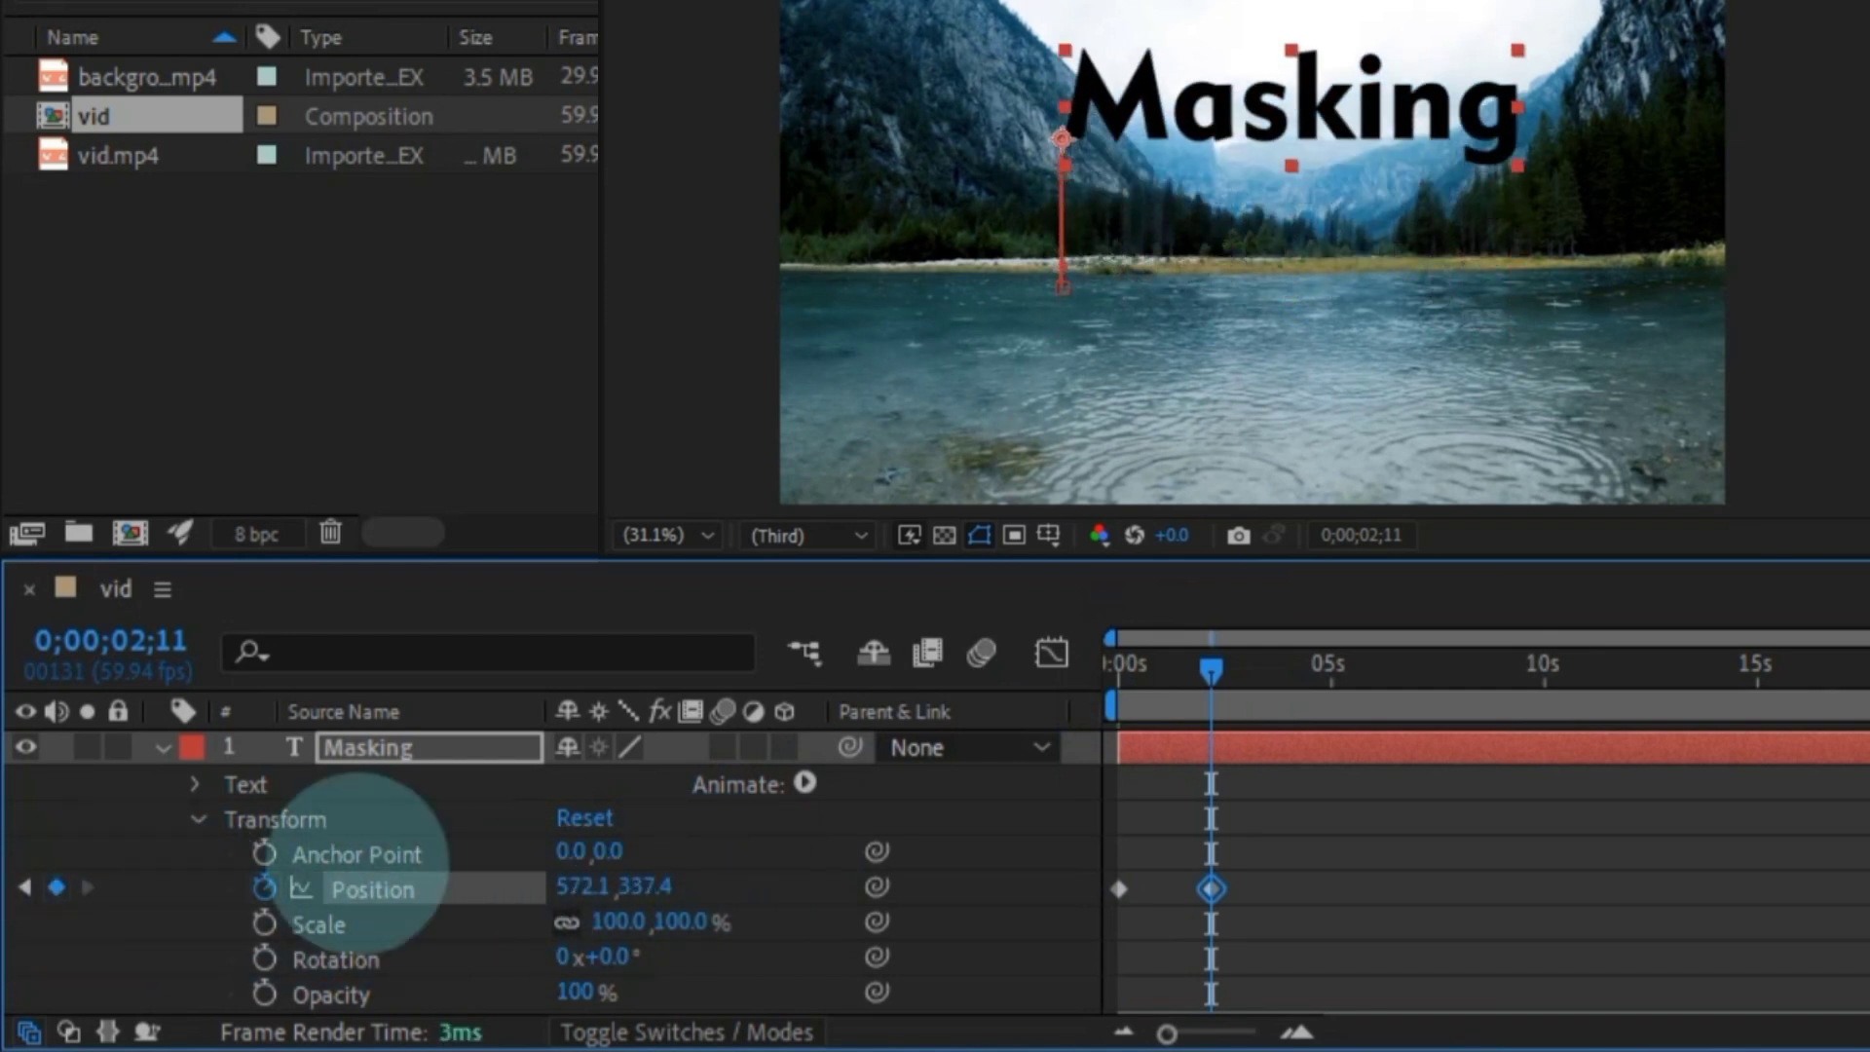
pyautogui.moveTo(626, 897); pyautogui.dragTo(402, 891)
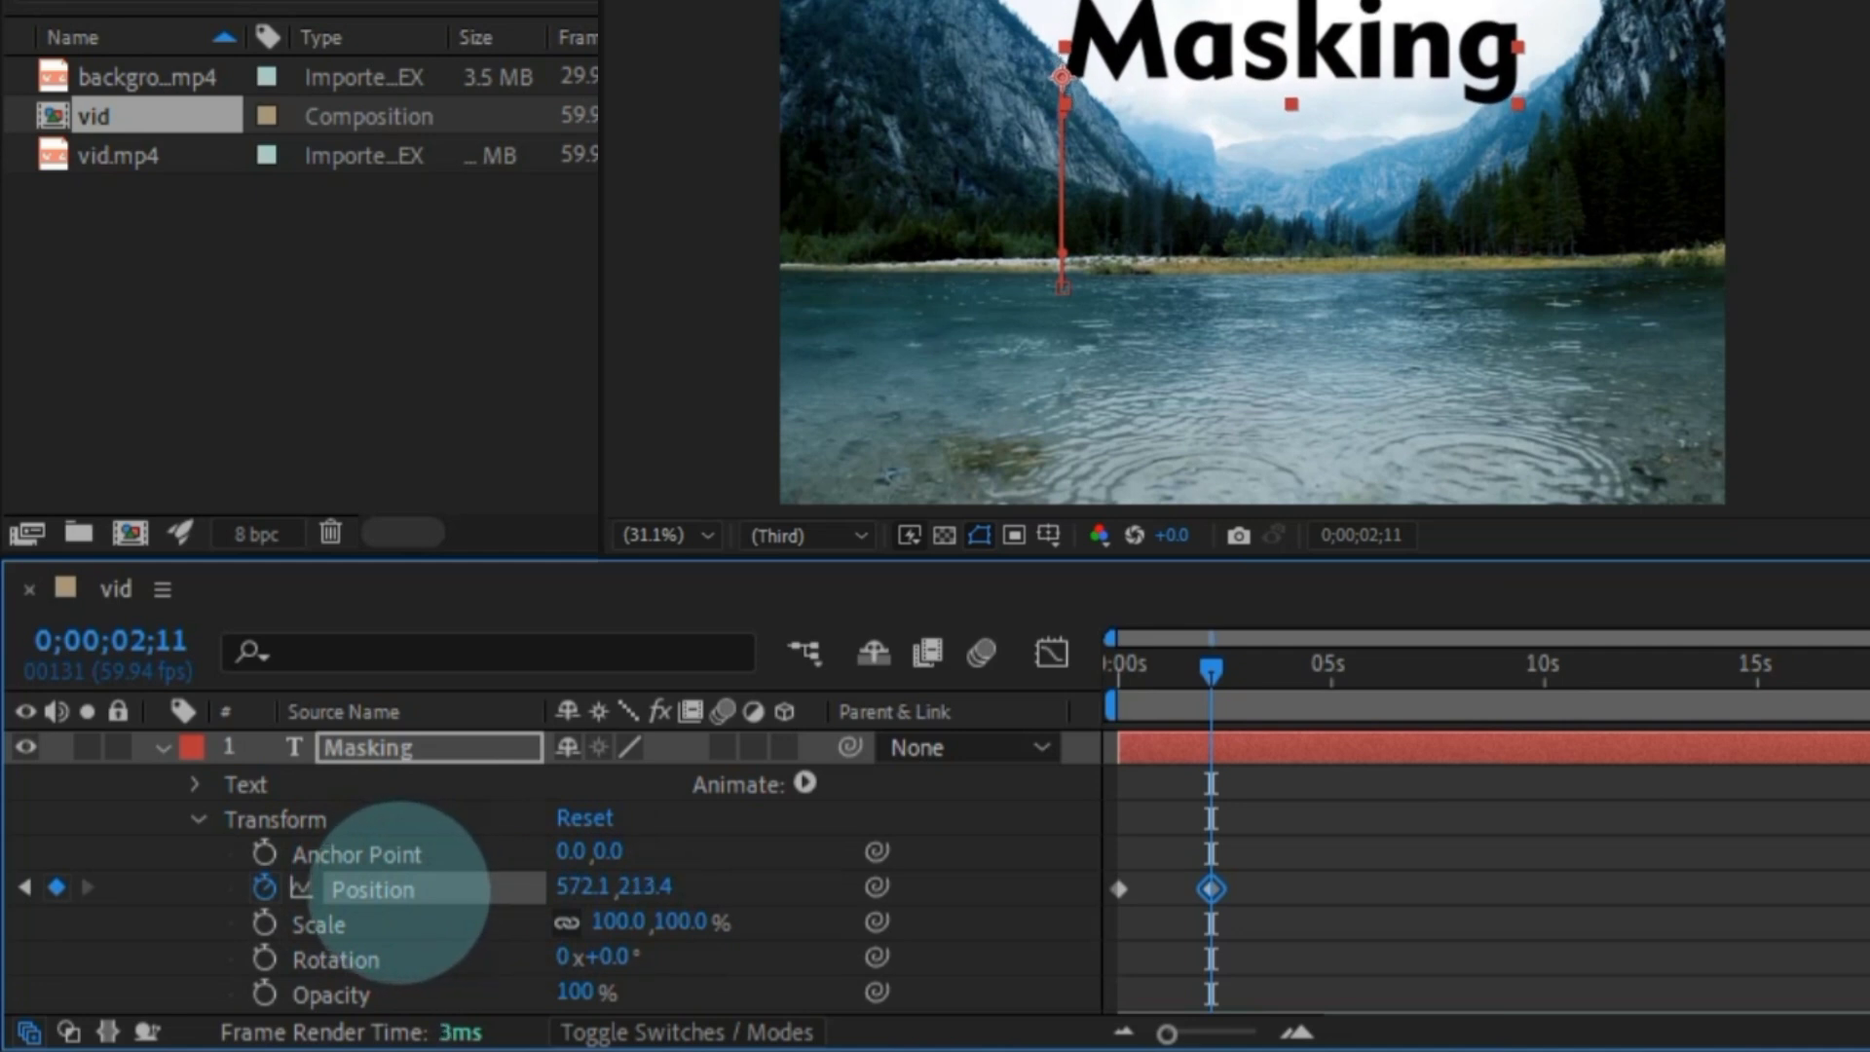
pyautogui.moveTo(596, 886); pyautogui.dragTo(612, 885)
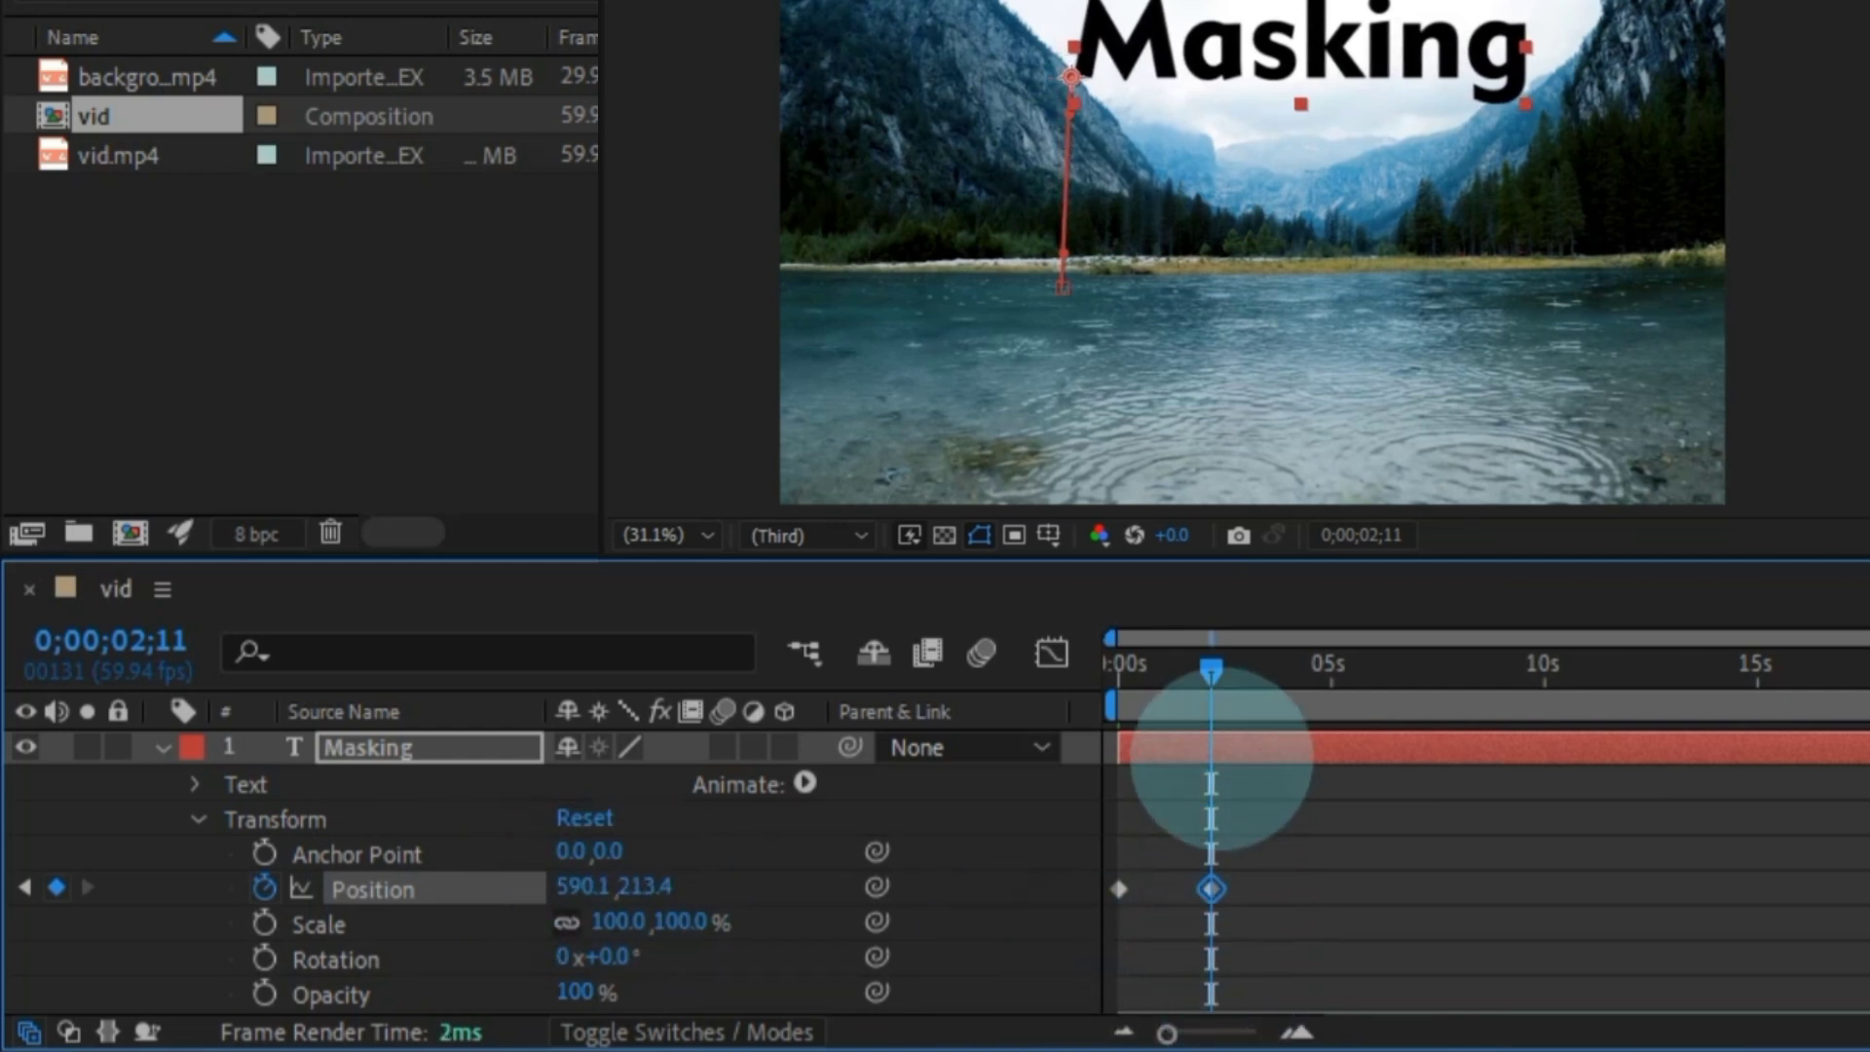
pyautogui.moveTo(1197, 672); pyautogui.dragTo(1072, 701)
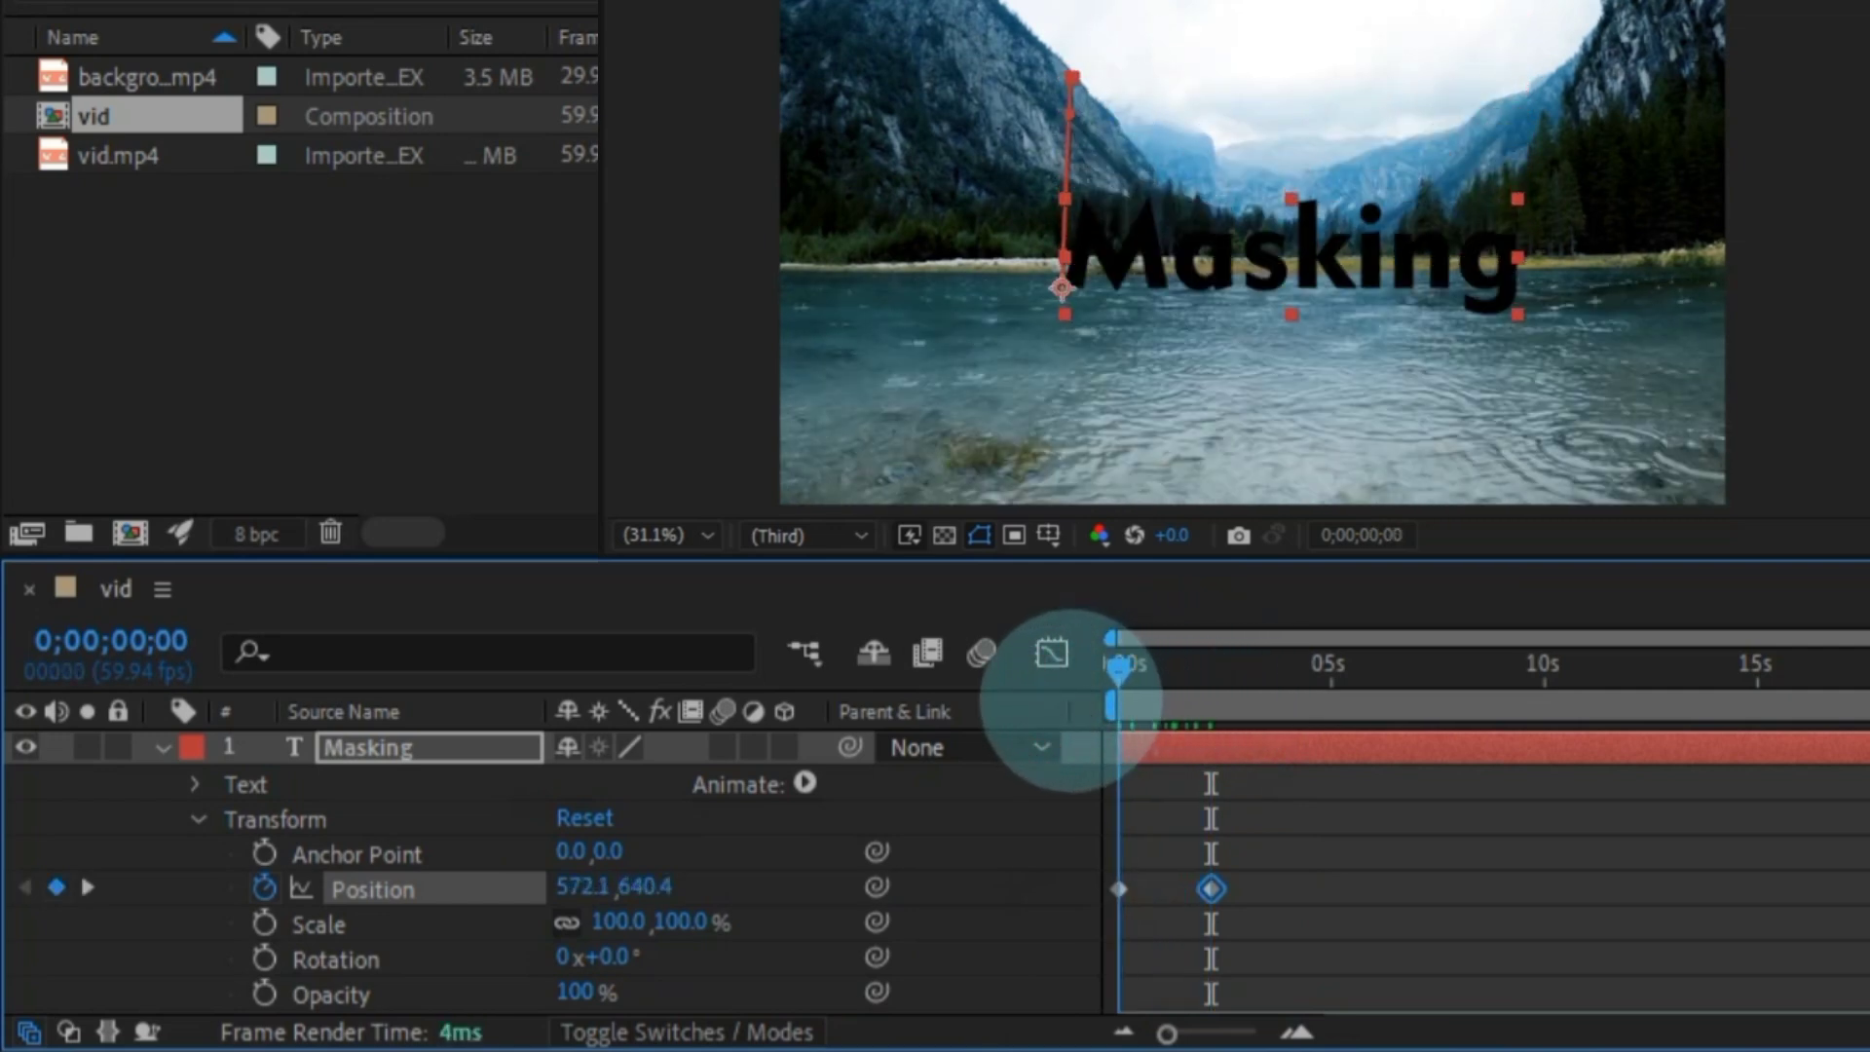
pyautogui.press('space')
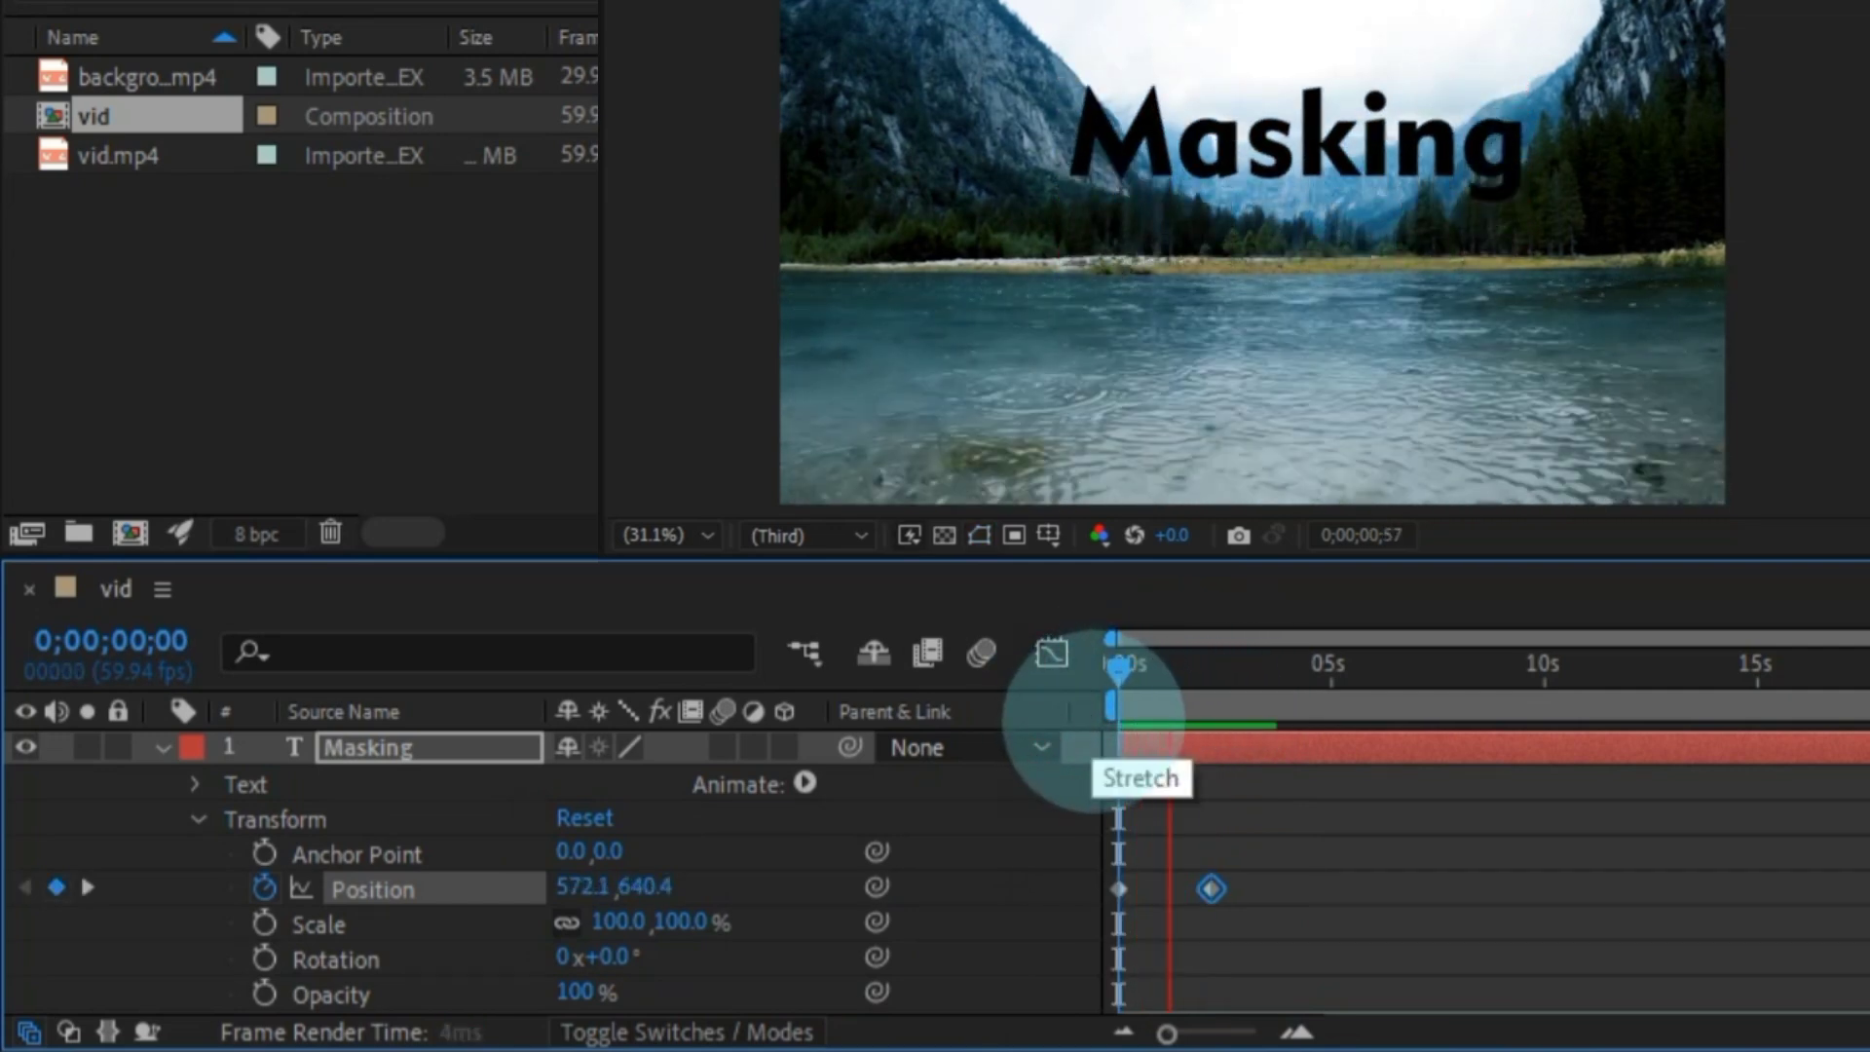
pyautogui.press('space')
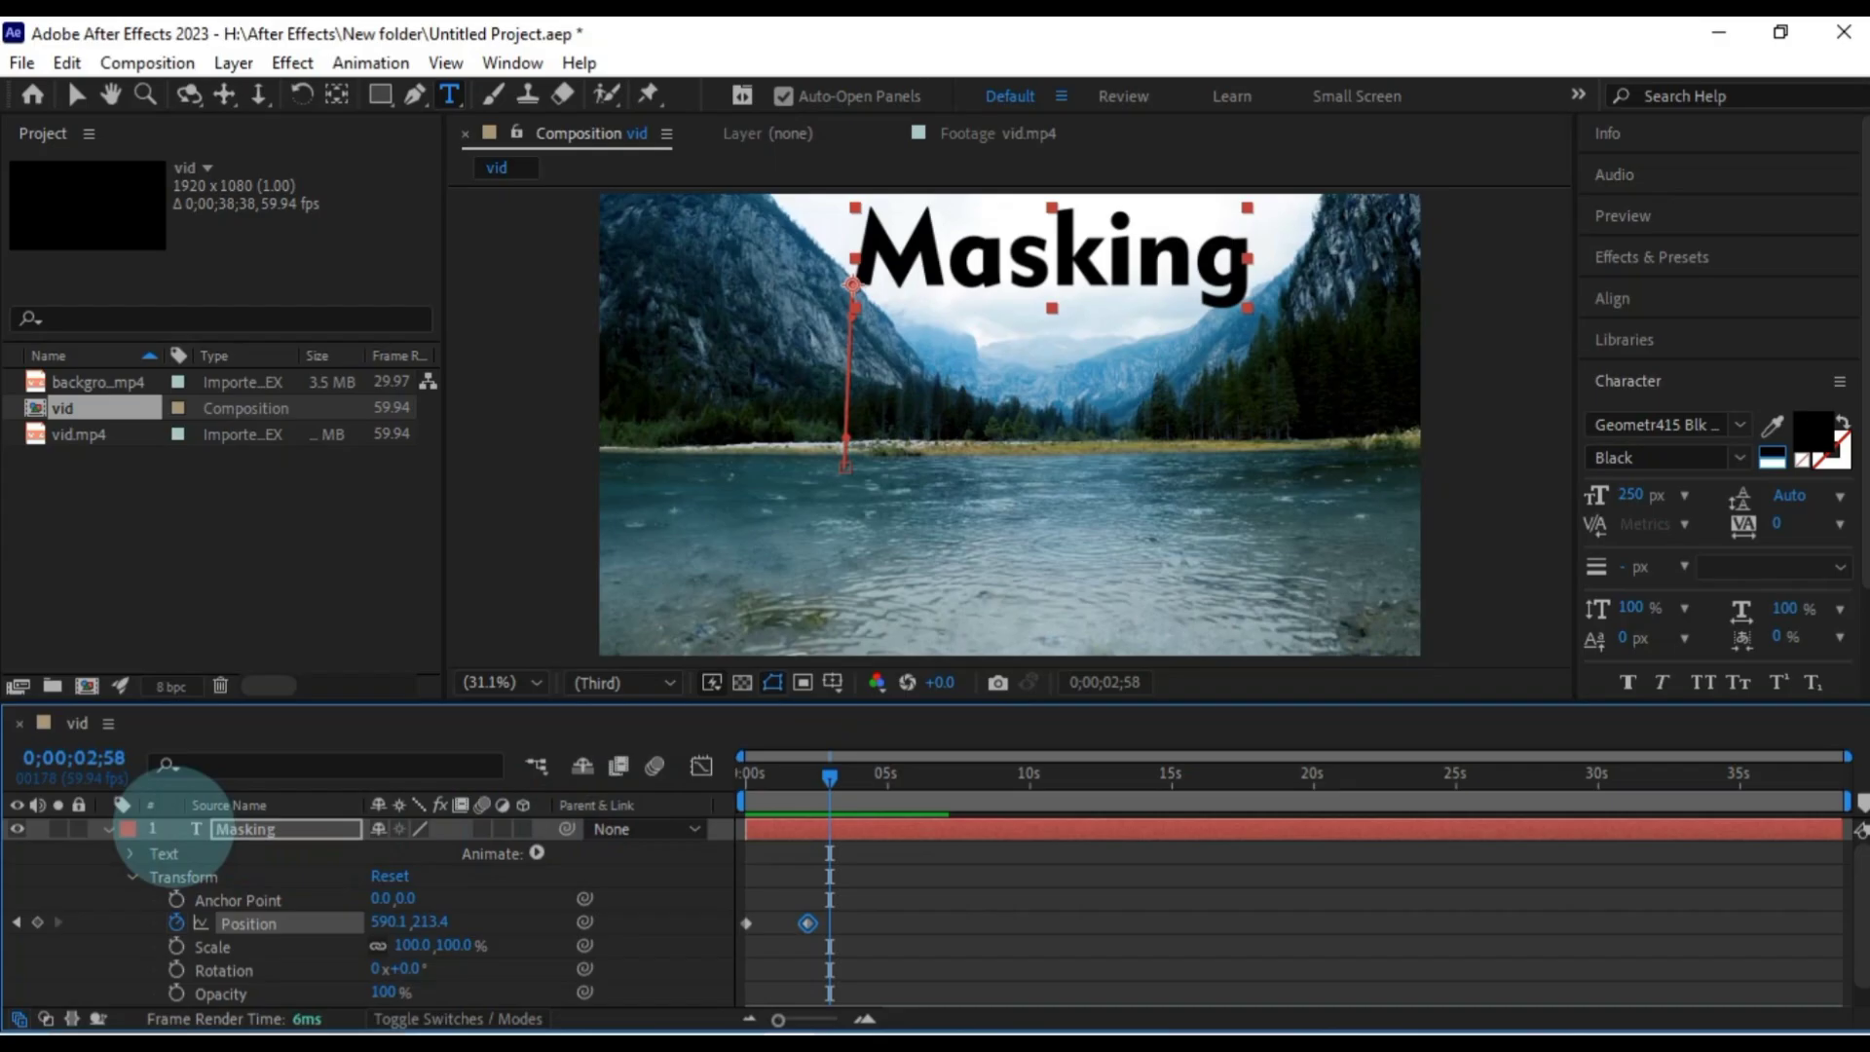
# Collapse the Masking layer and place a second vid.mp4 copy at the top of the timeline.
pyautogui.click(108, 829)
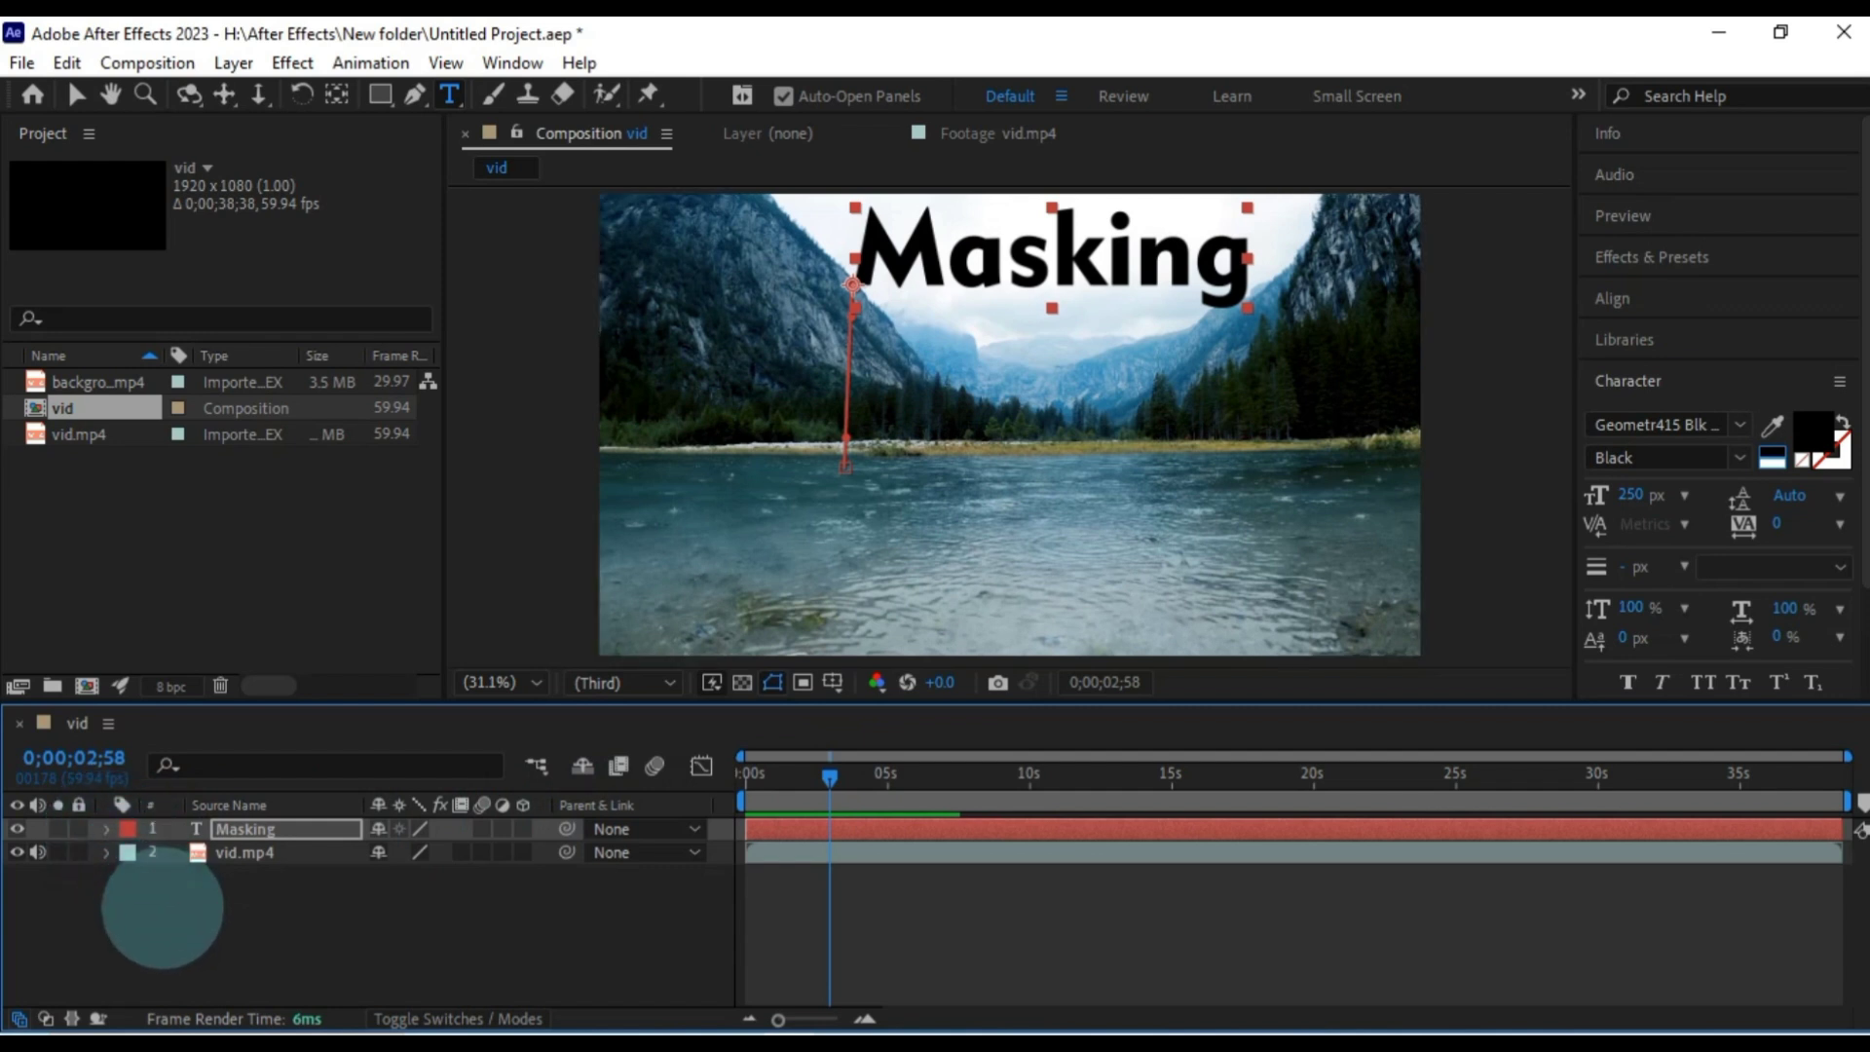
pyautogui.click(162, 908)
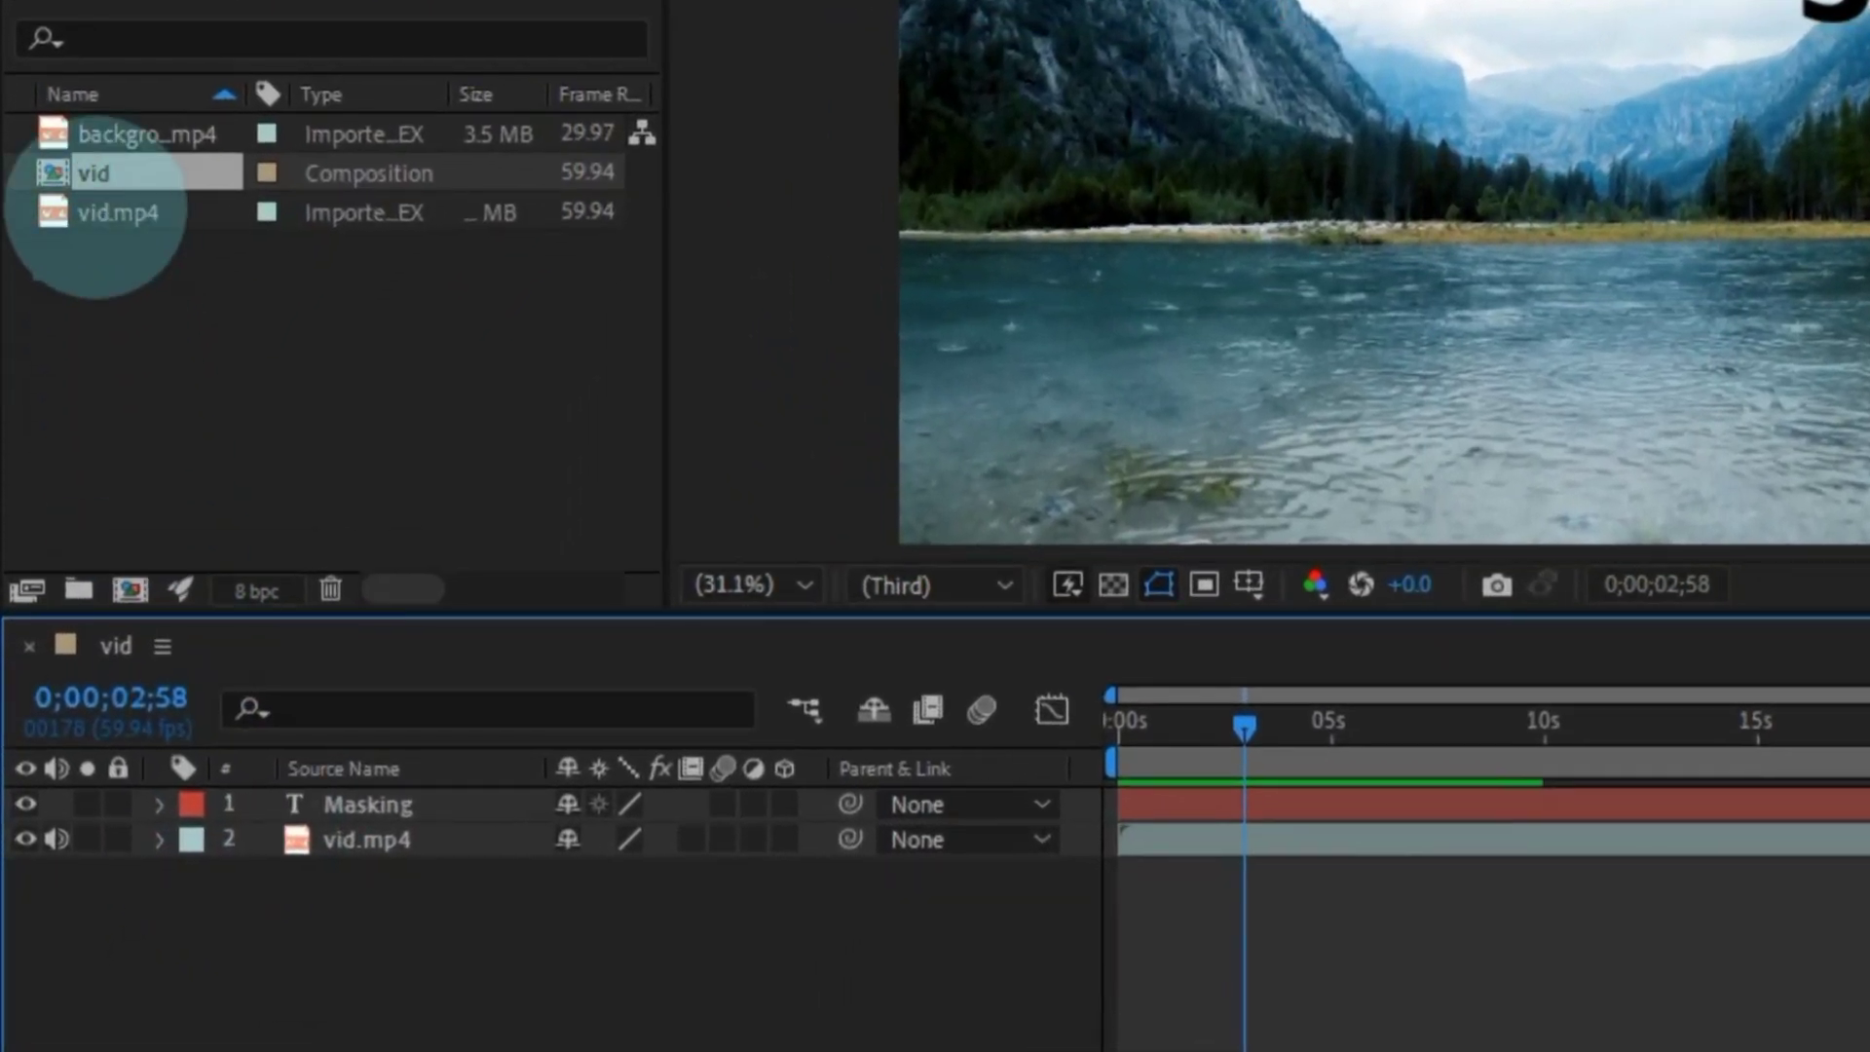
pyautogui.moveTo(95, 212); pyautogui.dragTo(345, 769)
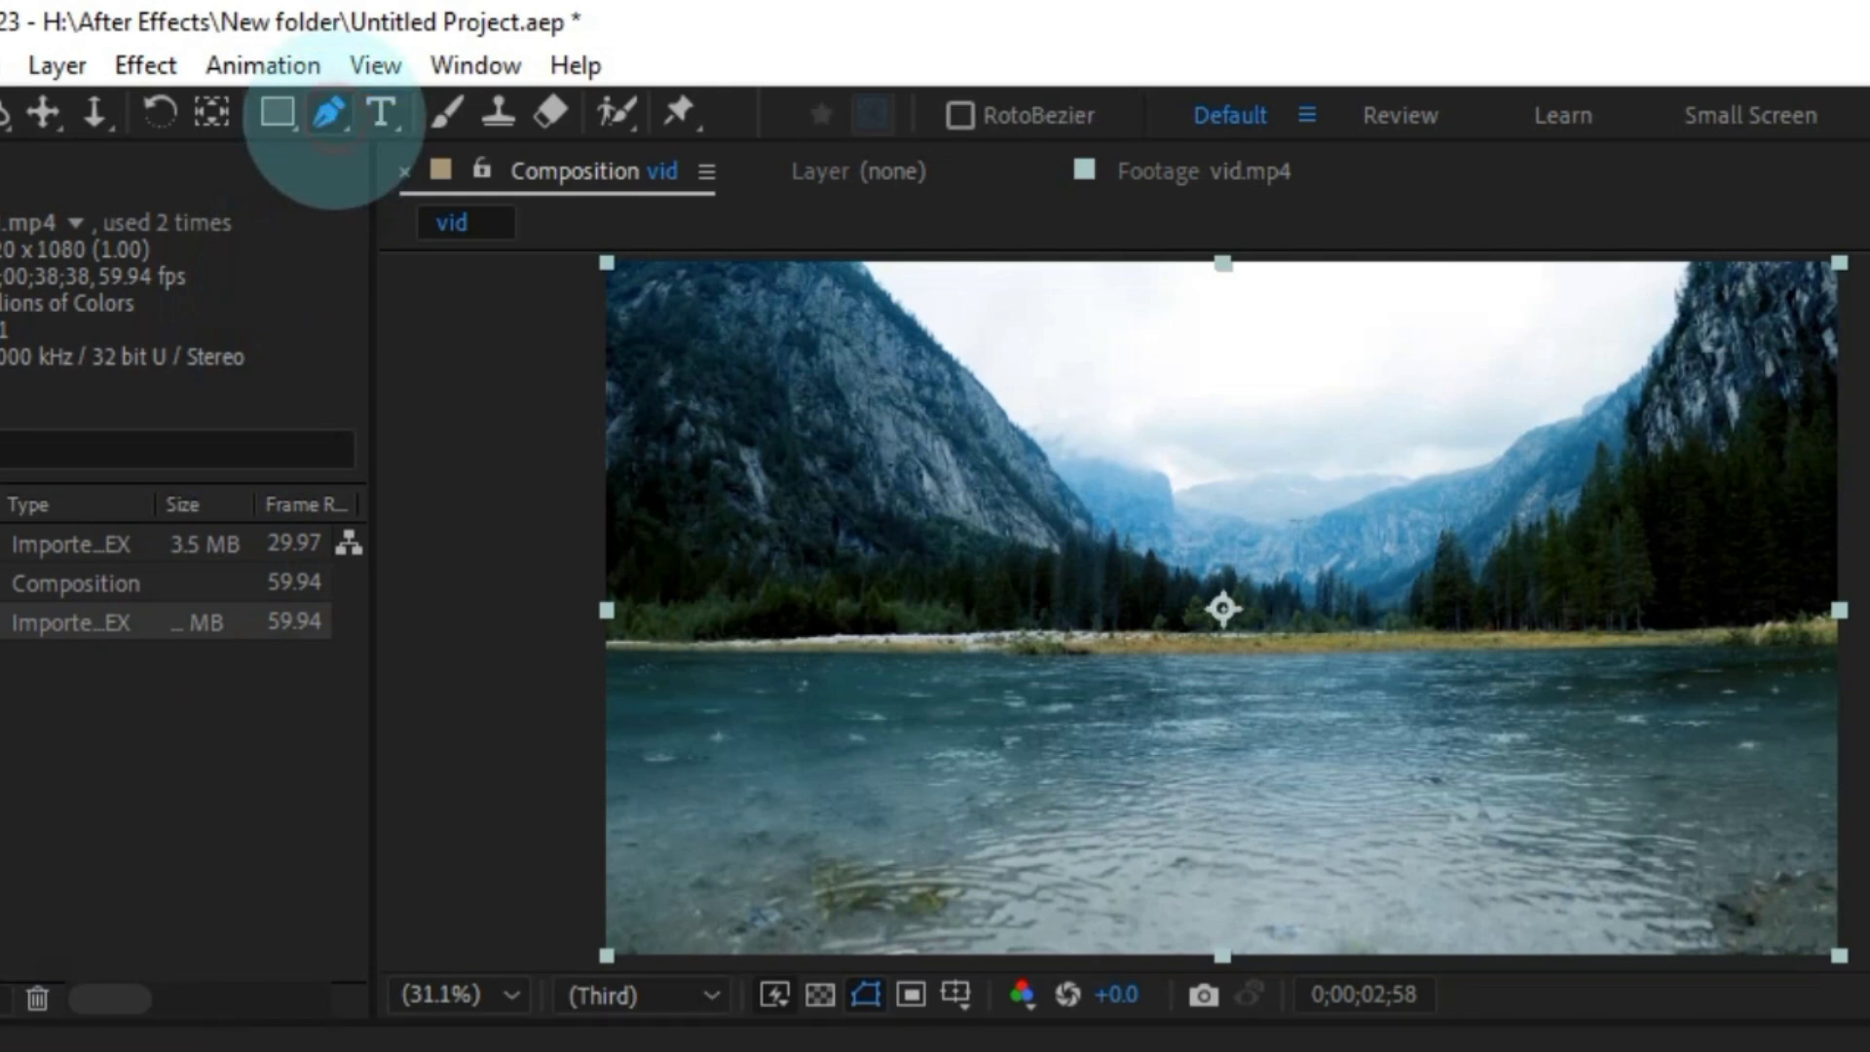
# View at 100% and start the new mask with four points along the treeline.
pyautogui.press('/')
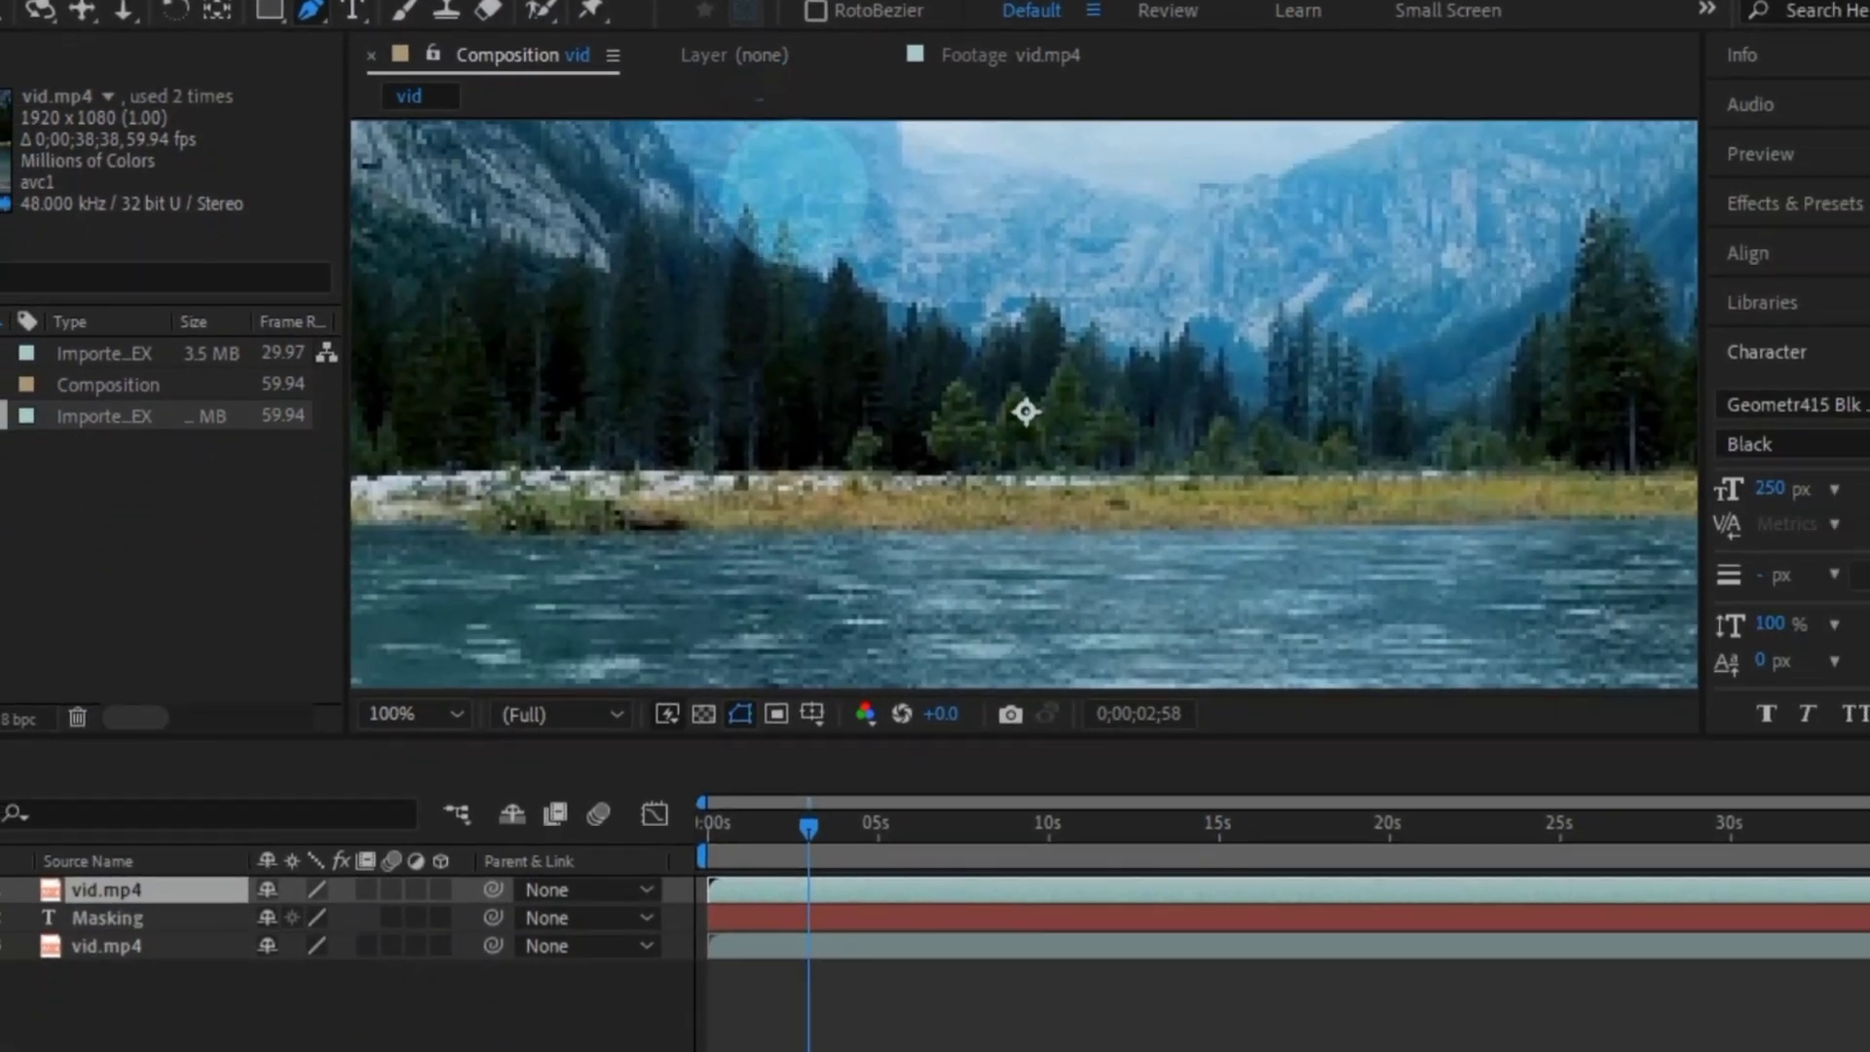
pyautogui.moveTo(1025, 411); pyautogui.dragTo(1247, 682)
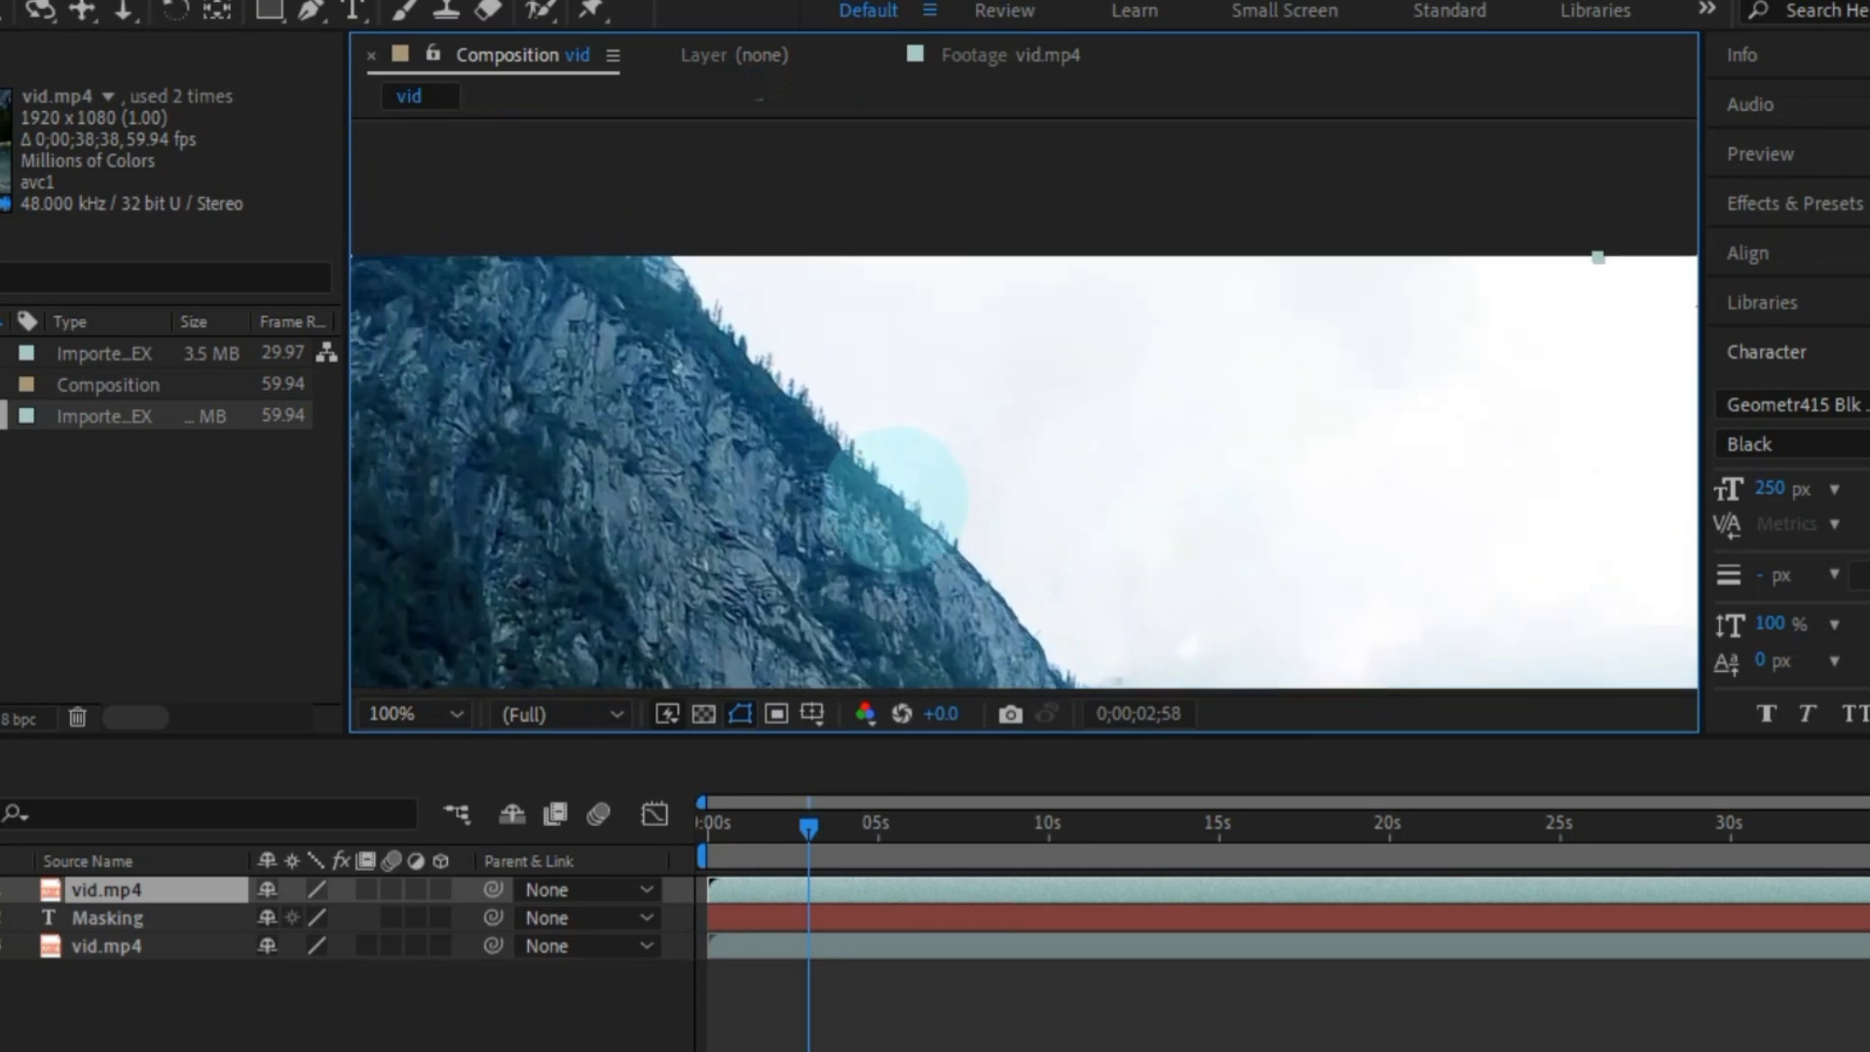
pyautogui.moveTo(896, 497); pyautogui.dragTo(879, 478)
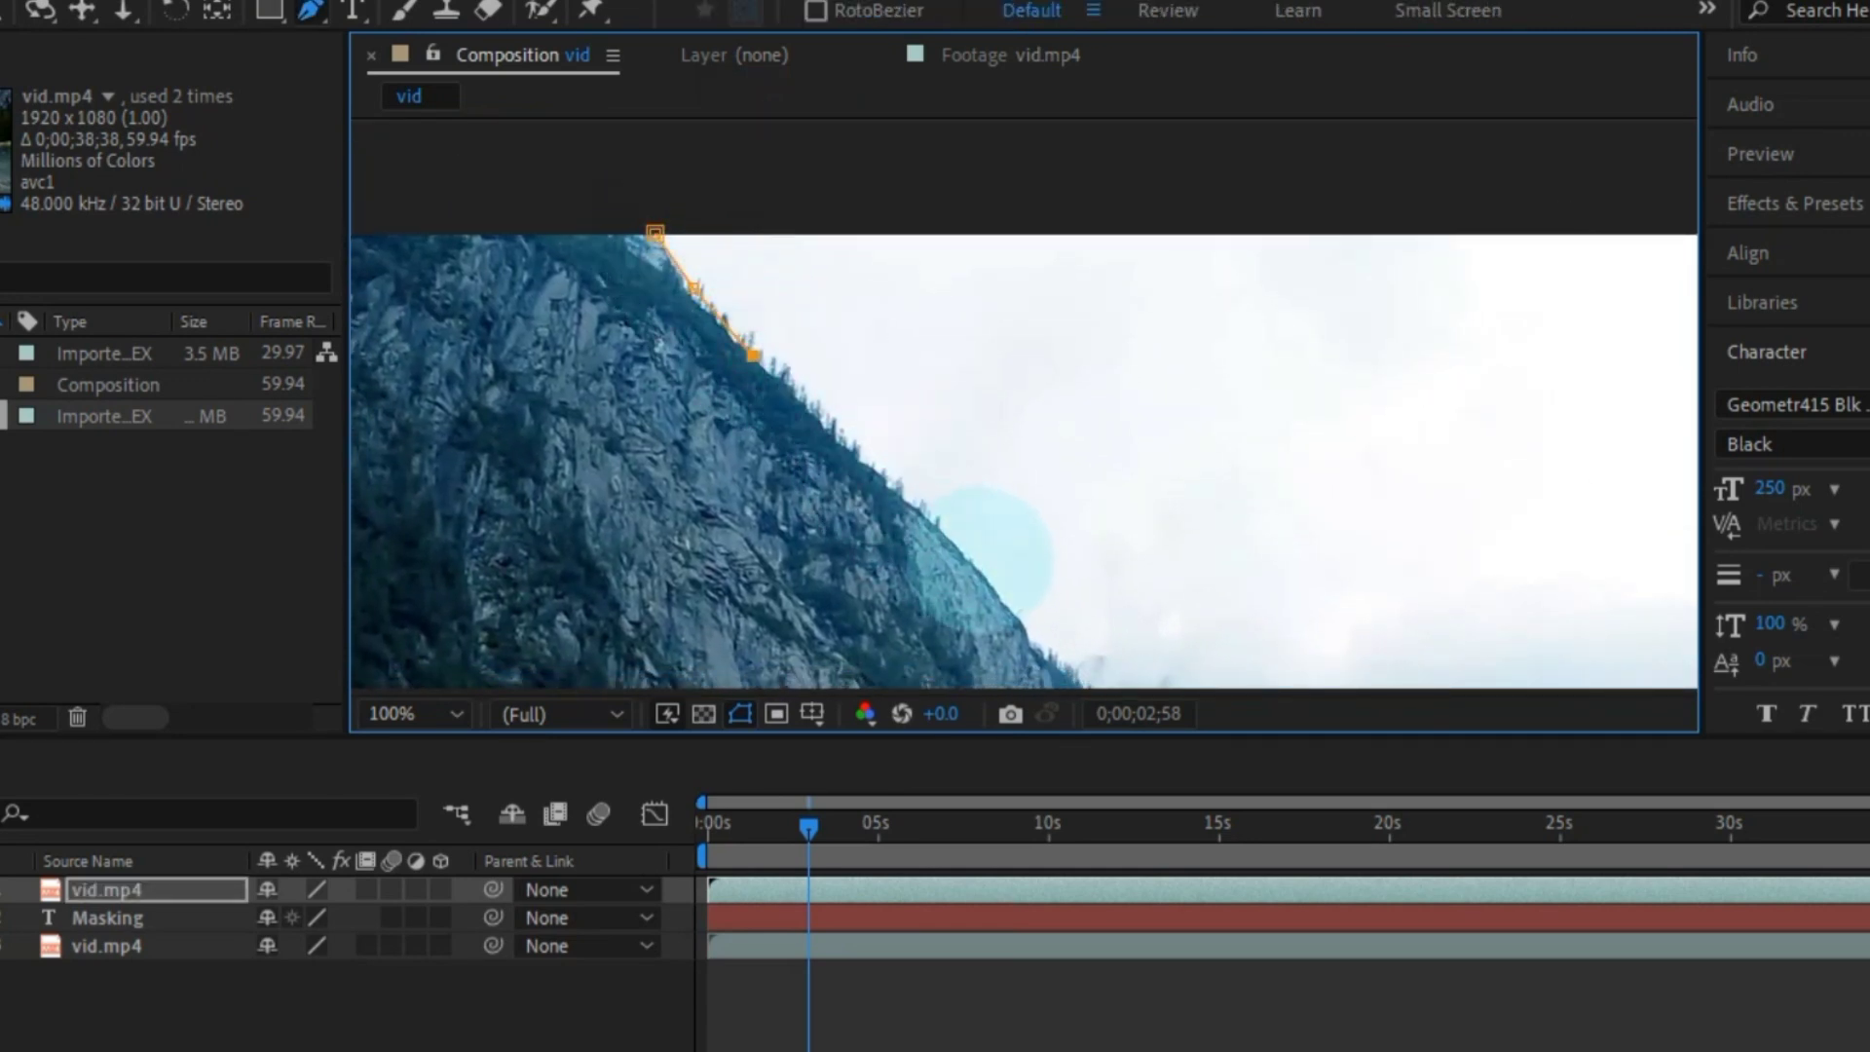
pyautogui.moveTo(1126, 596); pyautogui.dragTo(918, 331)
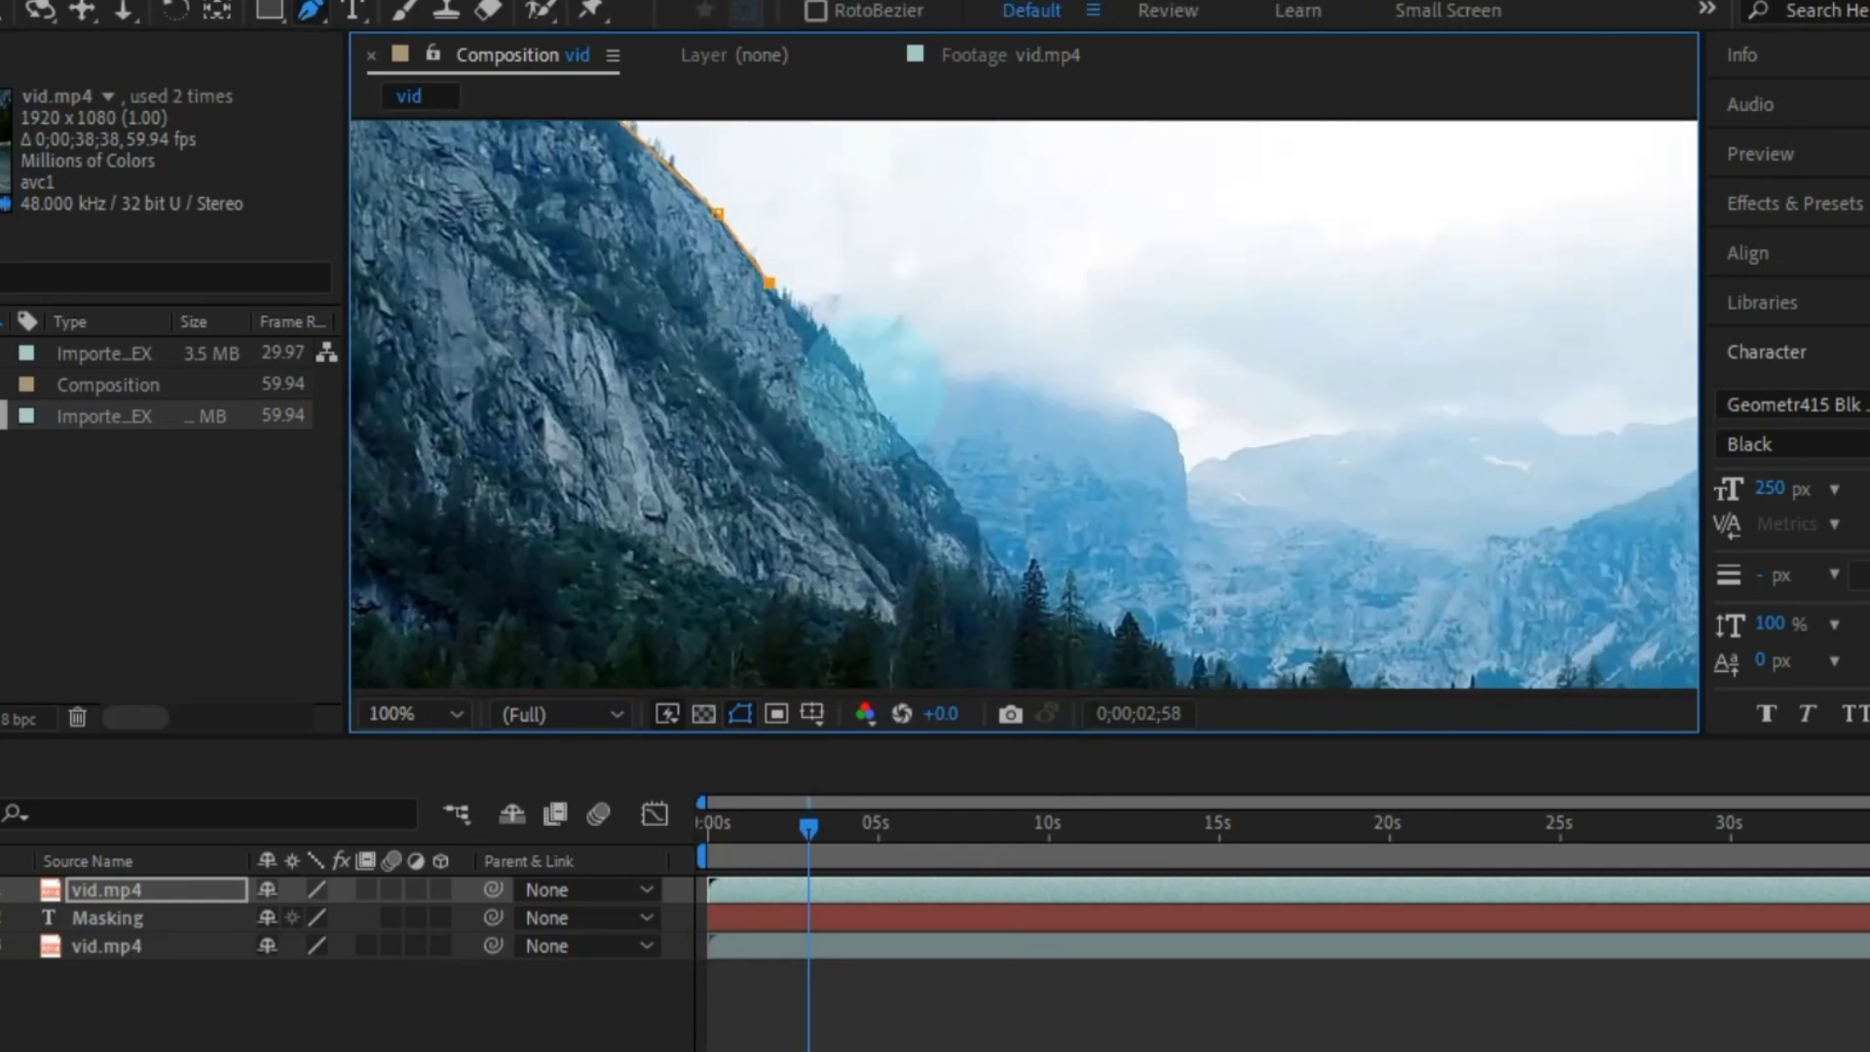
pyautogui.moveTo(963, 503); pyautogui.dragTo(819, 397)
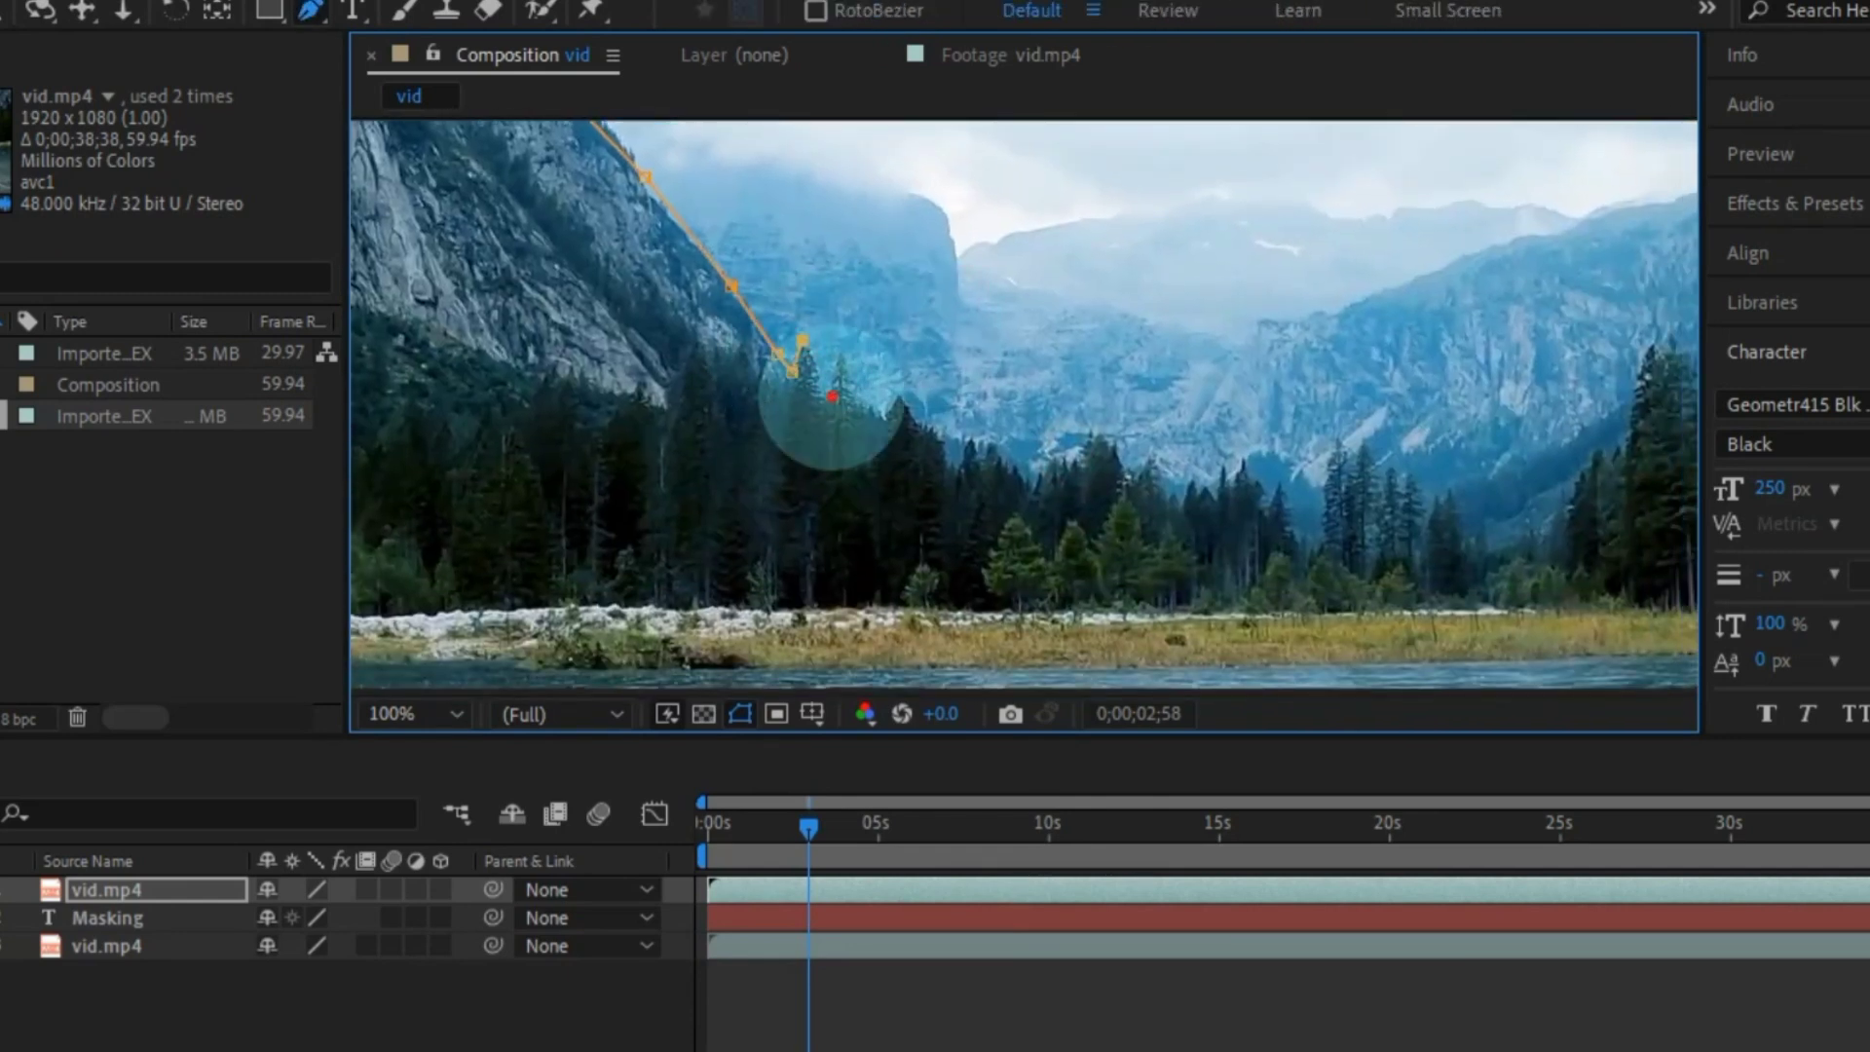
pyautogui.click(1026, 480)
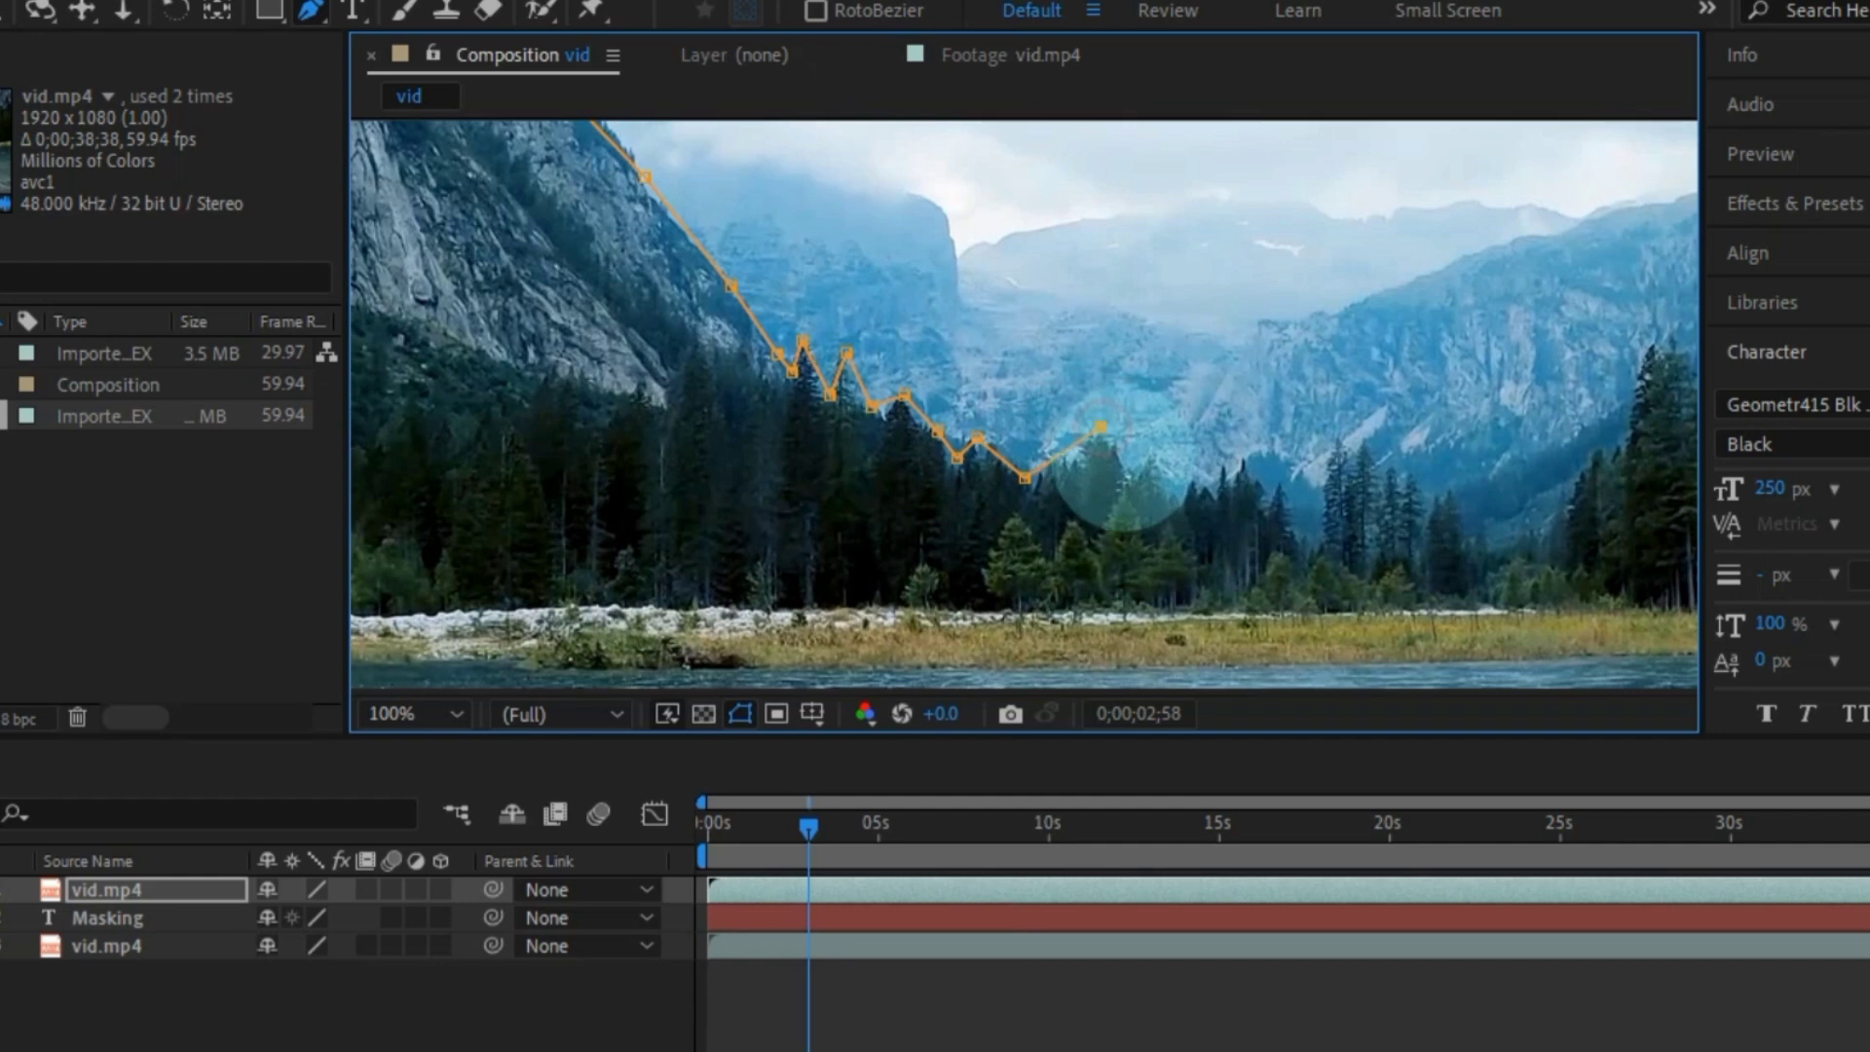
pyautogui.click(1102, 430)
pyautogui.click(1131, 478)
pyautogui.click(1151, 456)
# Continue the mask with seven more points along the treeline and ridge.
pyautogui.moveTo(1184, 497); pyautogui.dragTo(908, 516)
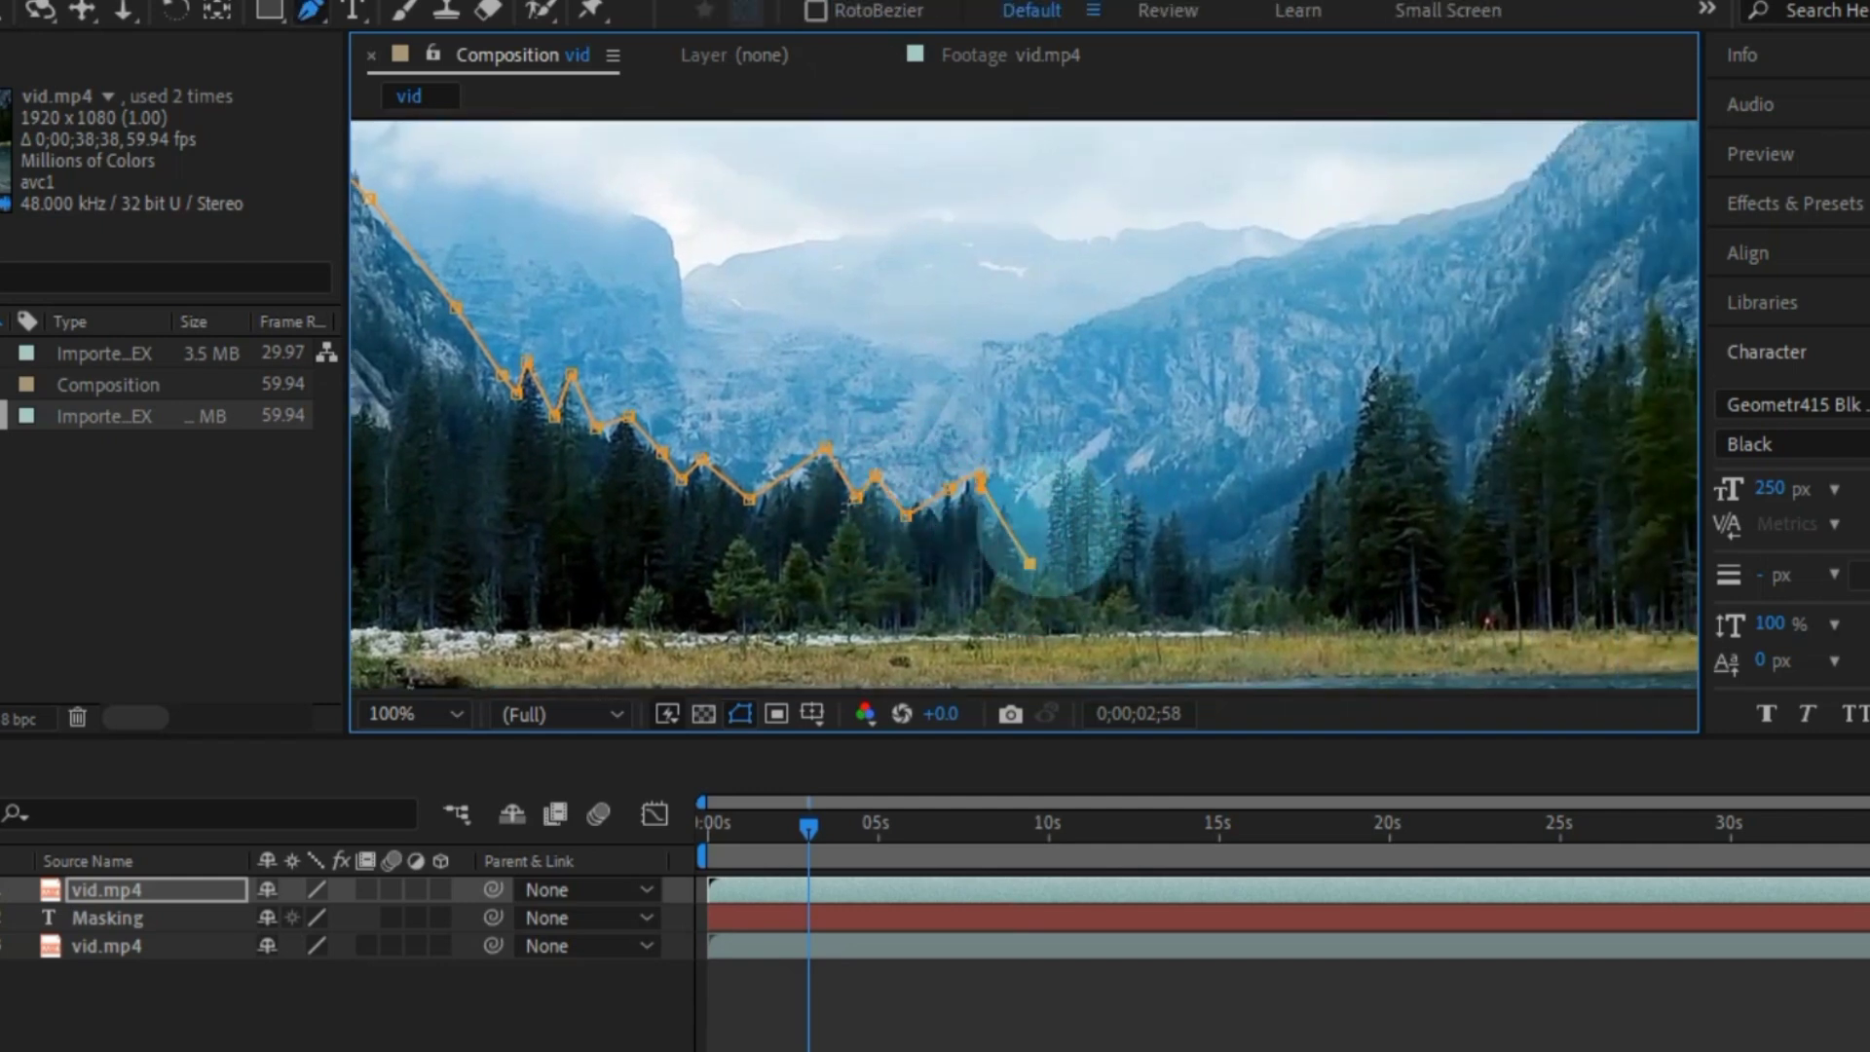
pyautogui.click(1069, 453)
pyautogui.click(1194, 570)
pyautogui.click(1288, 536)
pyautogui.click(1352, 445)
pyautogui.click(1373, 363)
pyautogui.click(1440, 445)
pyautogui.moveTo(1394, 513); pyautogui.dragTo(847, 663)
pyautogui.click(920, 647)
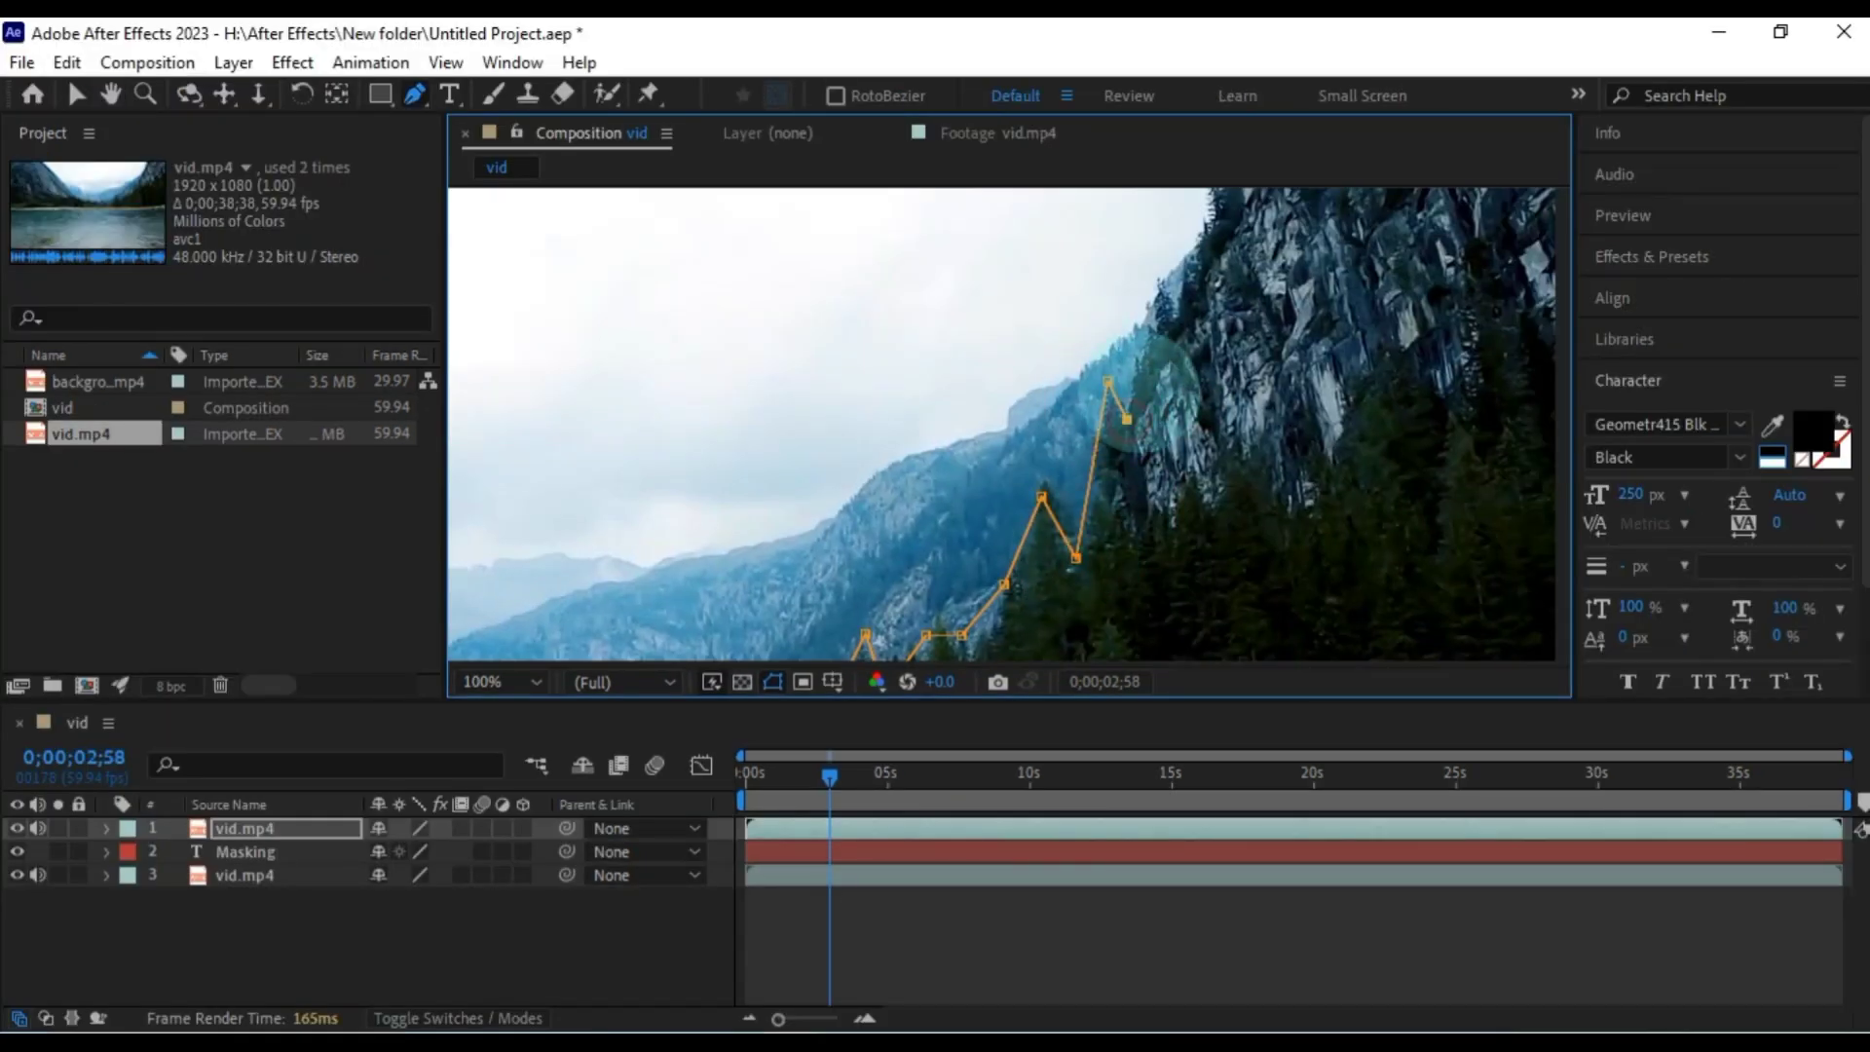
# Follow the ridge up the right cliff, then fit the footage in the viewer.
pyautogui.moveTo(1179, 311); pyautogui.dragTo(1120, 456)
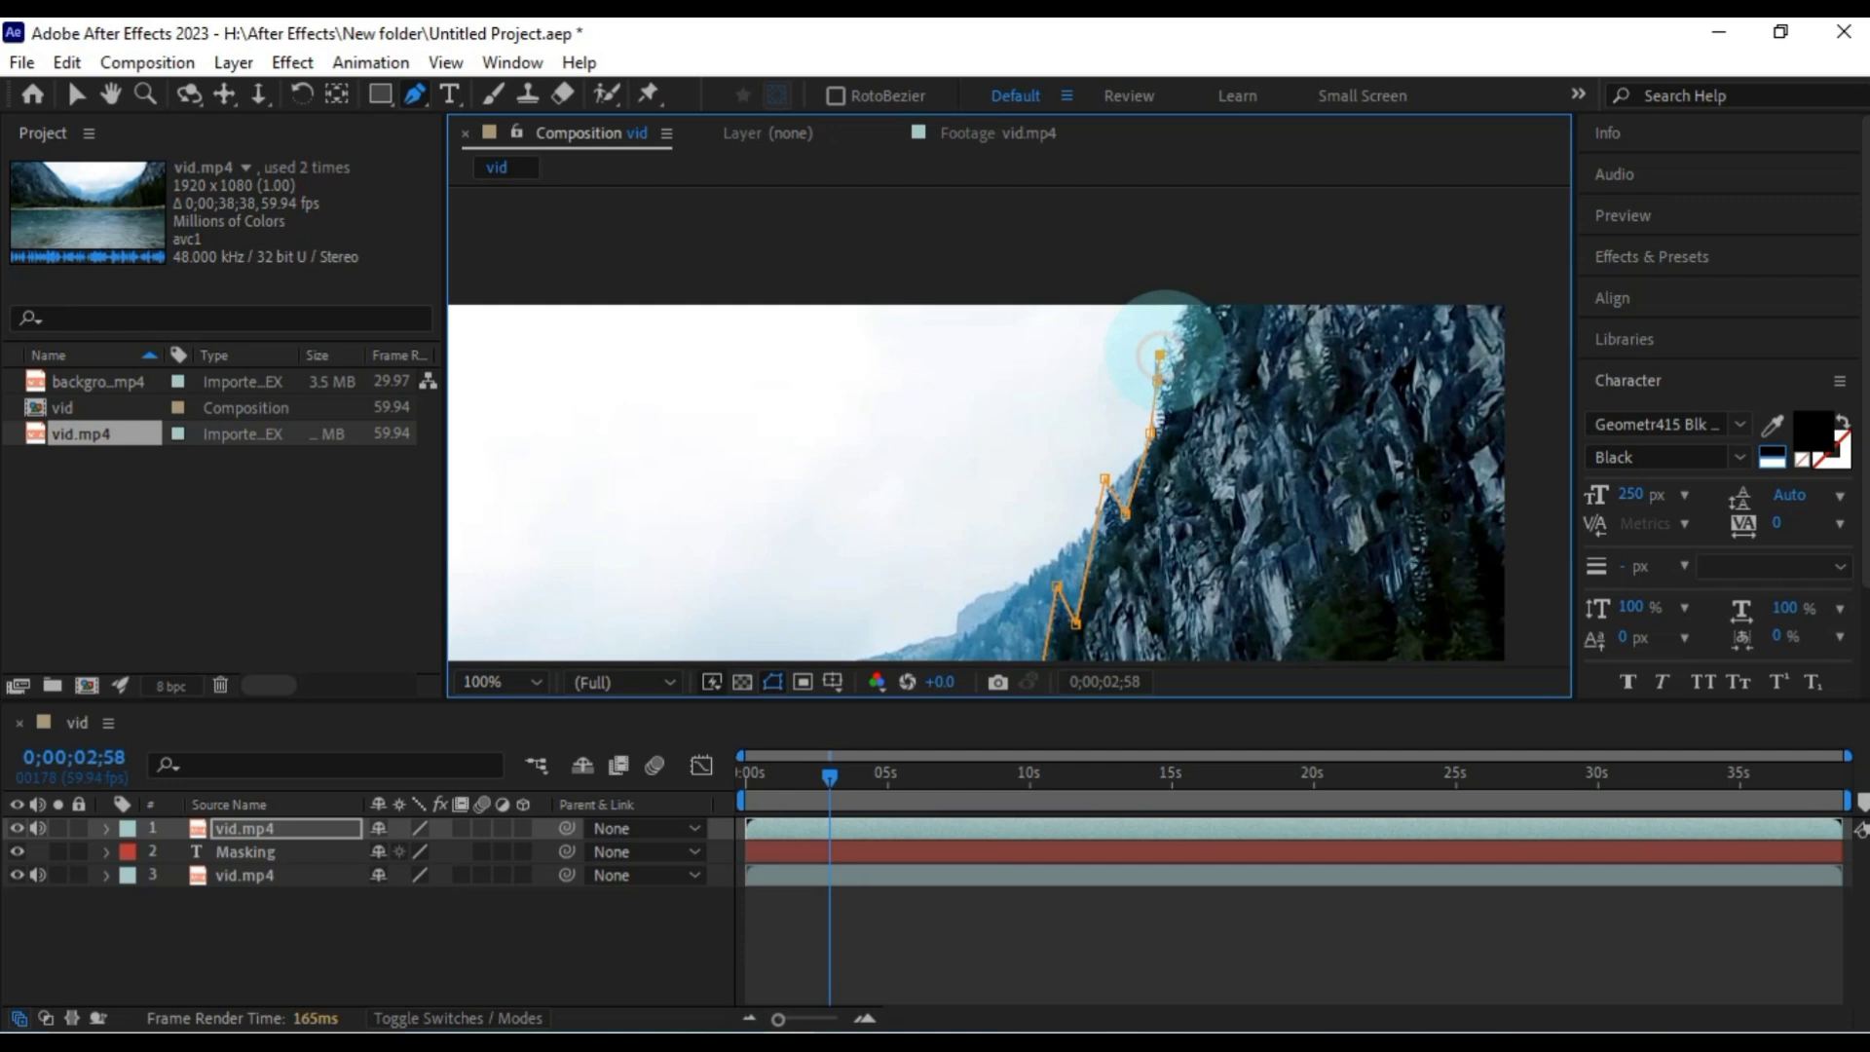
pyautogui.moveTo(1190, 300); pyautogui.dragTo(690, 297)
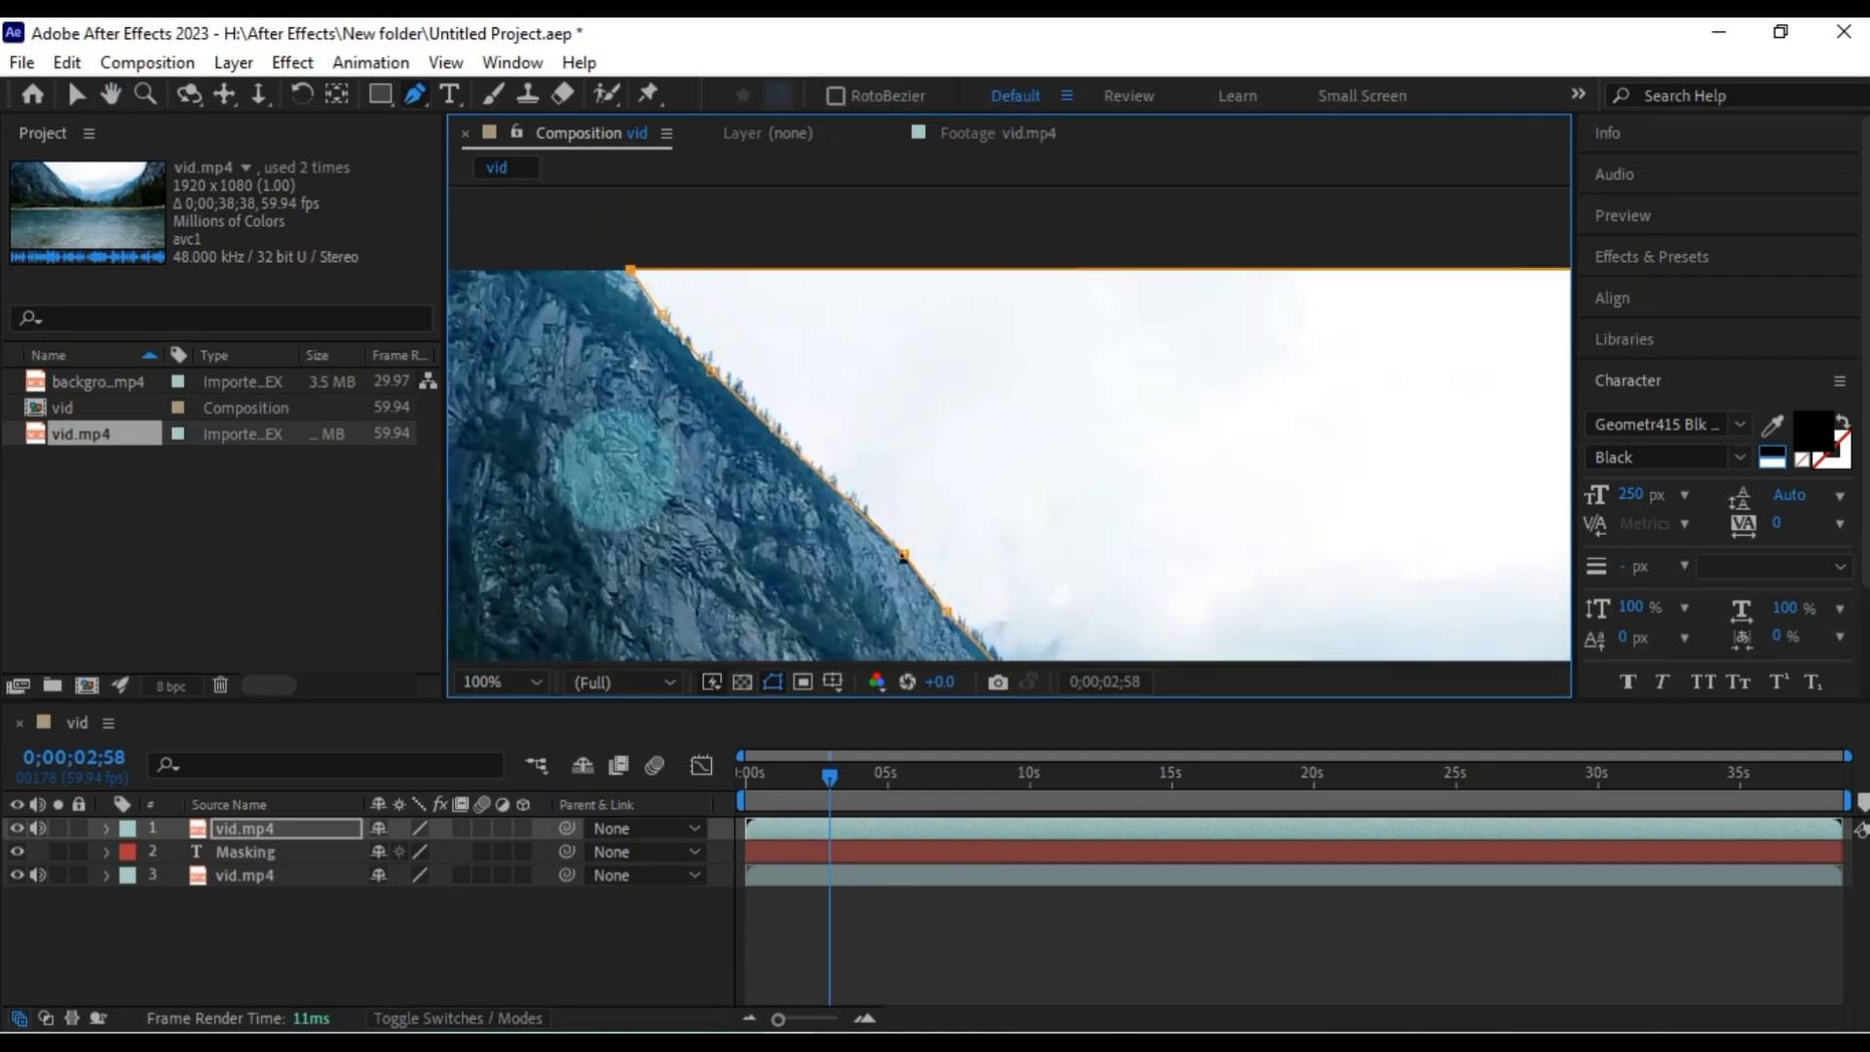
pyautogui.click(501, 682)
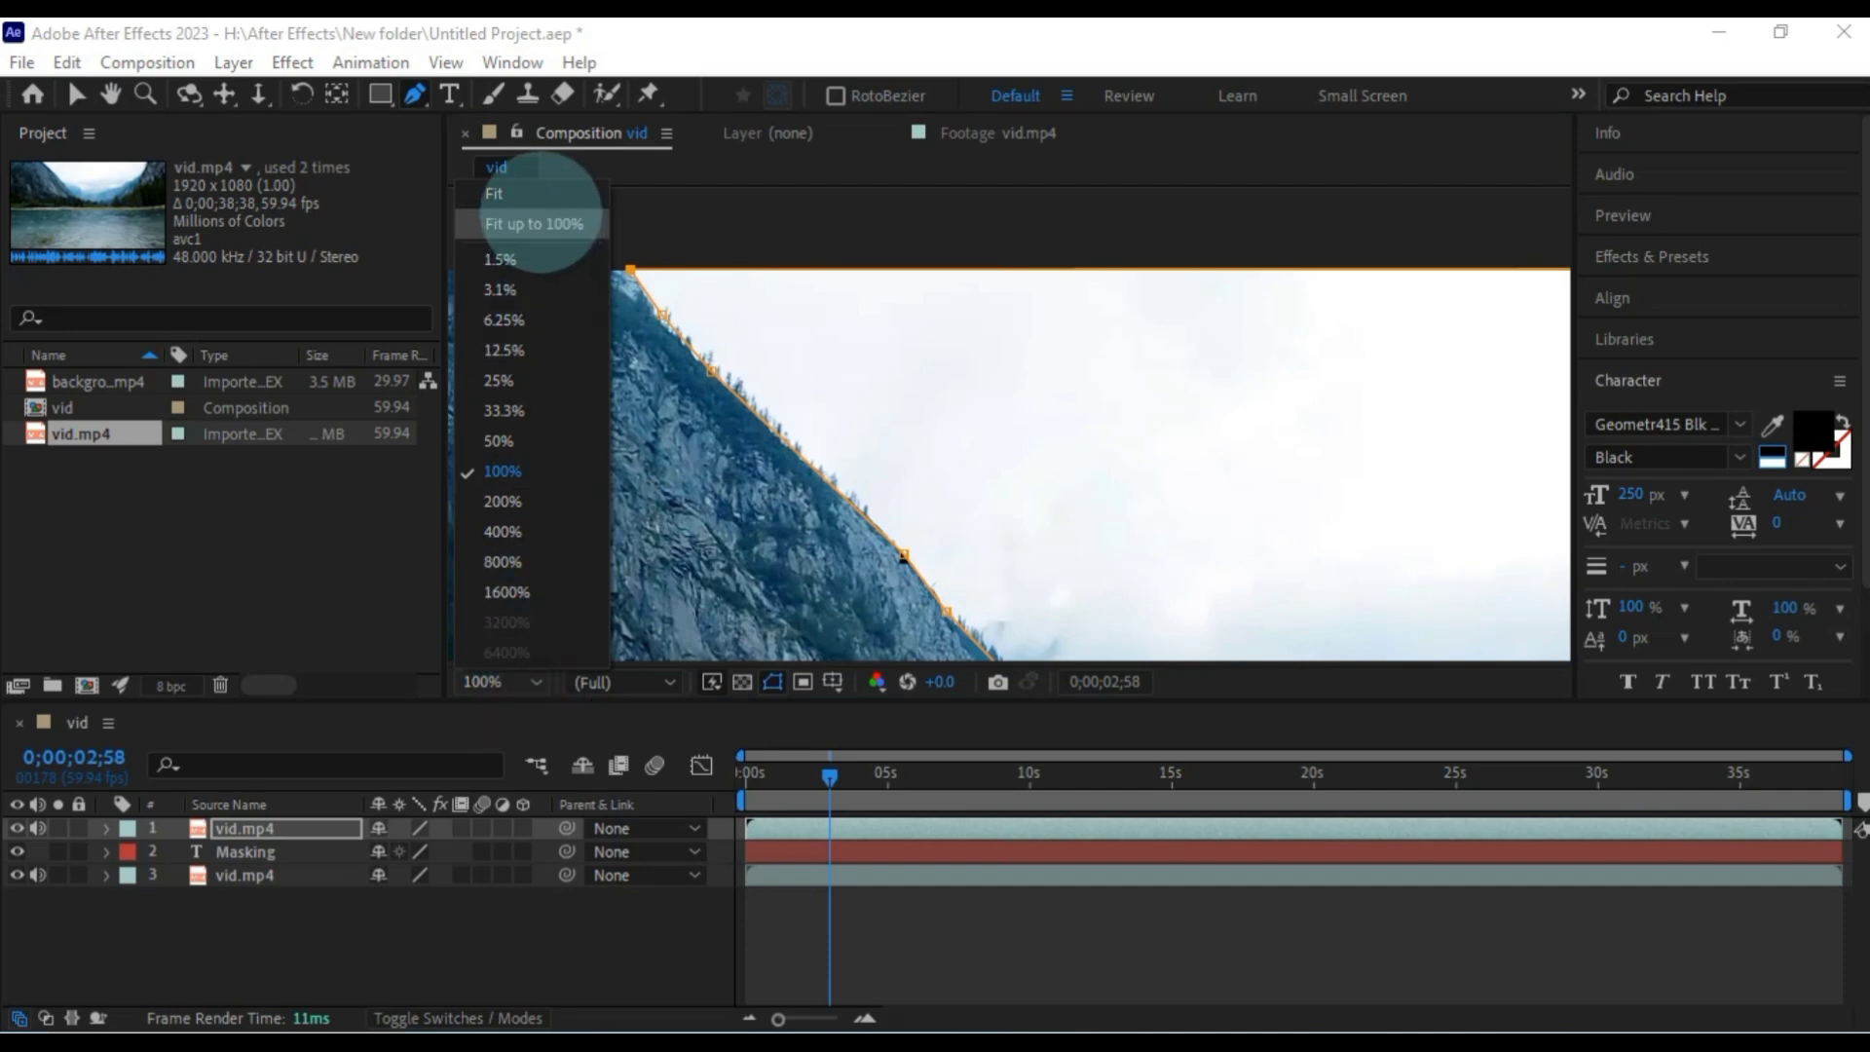
pyautogui.click(534, 223)
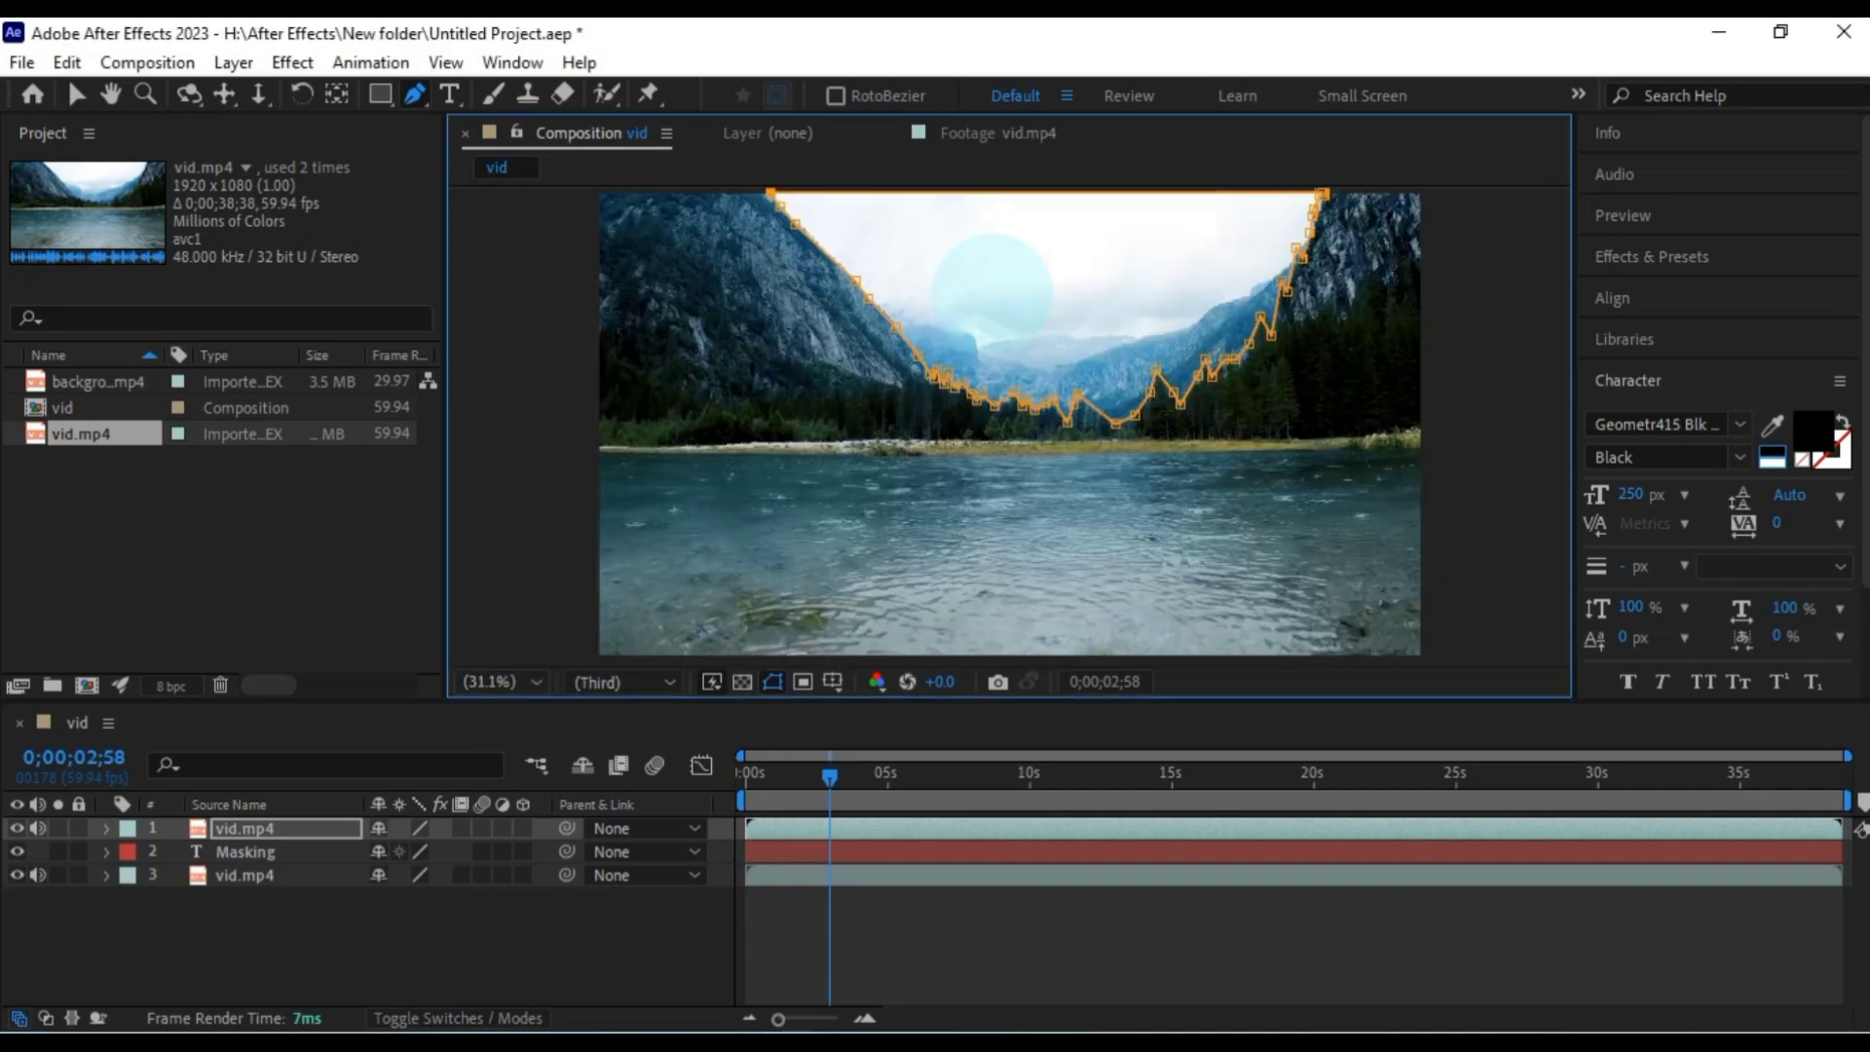
# Invert the top vid.mp4 layer's mask so the Masking title shows in the sky.
pyautogui.rightClick(991, 290)
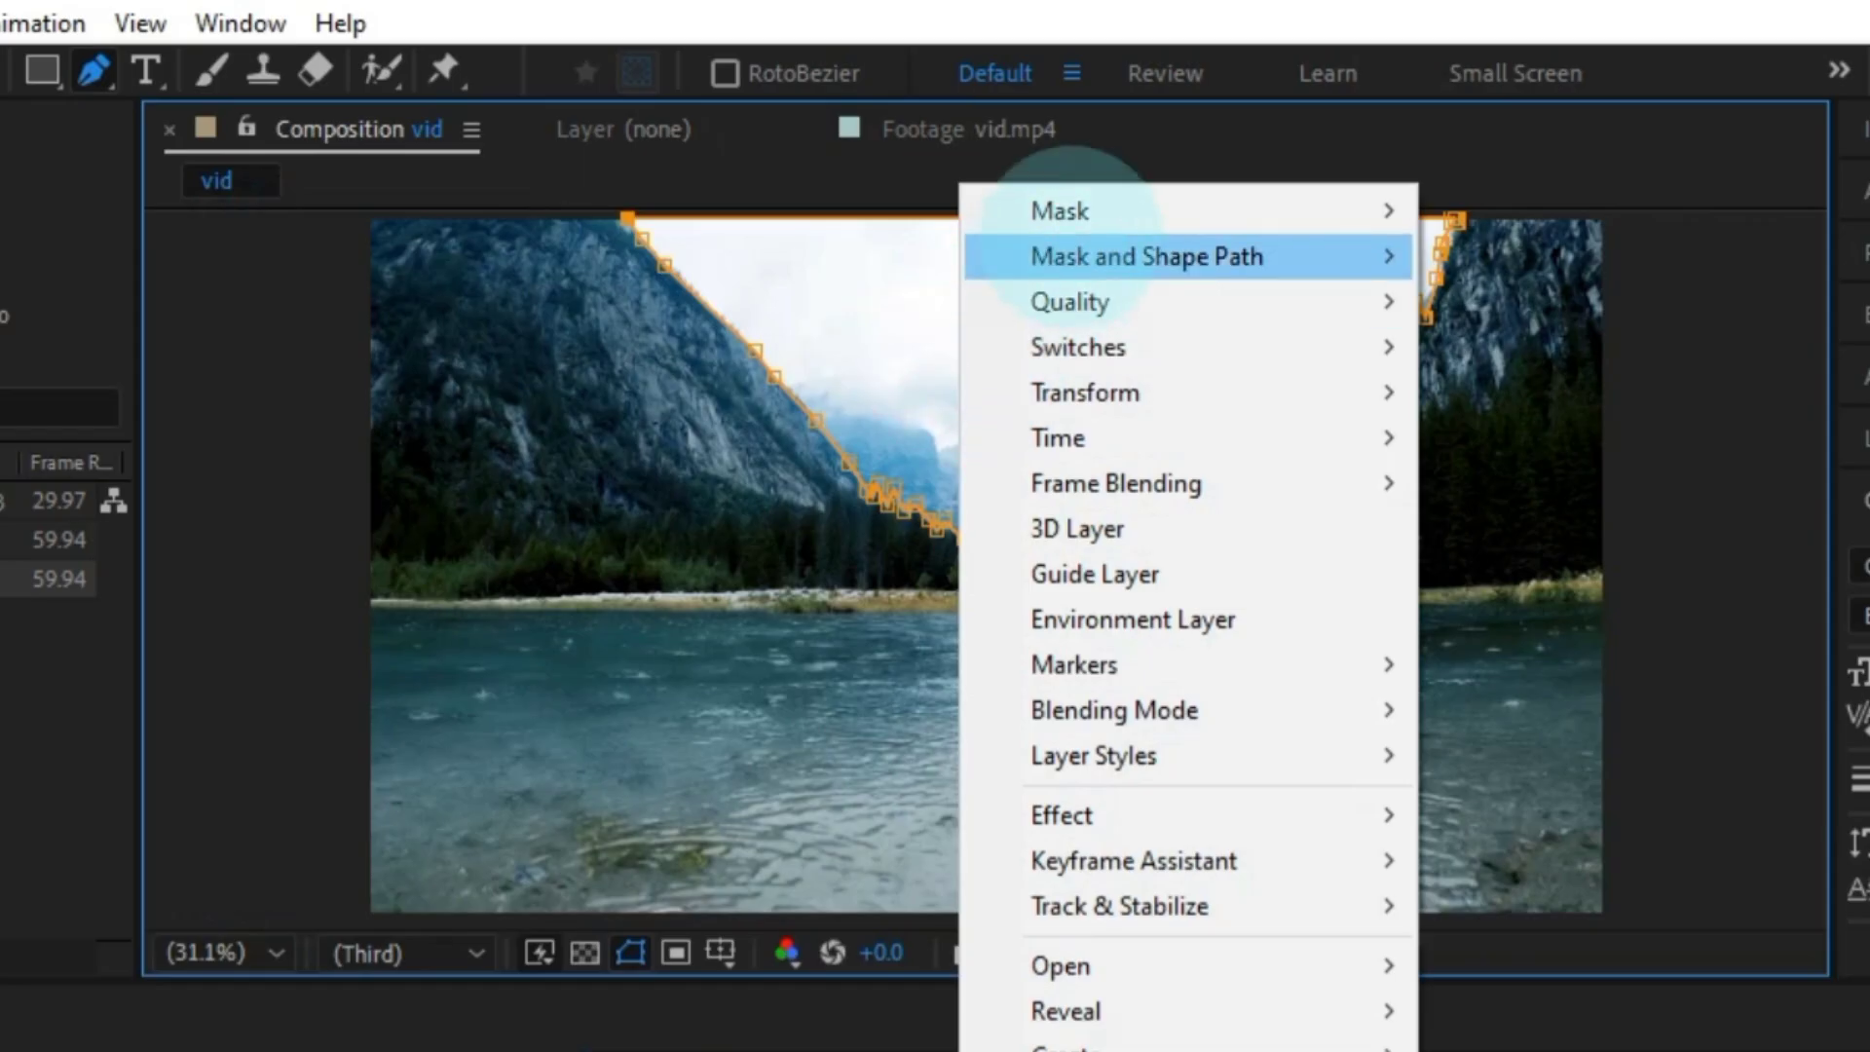
pyautogui.moveTo(1169, 182)
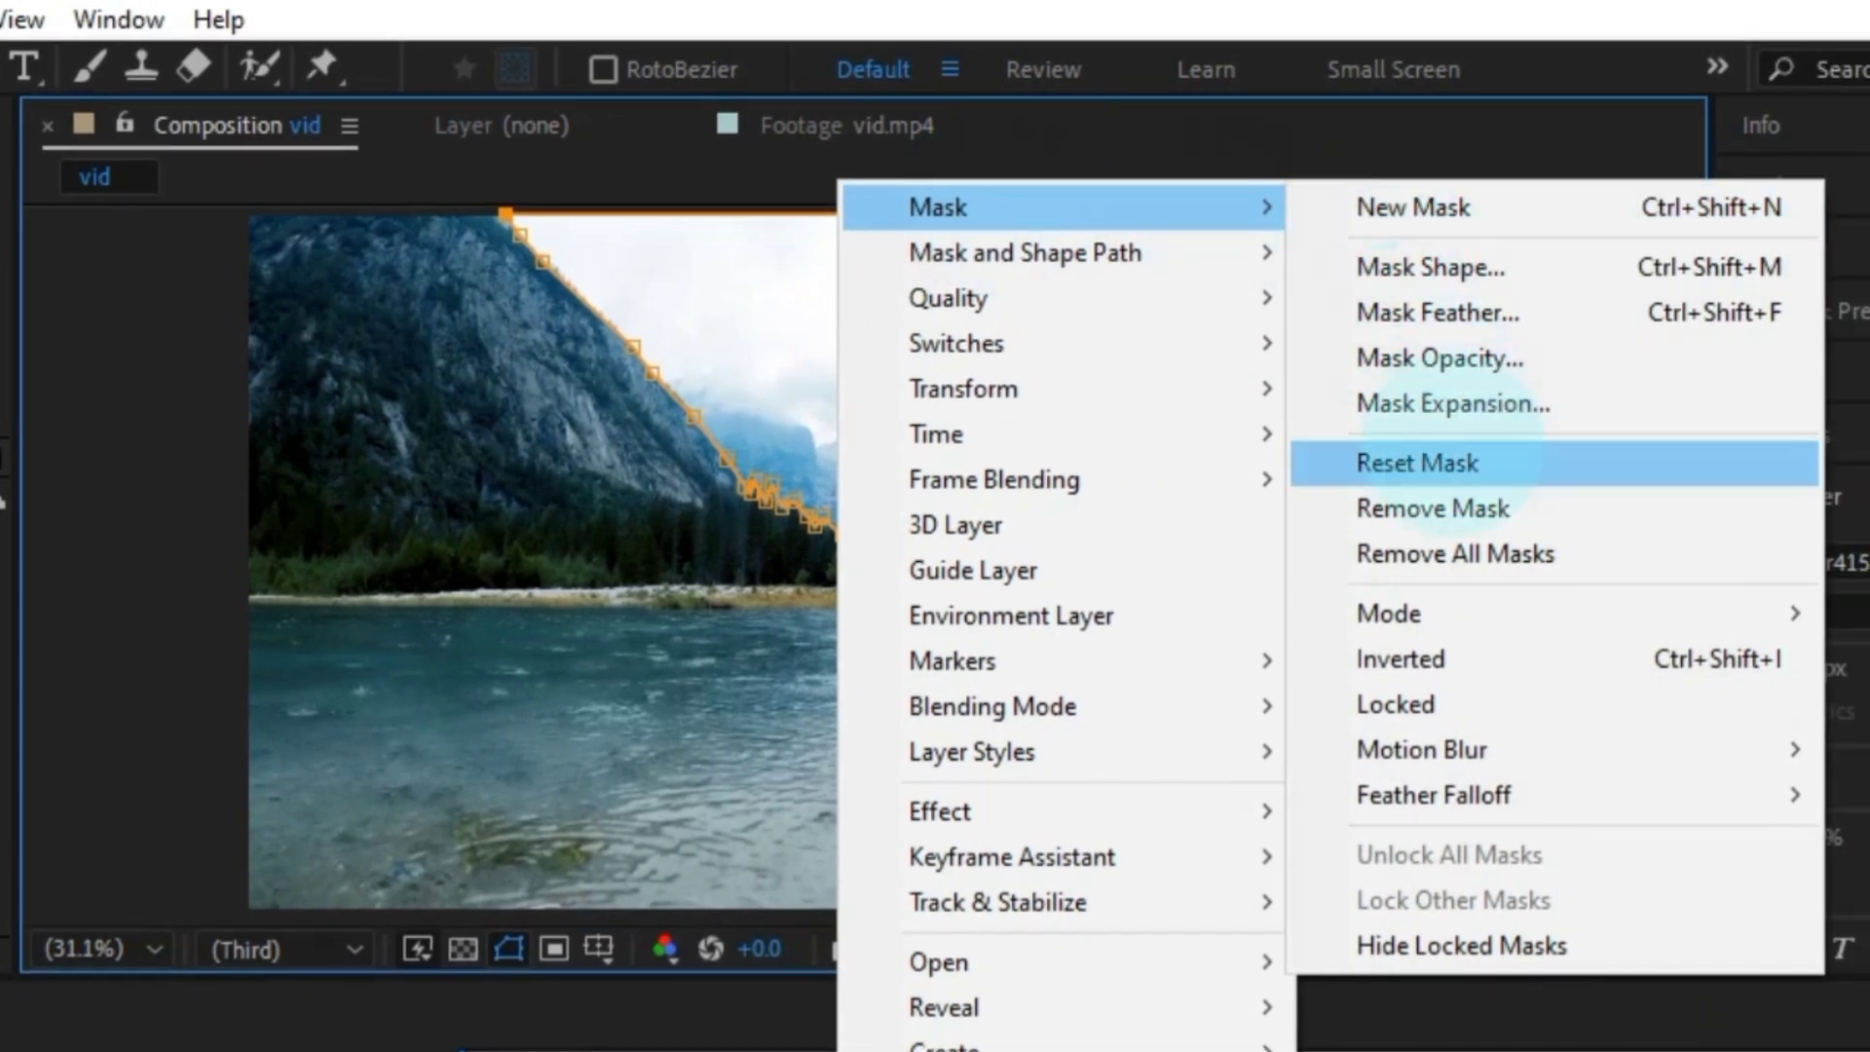
pyautogui.click(1440, 658)
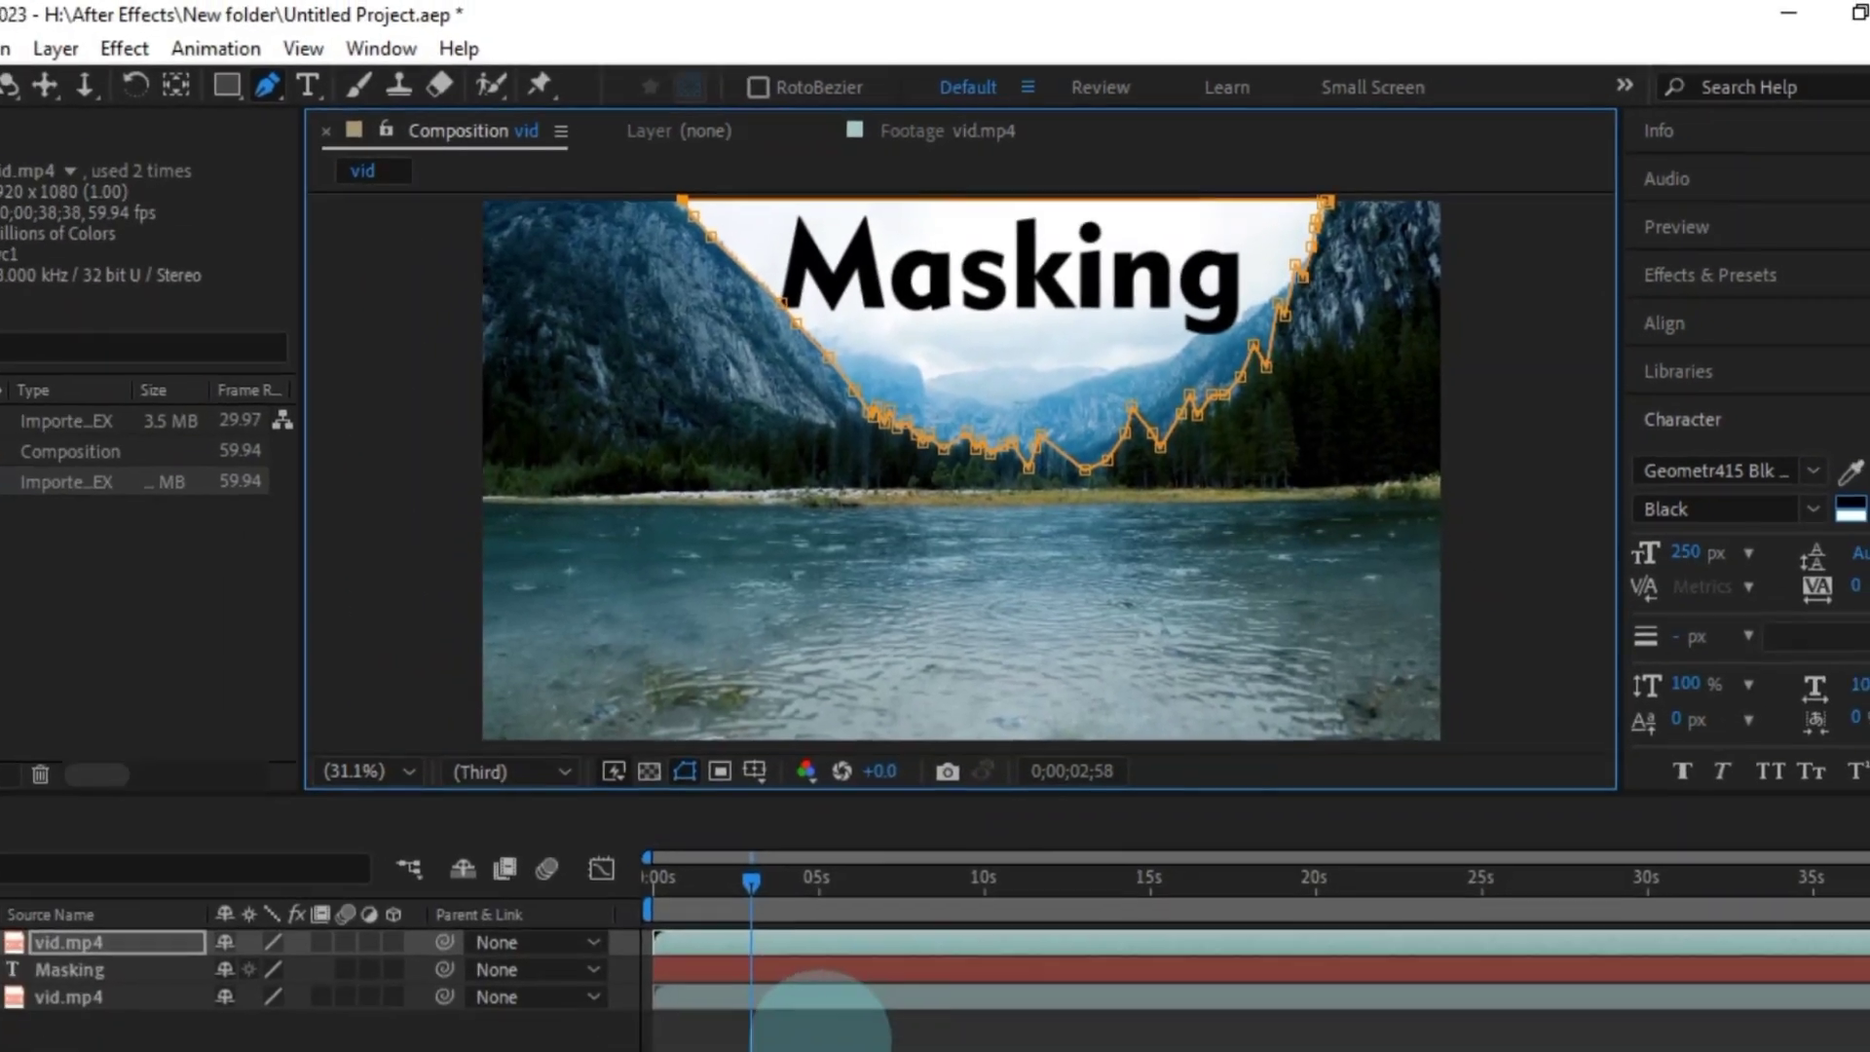
pyautogui.click(865, 927)
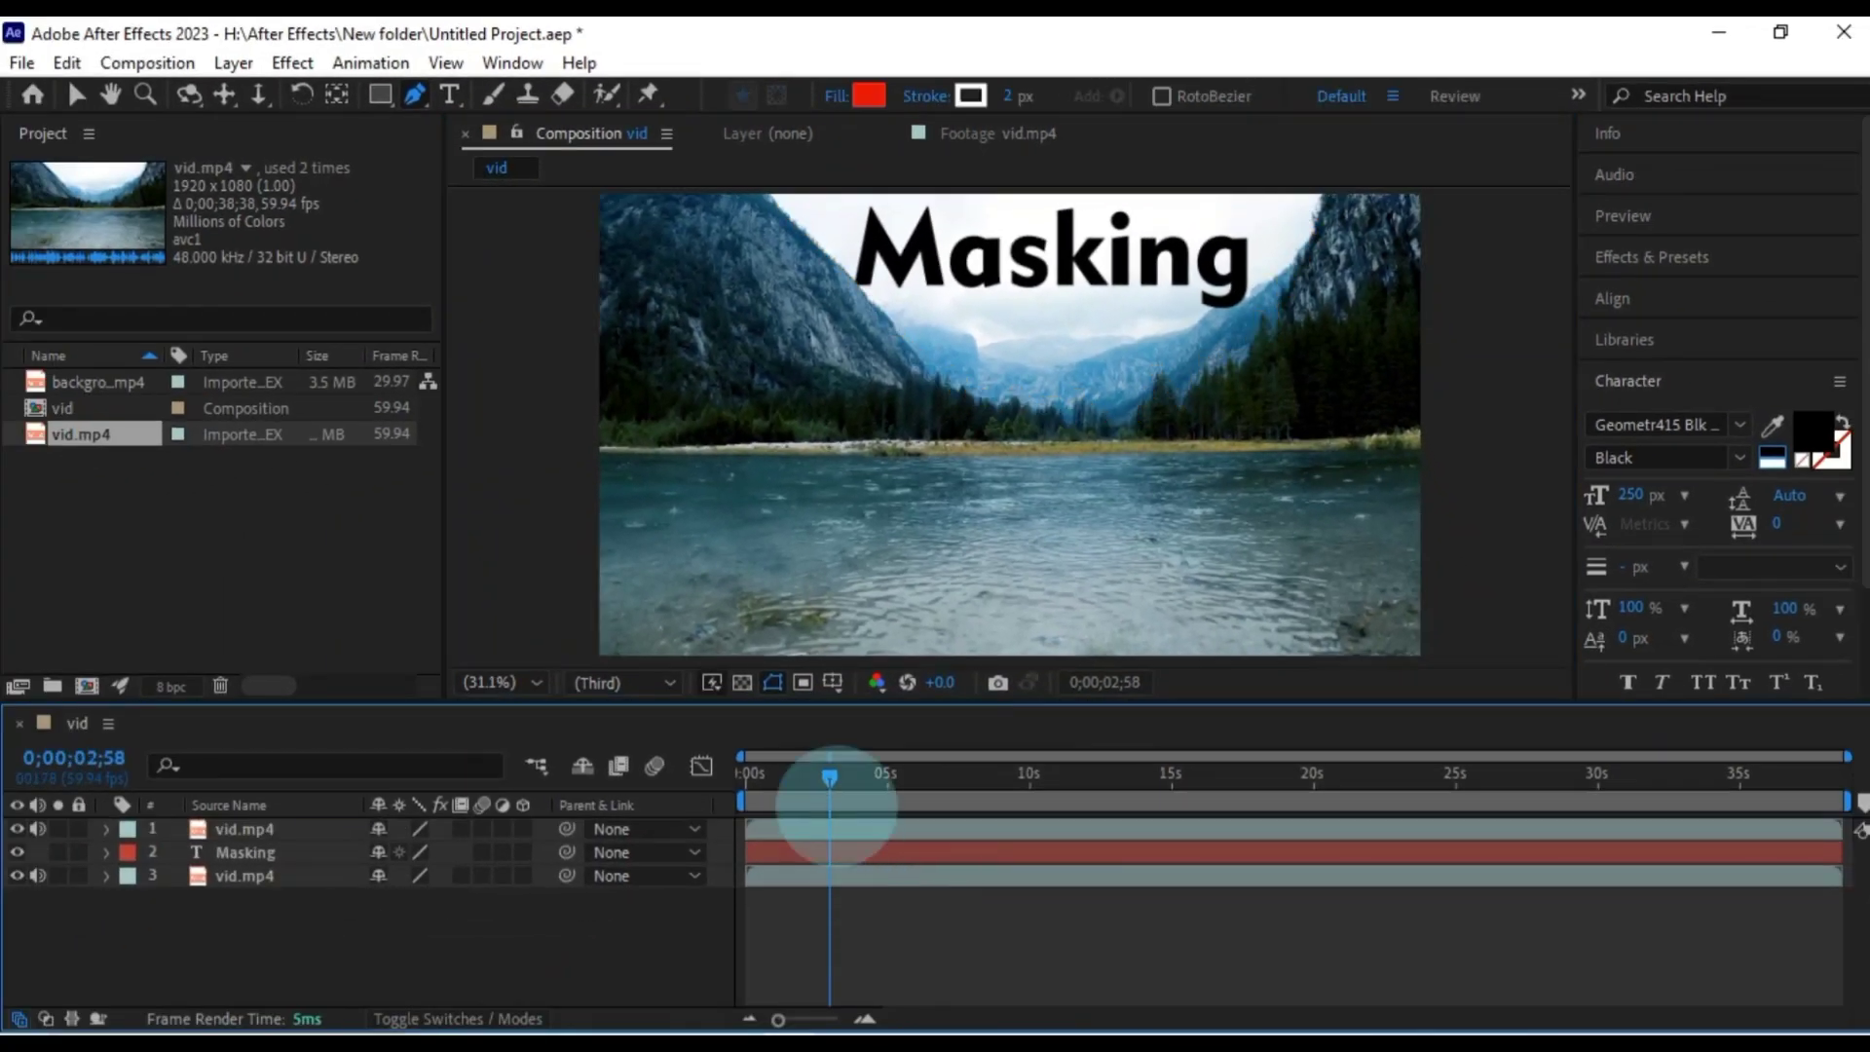
# Preview the title rising from behind the mountains from the start of the composition.
pyautogui.moveTo(828, 776); pyautogui.dragTo(721, 824)
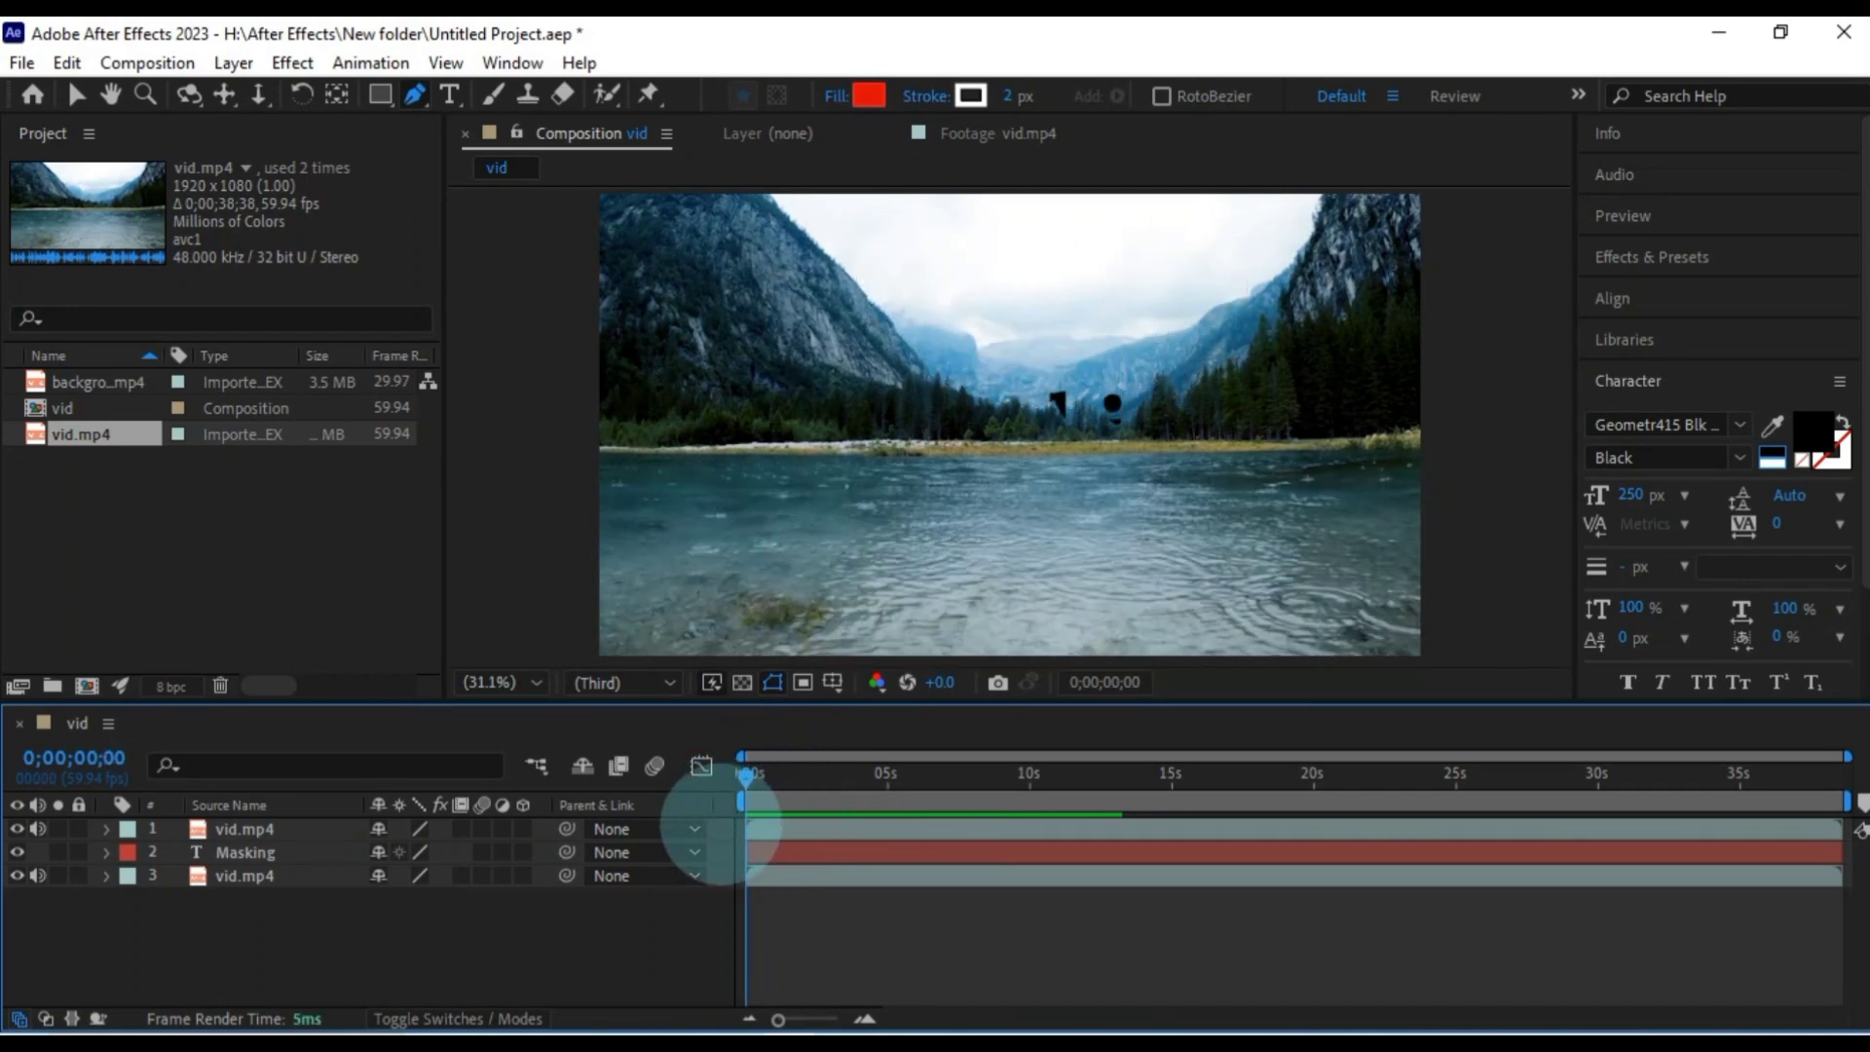
pyautogui.press('space')
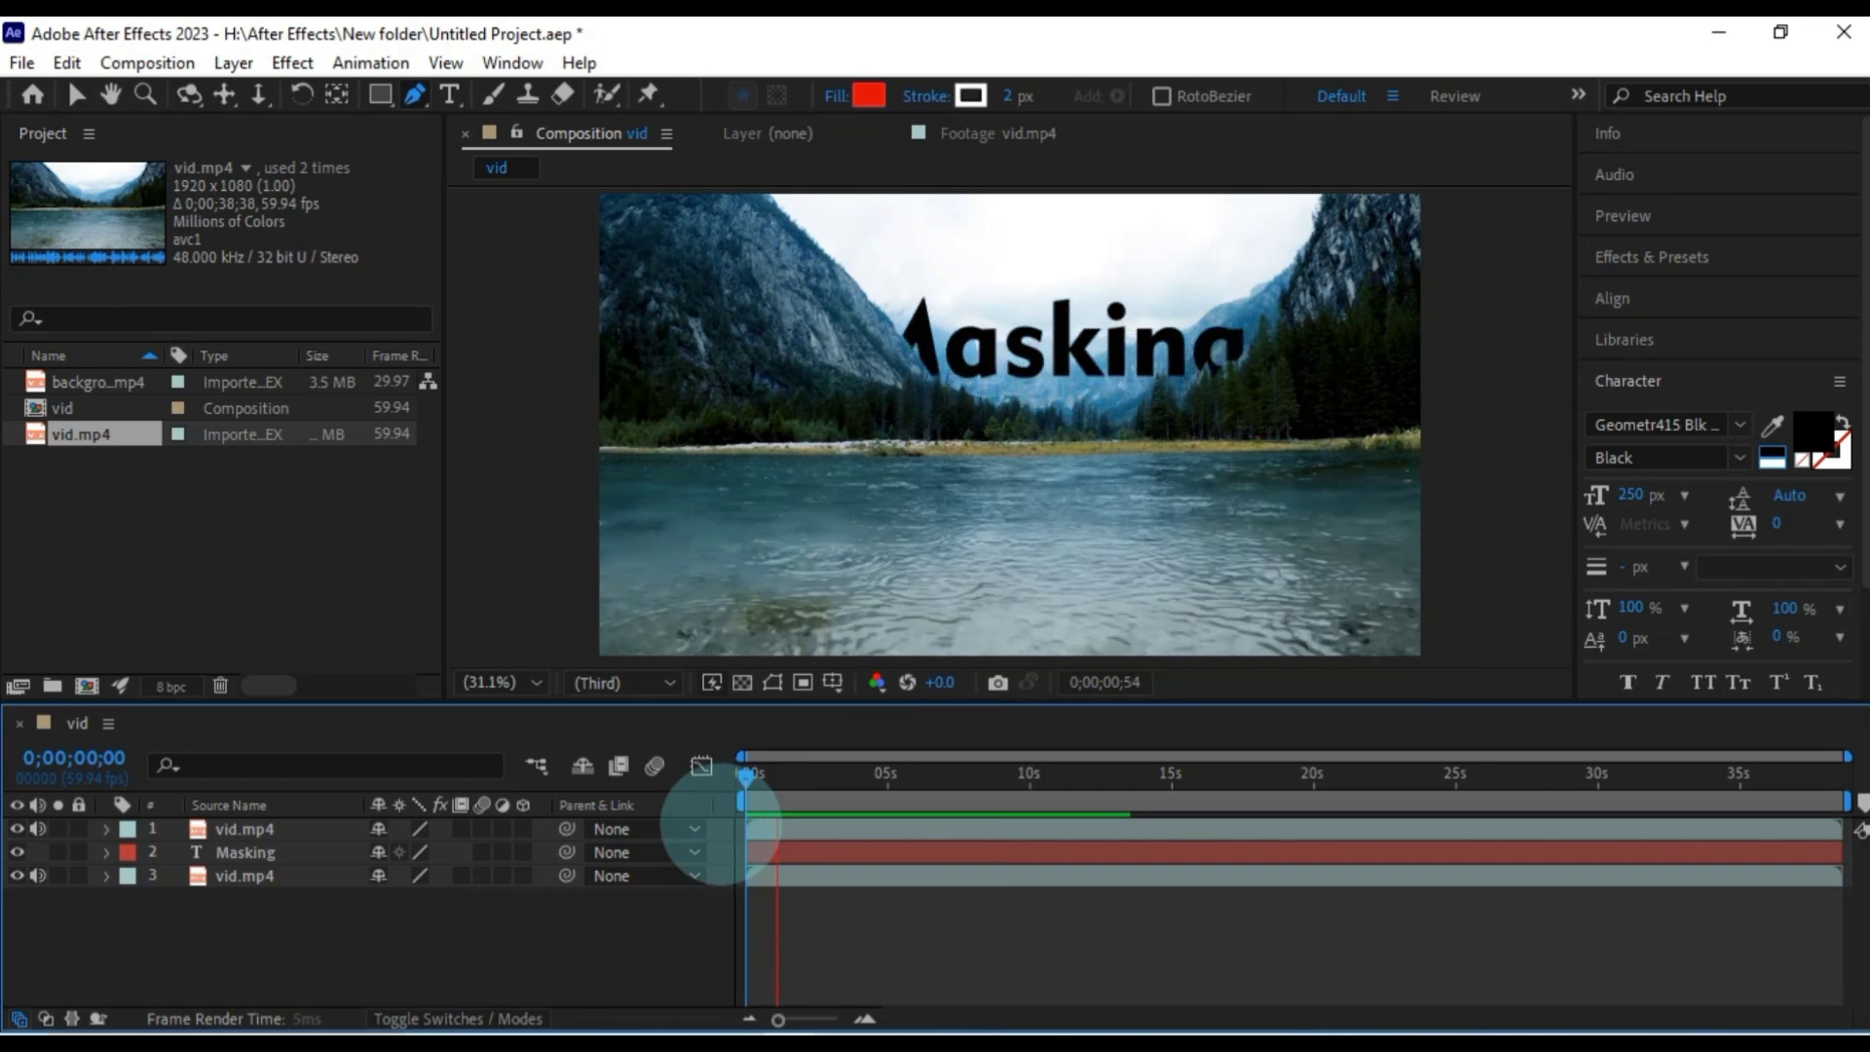
pyautogui.press('space')
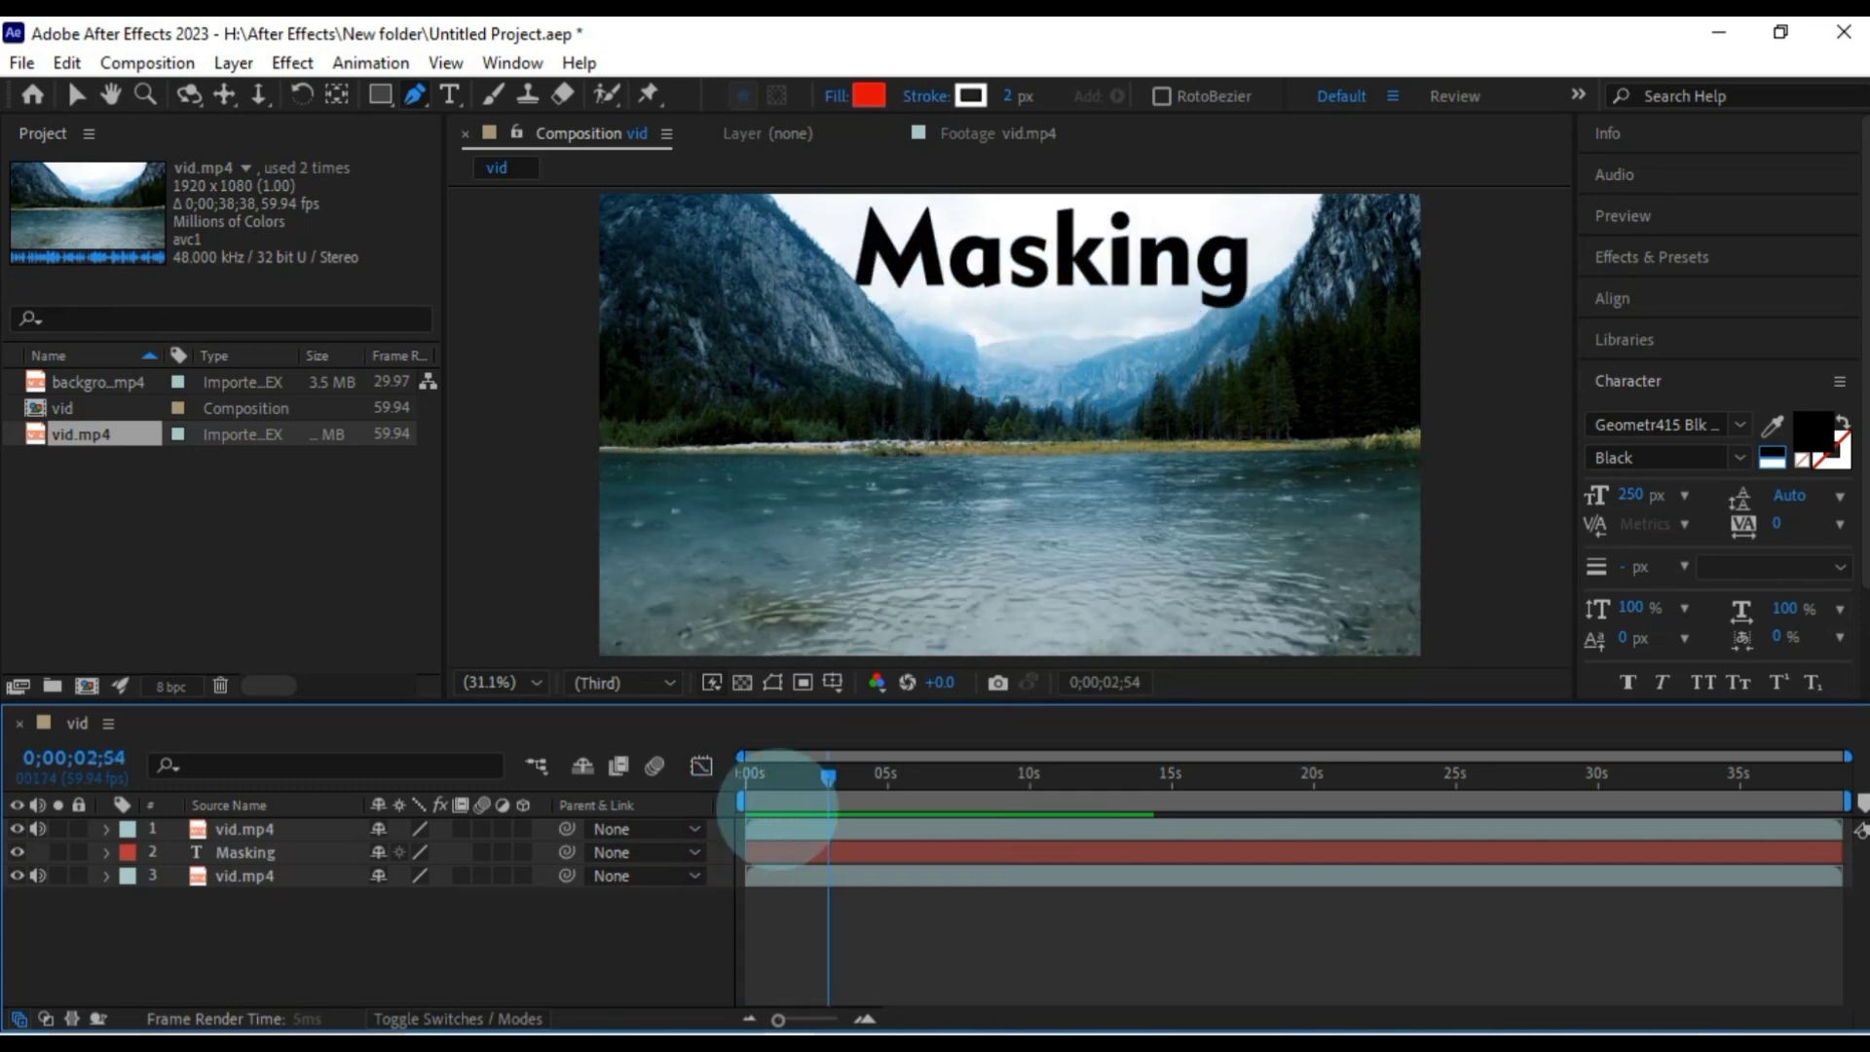
pyautogui.moveTo(828, 780); pyautogui.dragTo(745, 804)
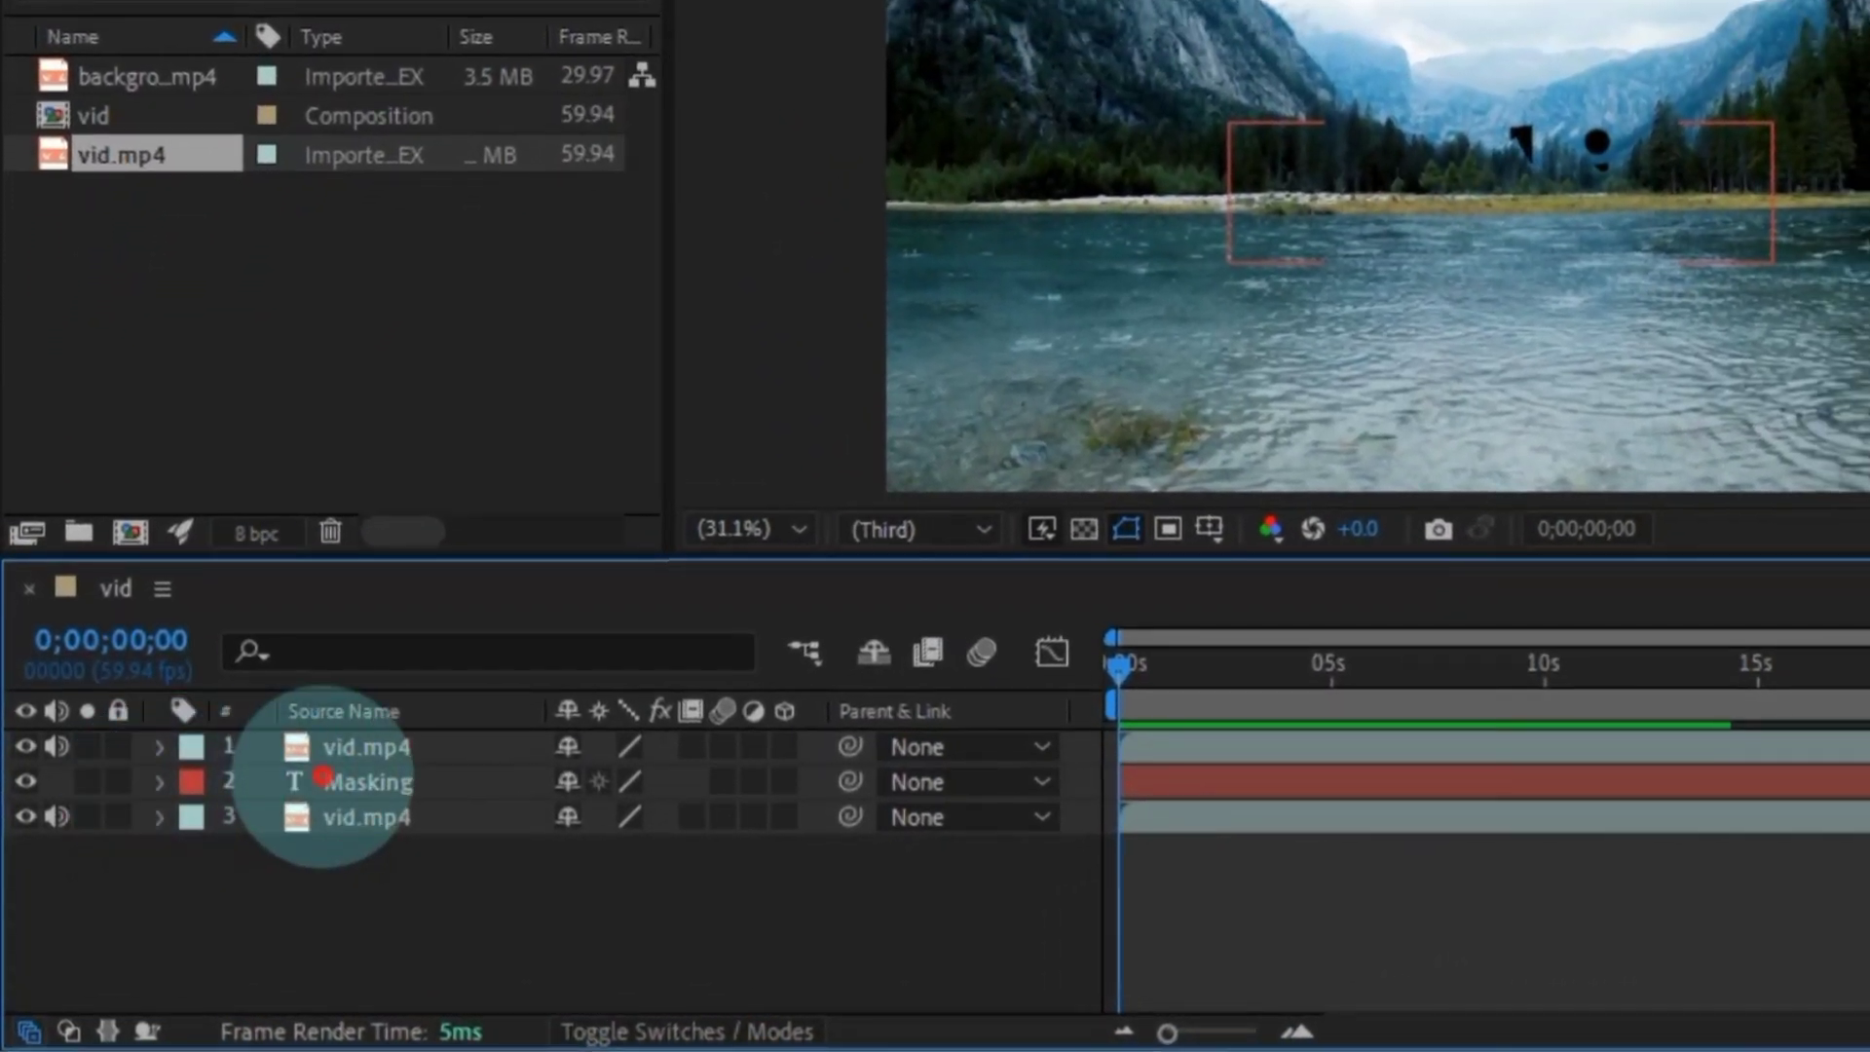
# Select the Masking layer, reveal its Position keyframes and preview the rise.
pyautogui.click(293, 801)
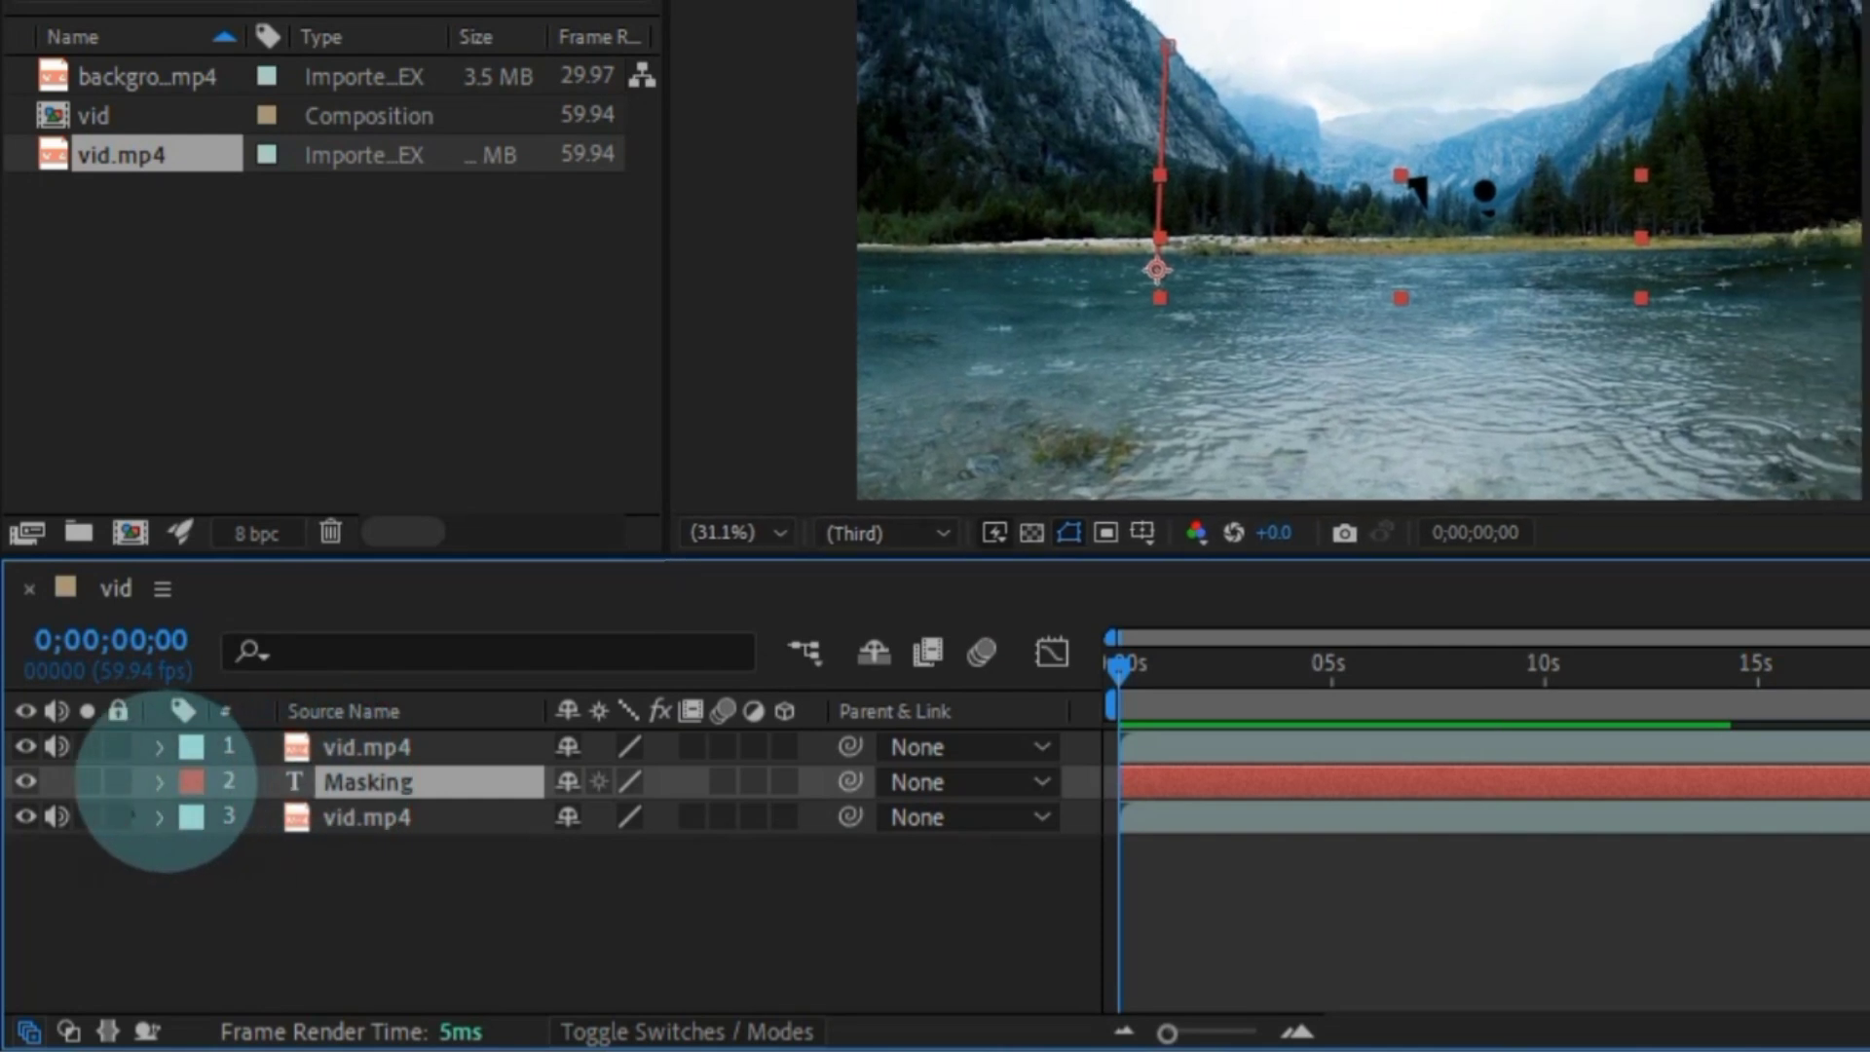
pyautogui.click(159, 783)
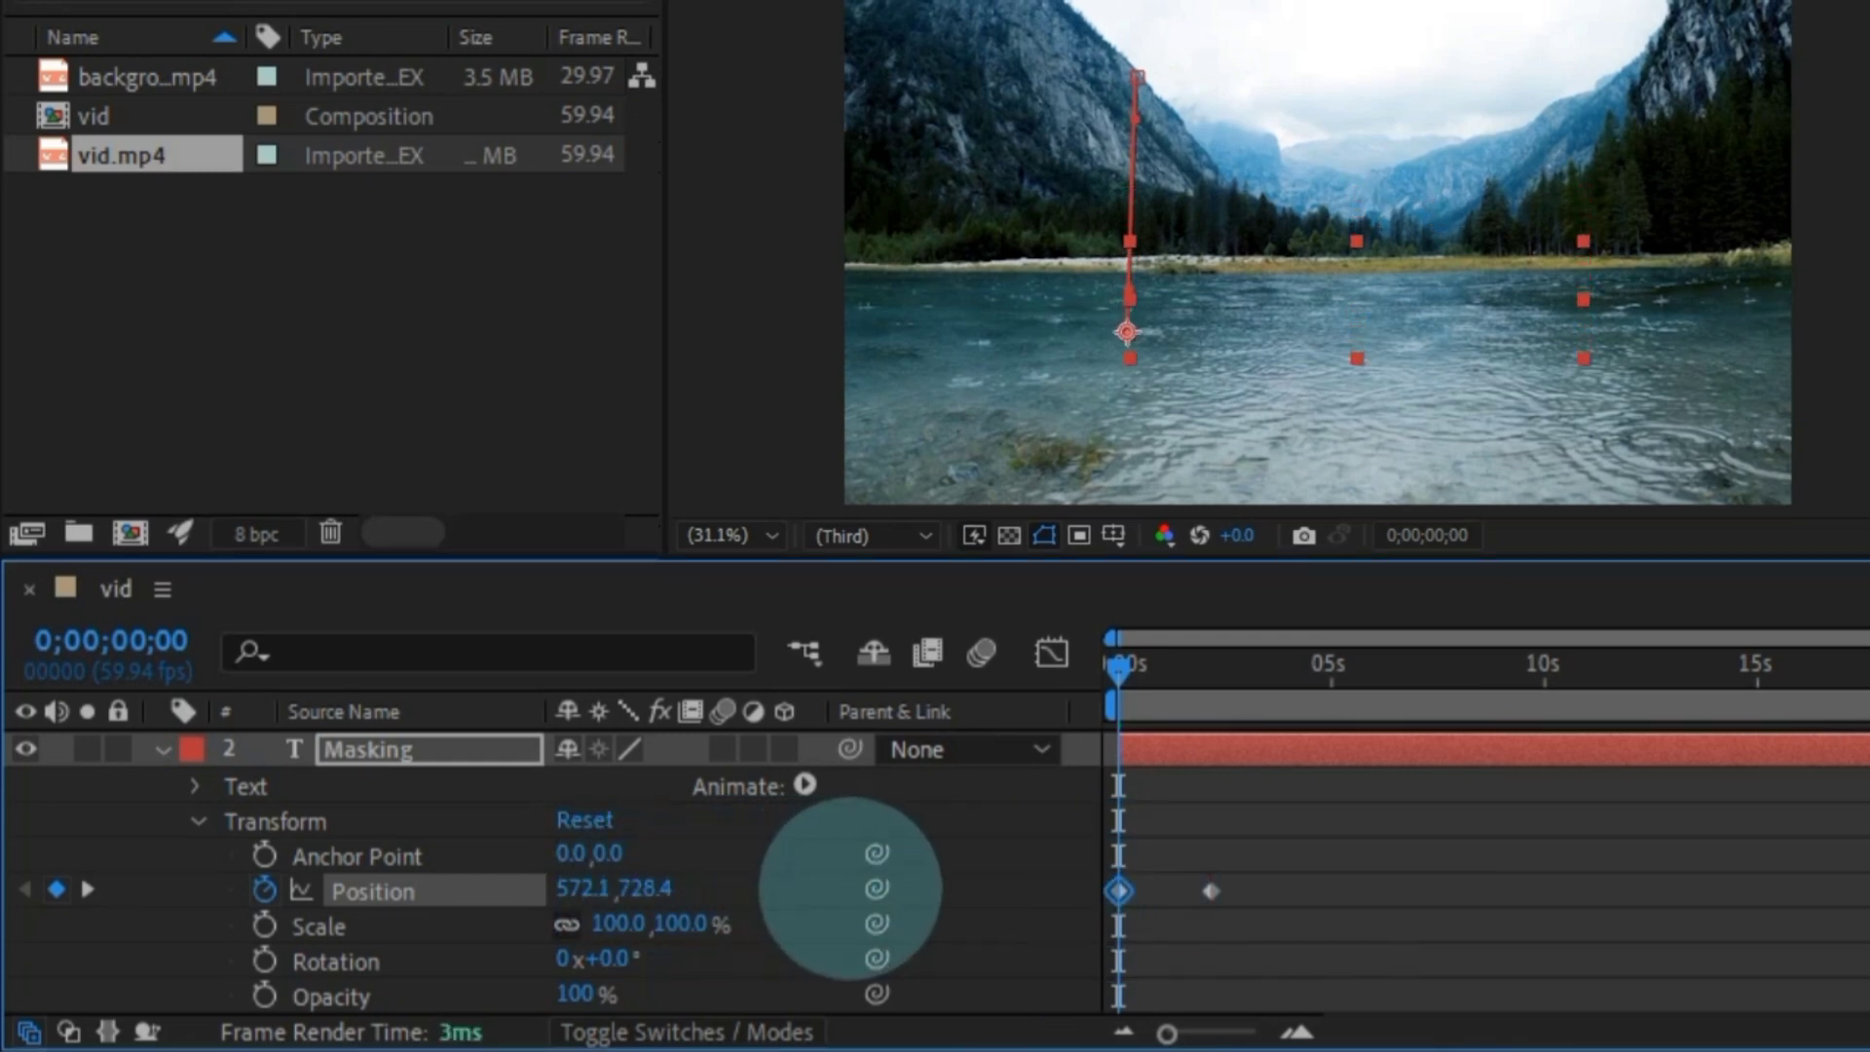
pyautogui.press('space')
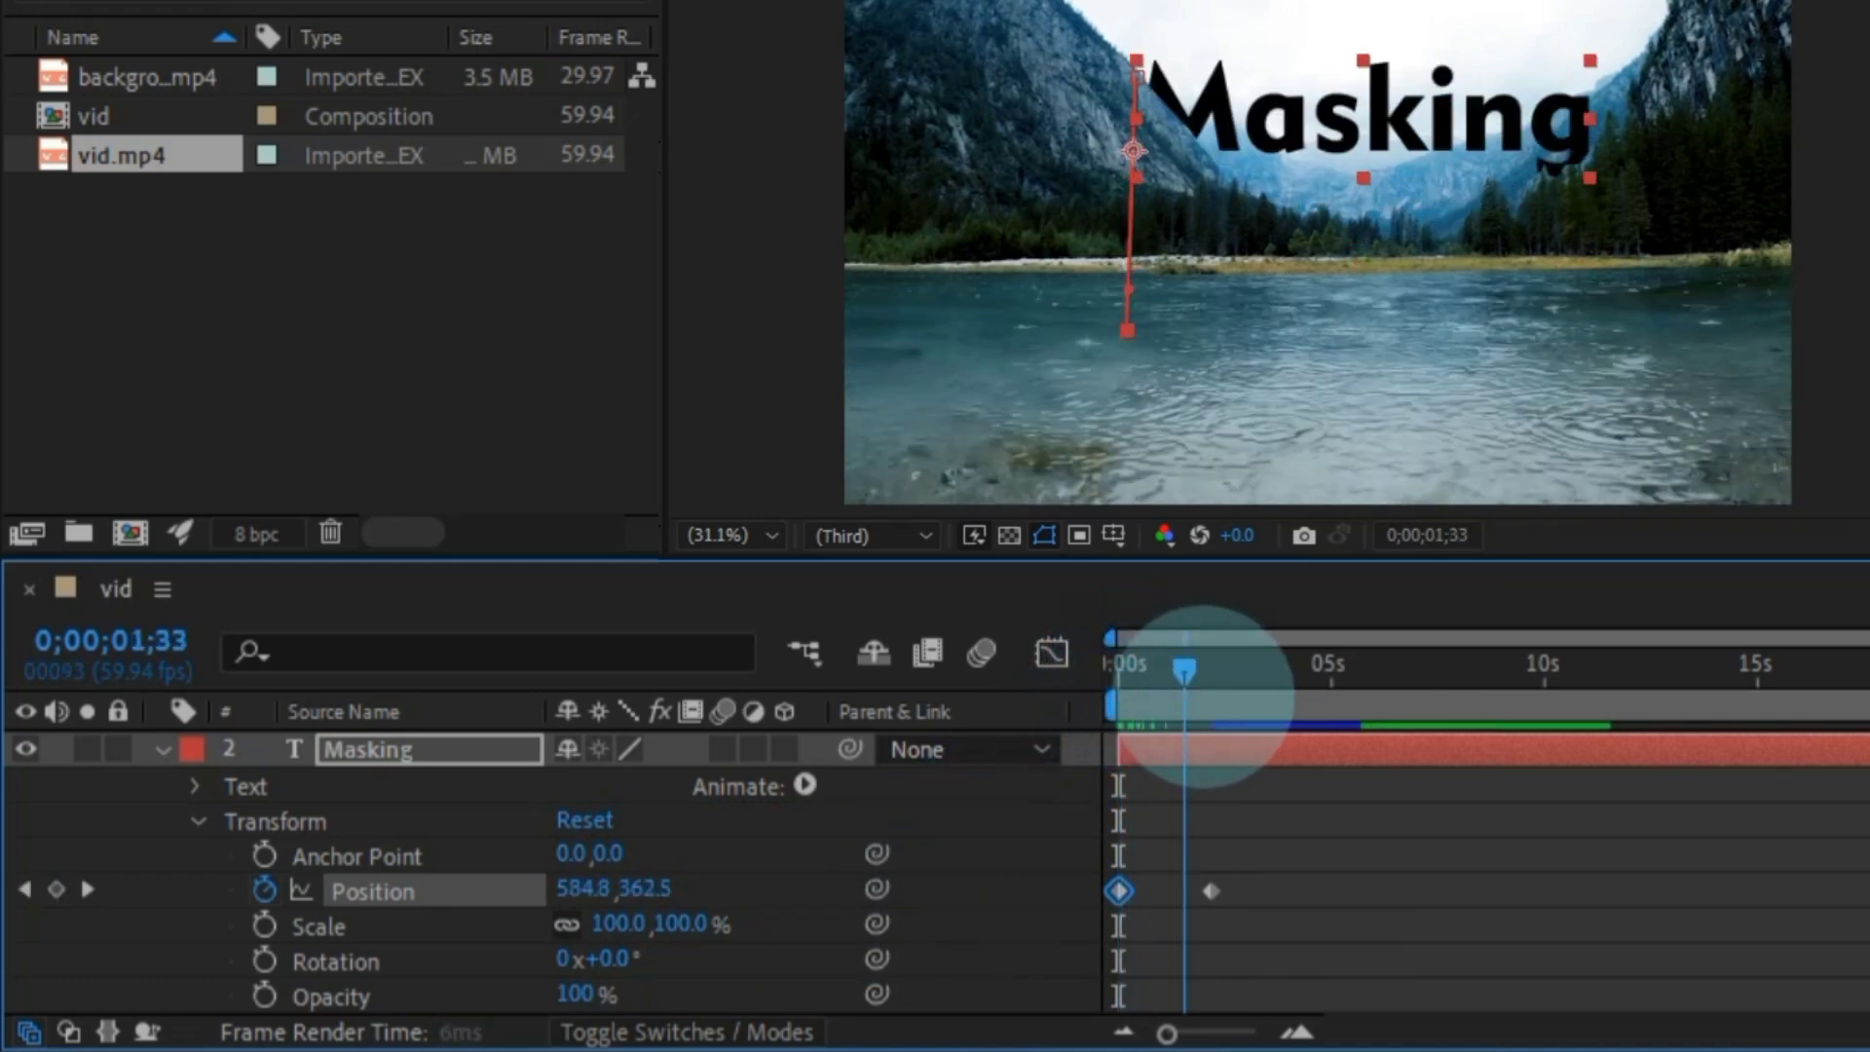
pyautogui.press('space')
pyautogui.press('space')
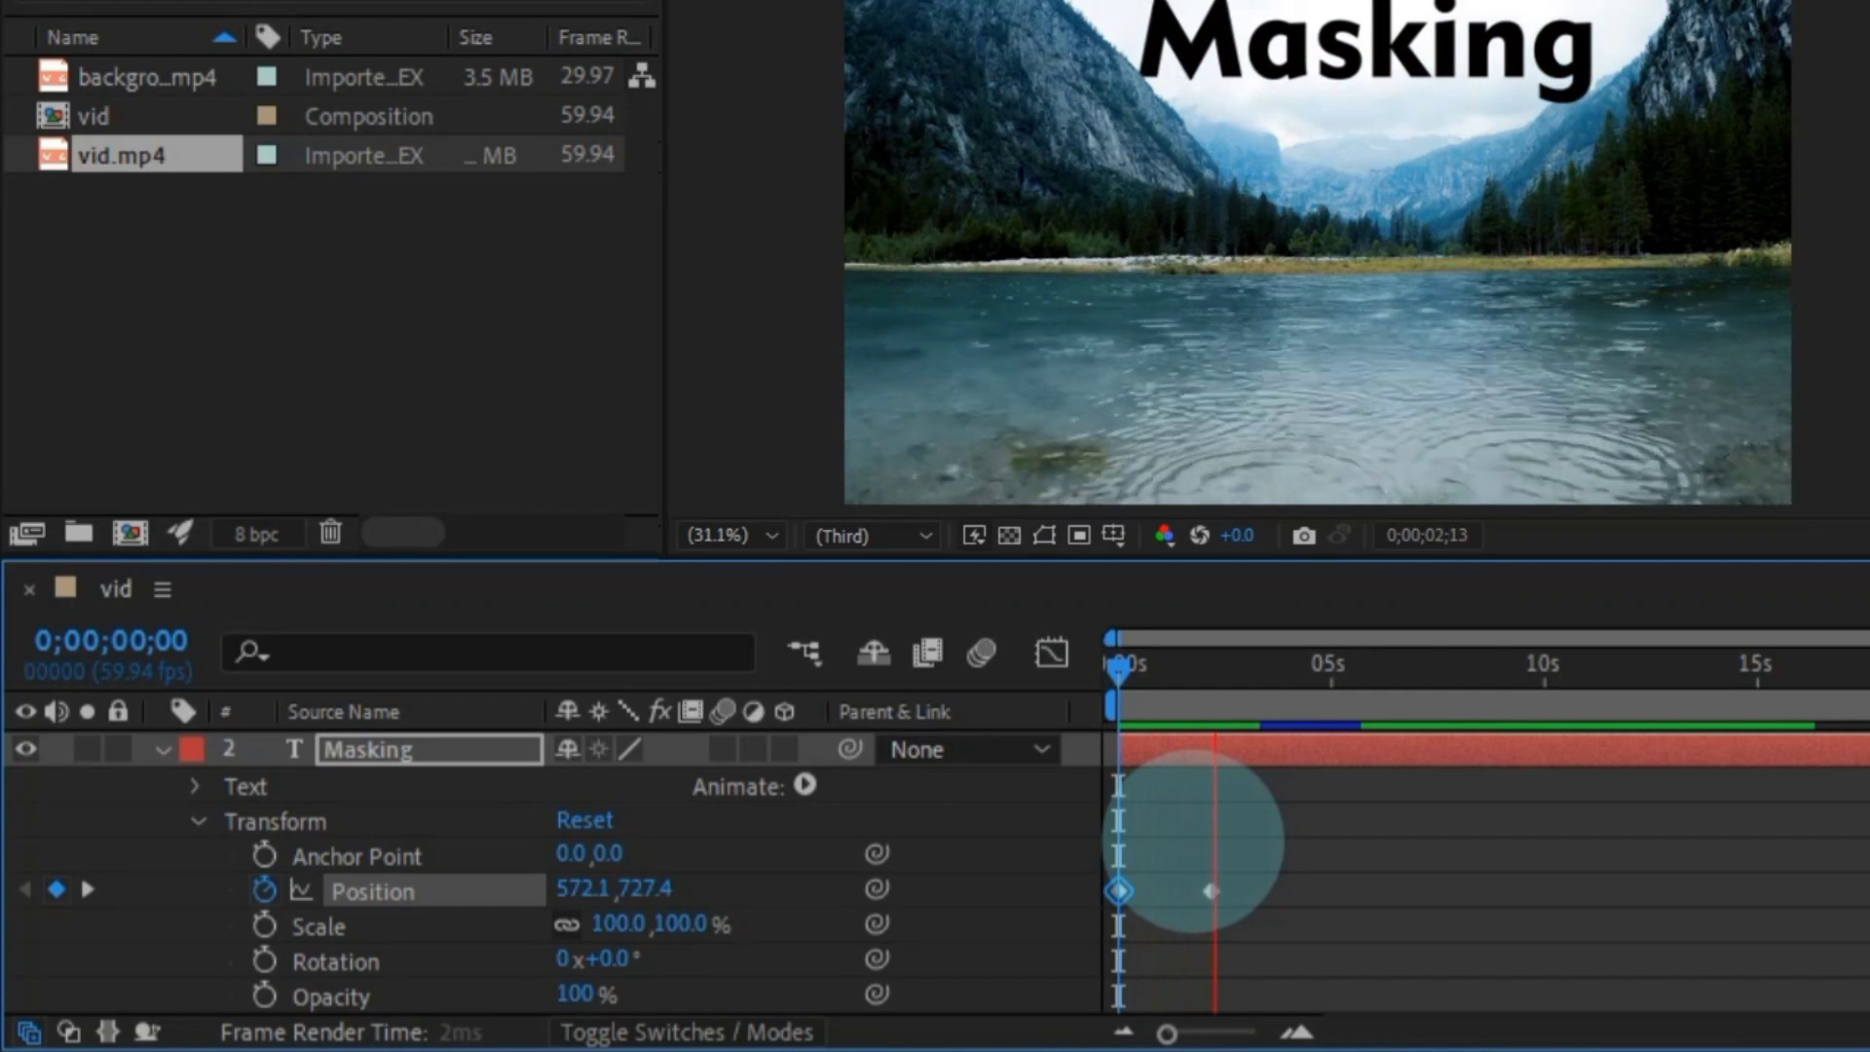
pyautogui.press('space')
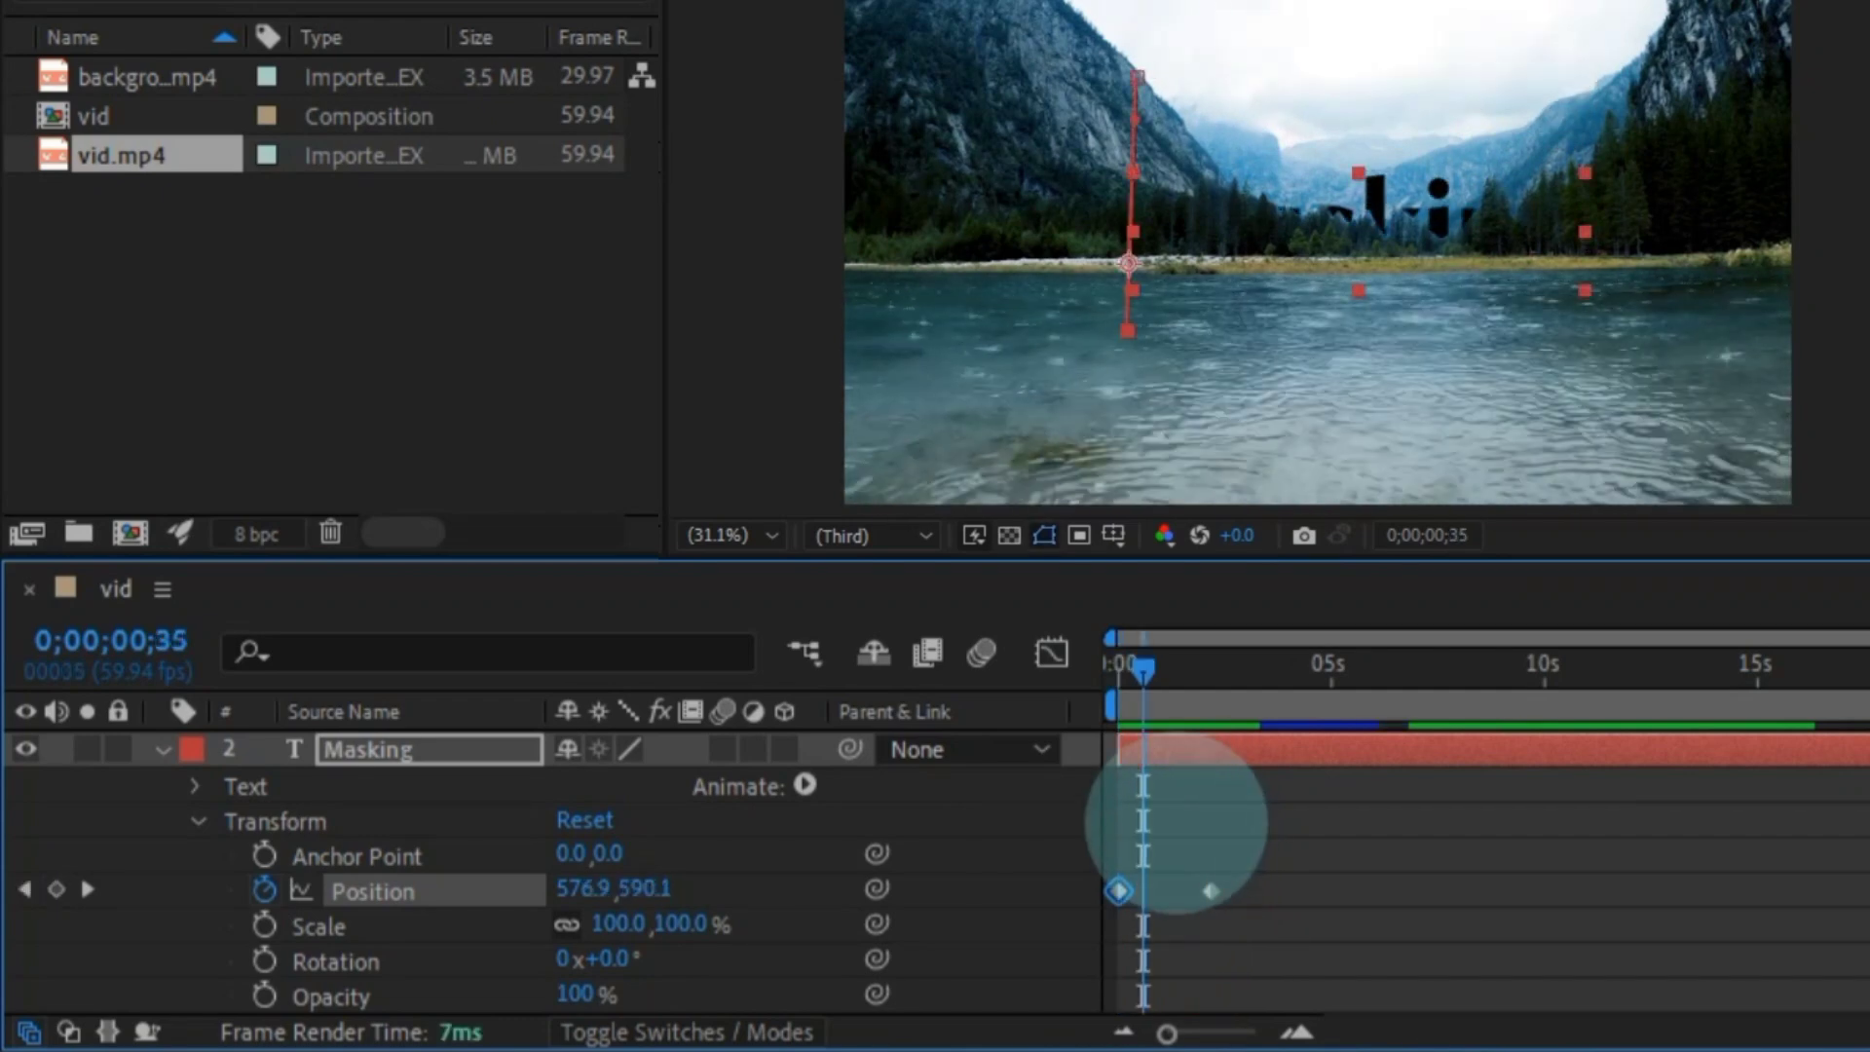
# At 0;00;05;43 set Masking Position to 590.1, 744.4, then preview the rise and fall.
pyautogui.moveTo(1159, 680); pyautogui.dragTo(1288, 673)
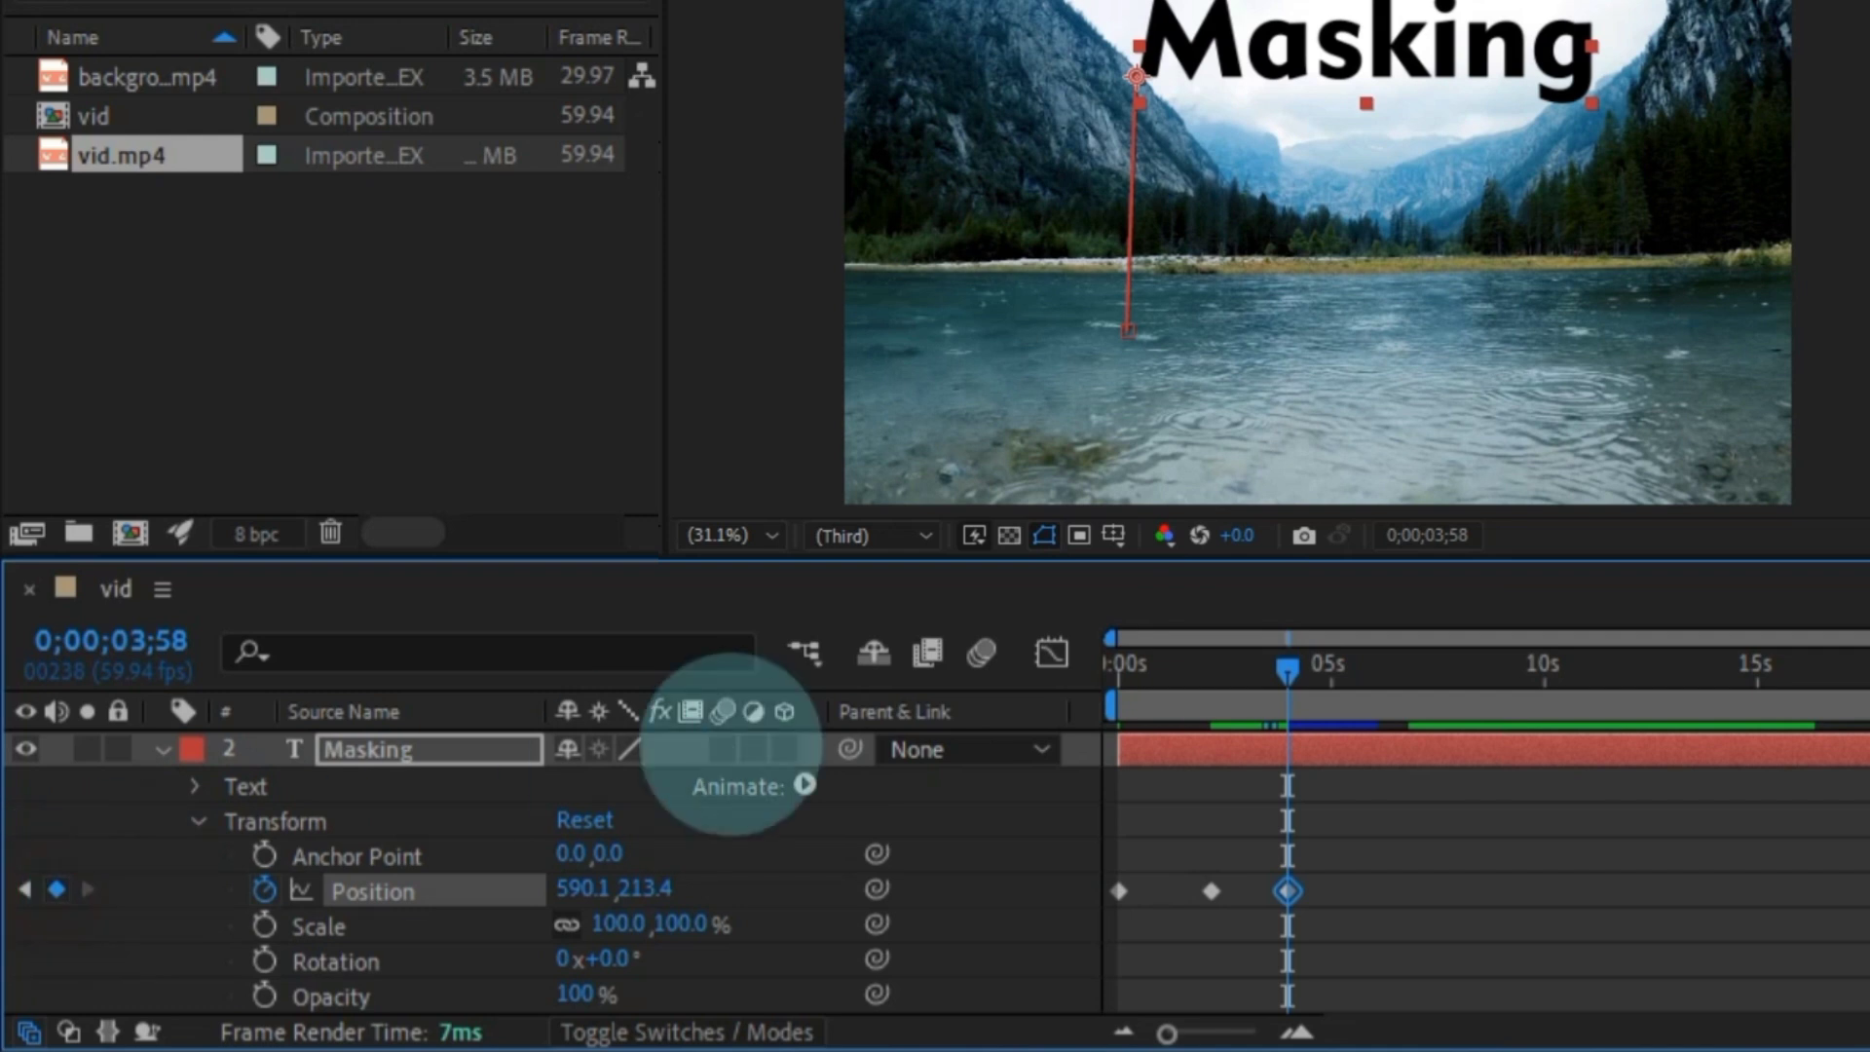
pyautogui.moveTo(1288, 670); pyautogui.dragTo(1364, 674)
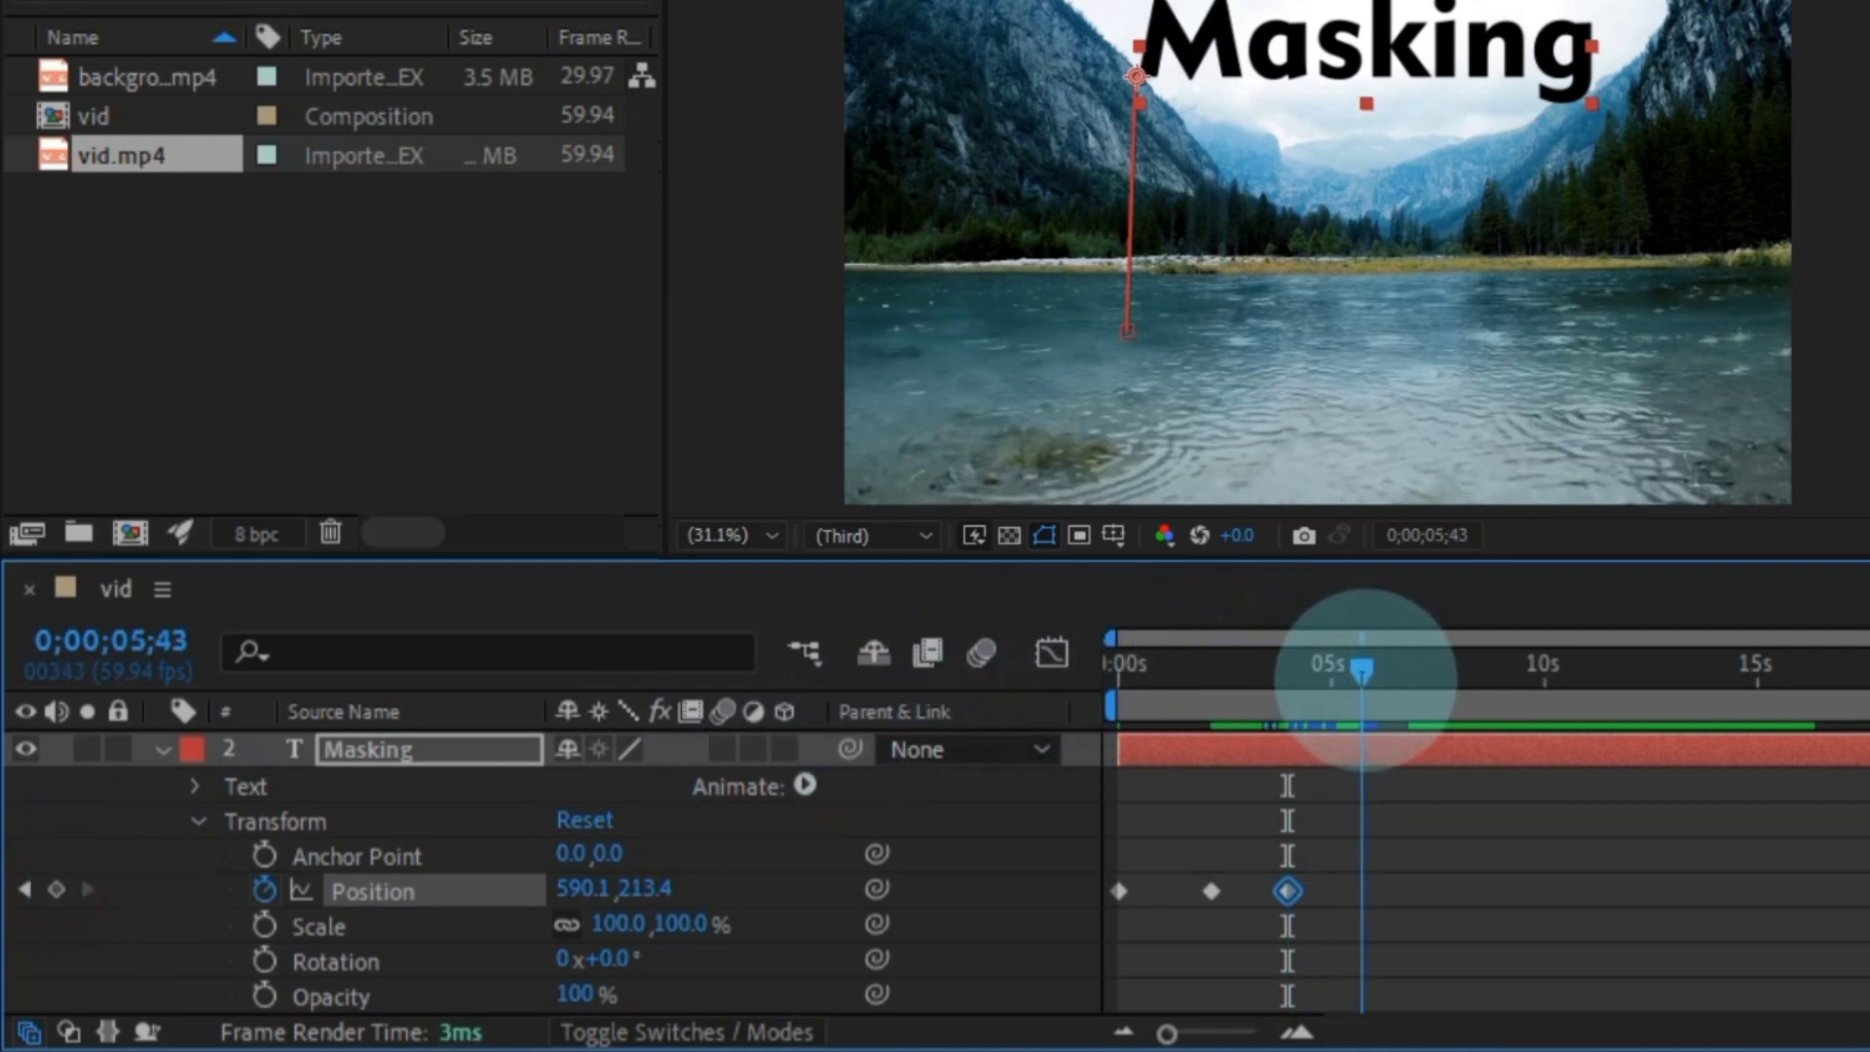
pyautogui.moveTo(645, 886); pyautogui.dragTo(1641, 854)
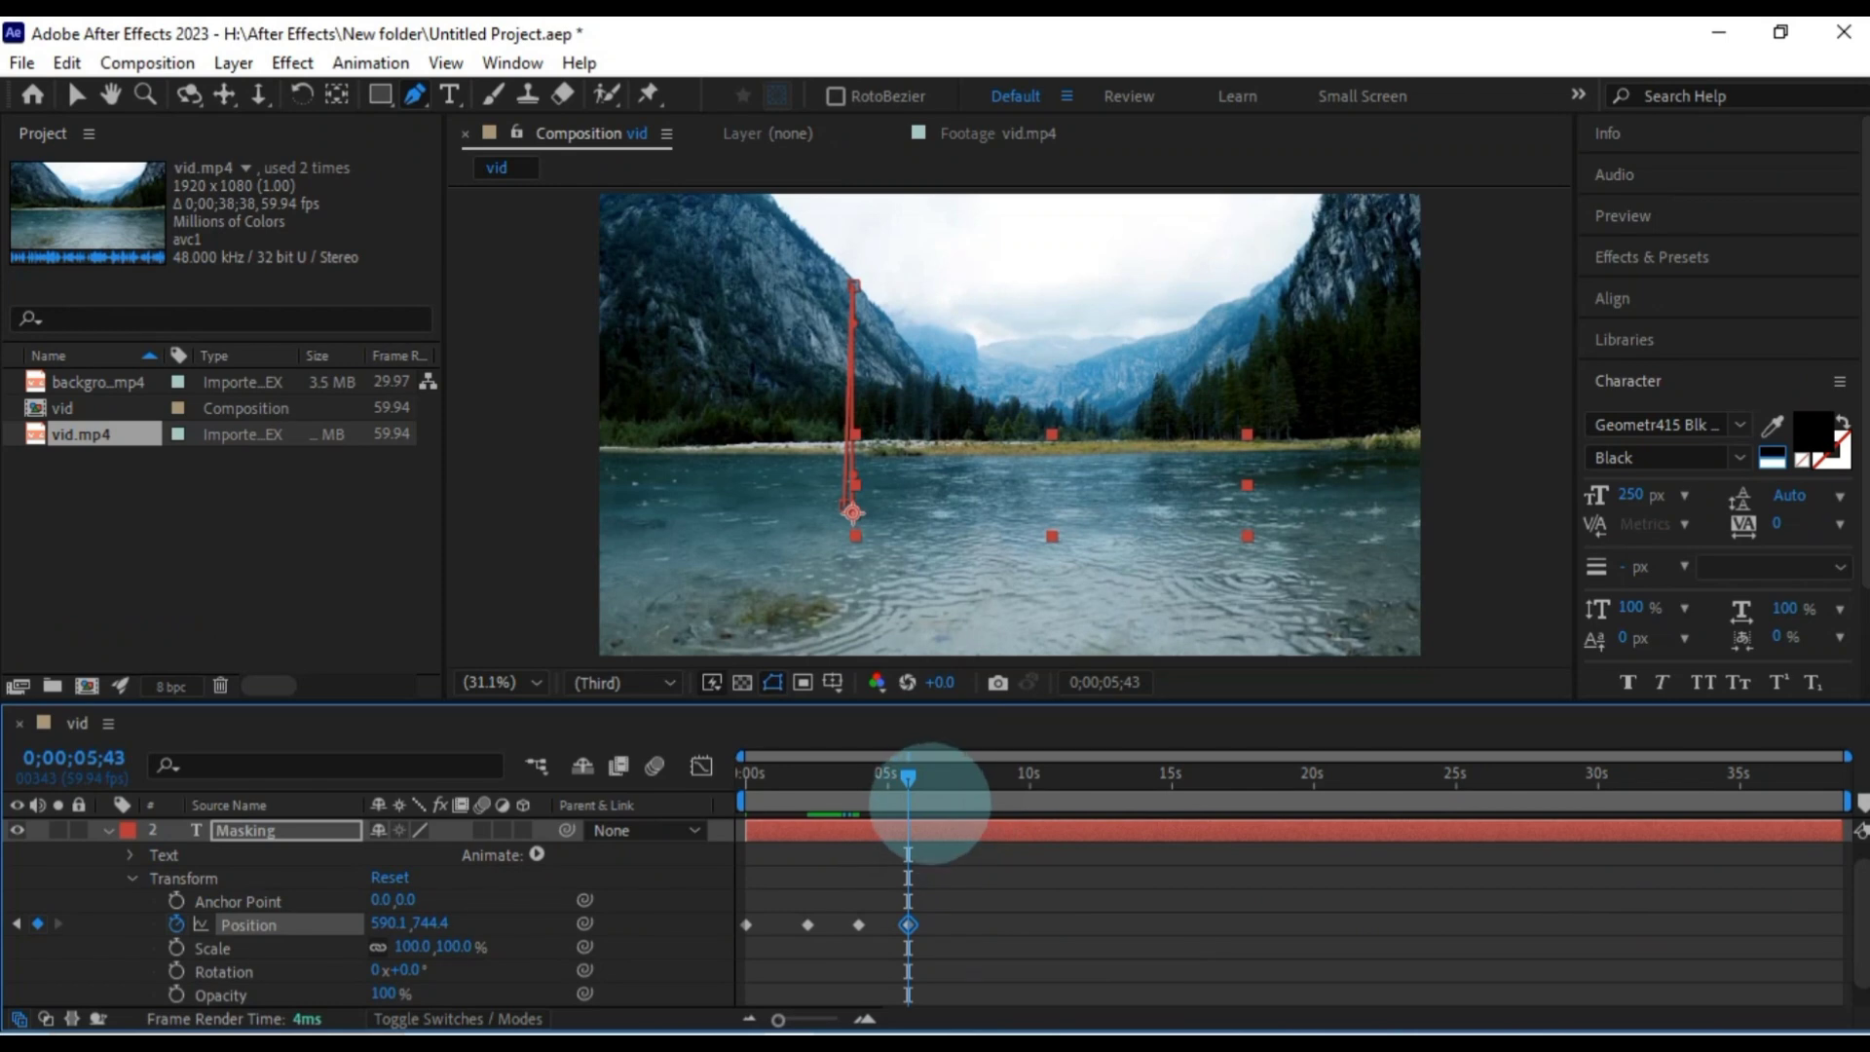
pyautogui.moveTo(908, 776); pyautogui.dragTo(725, 785)
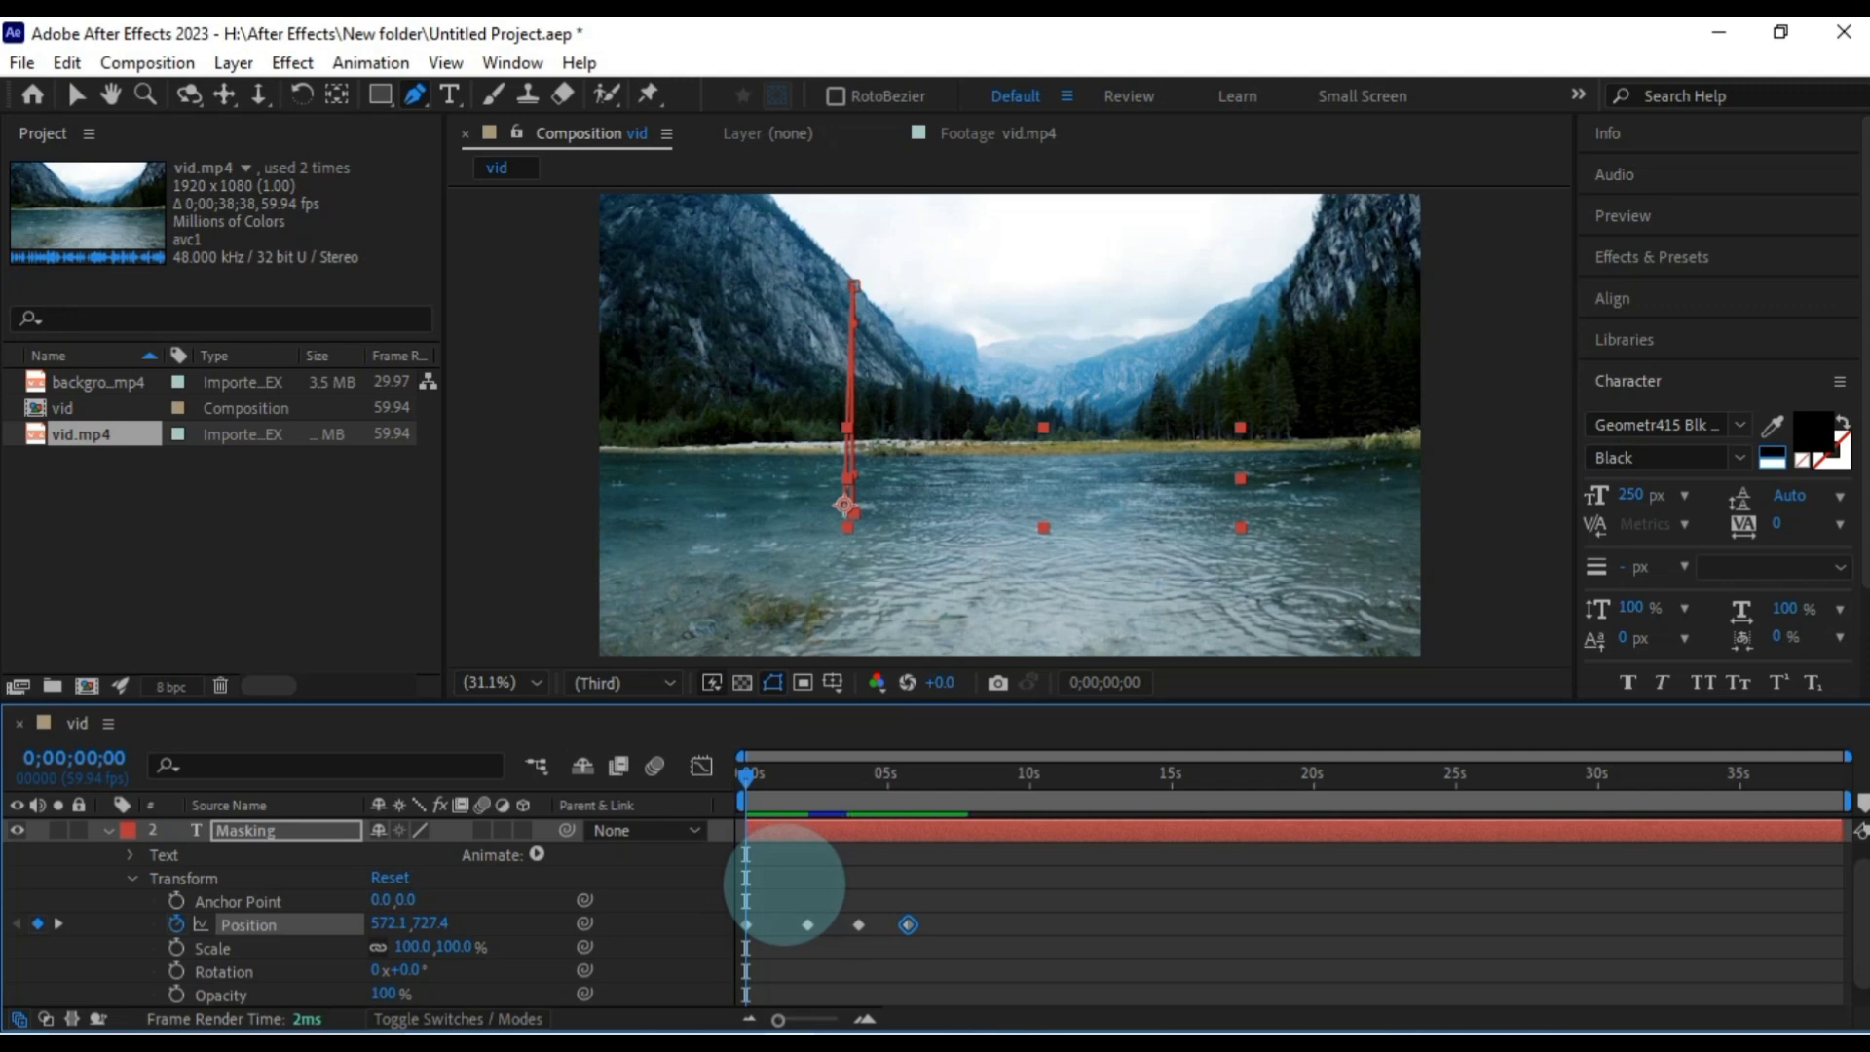
pyautogui.press('space')
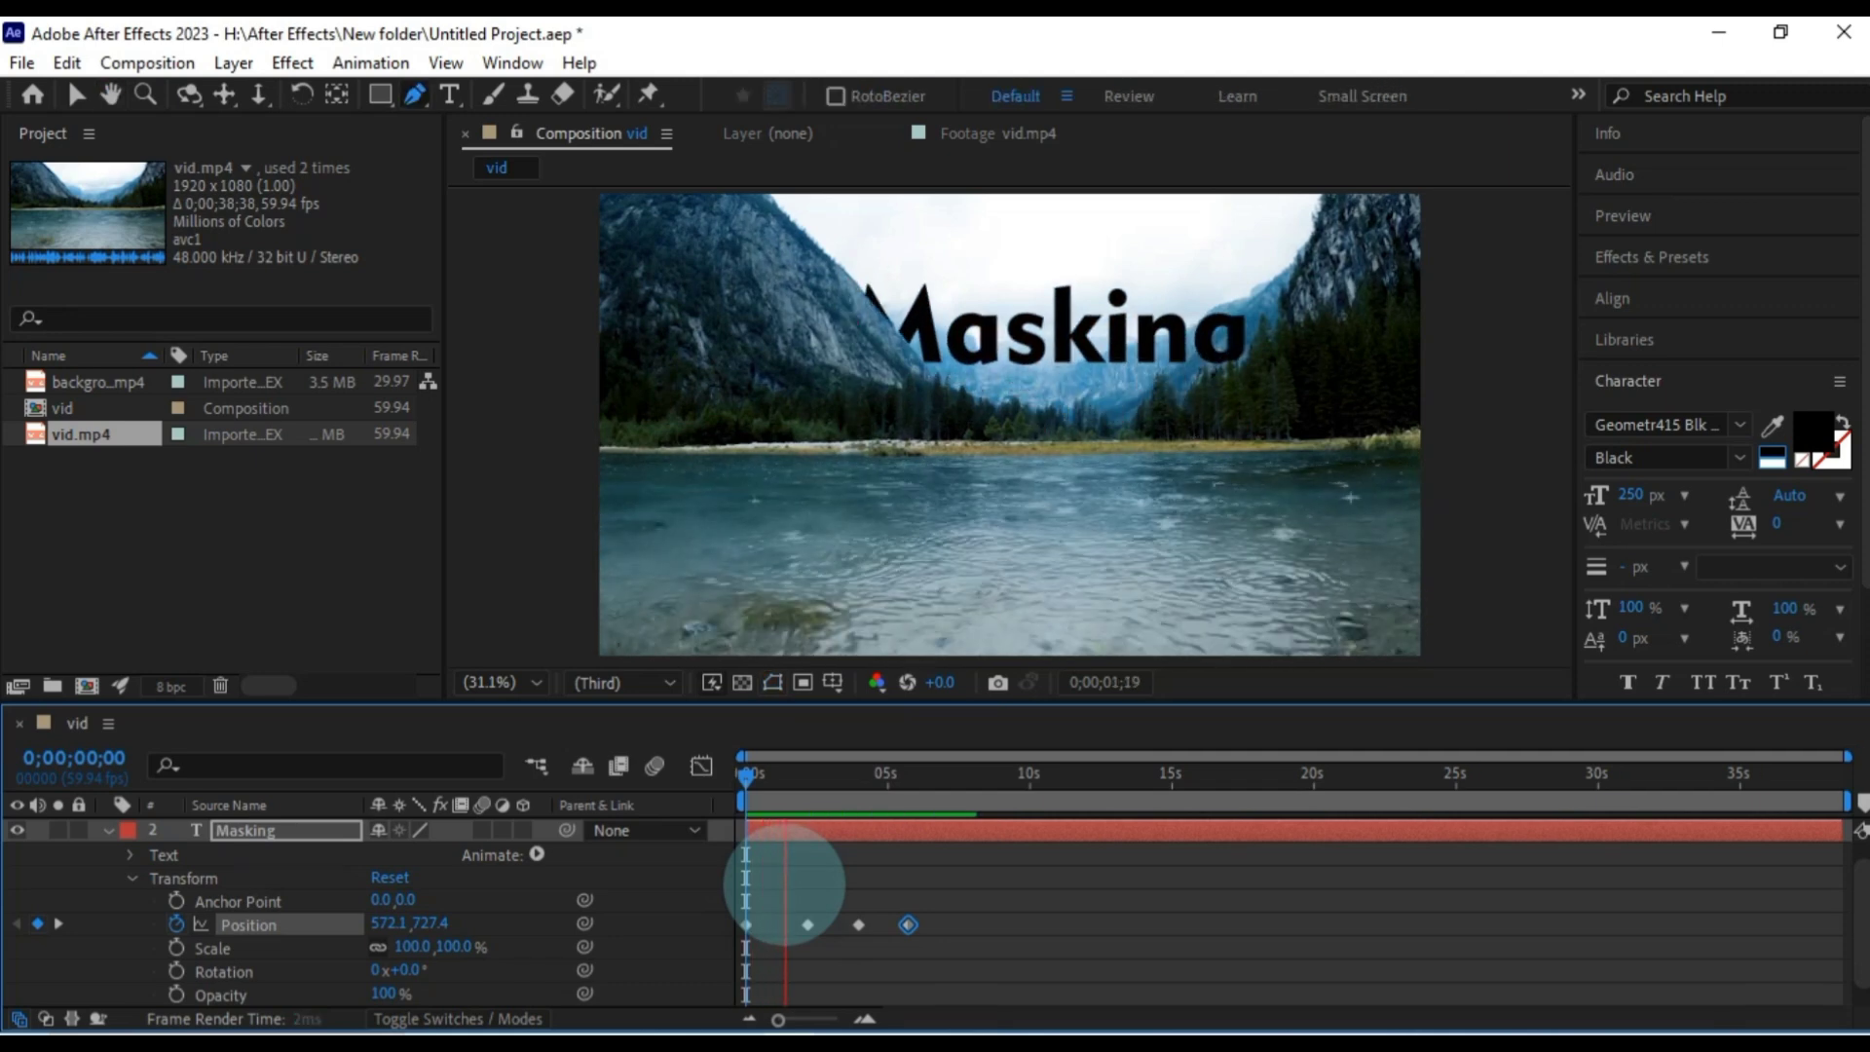
pyautogui.press('g')
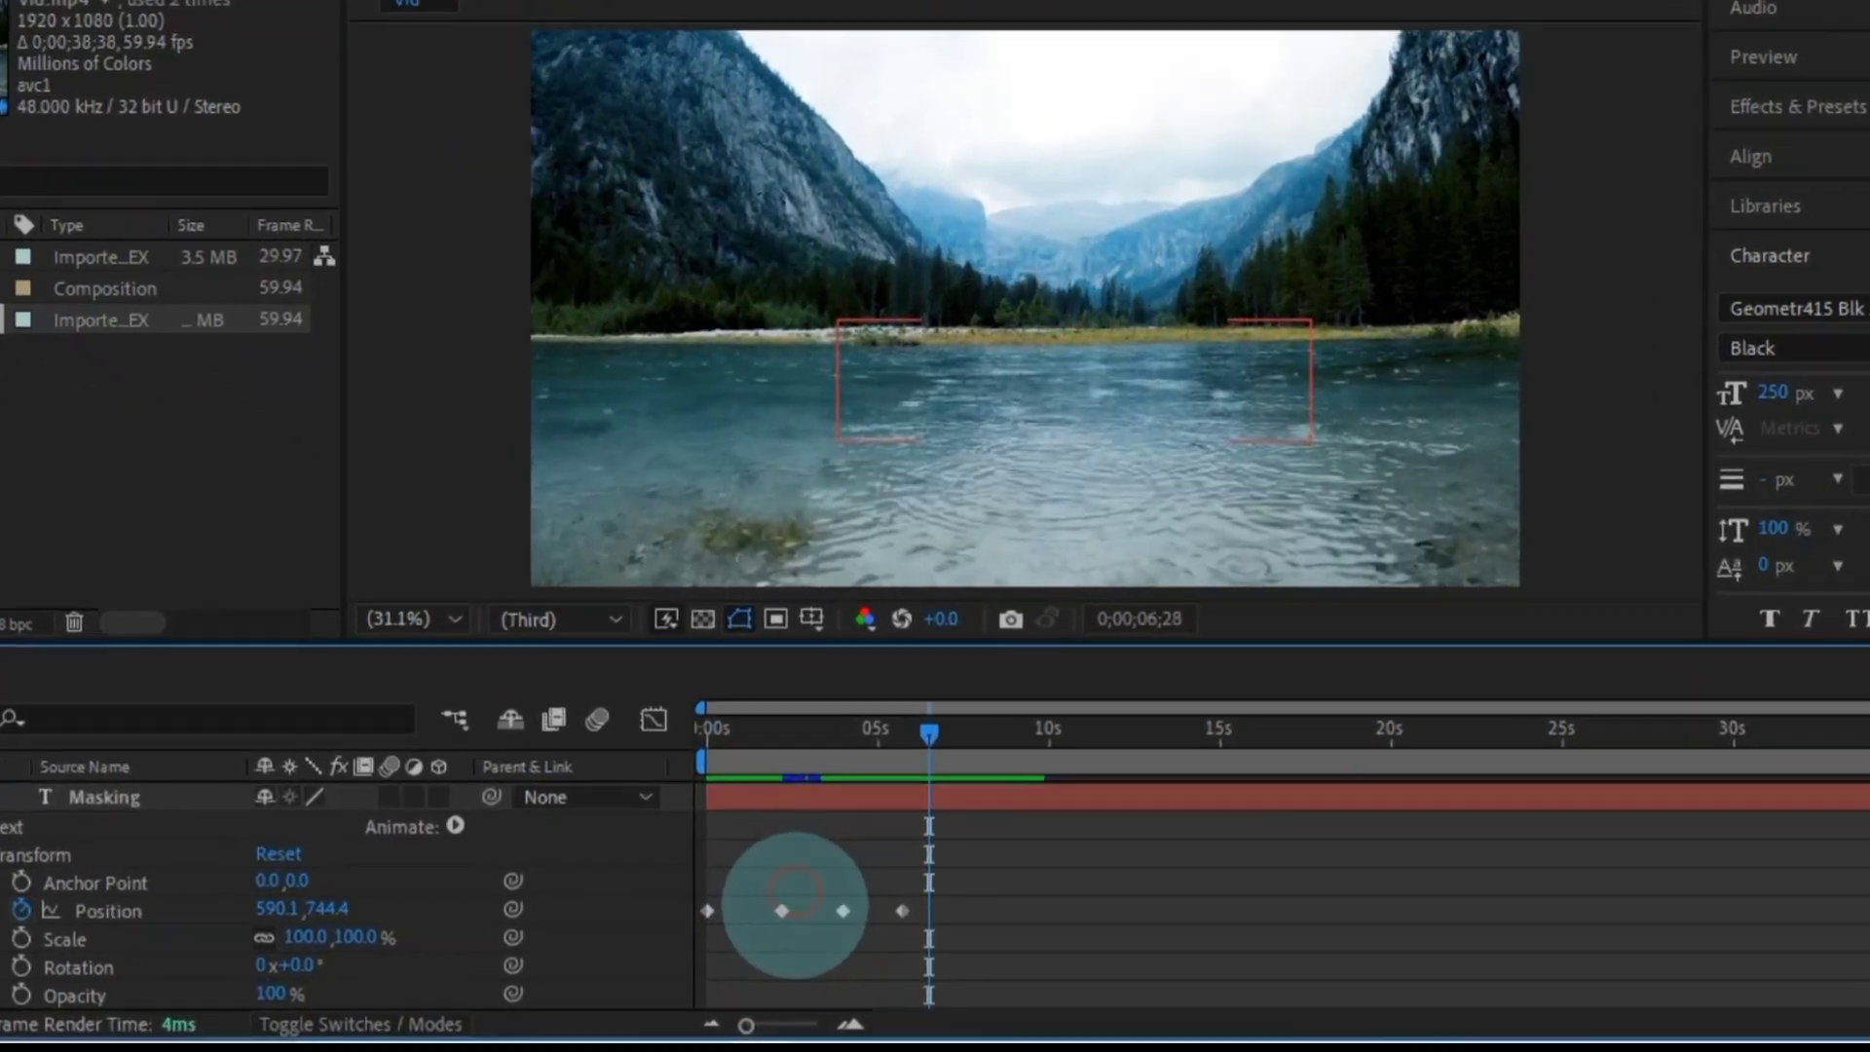
# Apply Easy Ease Out to the first two Position keyframes of the Masking title.
pyautogui.click(808, 924)
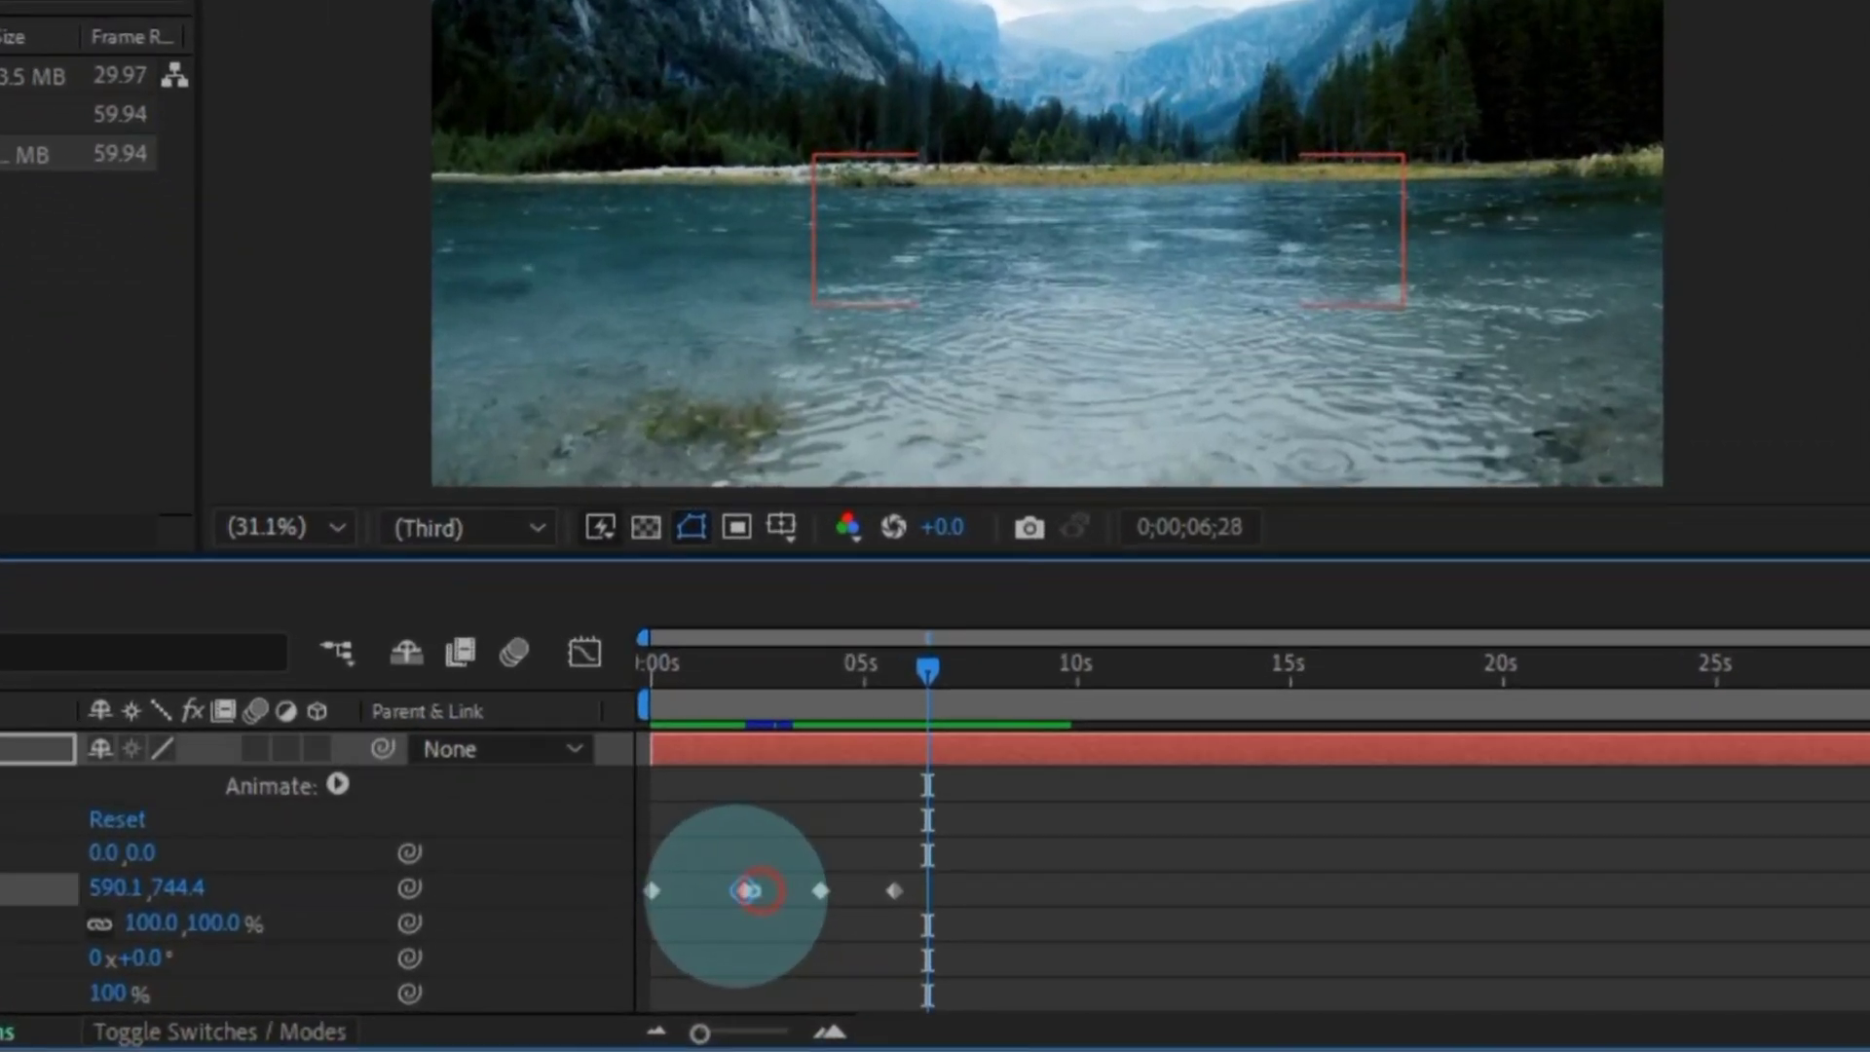
pyautogui.moveTo(648, 897); pyautogui.dragTo(648, 894)
pyautogui.rightClick(744, 890)
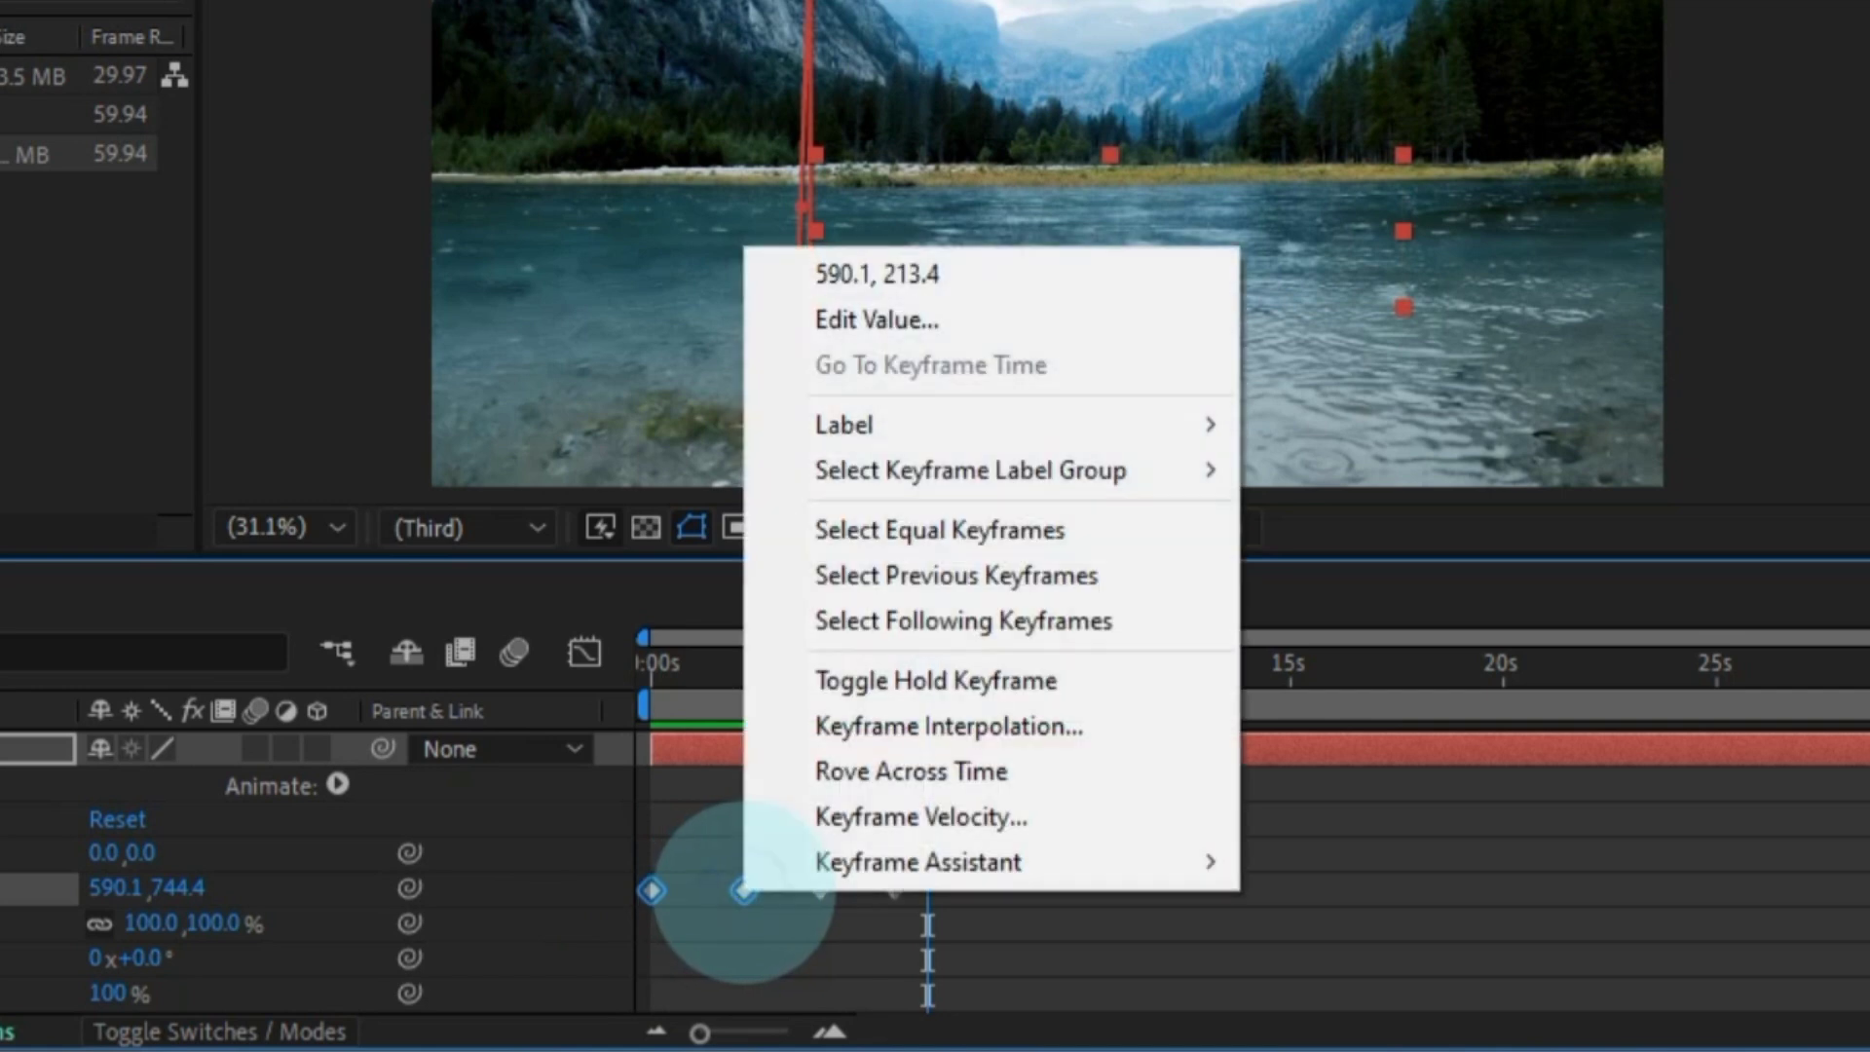
pyautogui.moveTo(920, 862)
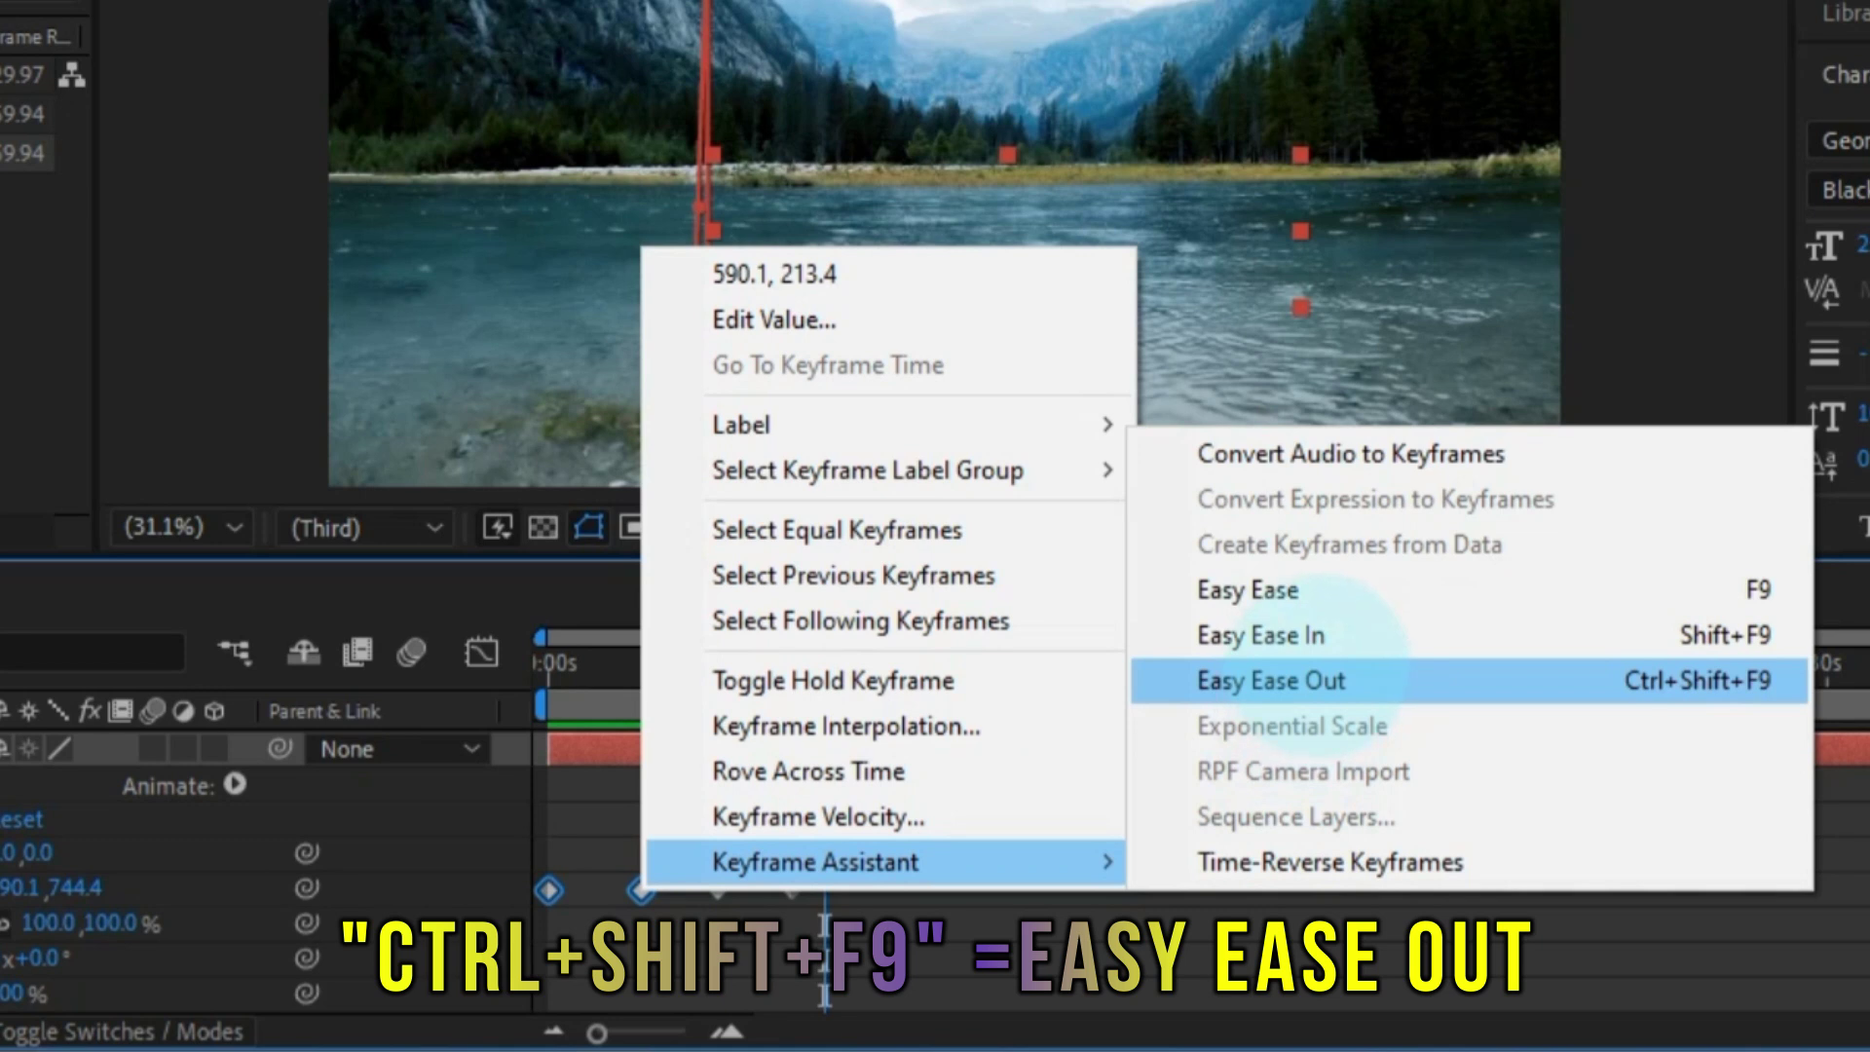
pyautogui.click(1311, 680)
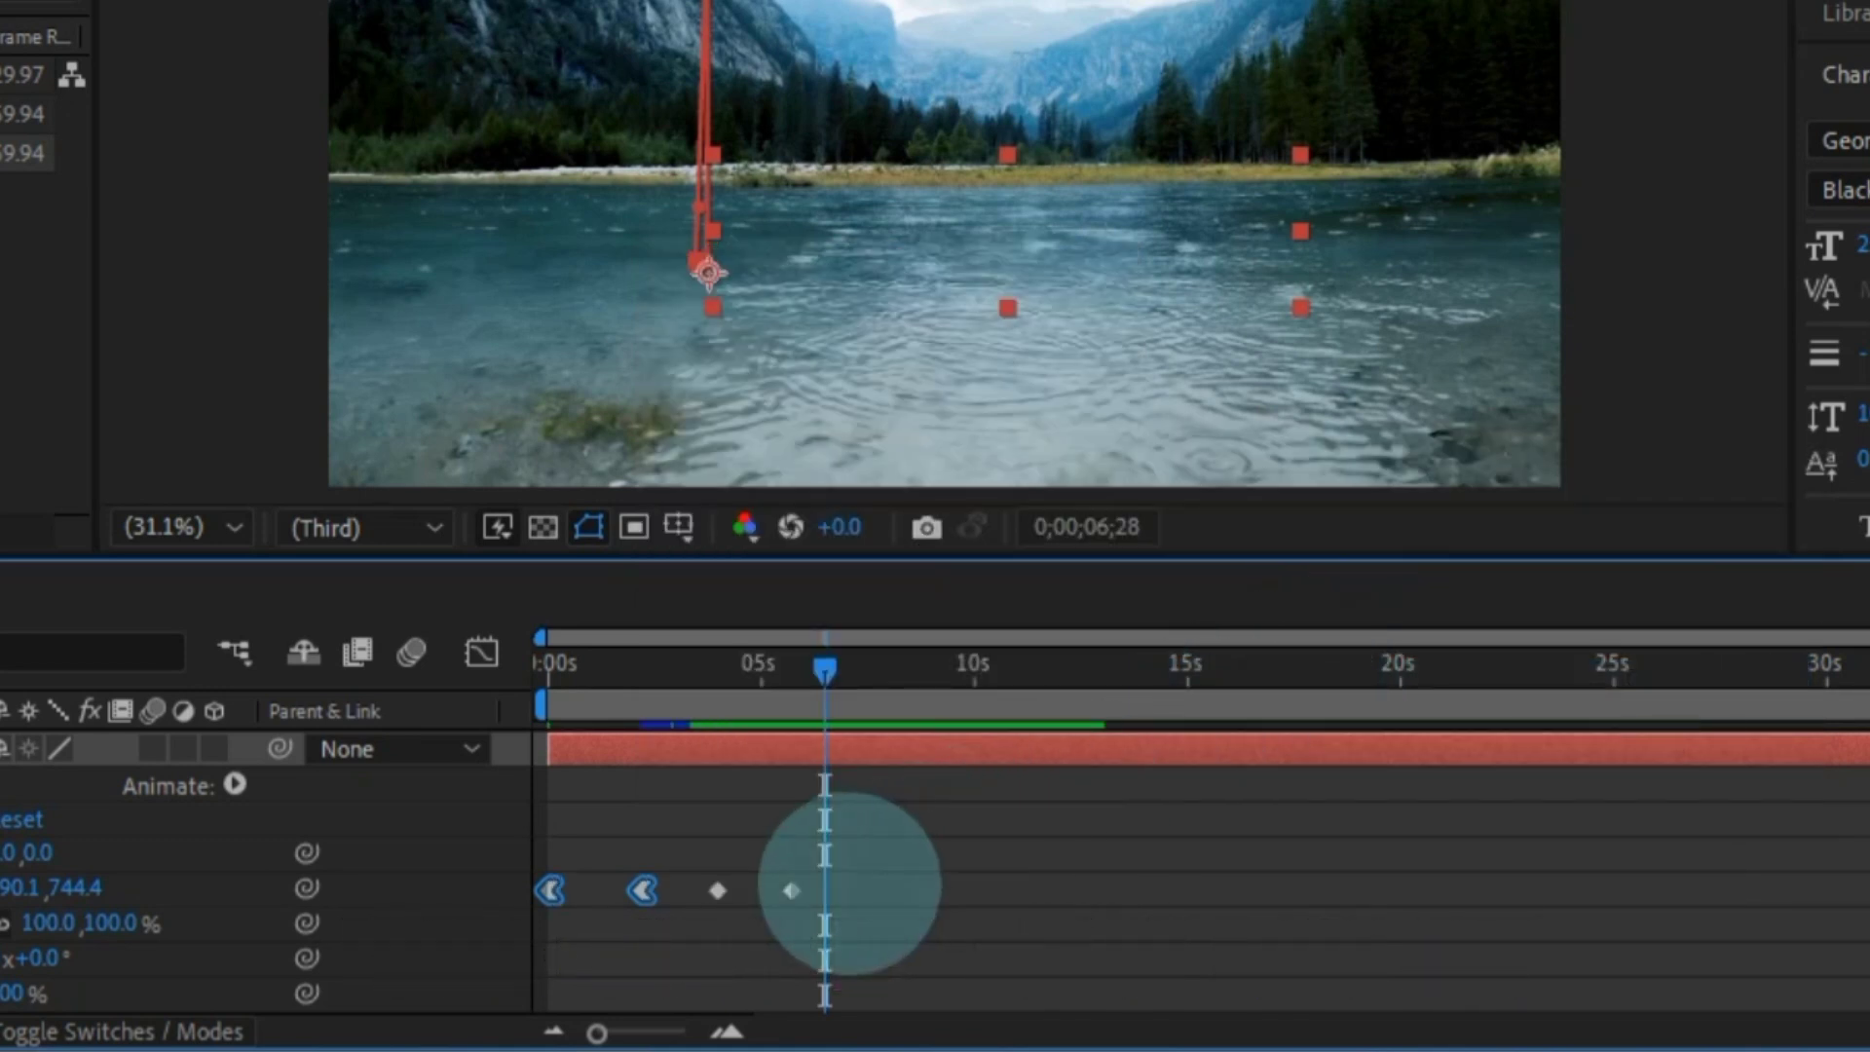
# Apply Easy Ease In to the last two Position keyframes.
pyautogui.moveTo(844, 886); pyautogui.dragTo(738, 898)
pyautogui.rightClick(718, 891)
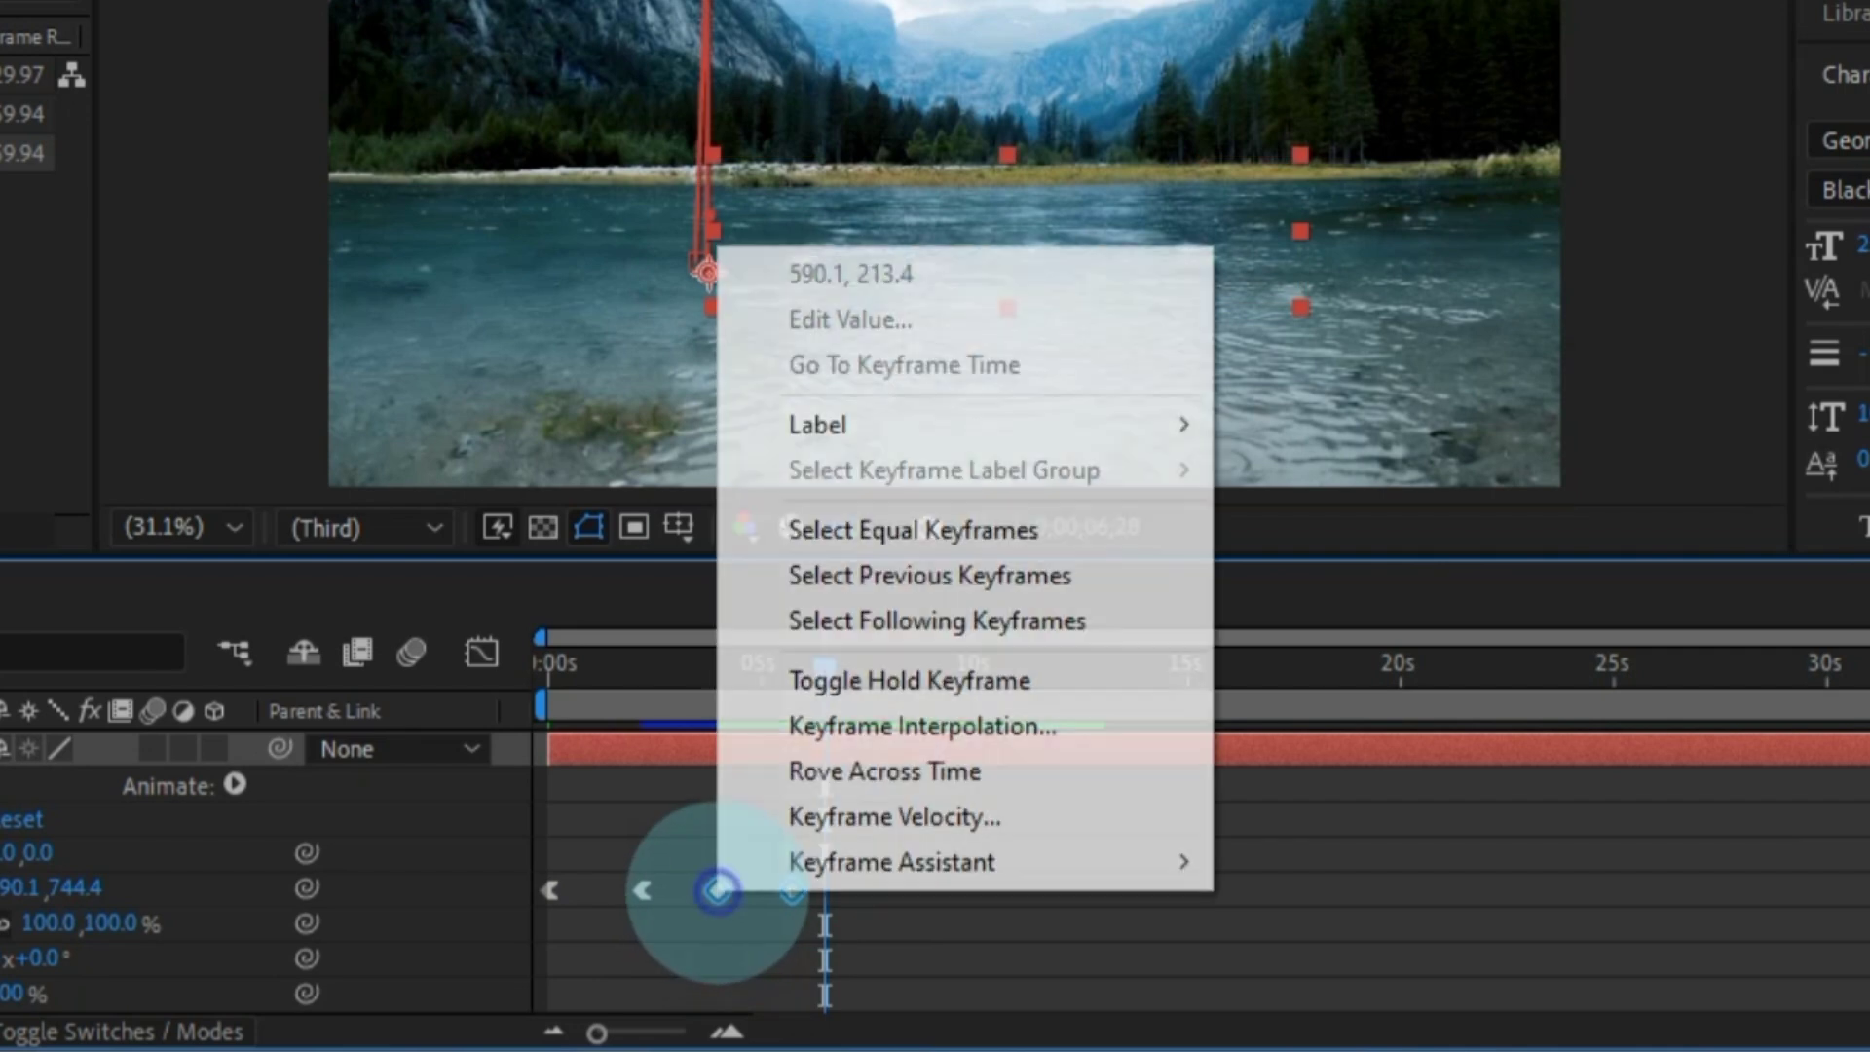
pyautogui.moveTo(1120, 861)
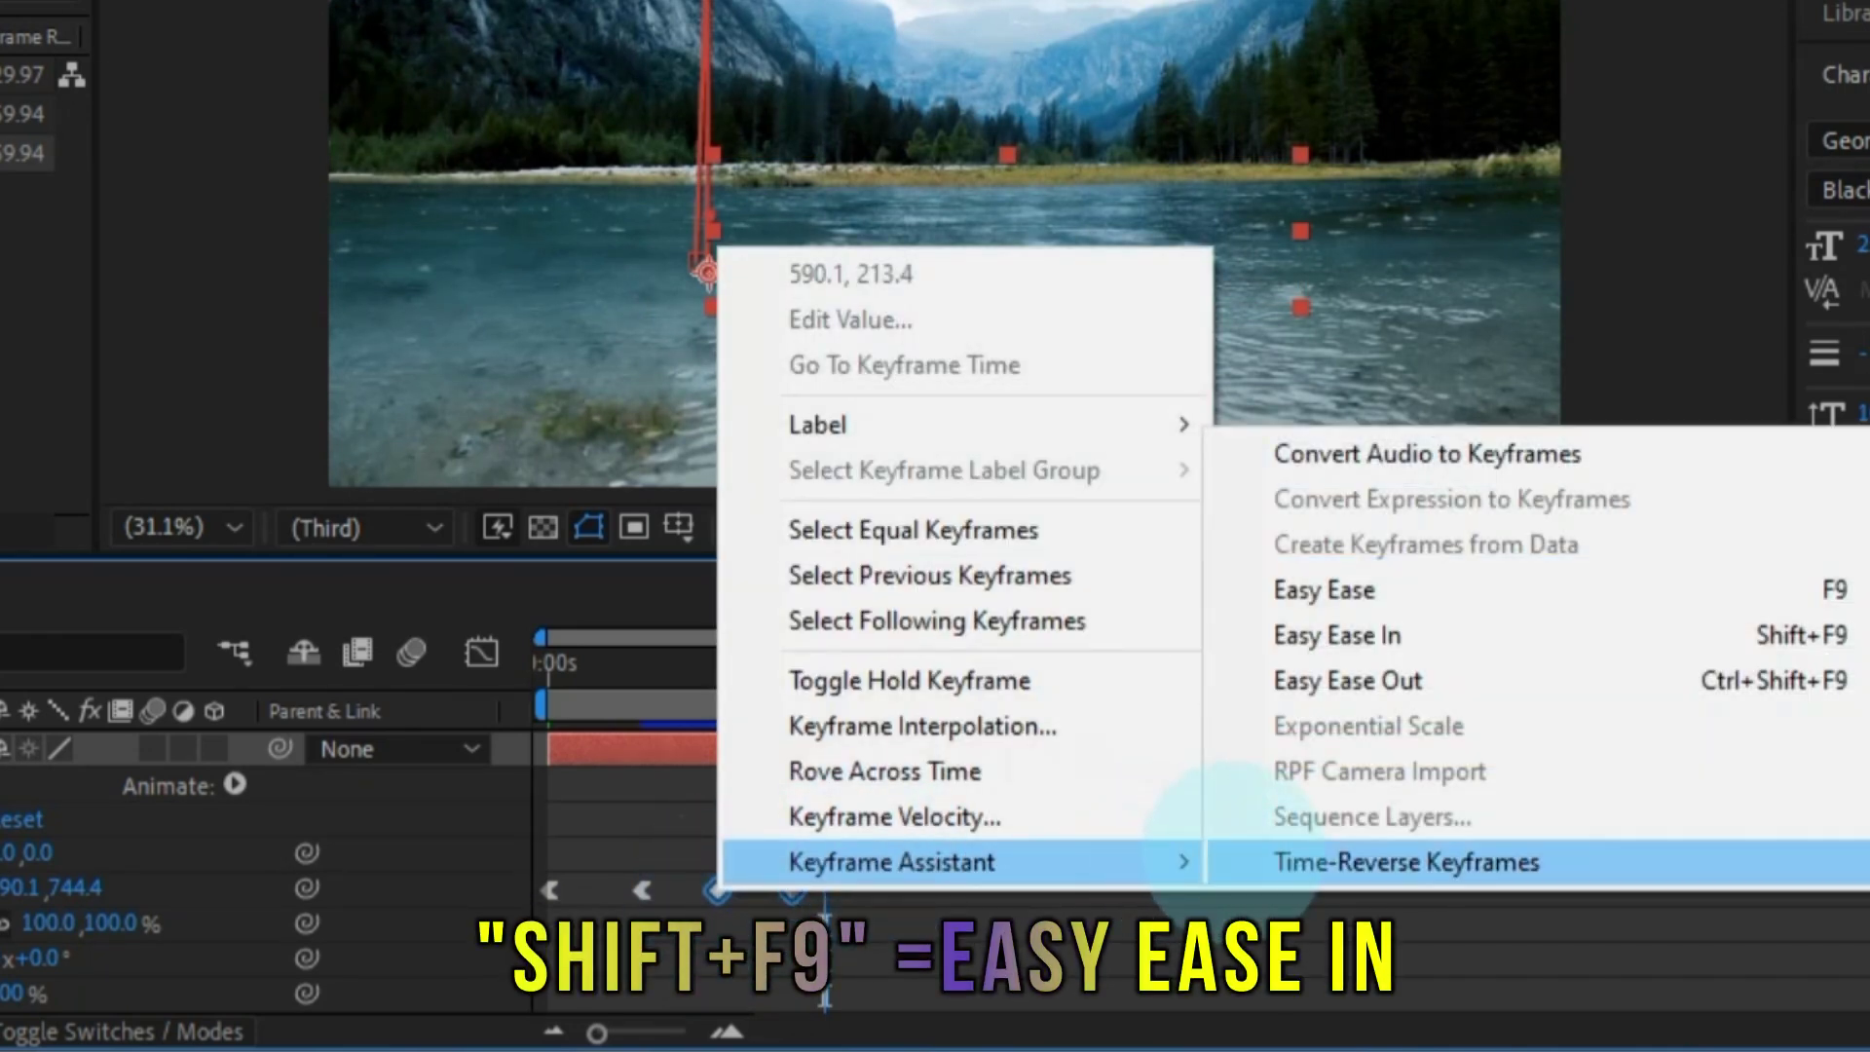
pyautogui.click(1374, 636)
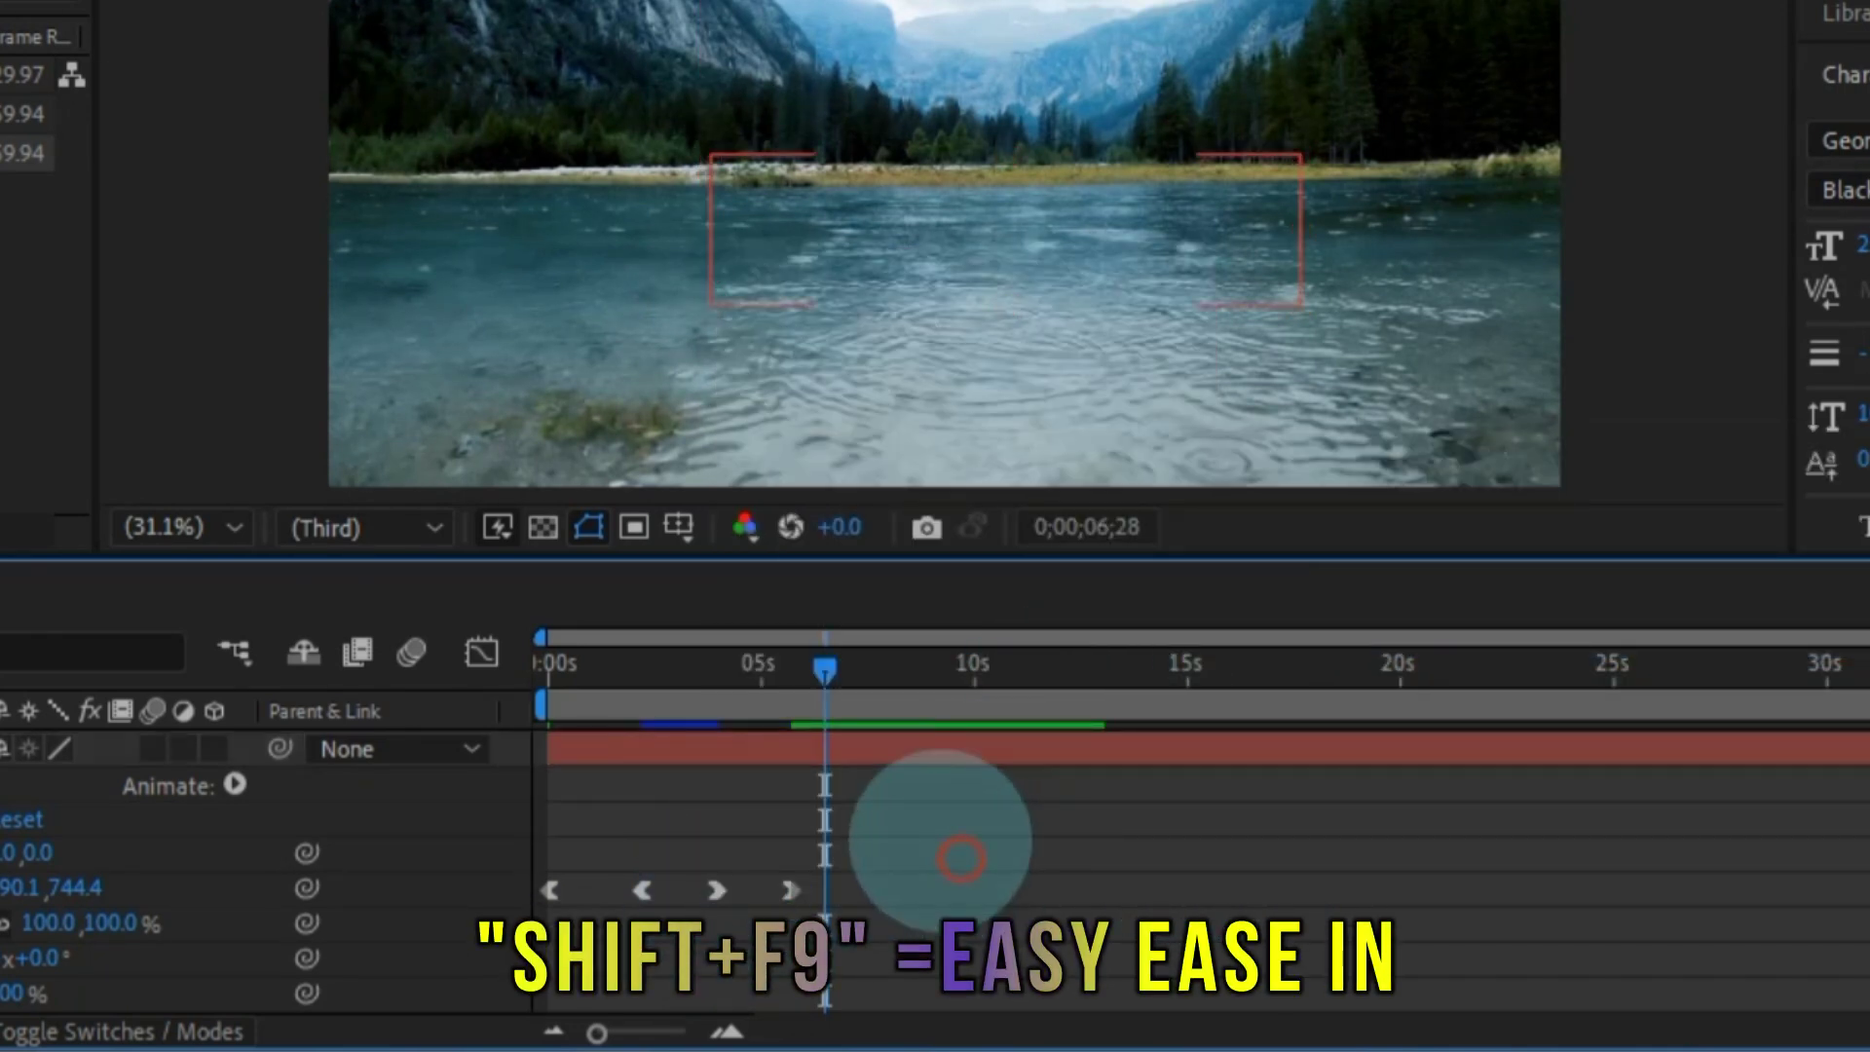
pyautogui.moveTo(824, 672); pyautogui.dragTo(665, 682)
pyautogui.moveTo(638, 770); pyautogui.dragTo(497, 826)
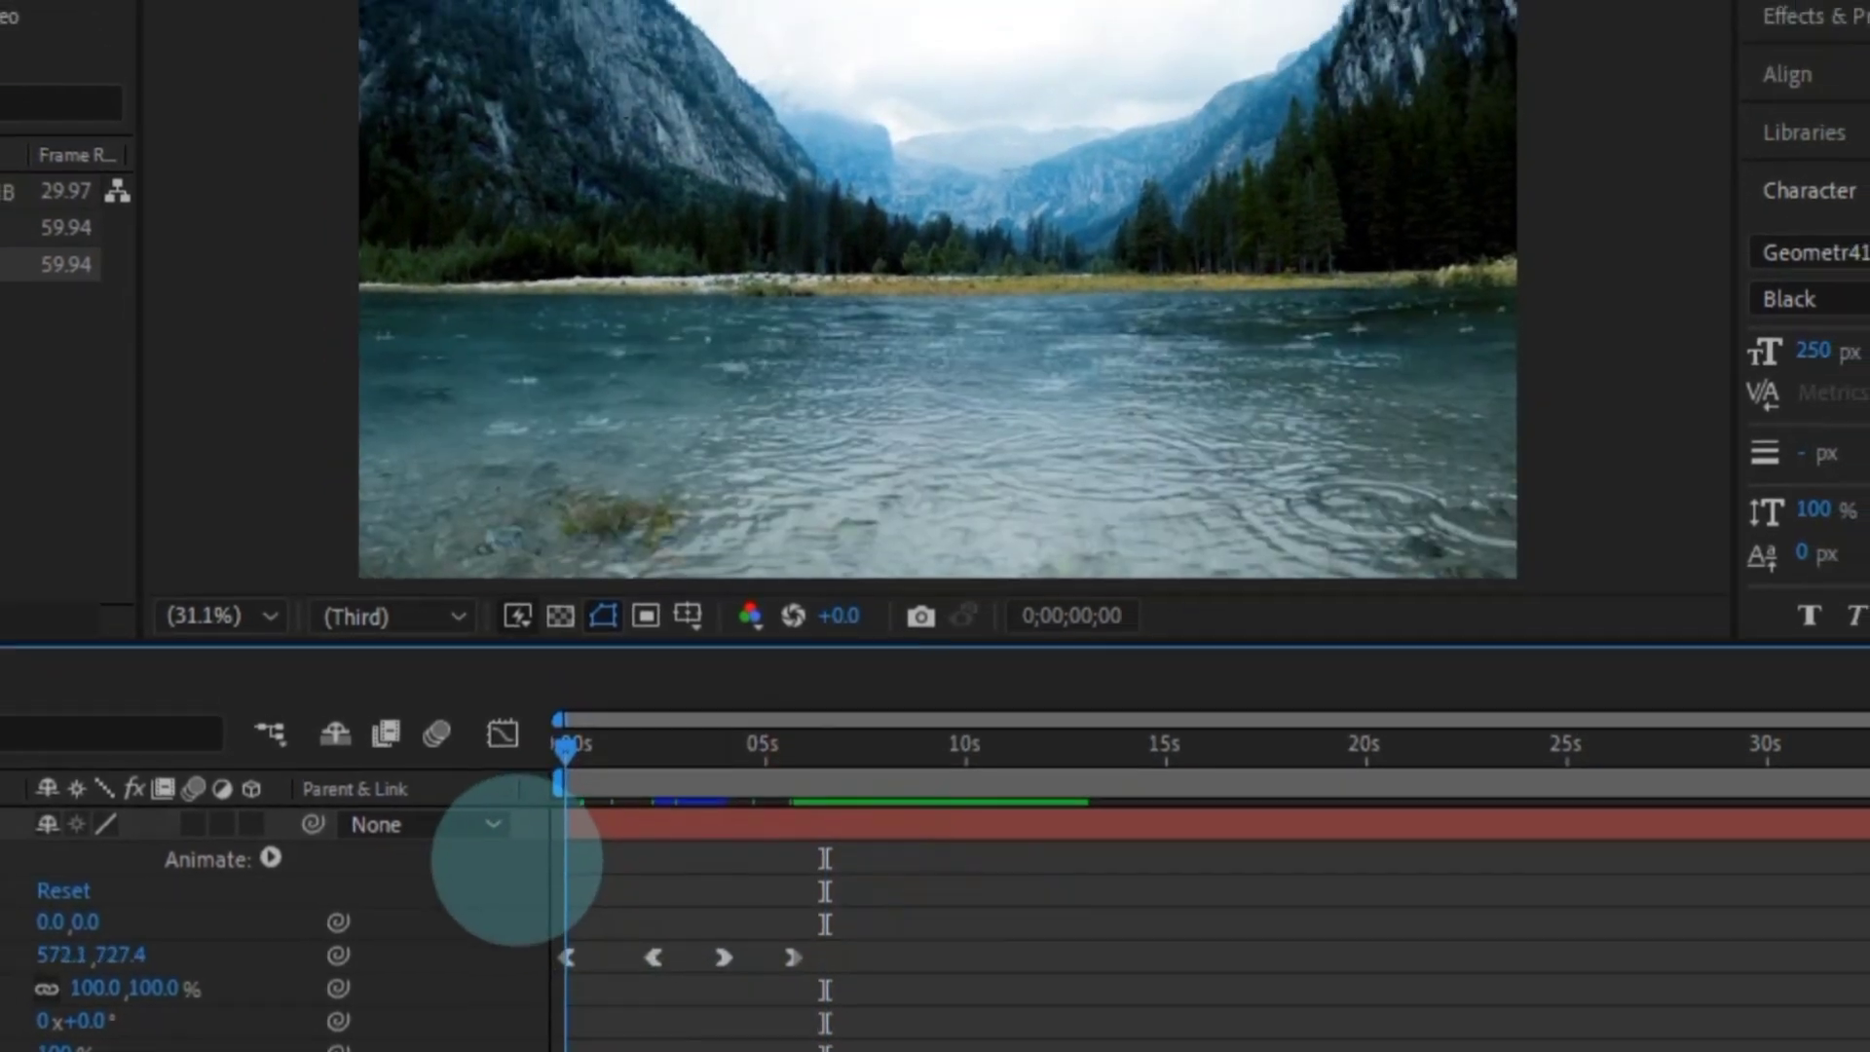